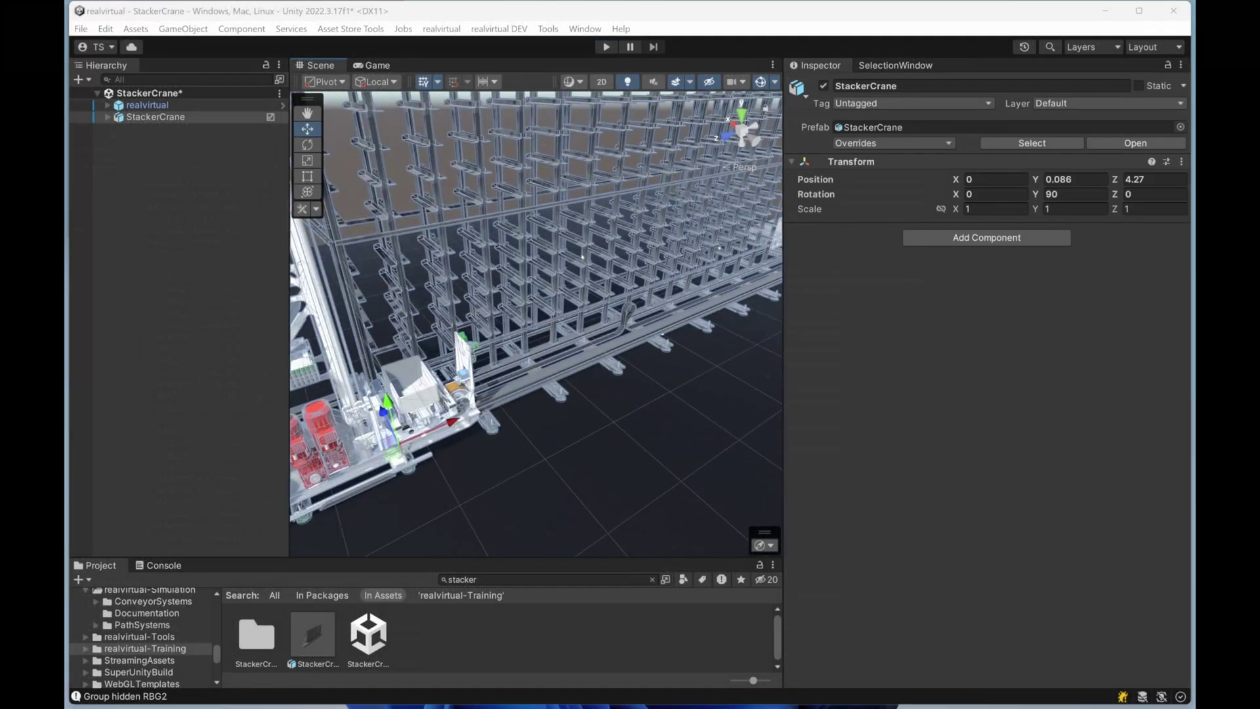
Expand the StackerCrane object in the hierarchy and widen the hierarchy area so its child names are readable
scroll(697, 227, down, 5)
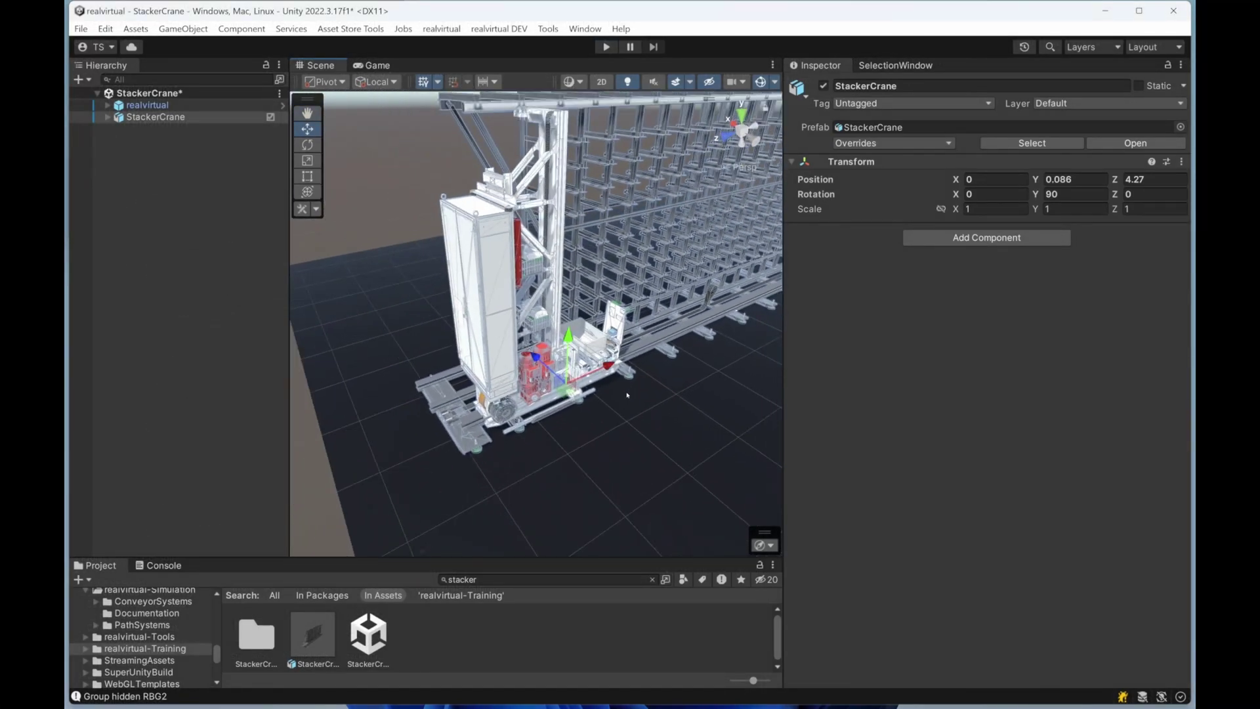
scroll(619, 395, down, 2)
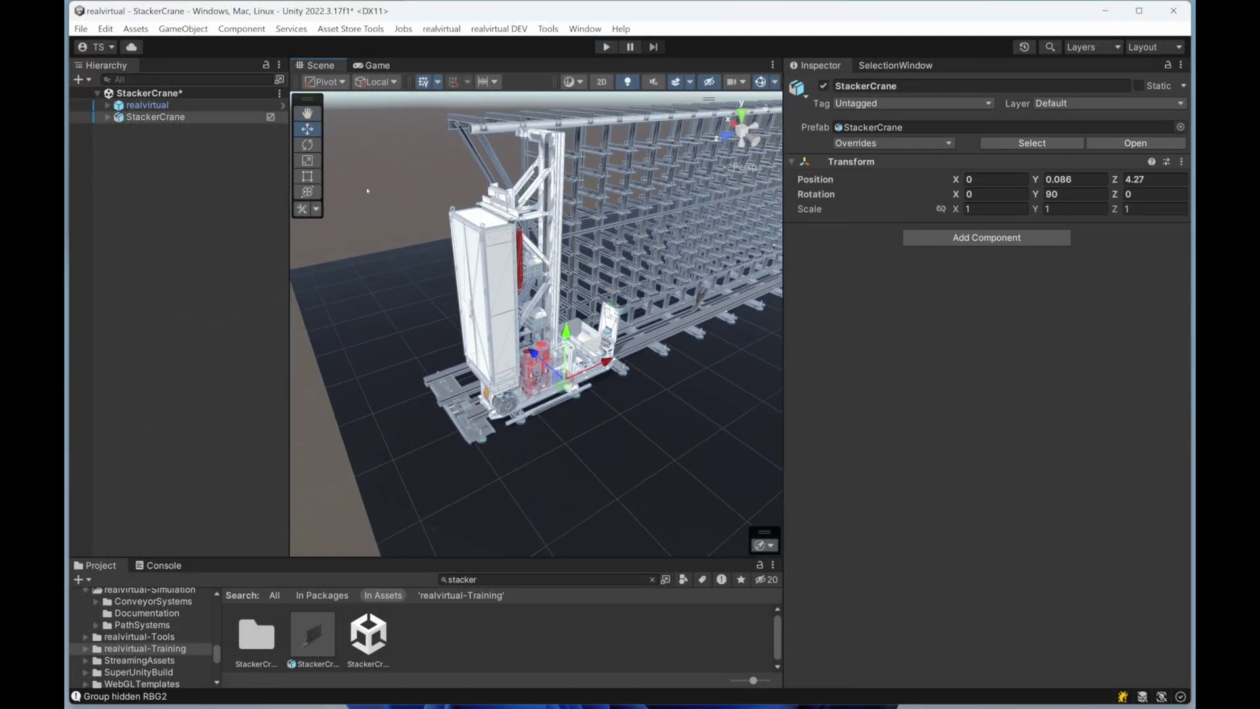
middle_drag(631, 268, 579, 286)
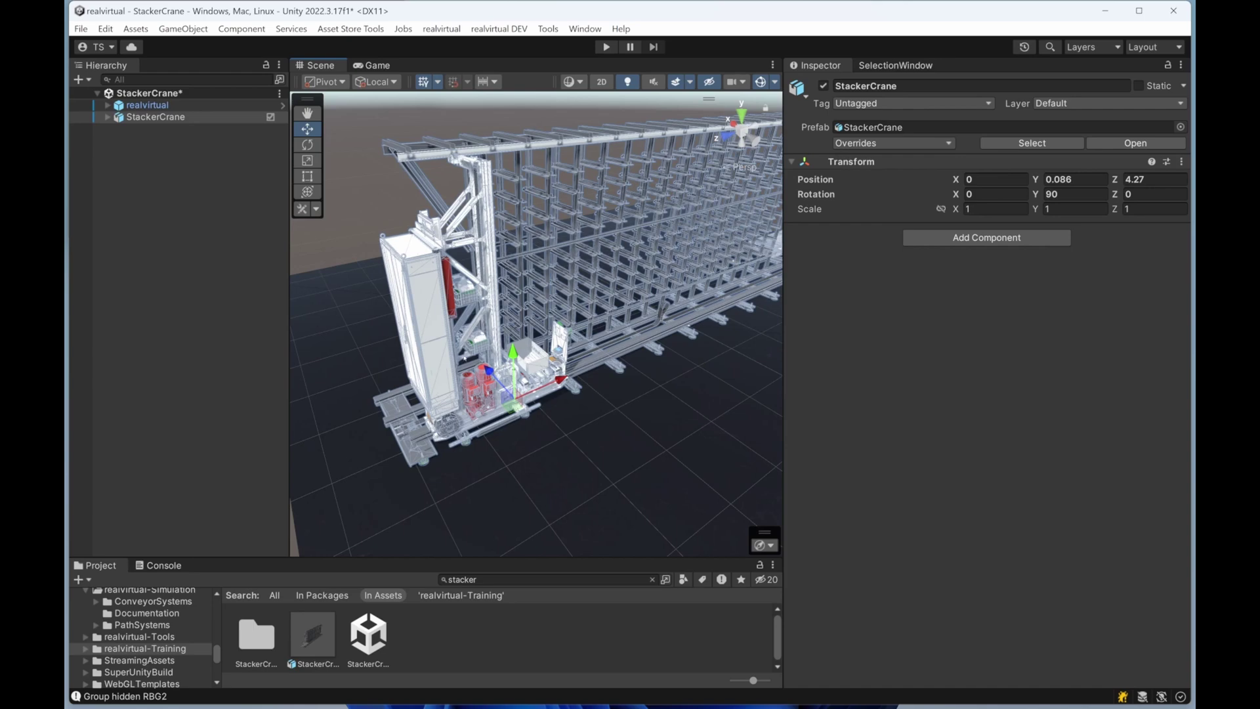
click(108, 116)
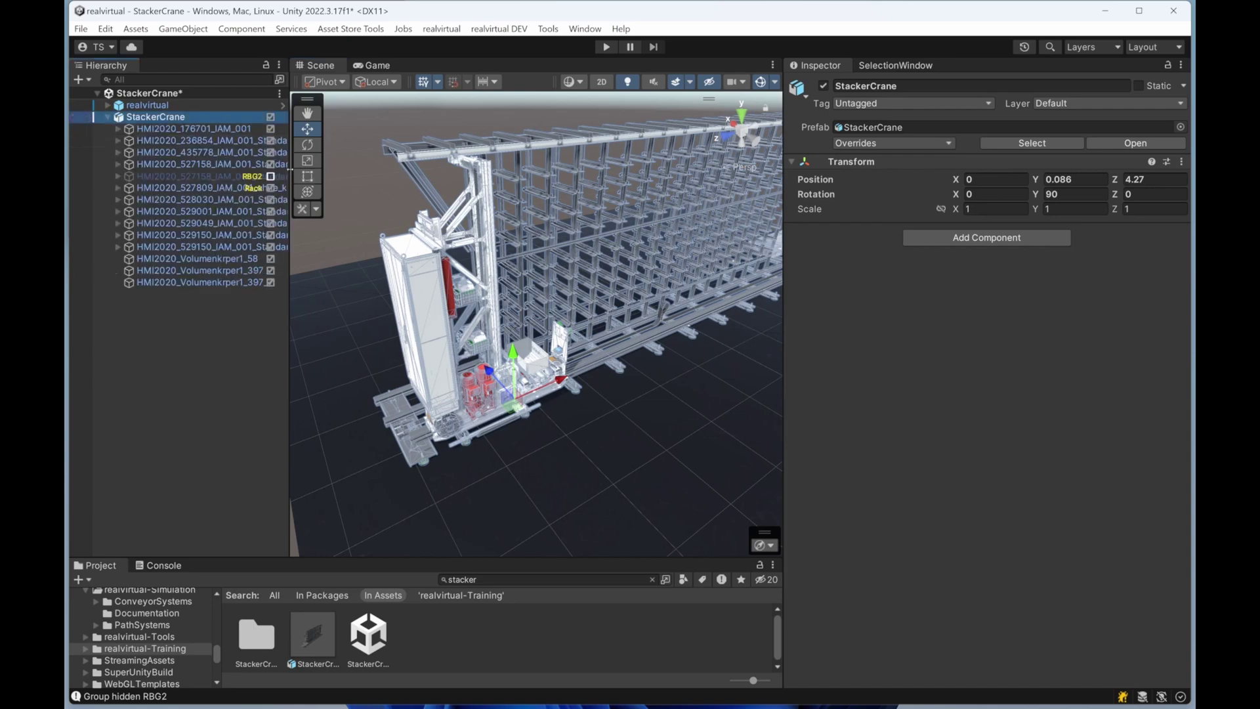
drag(289, 131, 366, 131)
Examine the sub-parts and group assignments of the HMI2020_527158_IAM_001_Standard assembly, and collapse the StackerCrane object
click(102, 165)
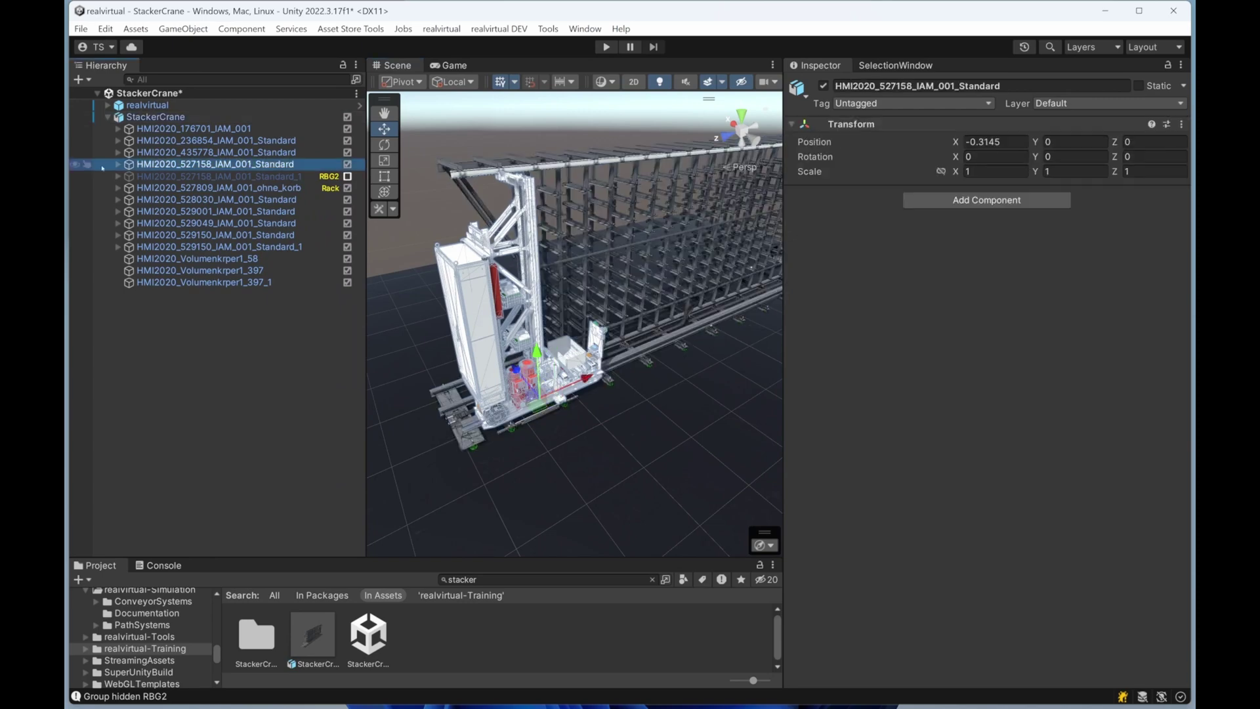
click(117, 164)
click(128, 200)
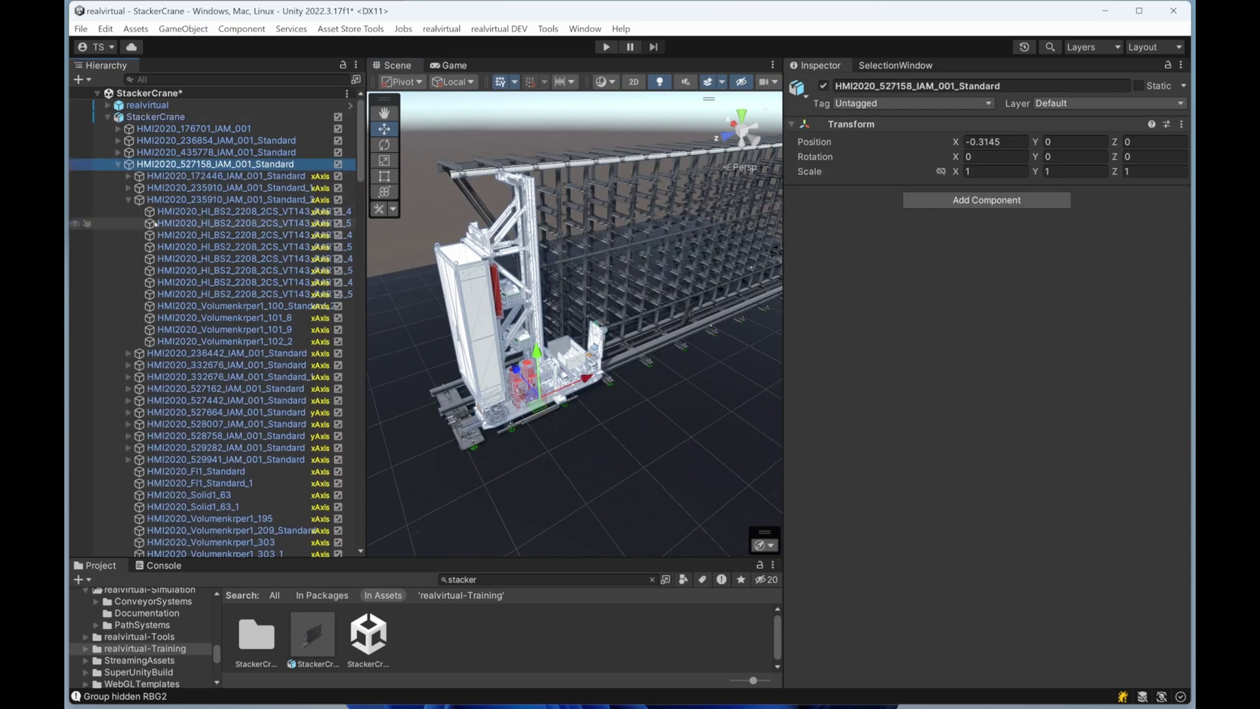
scroll(544, 234, down, 7)
scroll(544, 235, up, 7)
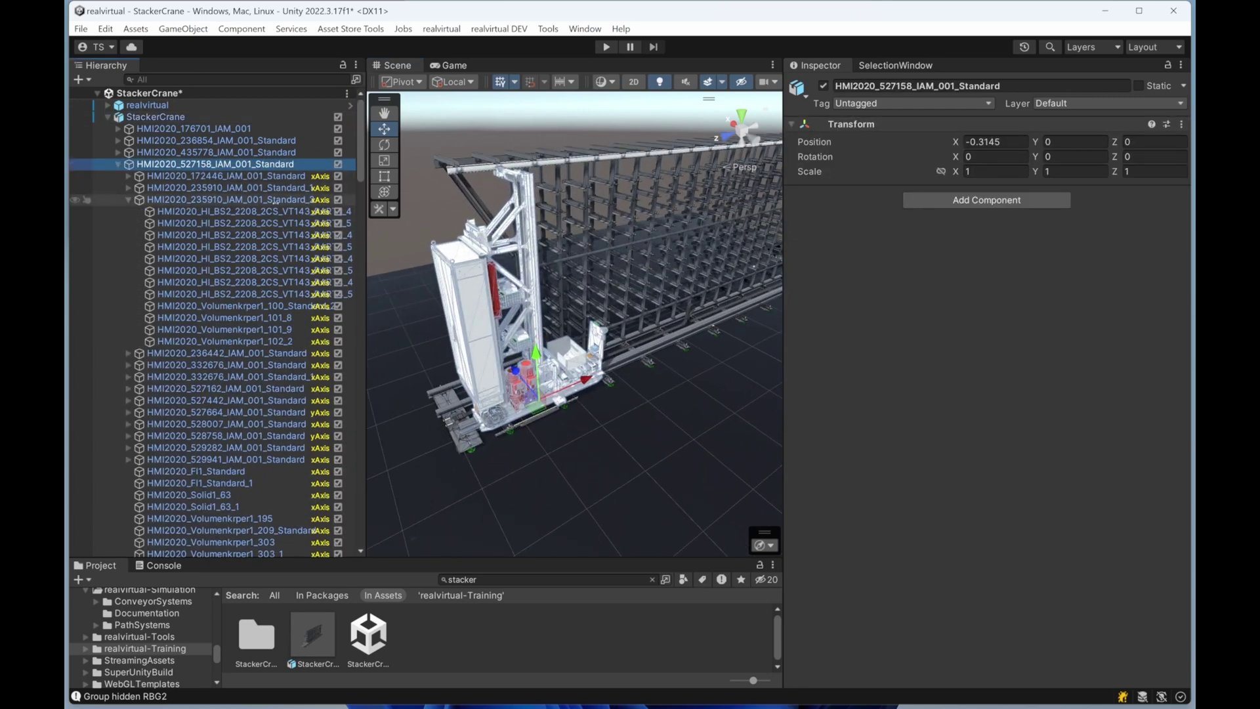
click(118, 165)
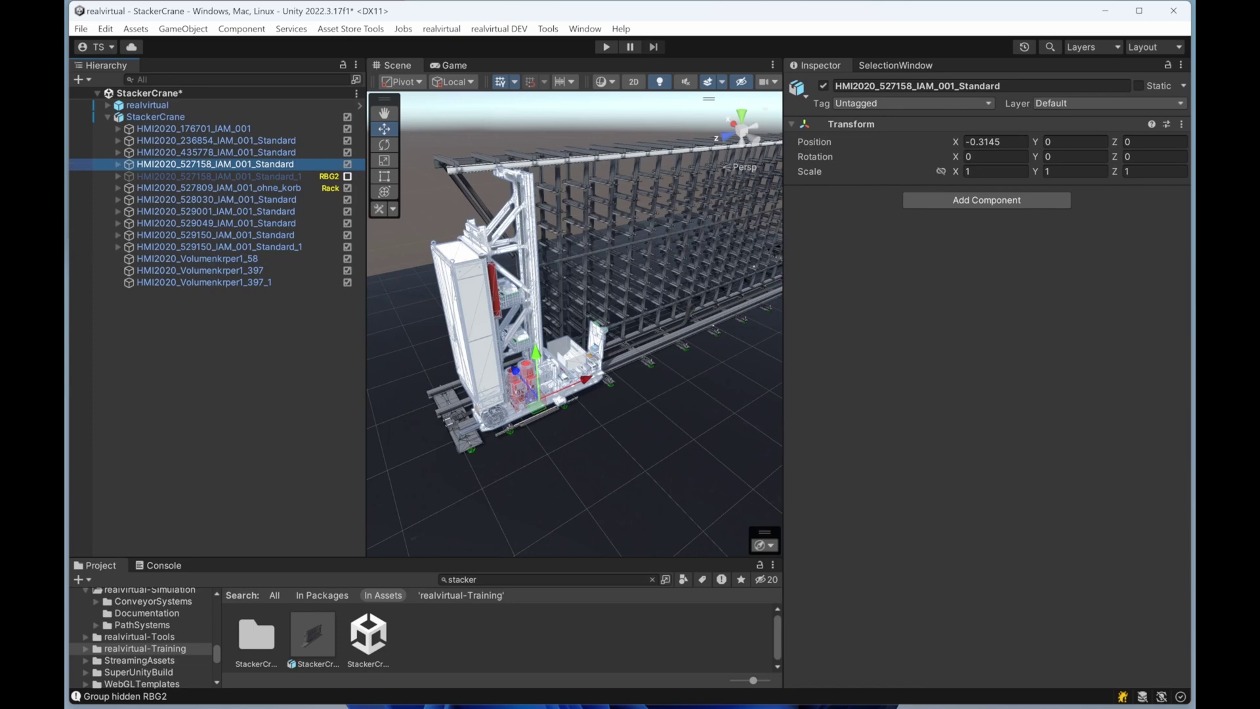
scroll(575, 324, up, 4)
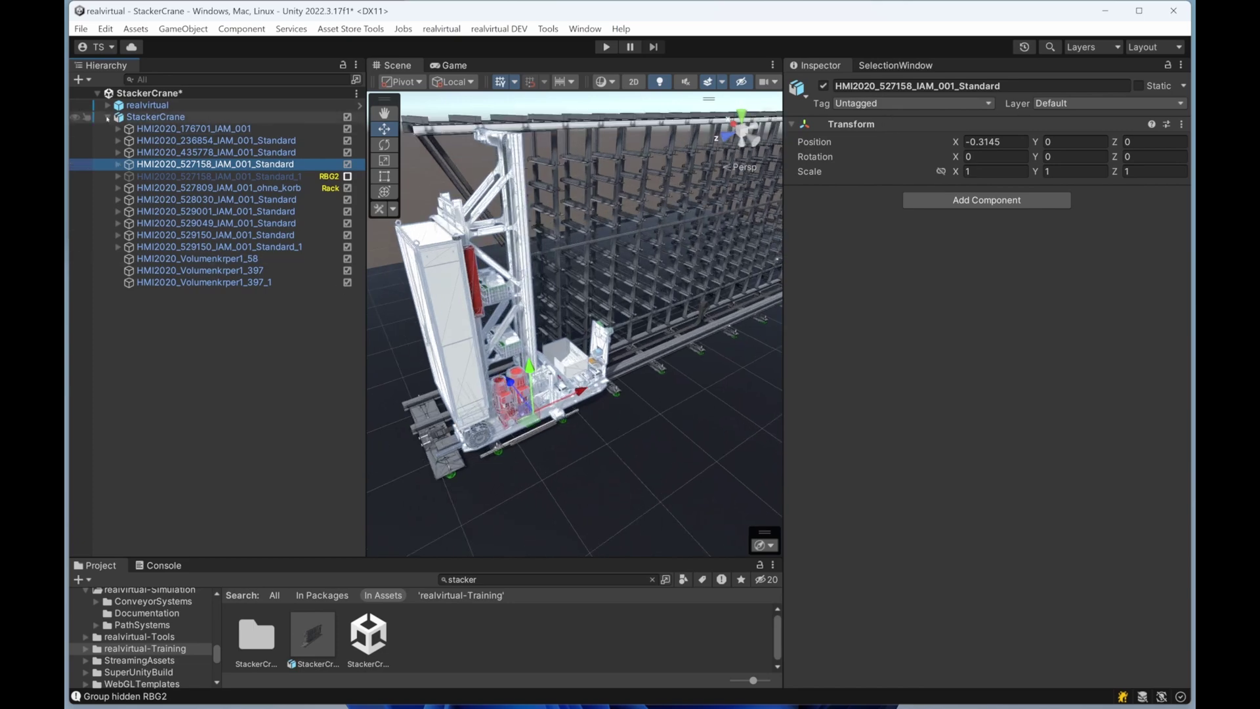
click(108, 118)
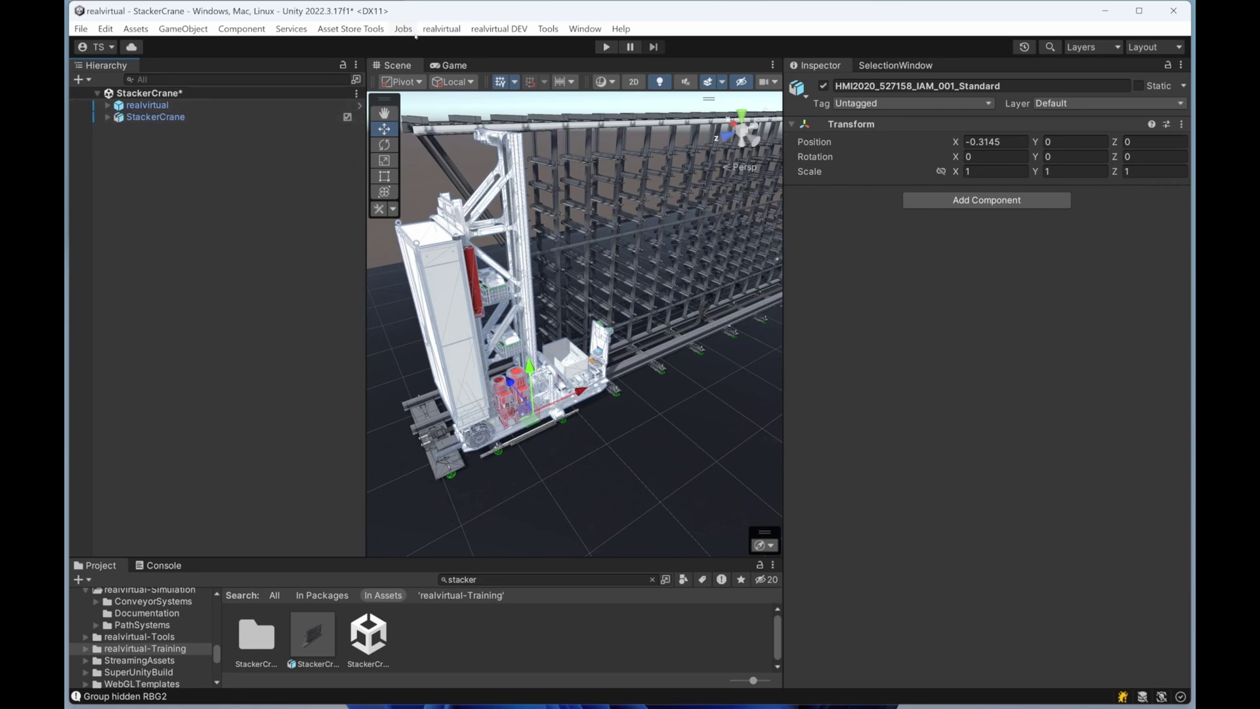
Open the realvirtual Kinematic Tool and dock its window beside the Inspector
click(442, 29)
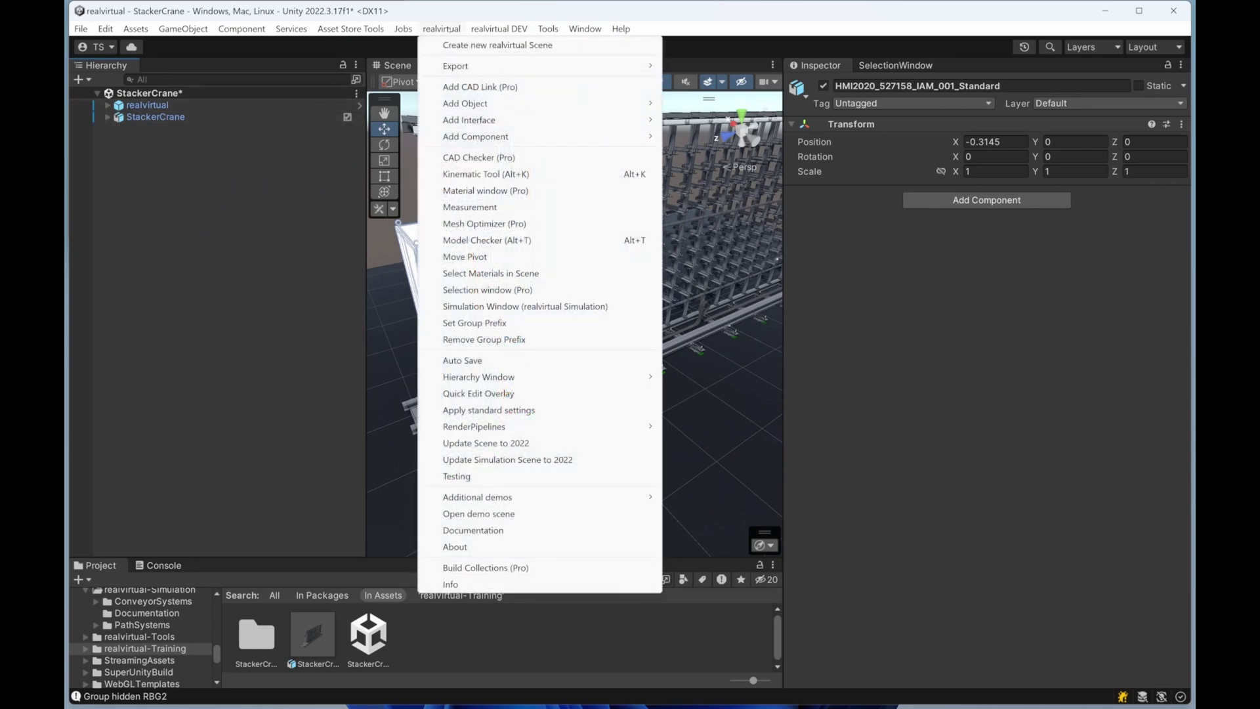
click(511, 174)
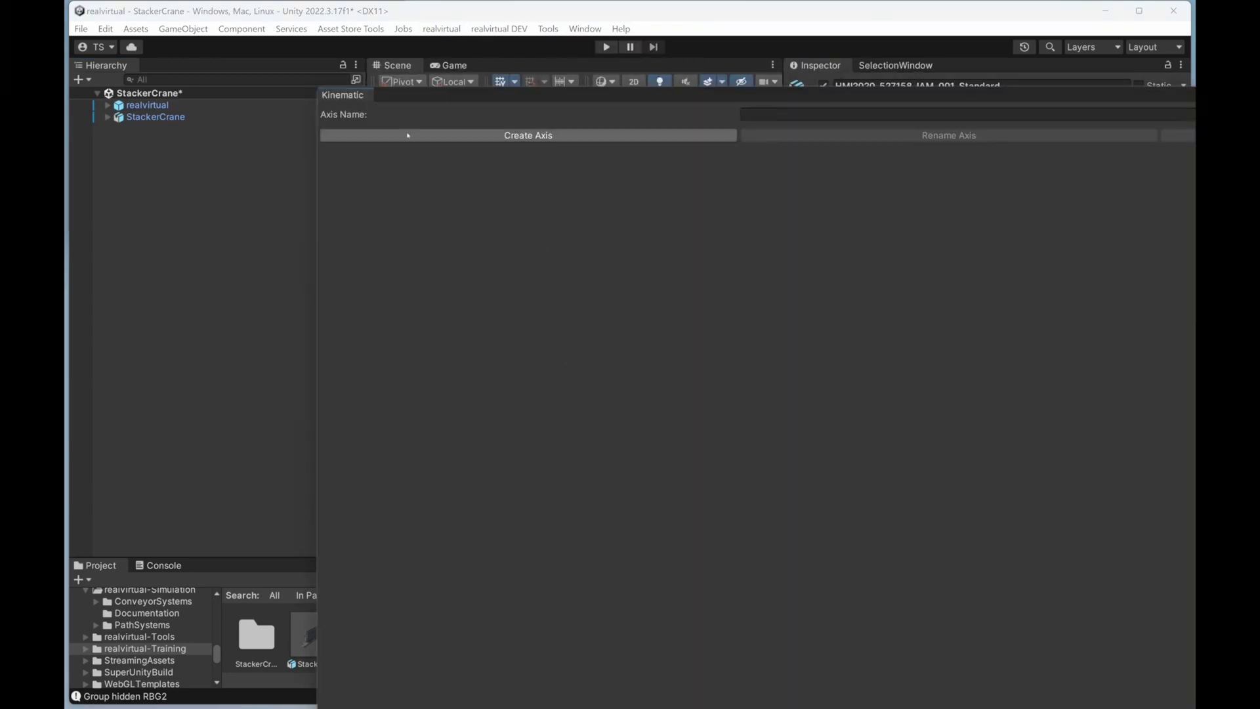
drag(356, 97, 887, 65)
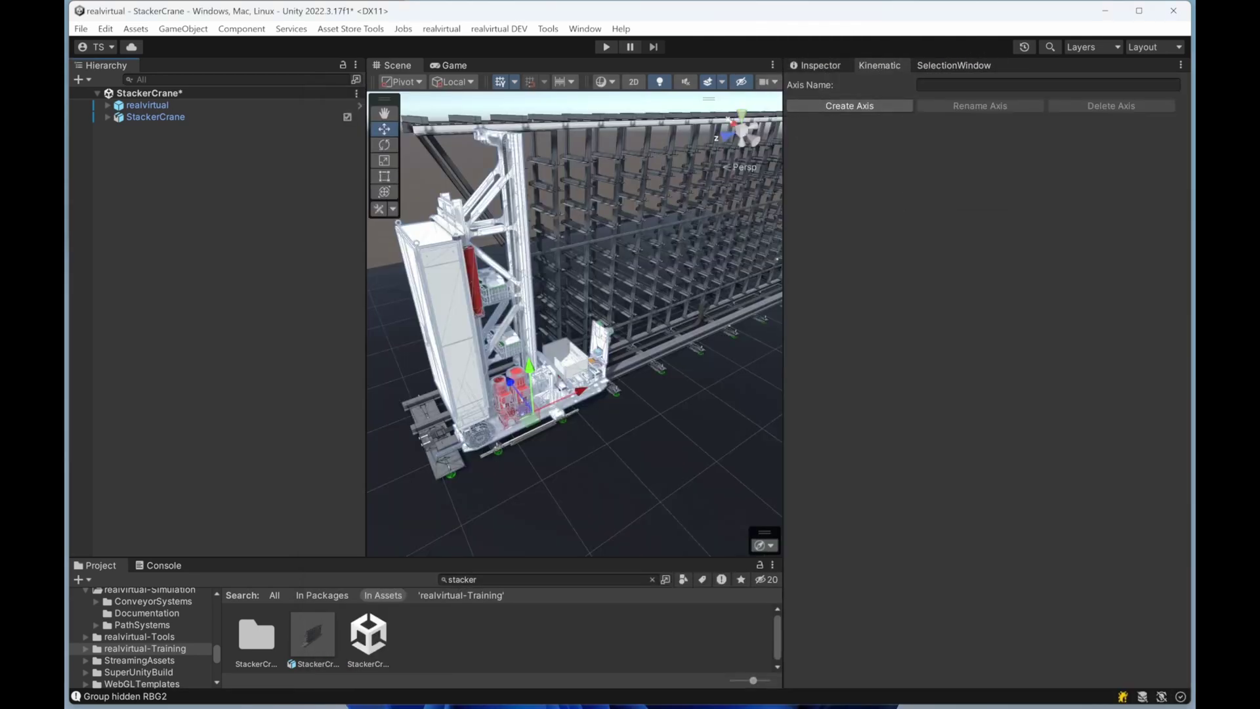
Expand the realvirtual object, show the Quick Edit overlay and move the scene tools palette clear of it
click(148, 105)
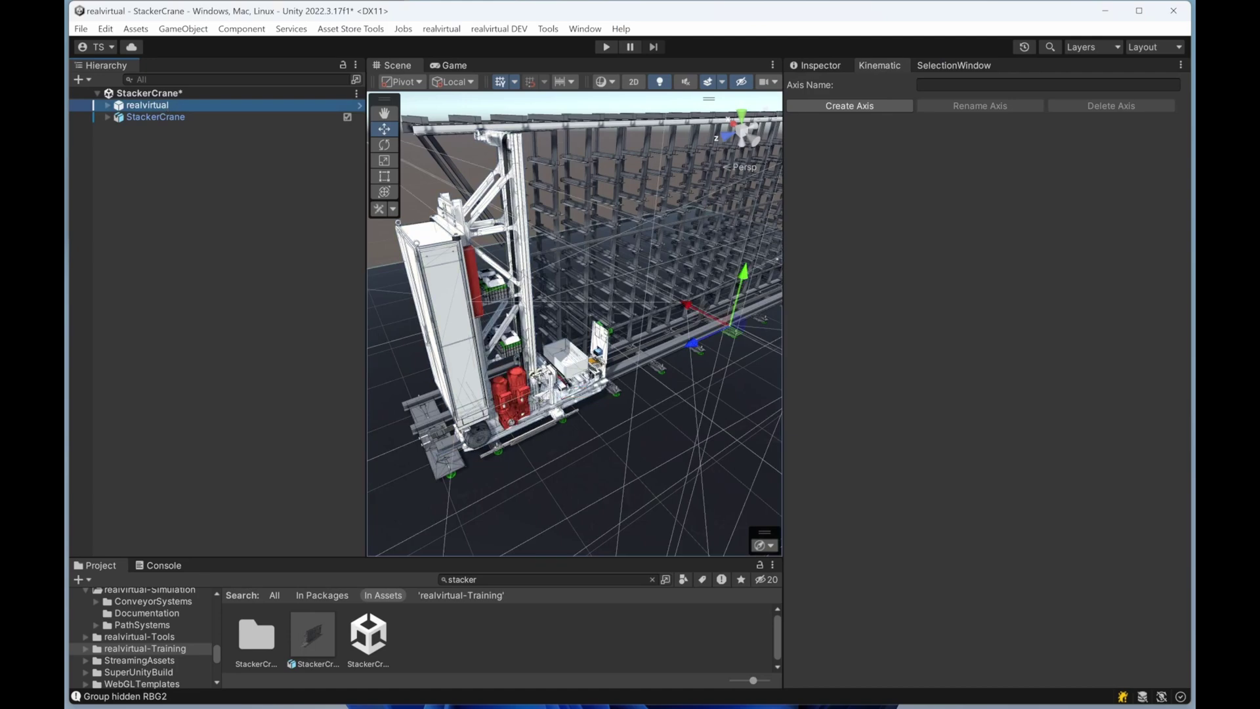
click(108, 105)
key(F1)
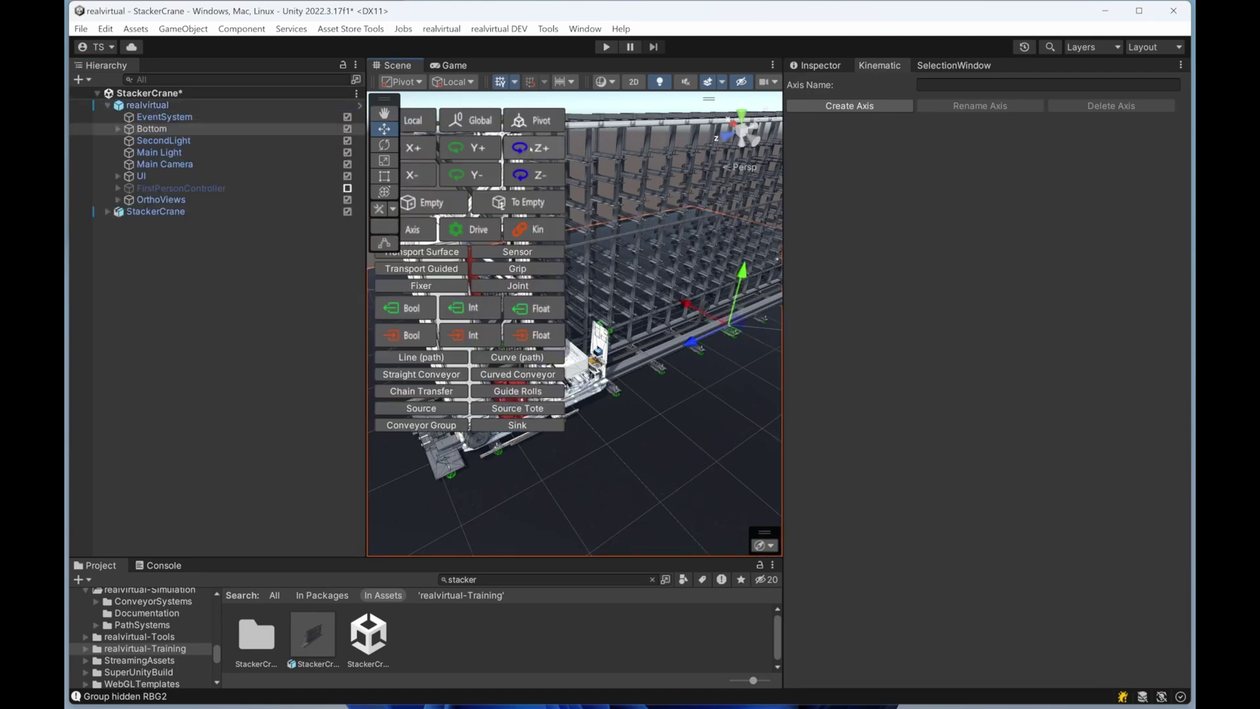
drag(384, 98, 736, 402)
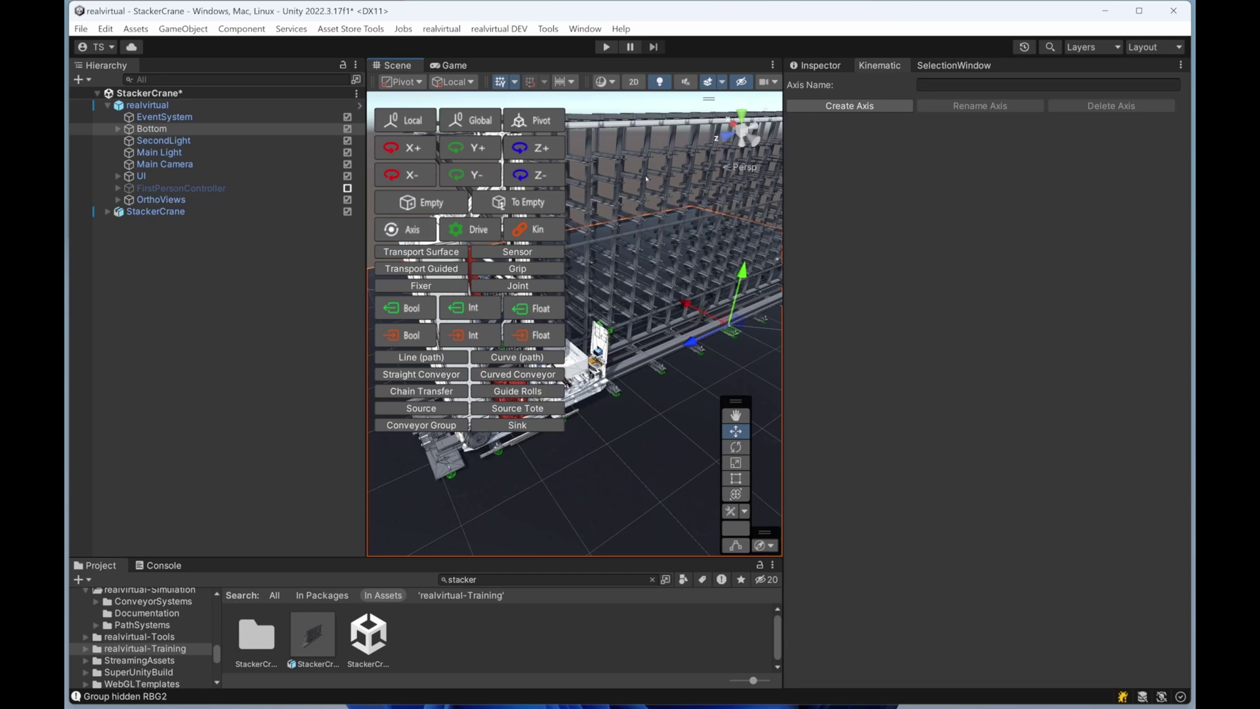
Close the docked Kinematic window, and open and dismiss the Kinematic Tool through the Quick Edit overlay's Axis command
click(901, 66)
right_click(901, 66)
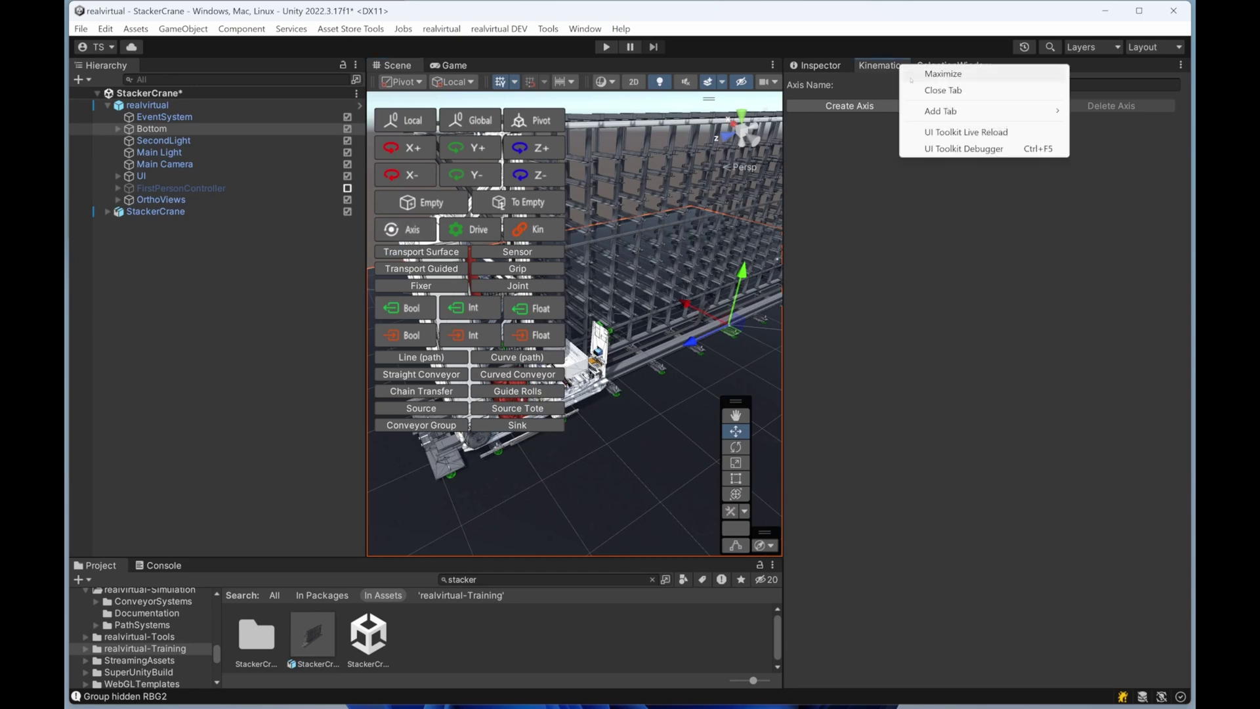
click(945, 90)
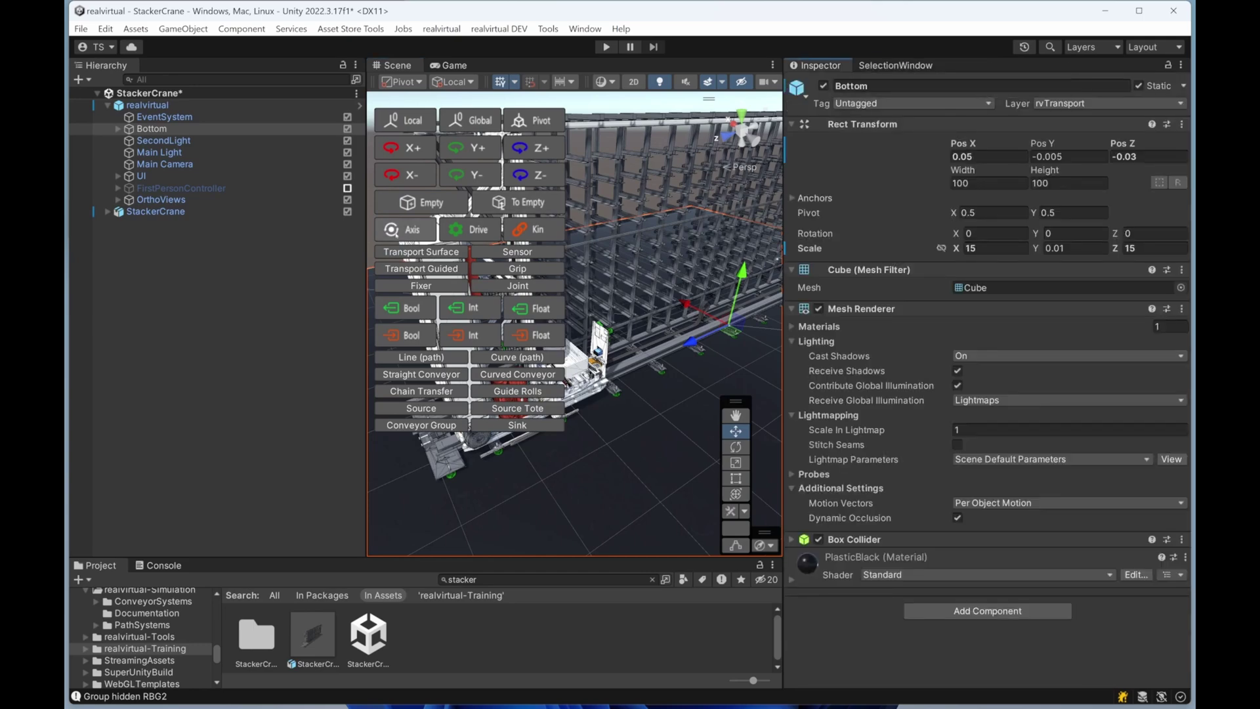
click(400, 231)
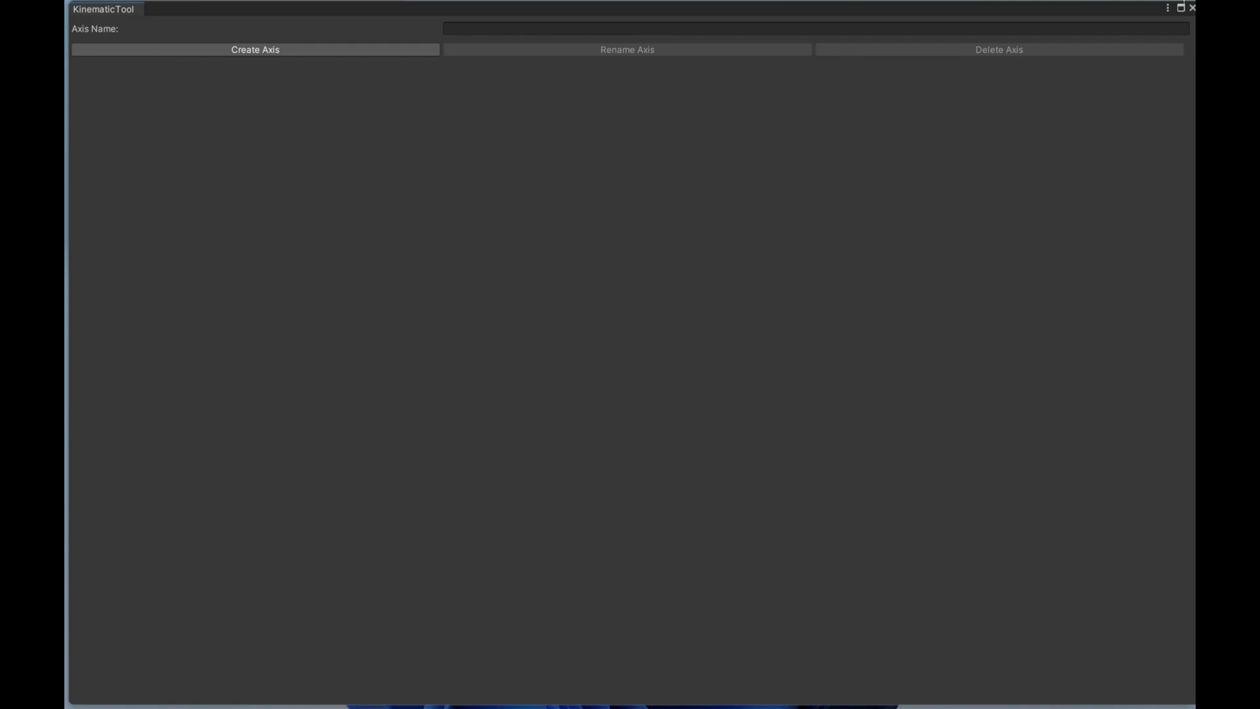
click(1192, 7)
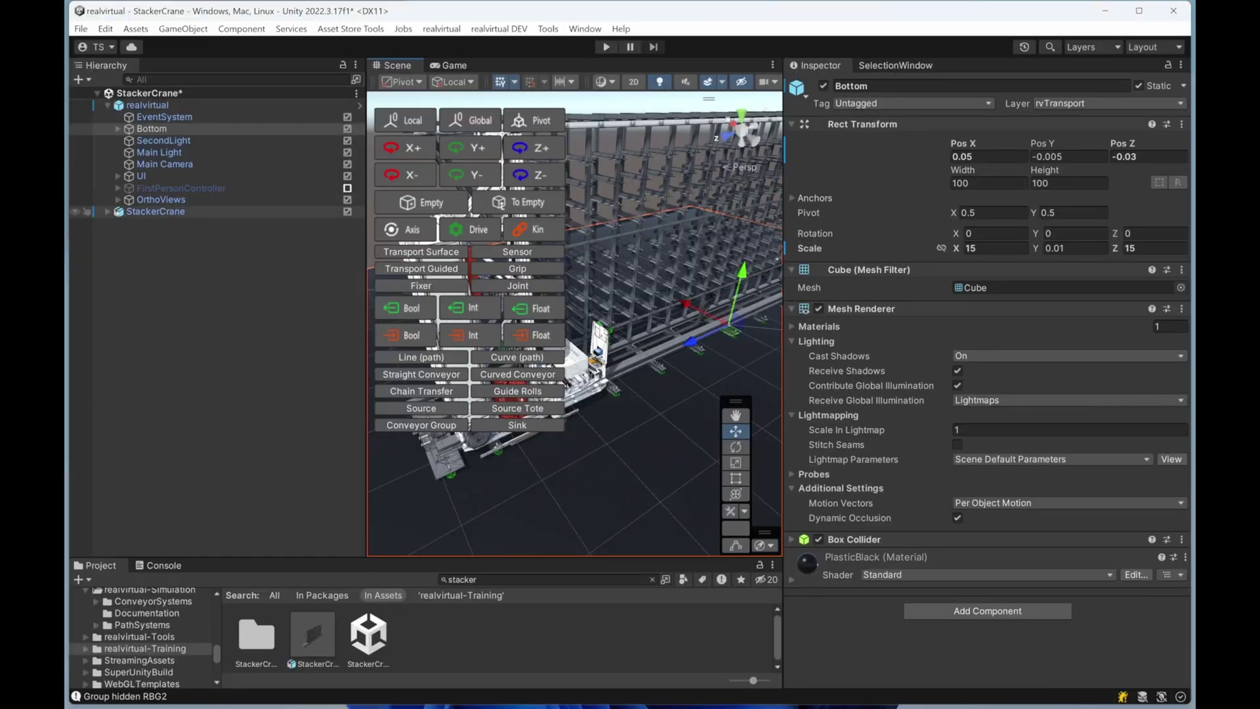
Hide the Quick Edit overlay and examine the StackerCrane's top-level assemblies in the hierarchy and the scene
click(107, 211)
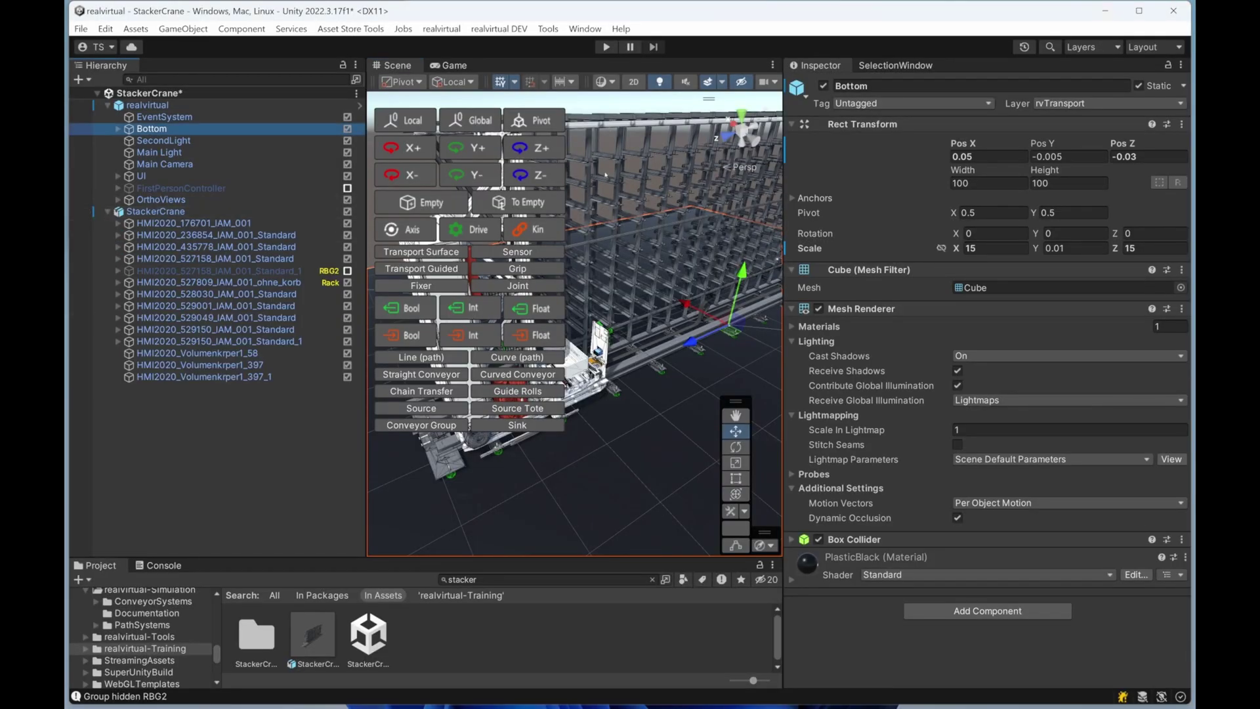
key(F1)
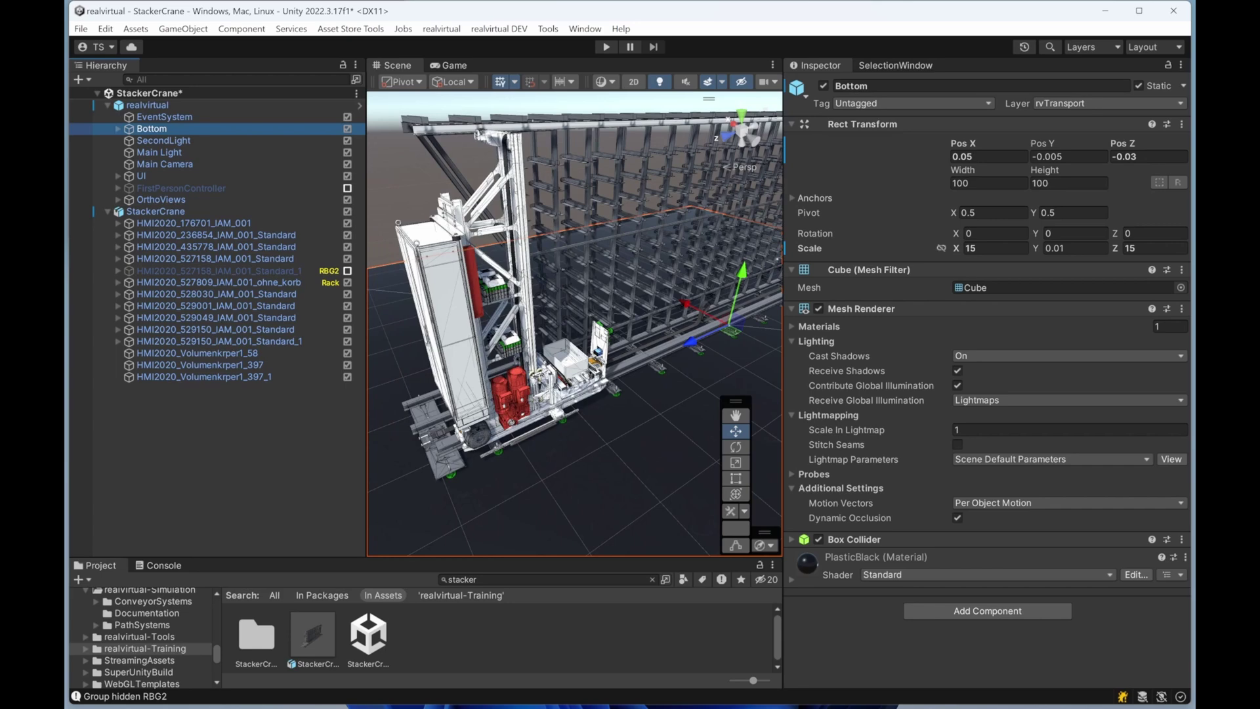
scroll(471, 378, down, 2)
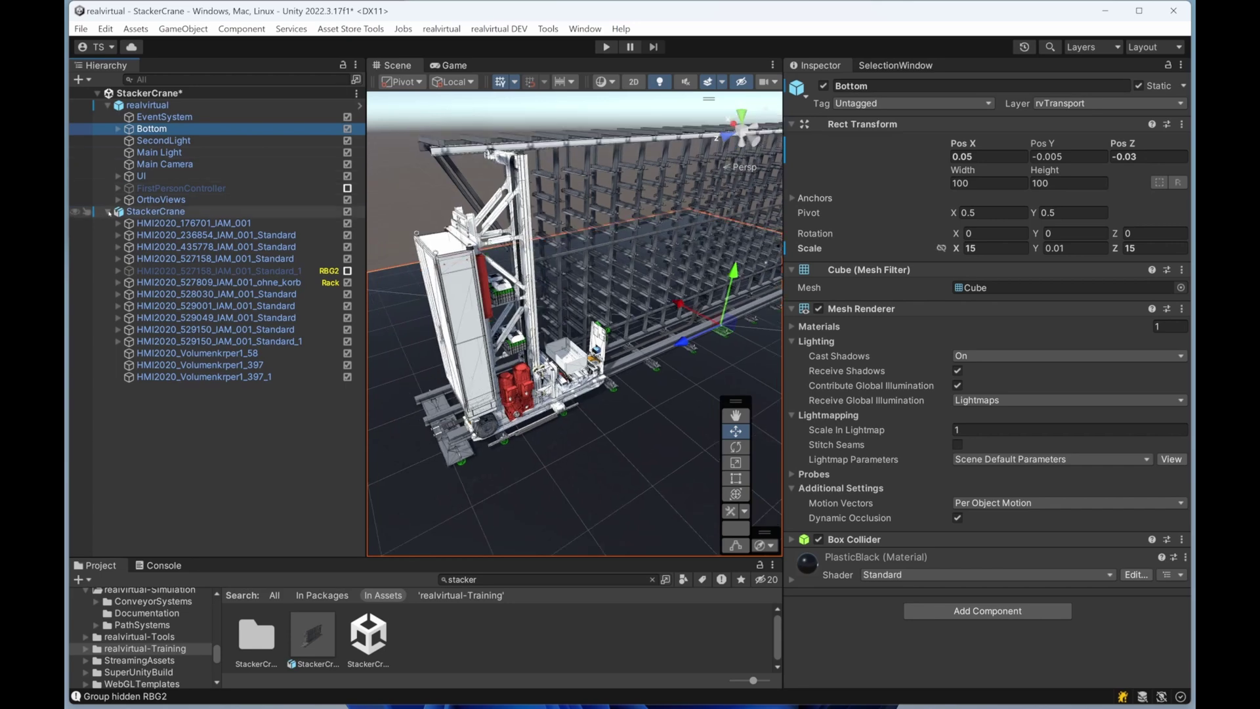
click(108, 211)
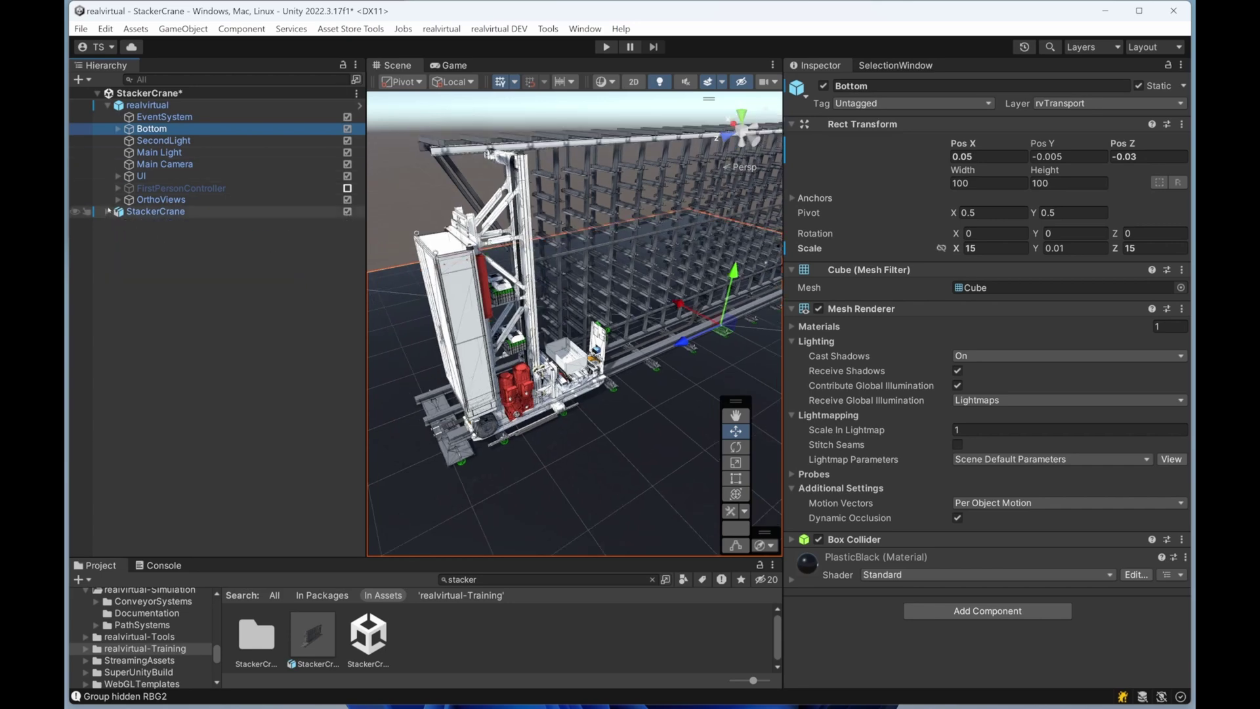
click(108, 211)
click(108, 211)
click(109, 211)
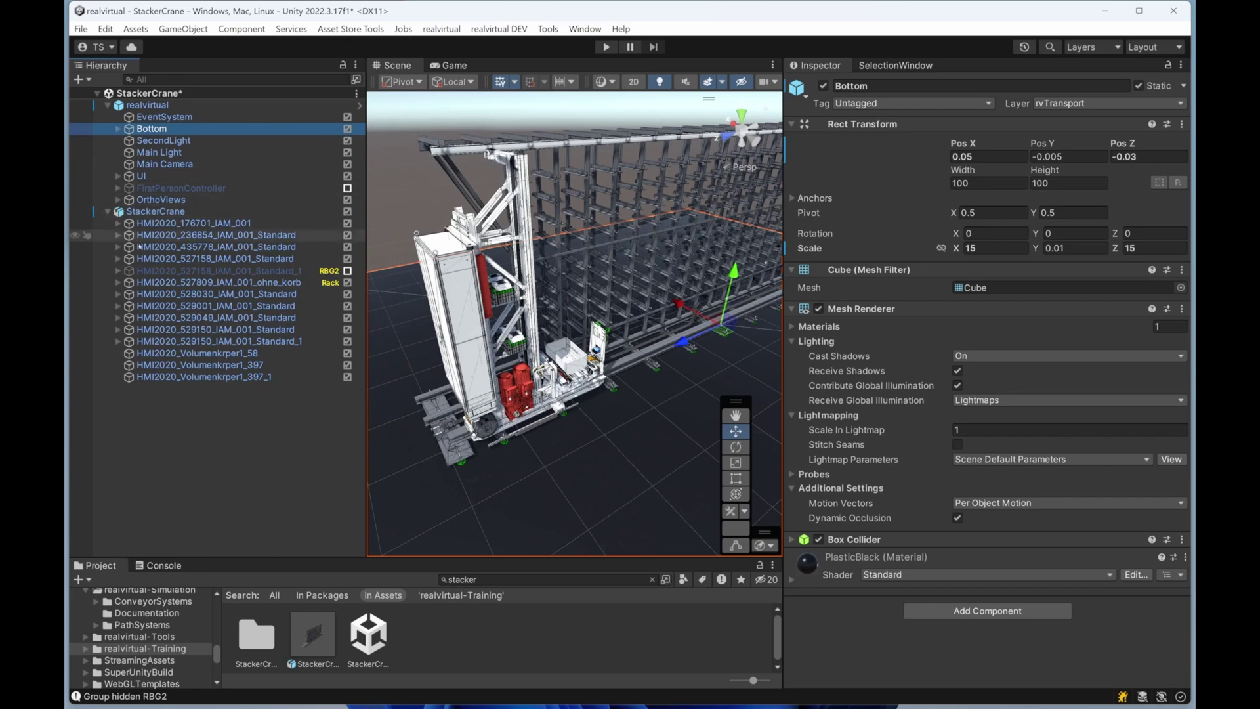
scroll(502, 304, up, 1)
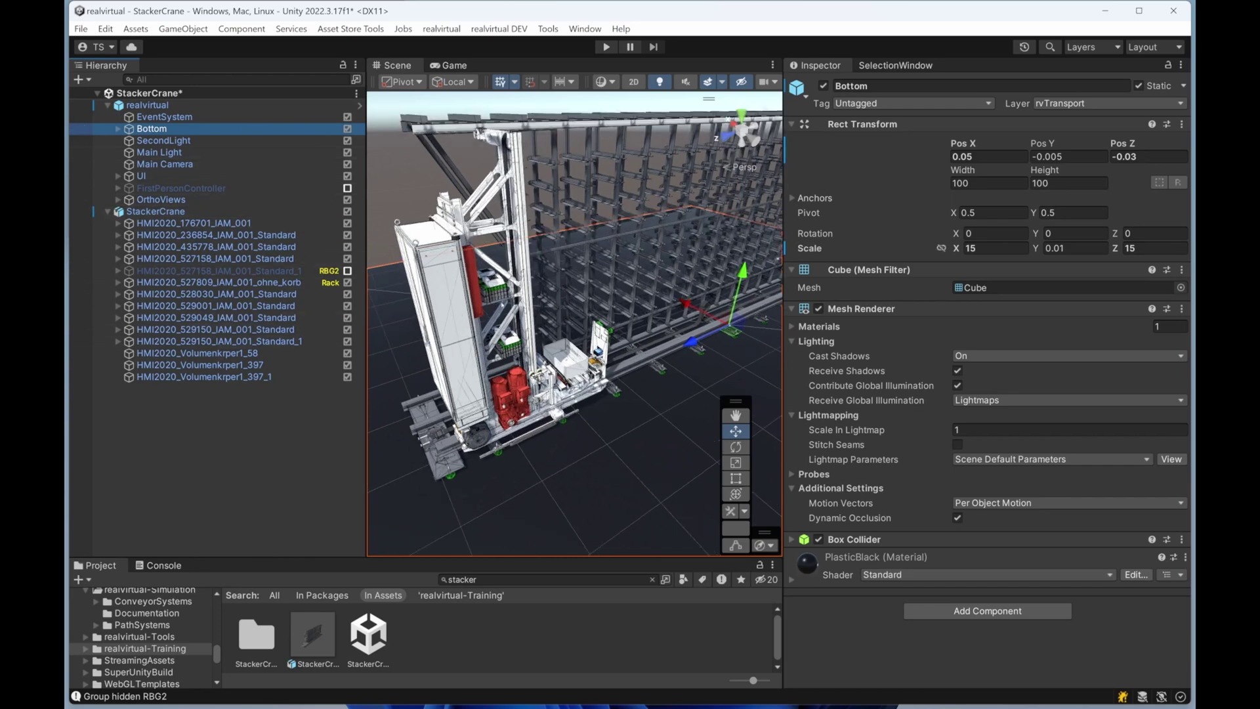
scroll(596, 164, down, 1)
middle_drag(594, 316, 618, 307)
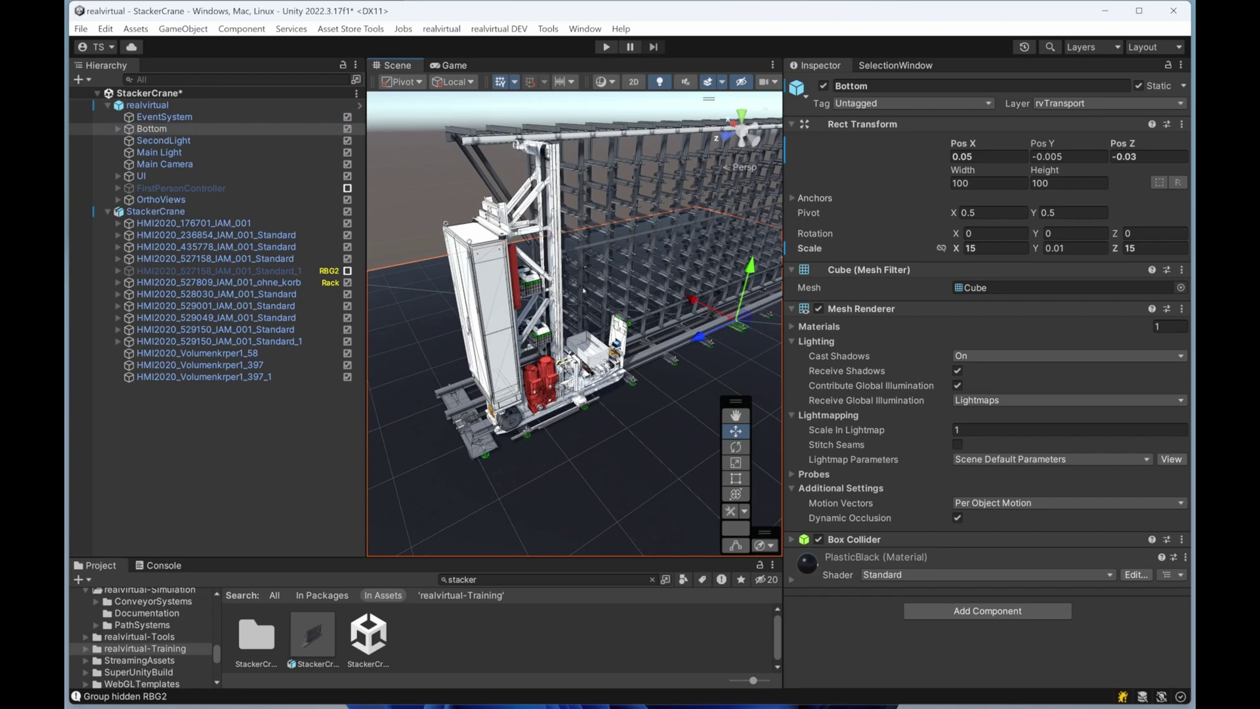
click(109, 212)
click(107, 106)
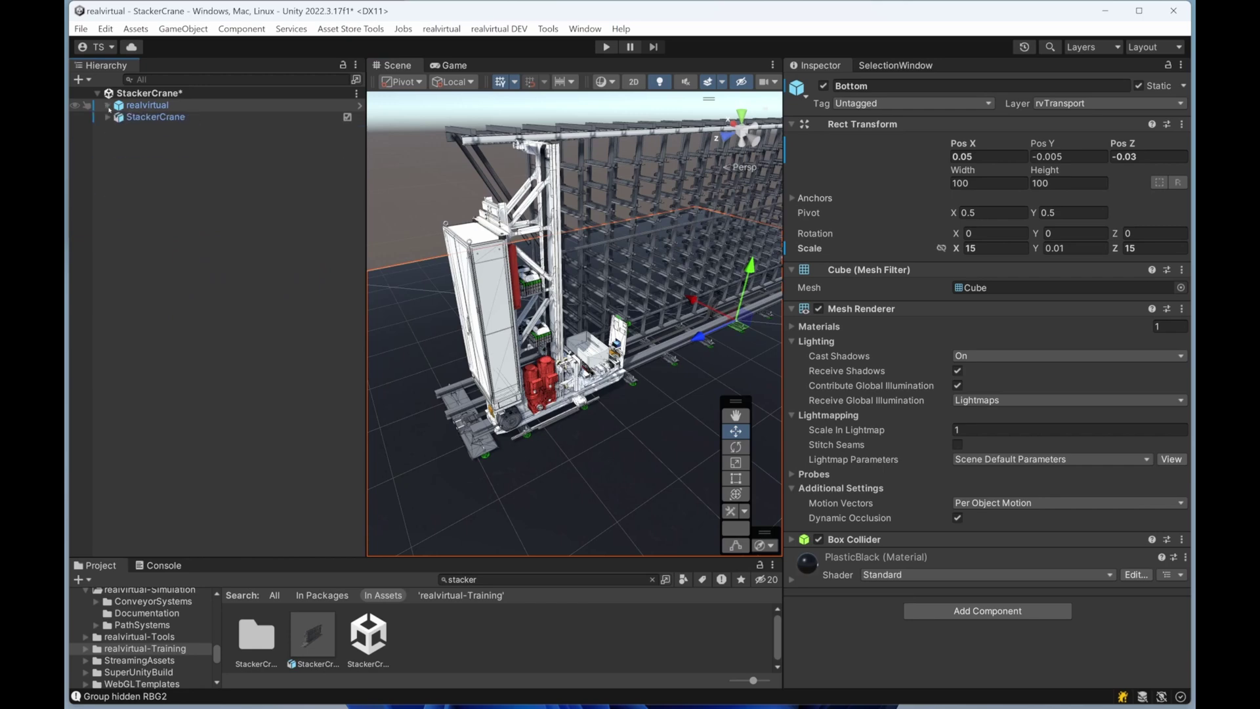
Create an empty game object at the root of the StackerCrane scene and name it Kinematic
click(162, 97)
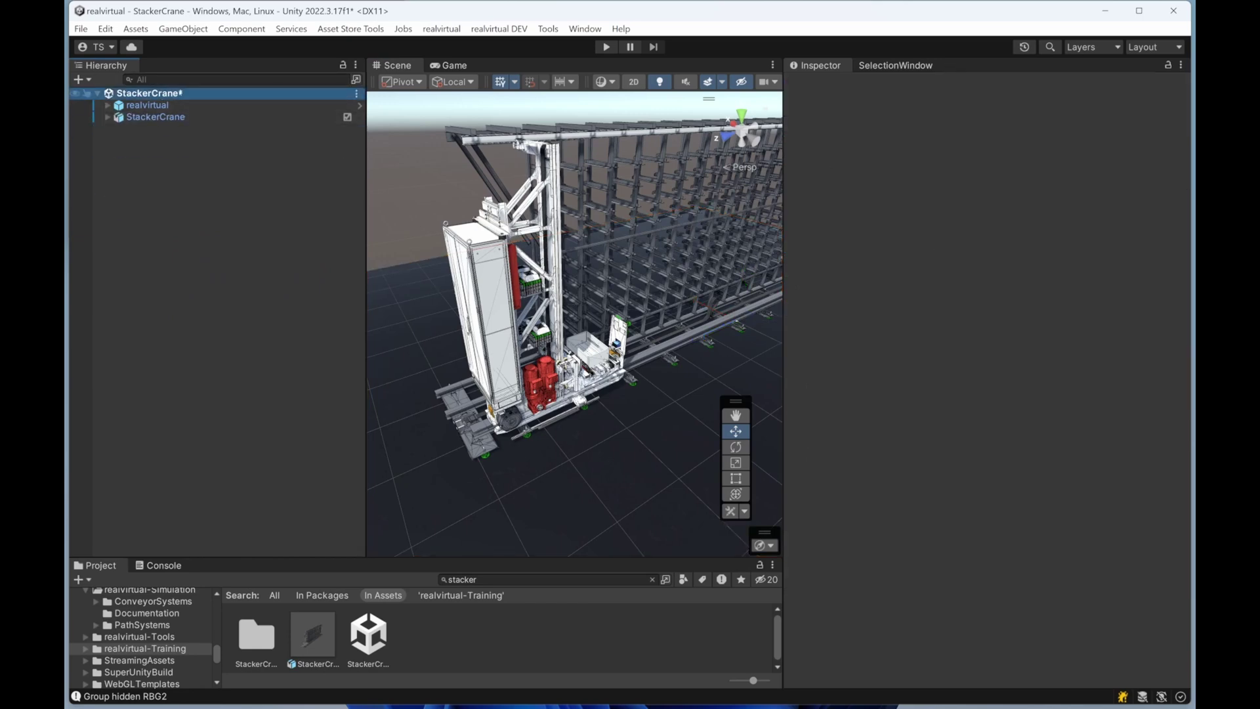
right_click(179, 93)
mouse_move(237, 288)
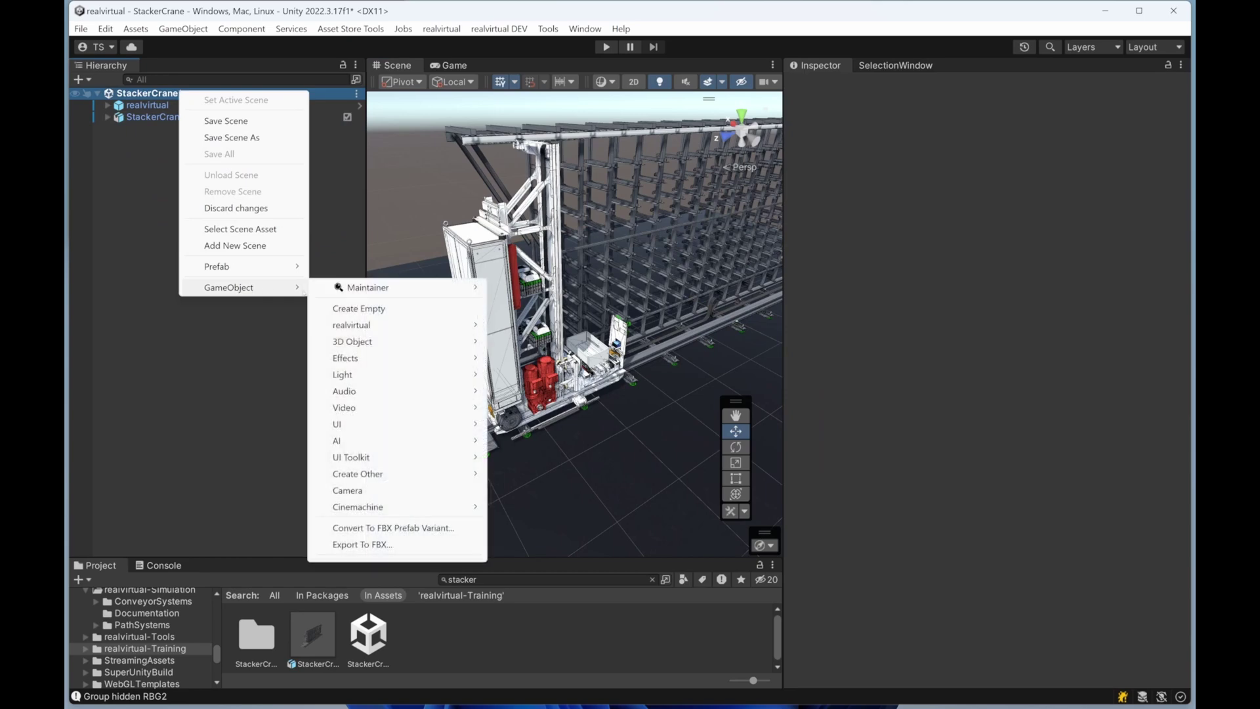
click(359, 308)
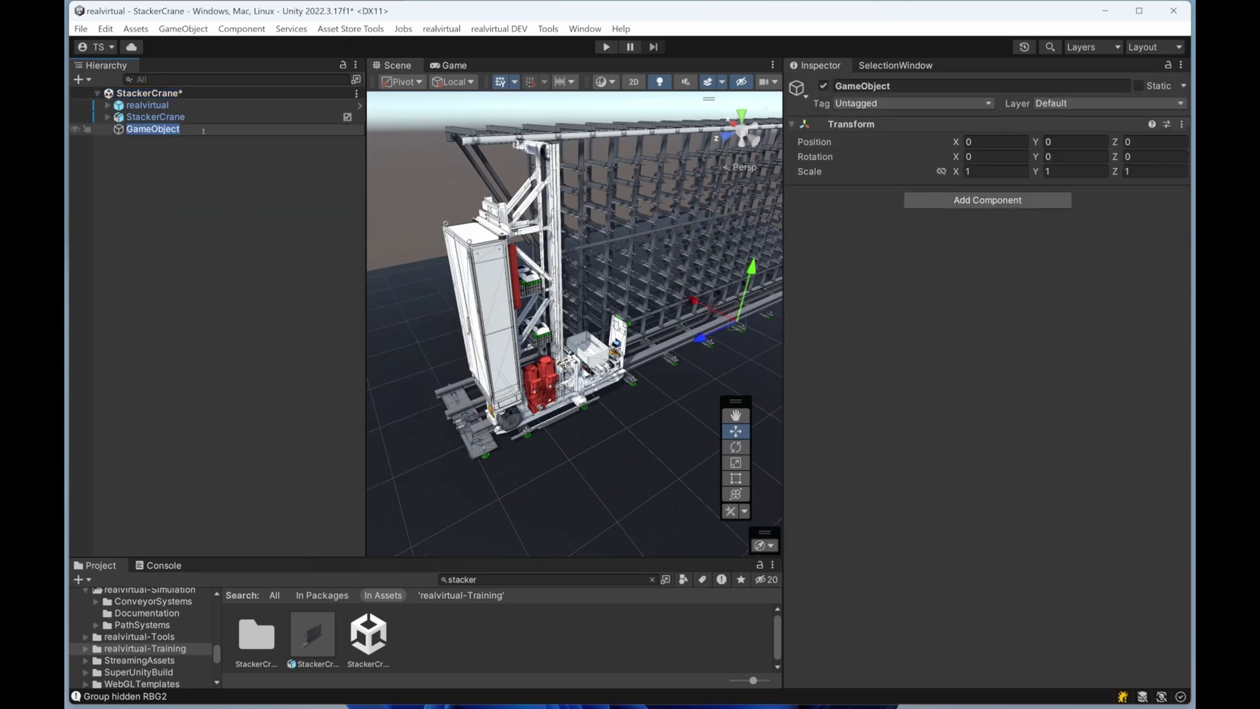
text(Kinematic)
key(Return)
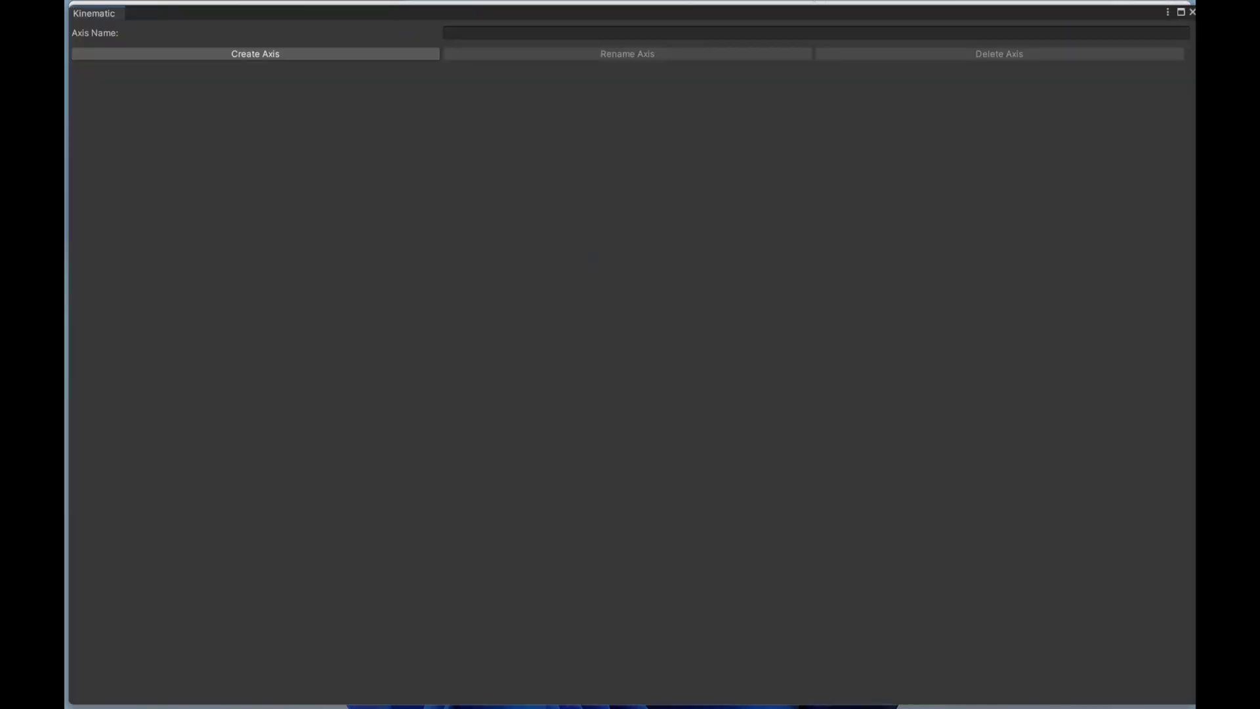
Dock the Kinematic Tool window between the Inspector and the SelectionWindow
drag(335, 13, 829, 386)
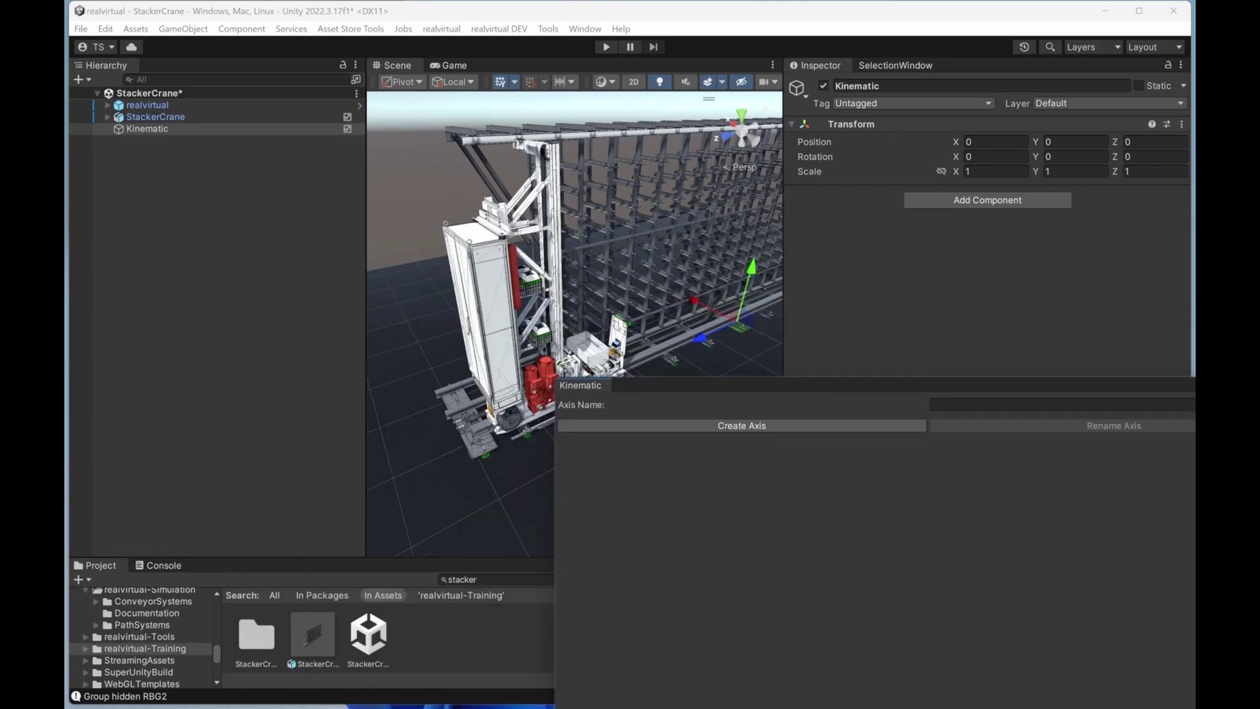
drag(581, 392, 906, 66)
drag(983, 68, 875, 66)
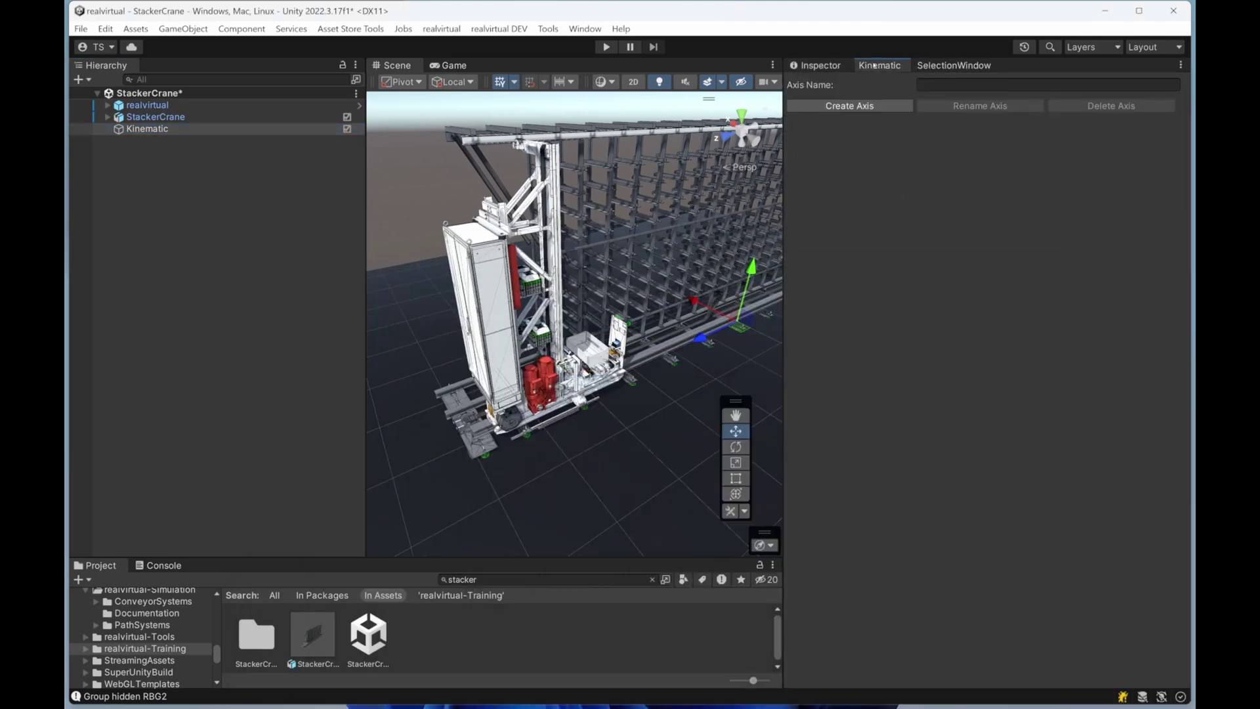
scroll(394, 320, up, 2)
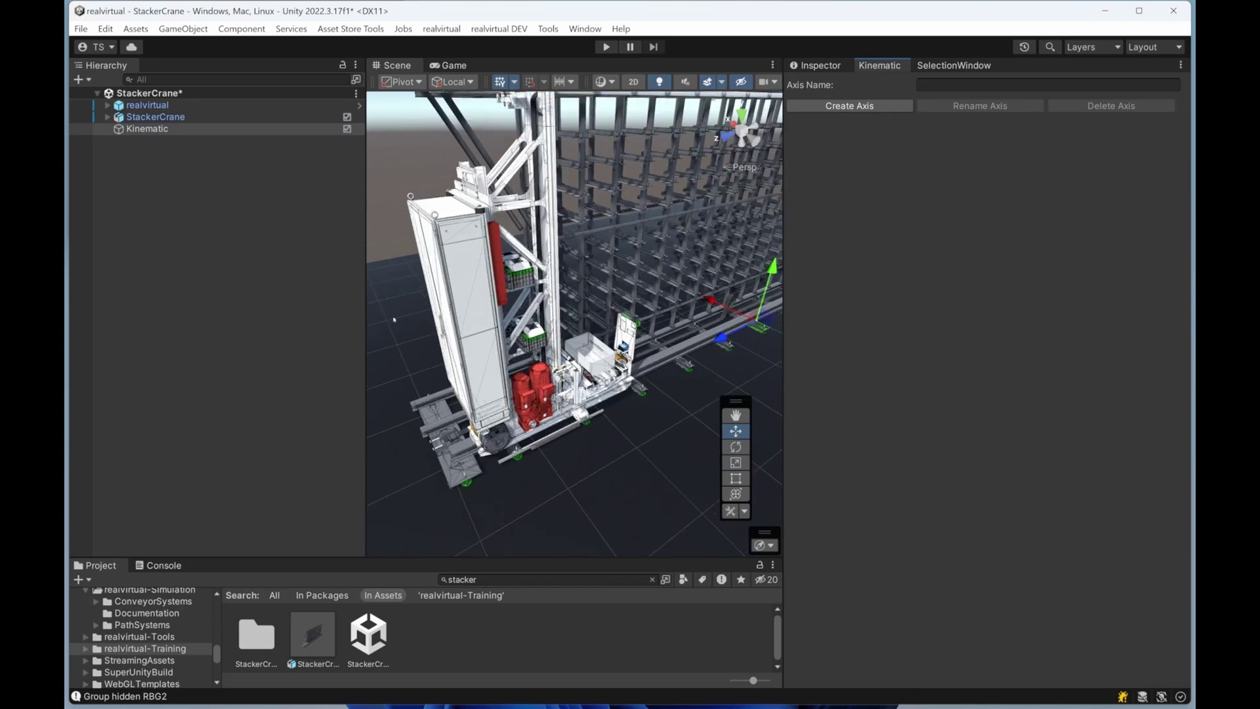
Create a new axis named XAxis under the Kinematic object
scroll(478, 373, up, 2)
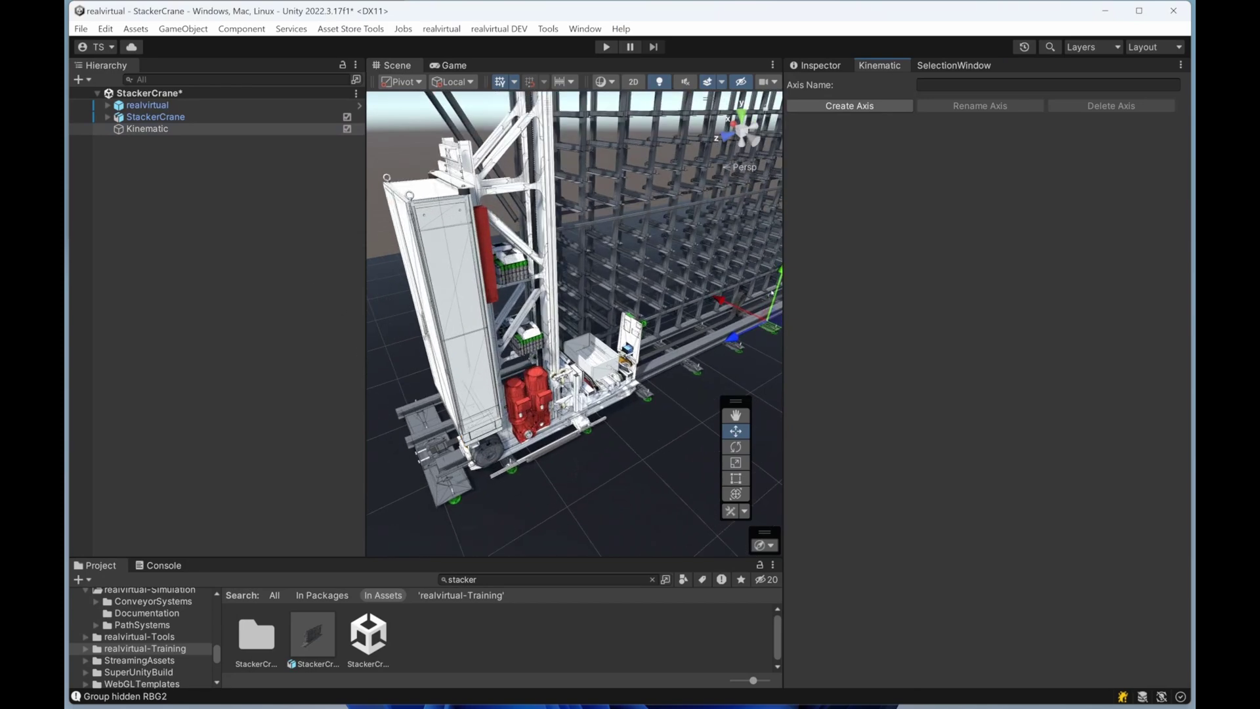
click(959, 85)
text(XAxis)
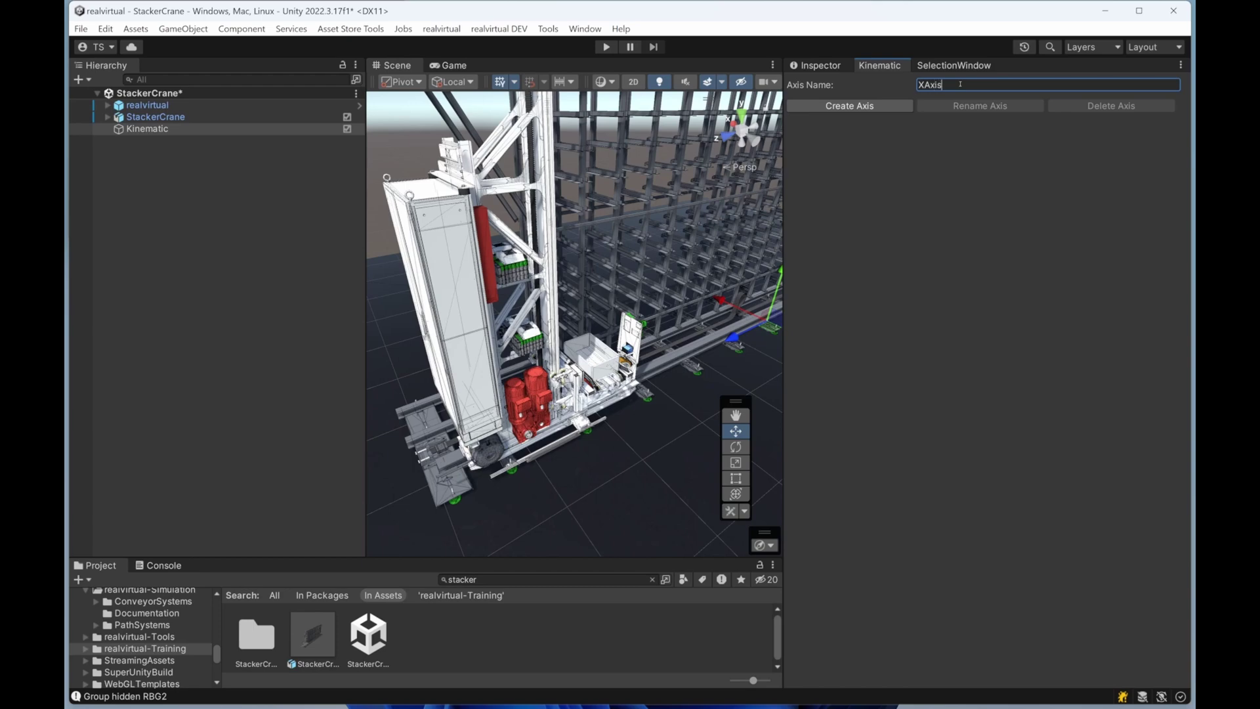
click(853, 107)
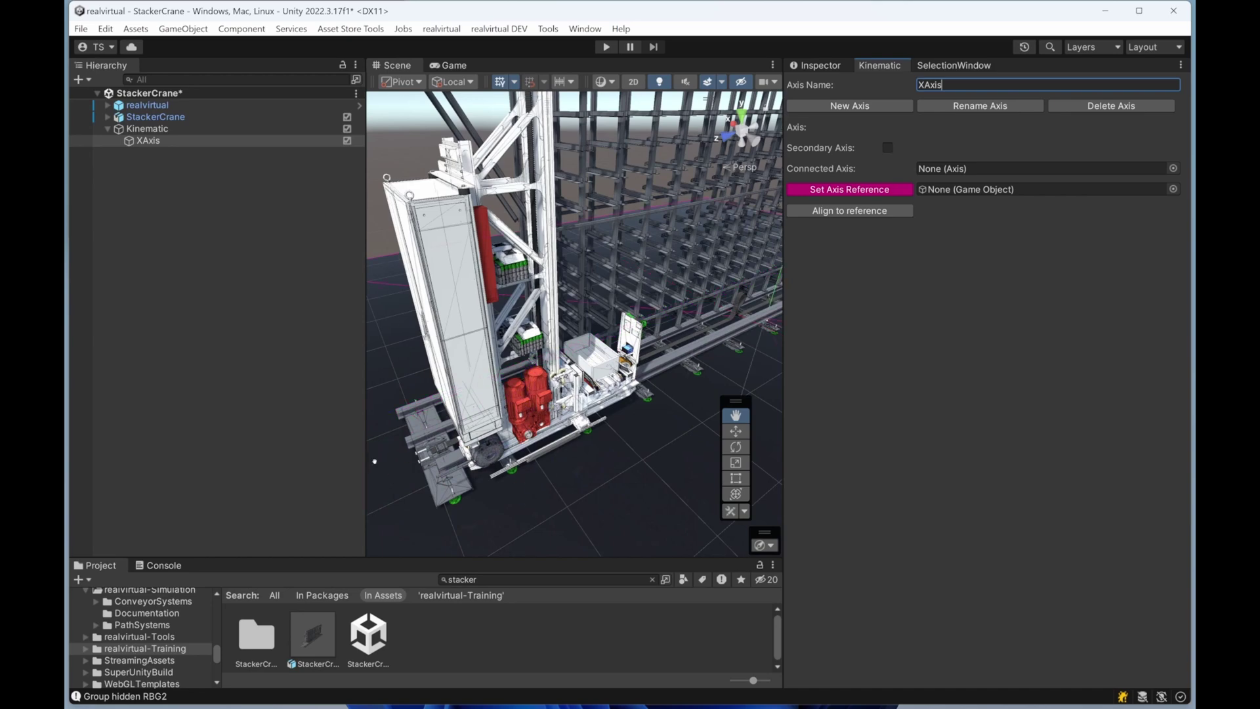
Set the floor rail running under the crane's wheels, HMI2020_Volumenkrper1_28_Standard, as the reference of XAxis
scroll(443, 463, up, 2)
scroll(447, 462, up, 1)
middle_drag(503, 439, 605, 353)
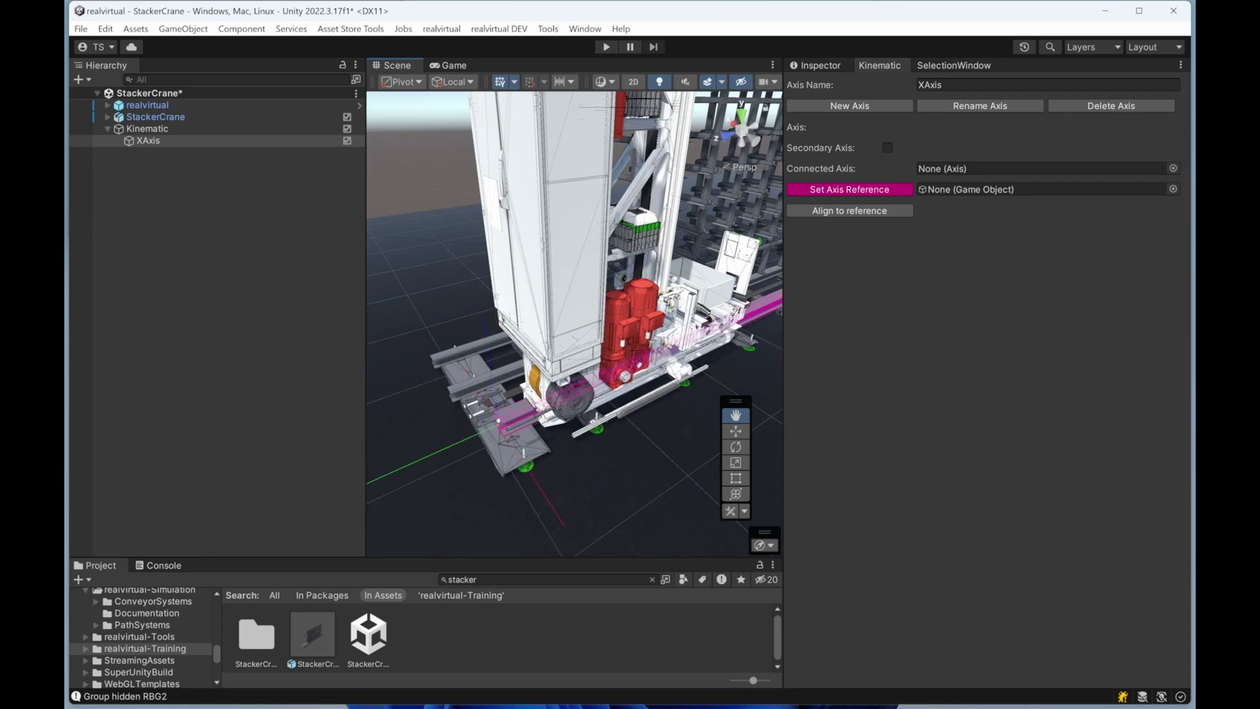
scroll(499, 420, up, 1)
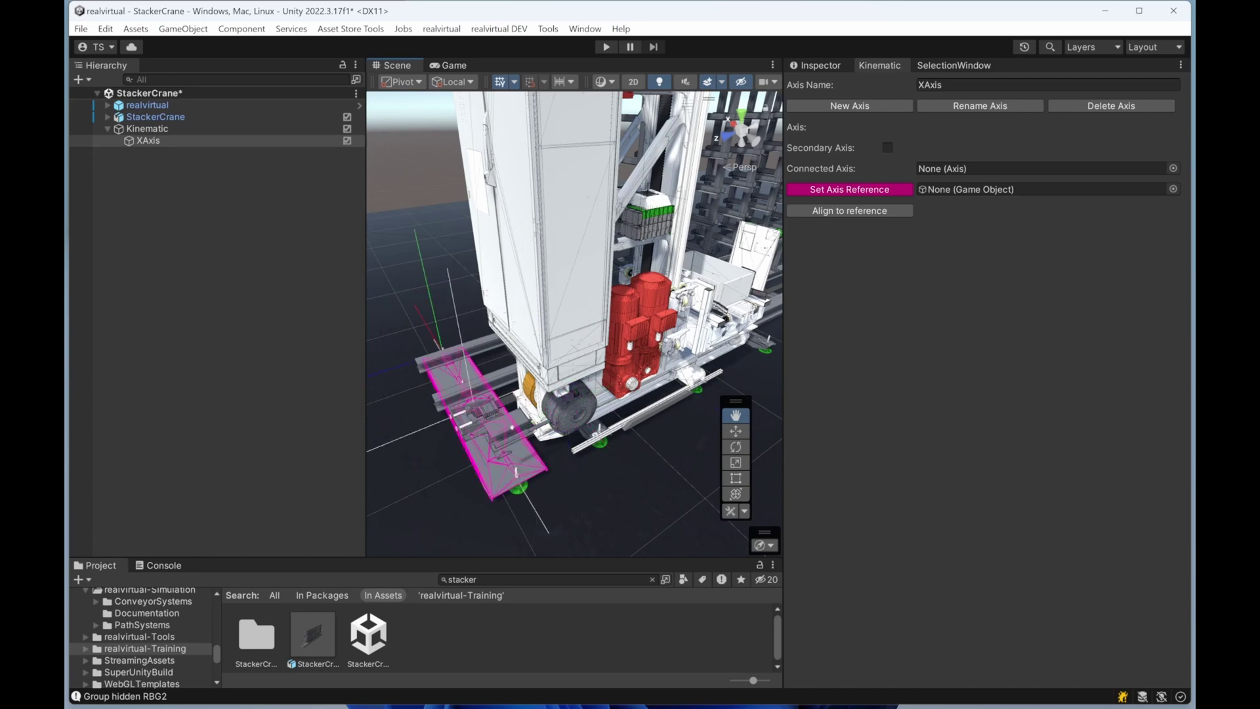
scroll(519, 428, up, 3)
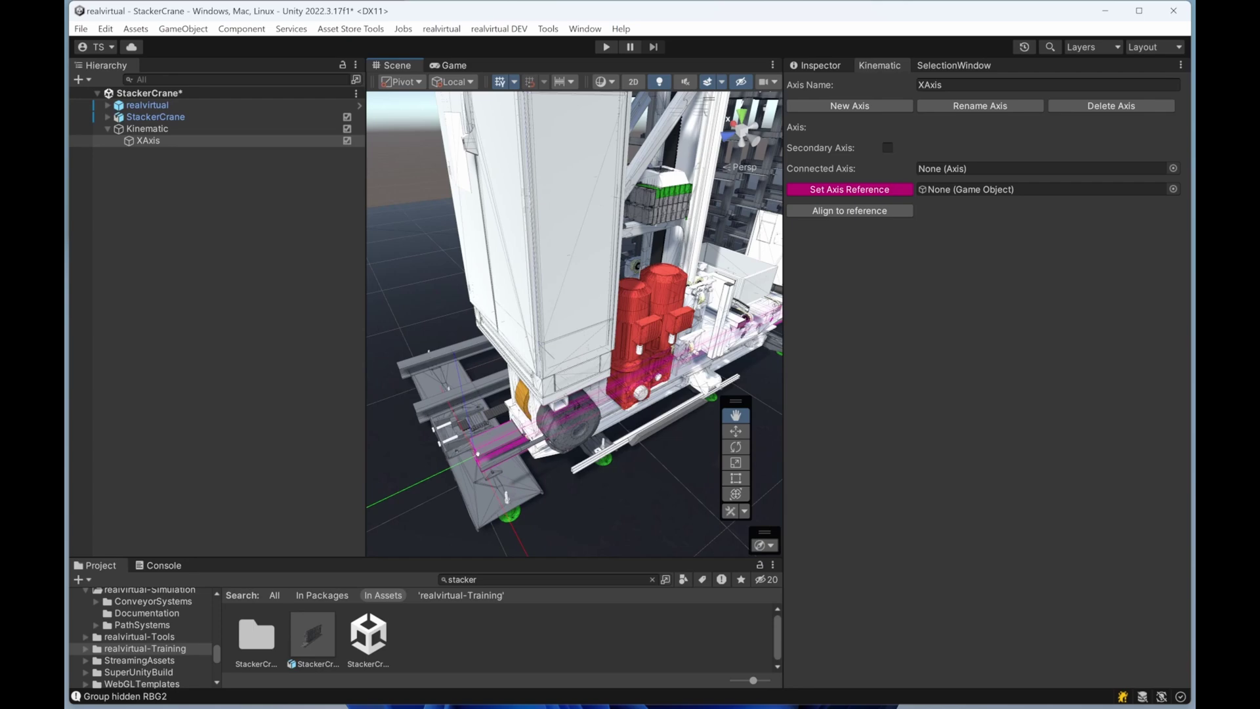
click(478, 453)
middle_drag(628, 384, 630, 323)
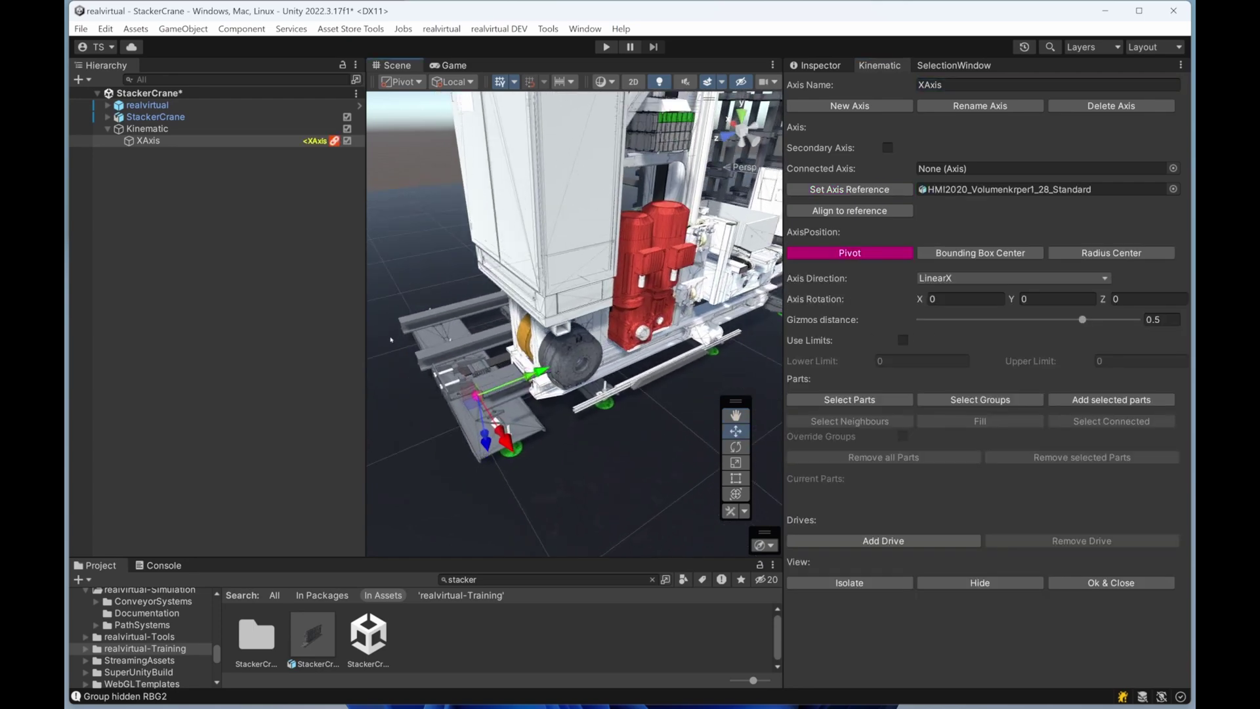
Try an X rotation of 90 on XAxis and reset it to 0
click(954, 300)
text(90)
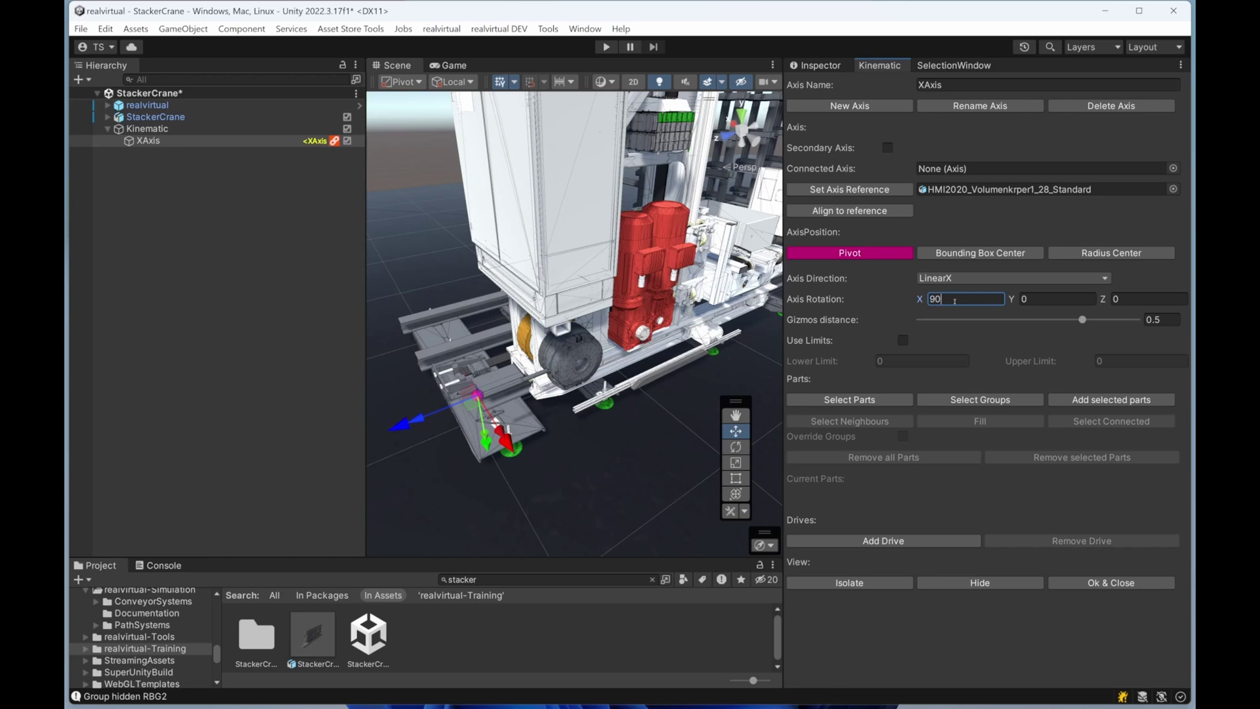
key(BackSpace)
key(BackSpace)
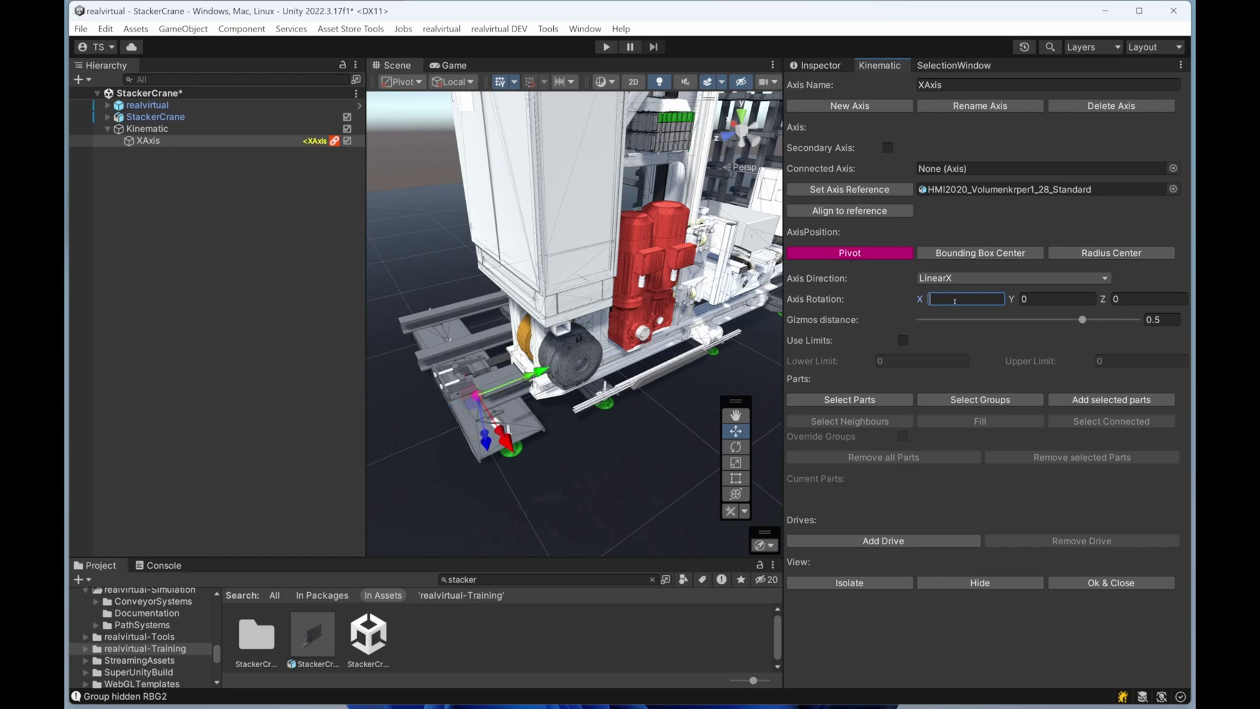
text(0)
Set the direction of XAxis to LinearY so that it follows the floor rail
scroll(717, 359, up, 5)
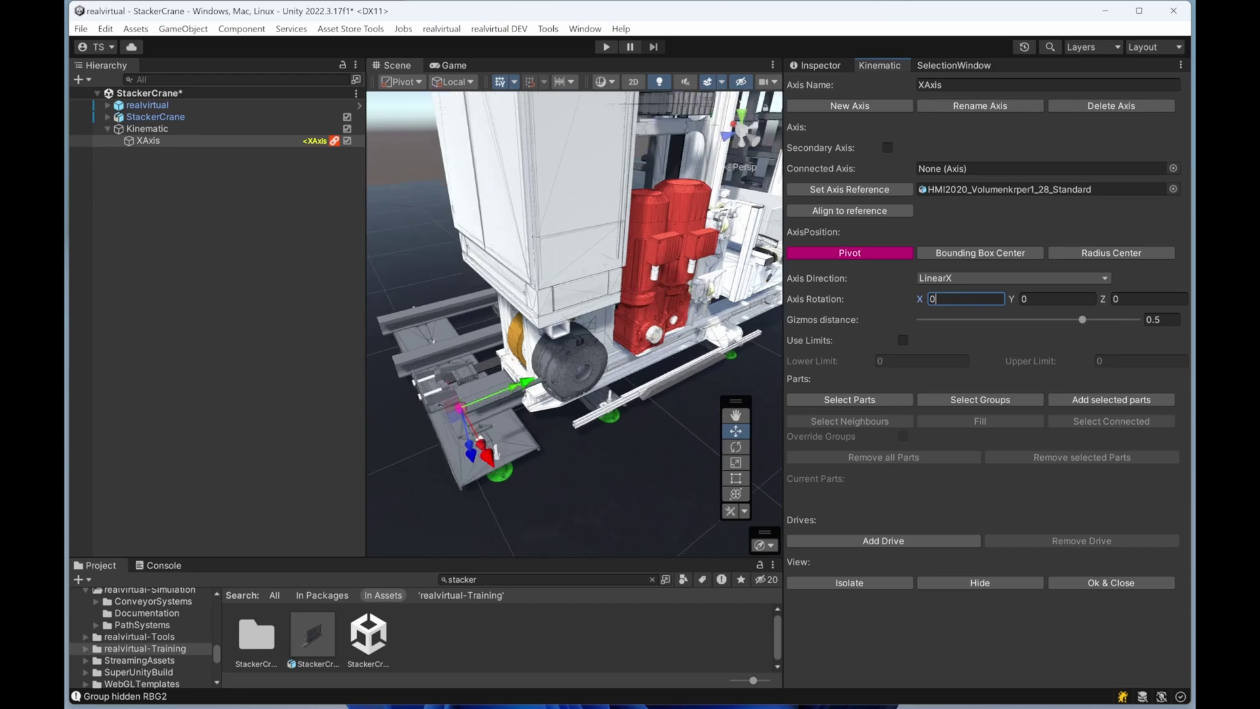
middle_drag(519, 493, 604, 351)
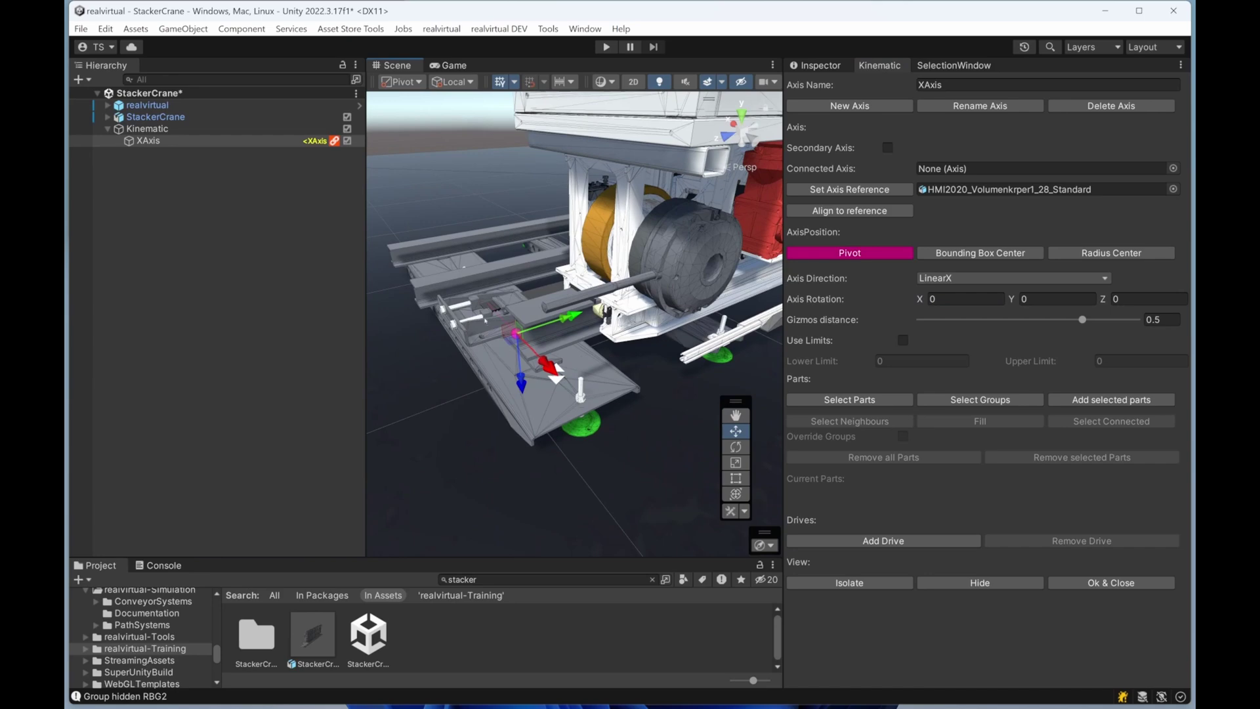
click(946, 280)
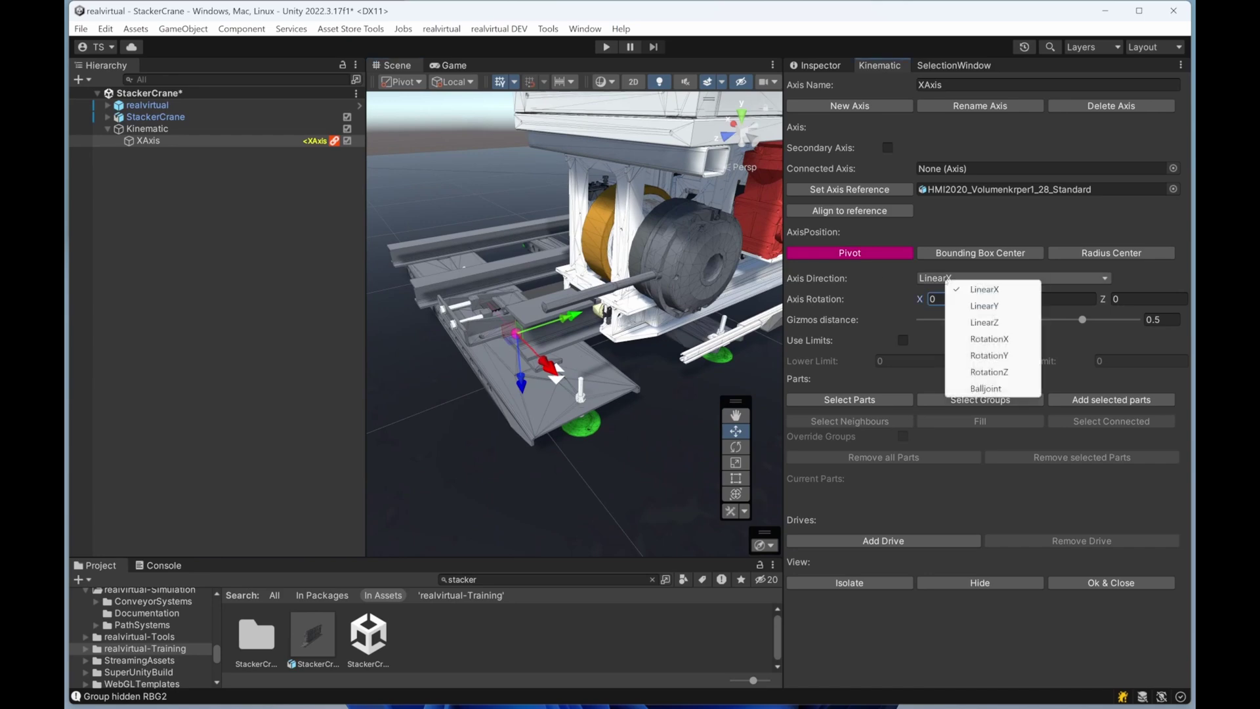
click(968, 306)
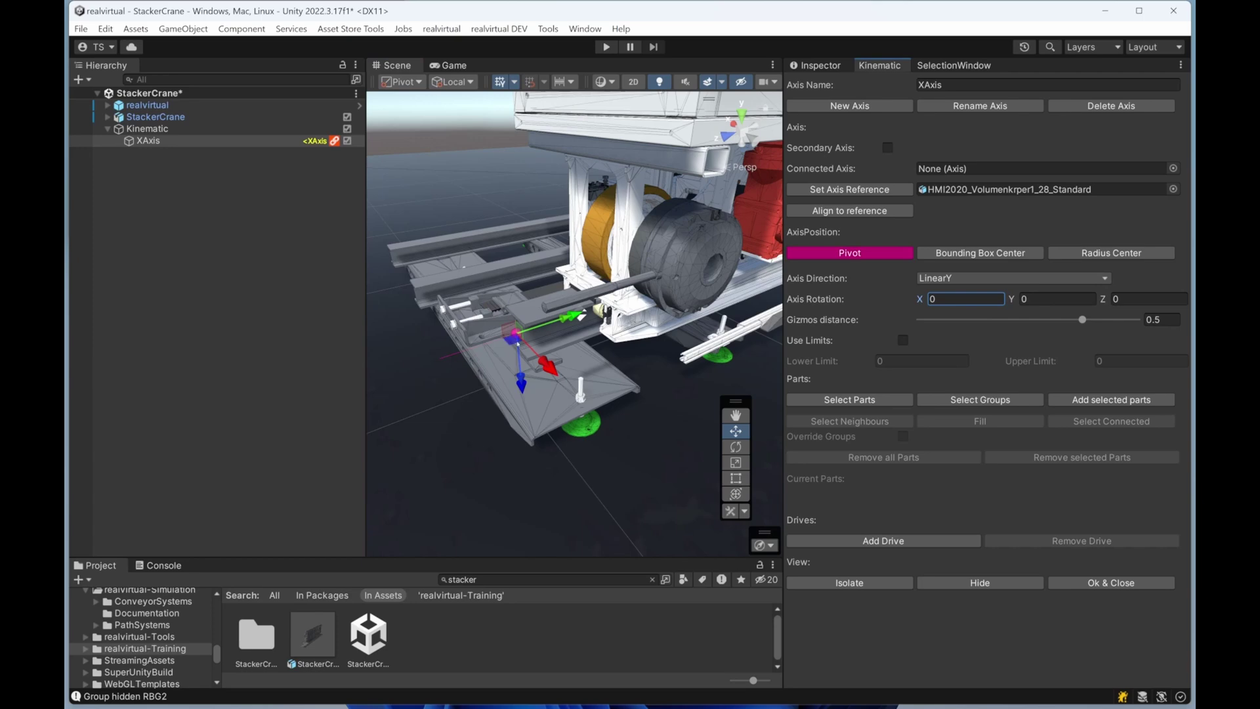
scroll(526, 343, down, 3)
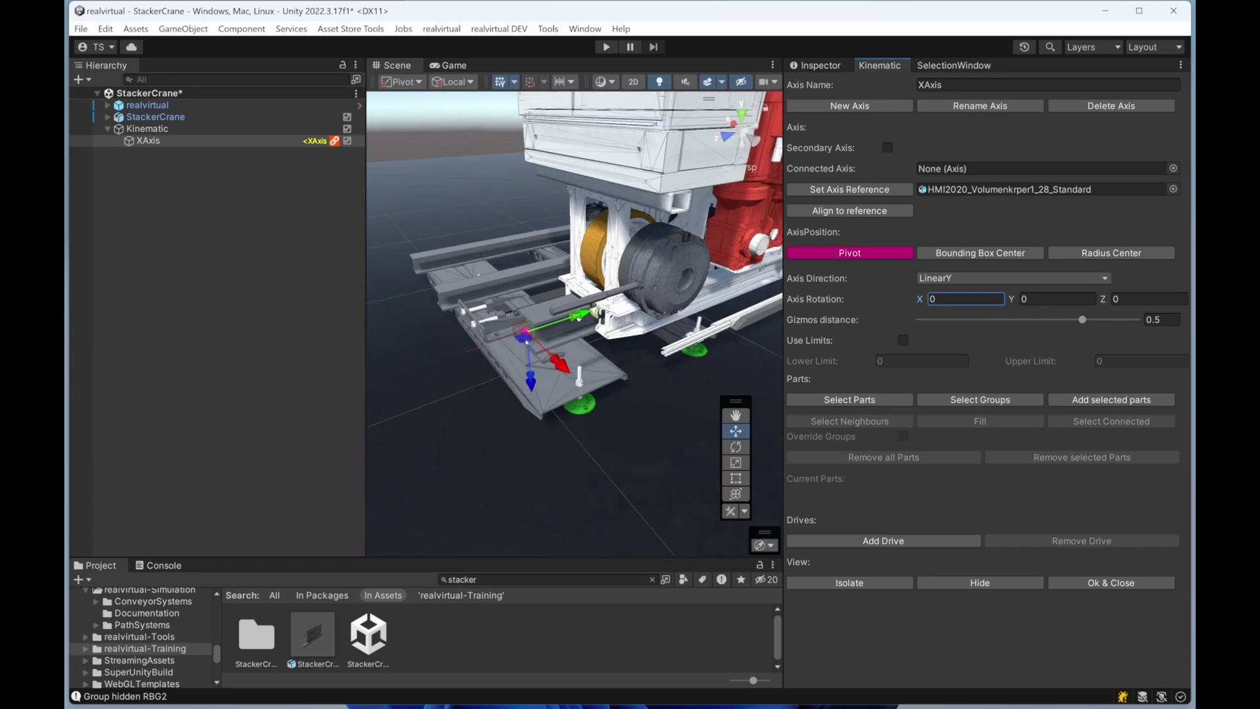
mouse_move(552, 285)
middle_down()
mouse_move(477, 321)
mouse_move(547, 296)
middle_up()
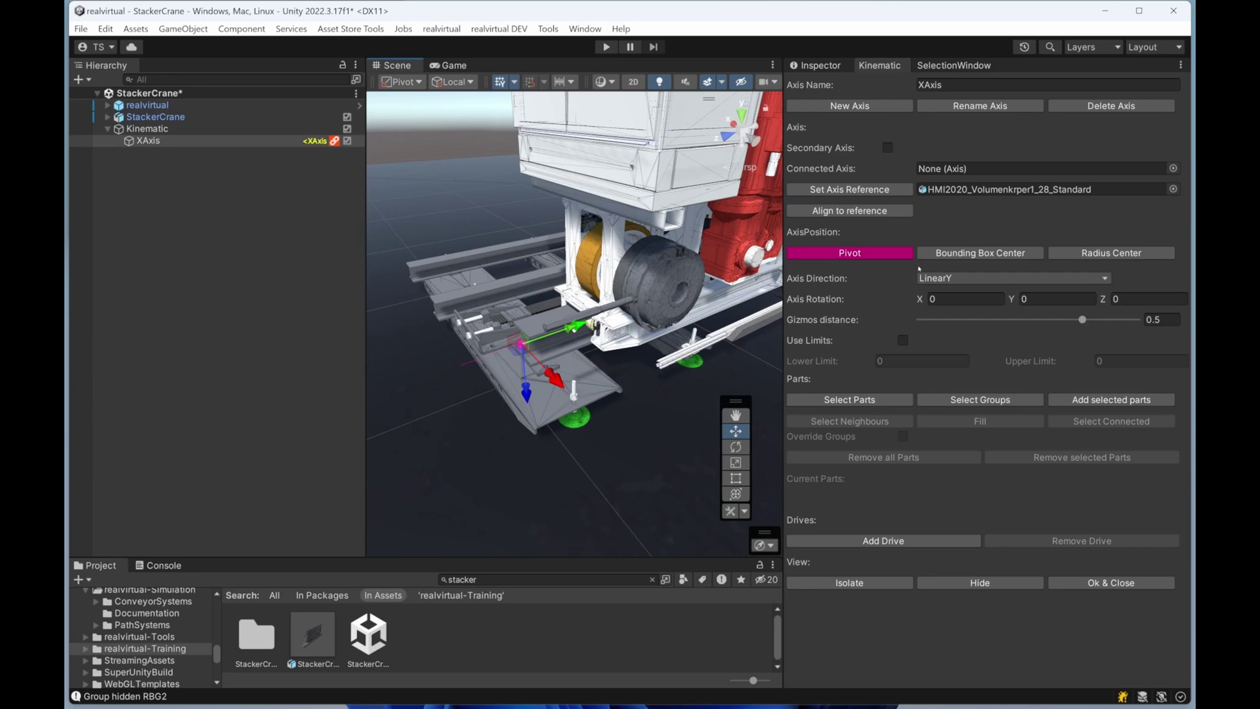
Start picking parts for XAxis and add the tall cabinet frame, HMI2020_Volumenkrper2_17_Standard
scroll(571, 389, down, 5)
scroll(571, 389, up, 2)
middle_drag(571, 389, 550, 432)
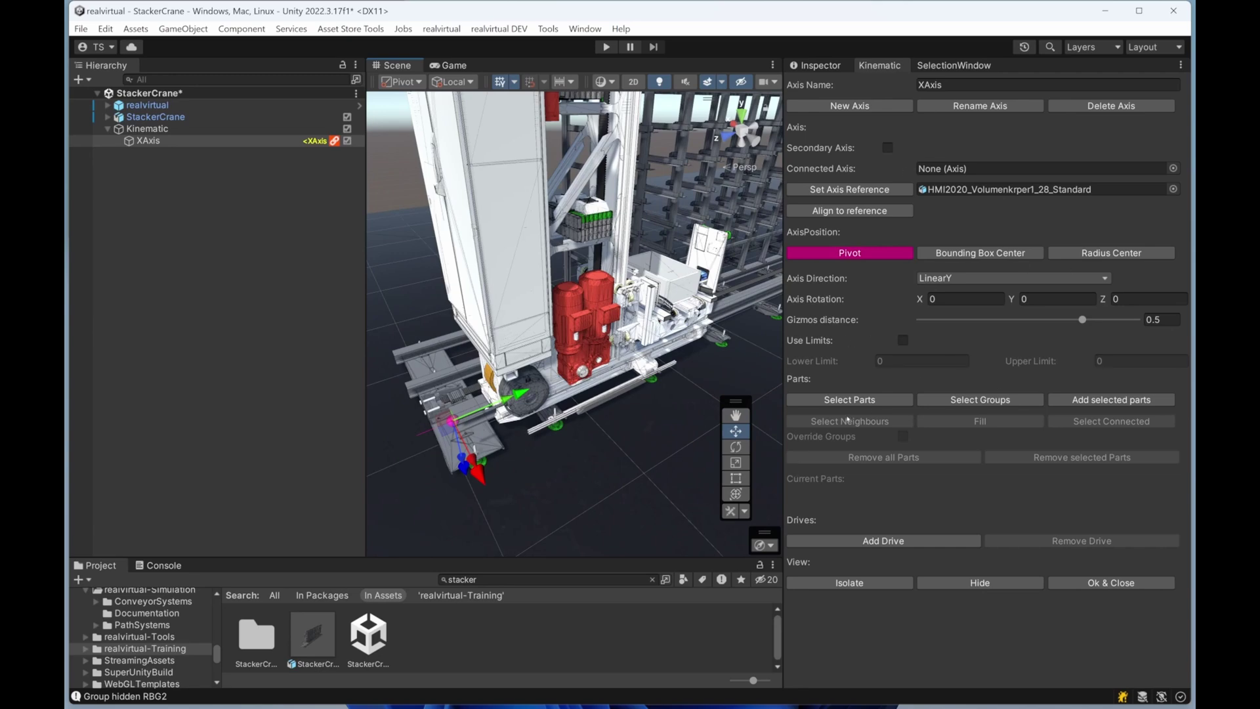
scroll(486, 414, up, 5)
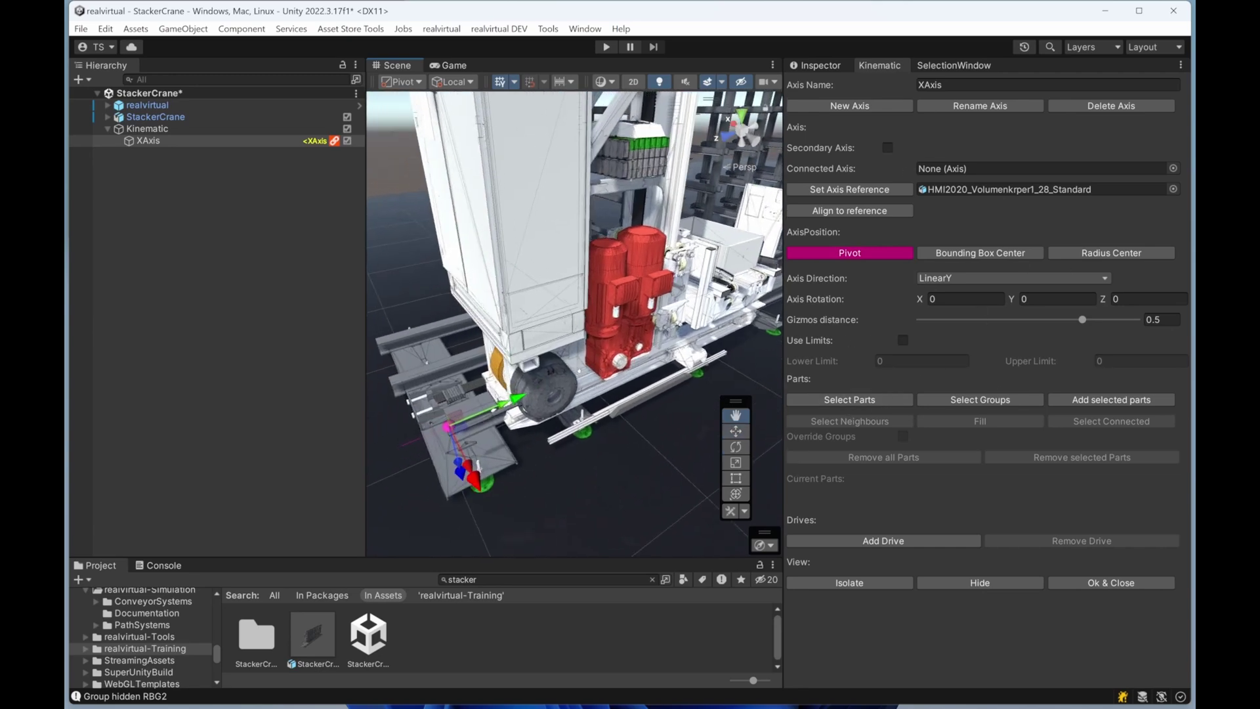
scroll(558, 341, down, 7)
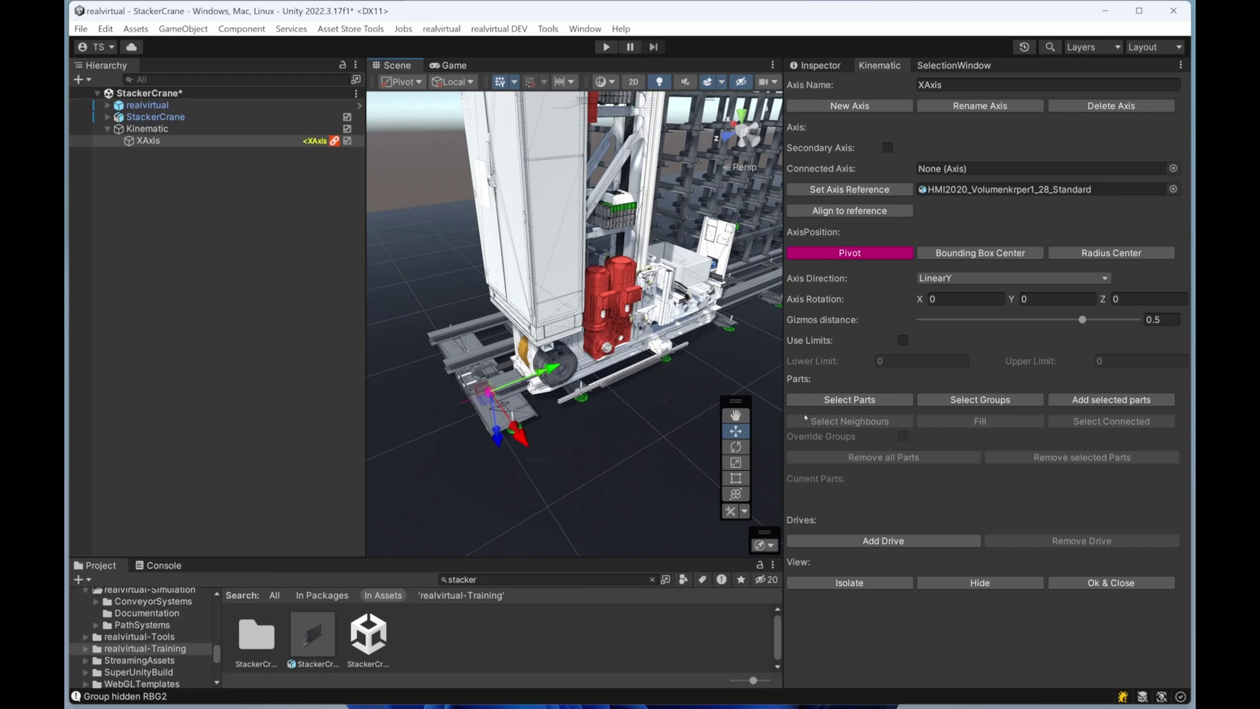
click(867, 401)
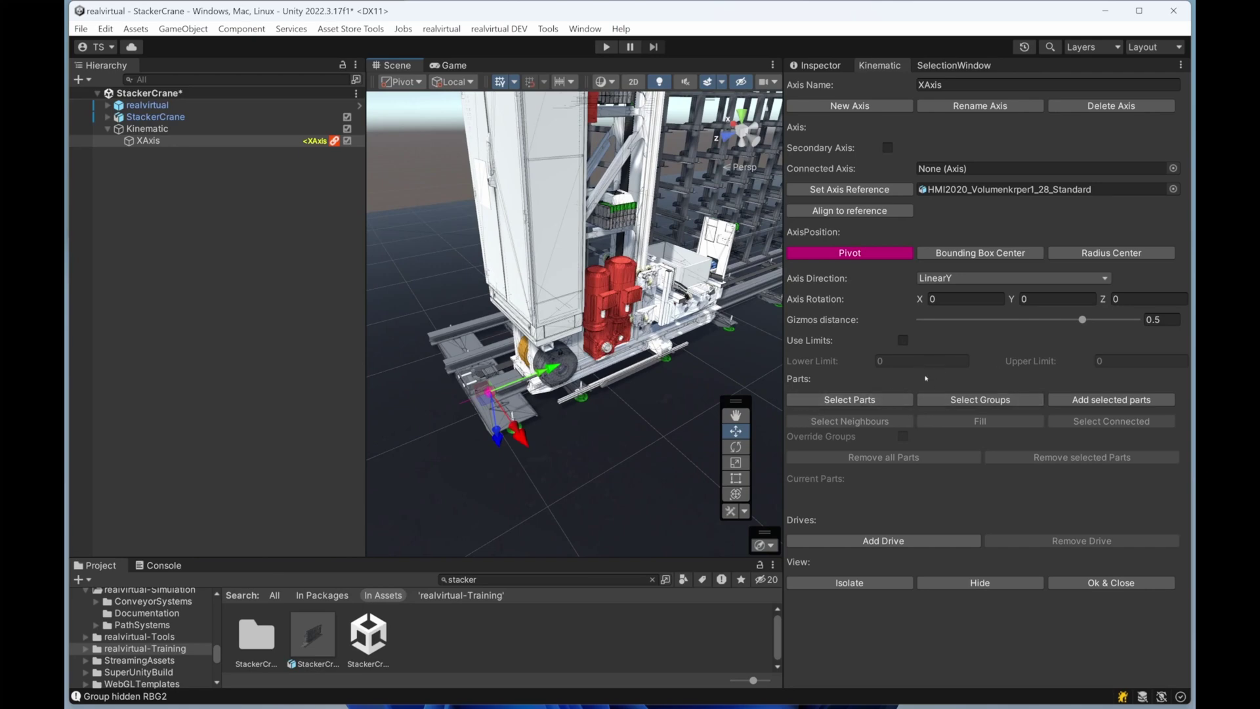
click(869, 401)
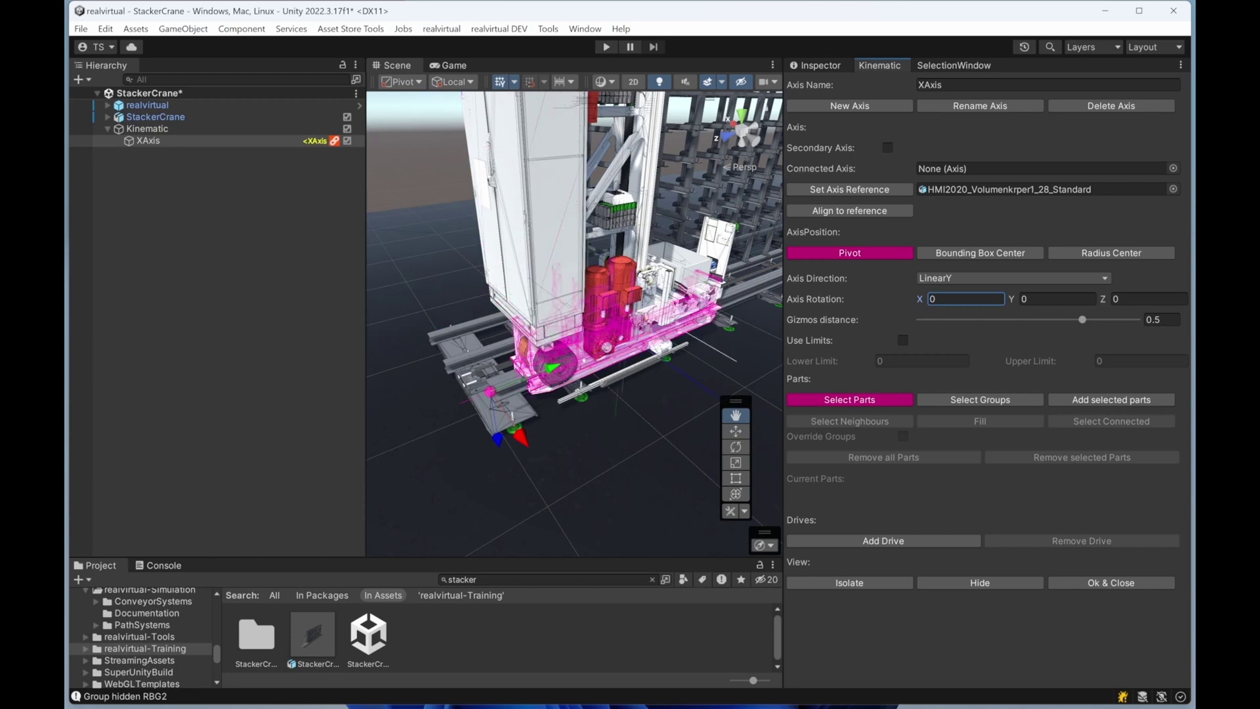
scroll(559, 378, up, 3)
click(530, 263)
scroll(531, 263, up, 2)
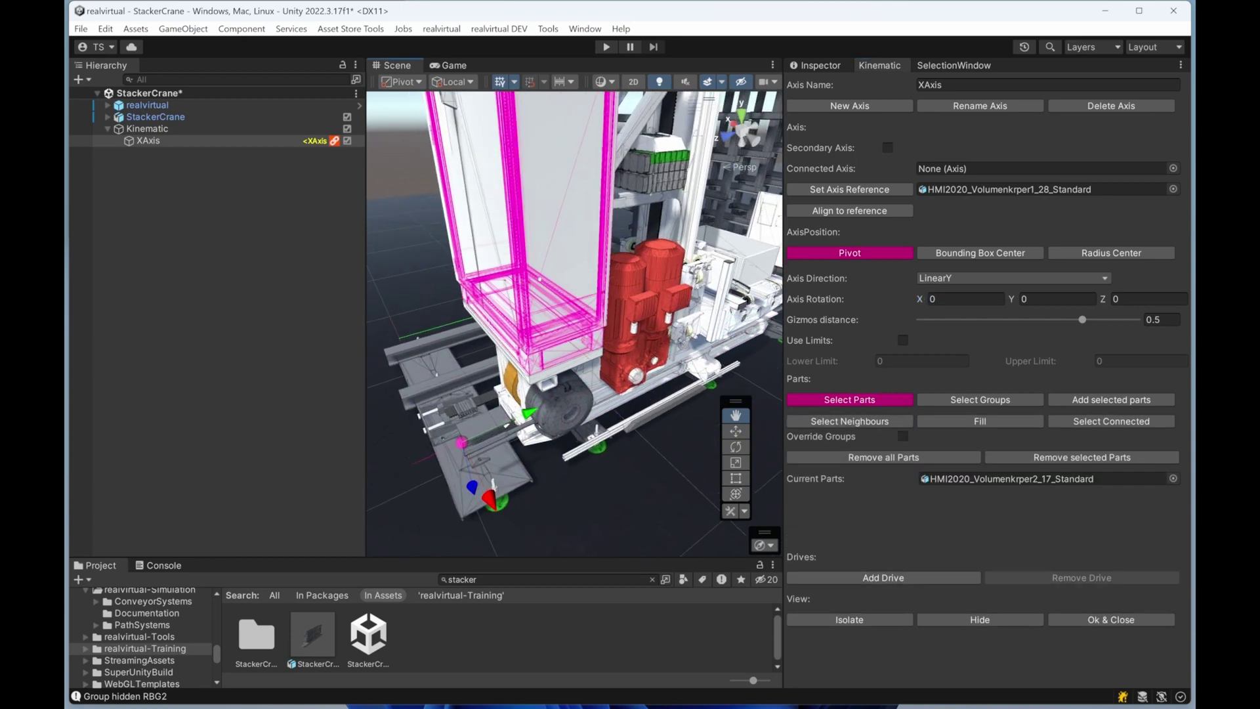
Add the crane's wheel, chassis and remaining cabinet base parts to XAxis
drag(519, 315, 532, 307)
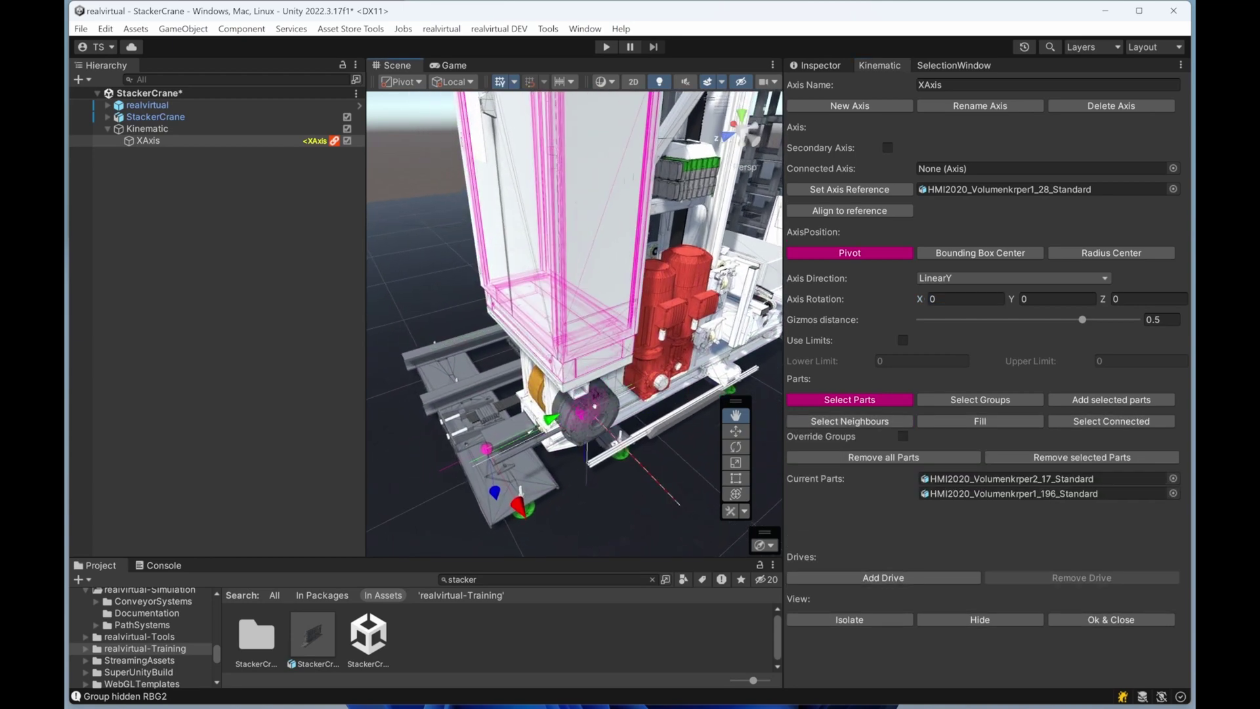
drag(589, 408, 637, 330)
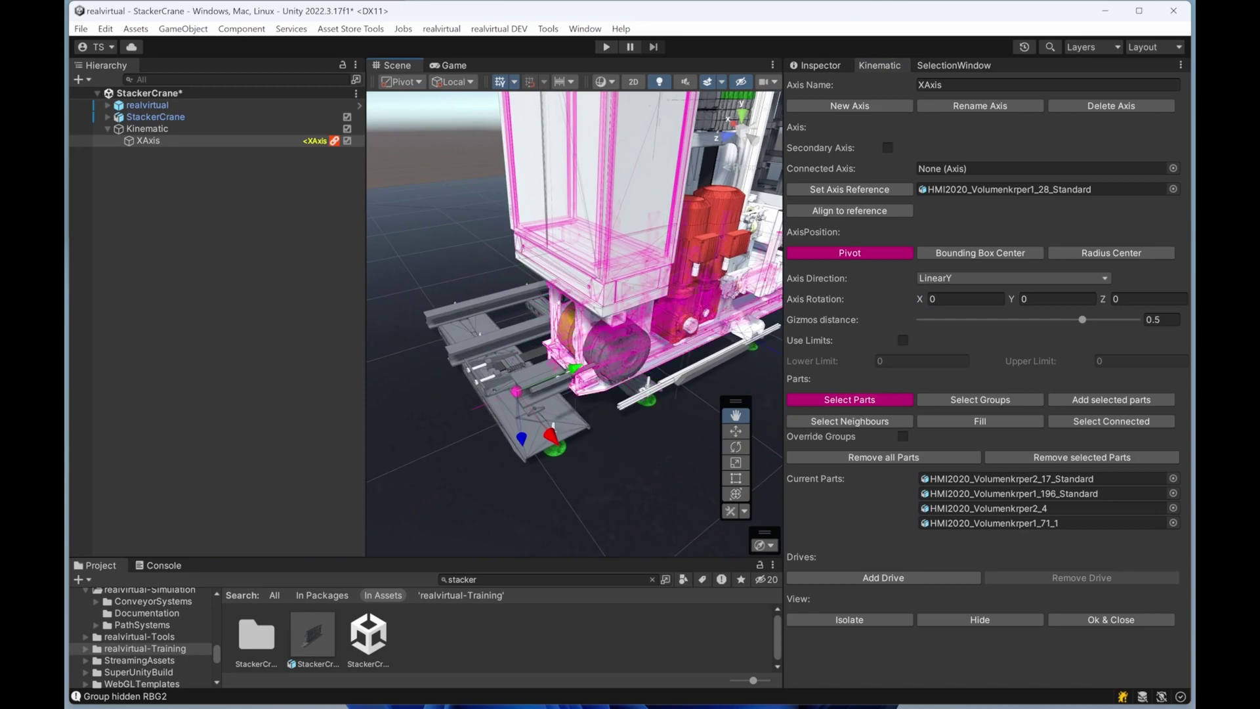
click(640, 327)
middle_drag(640, 327, 654, 347)
scroll(695, 368, down, 3)
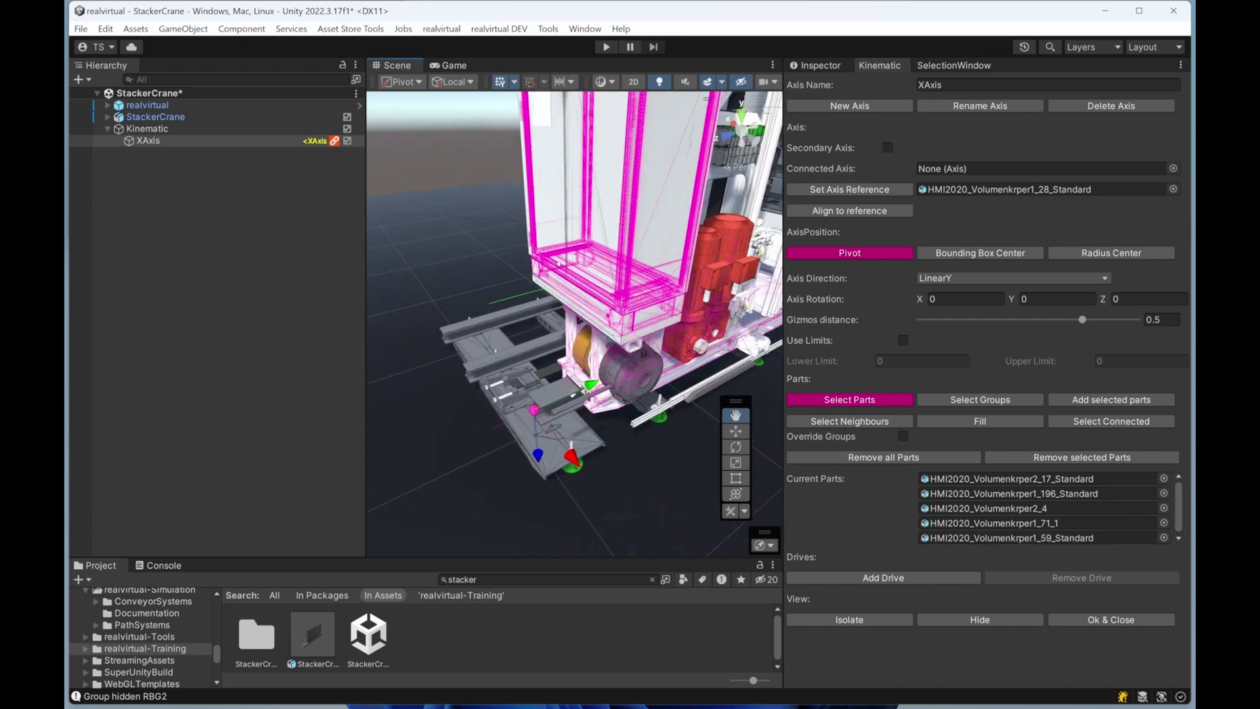
scroll(731, 357, down, 2)
middle_drag(732, 357, 608, 386)
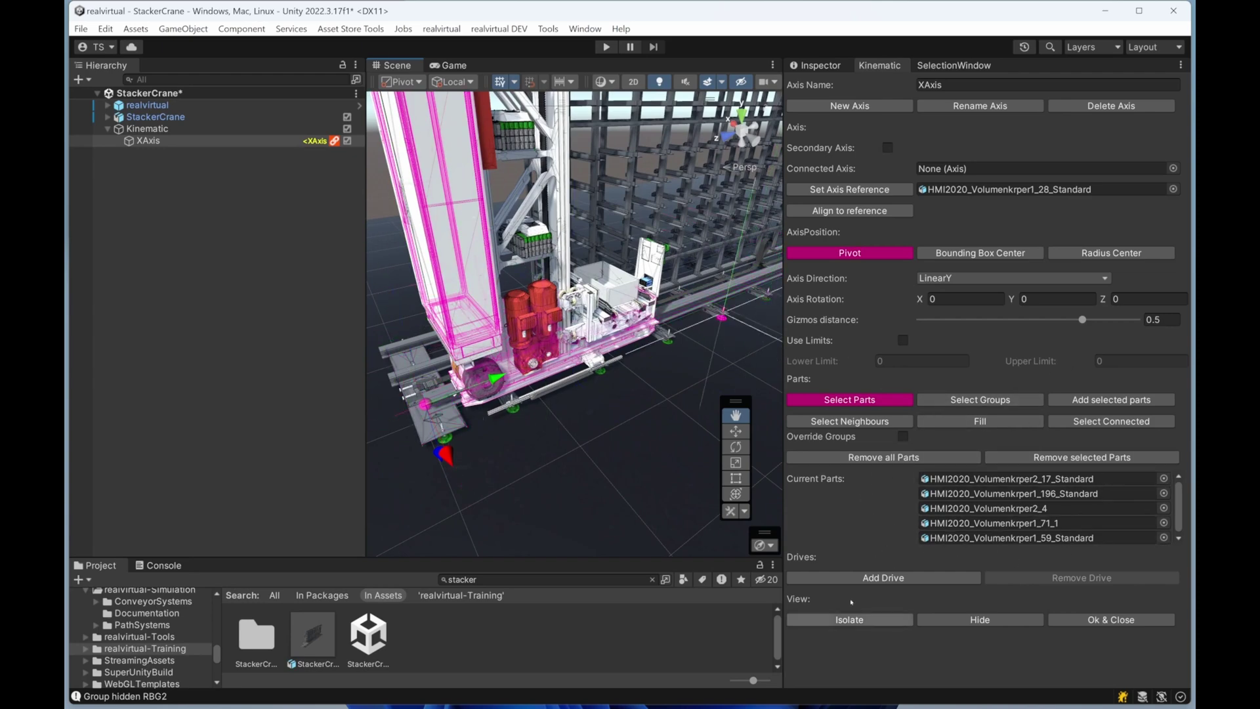
Add a drive to XAxis and review the components on its game object, collapsing the Rigidbody
click(878, 578)
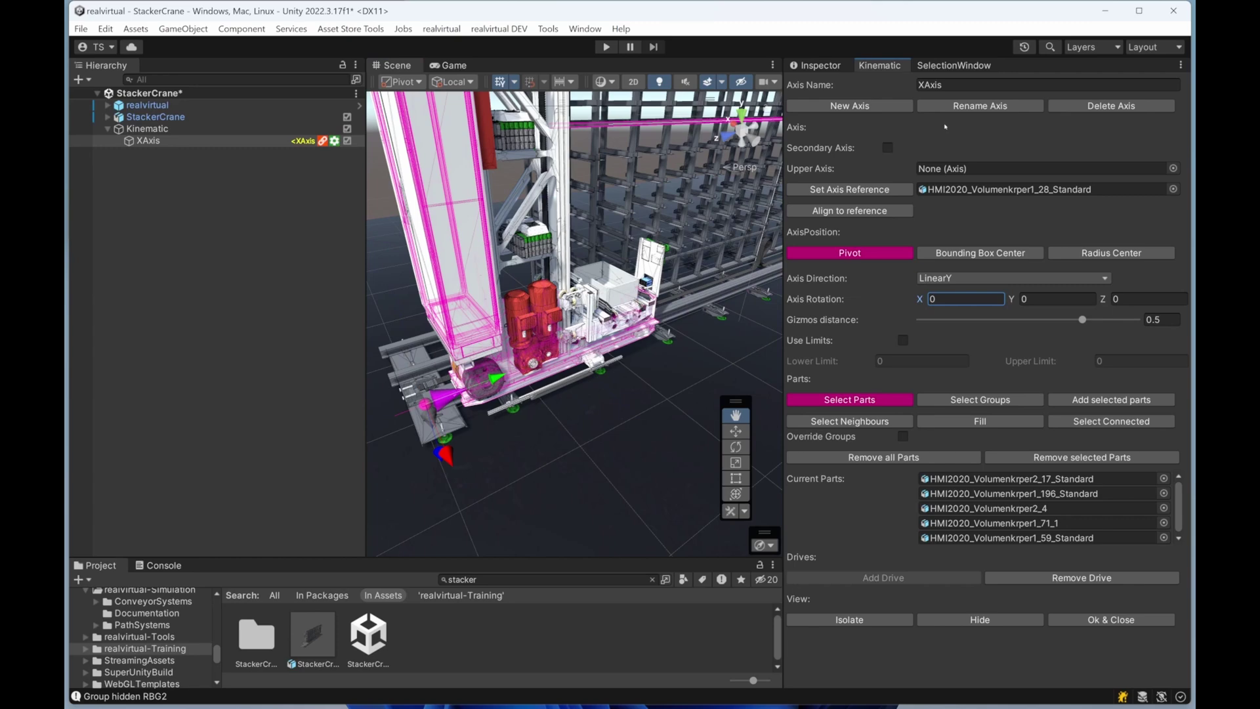
click(832, 67)
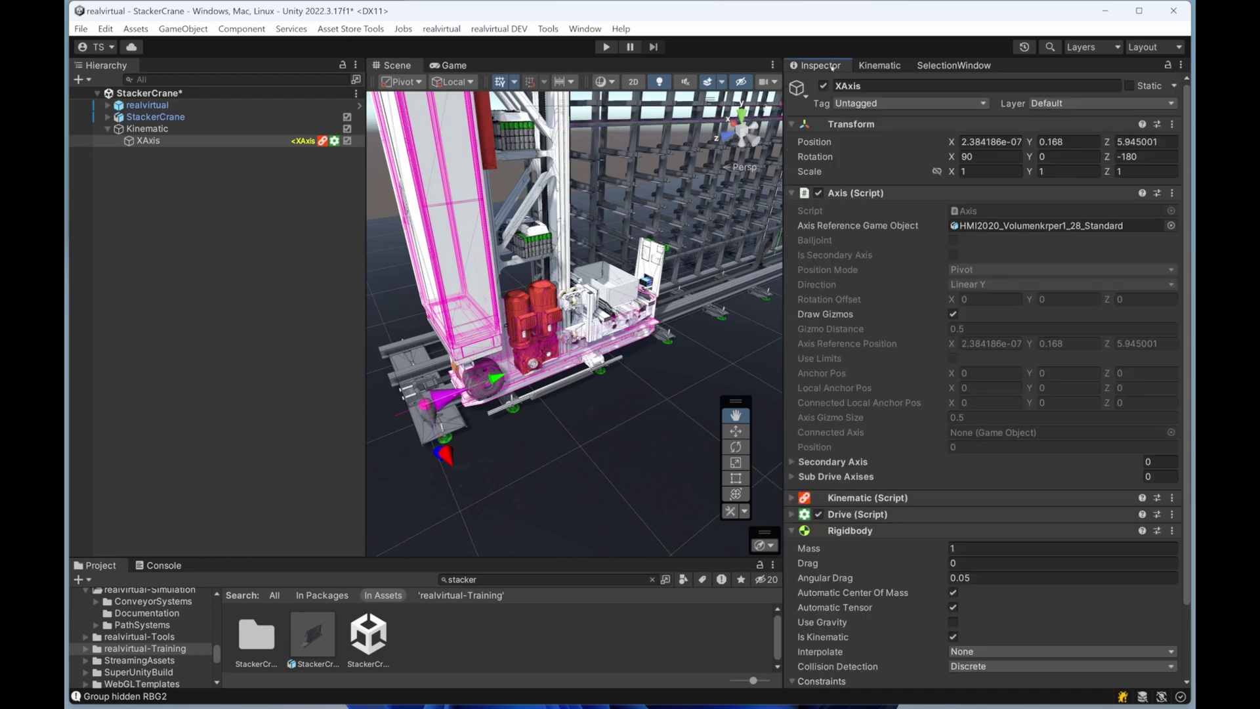
click(850, 530)
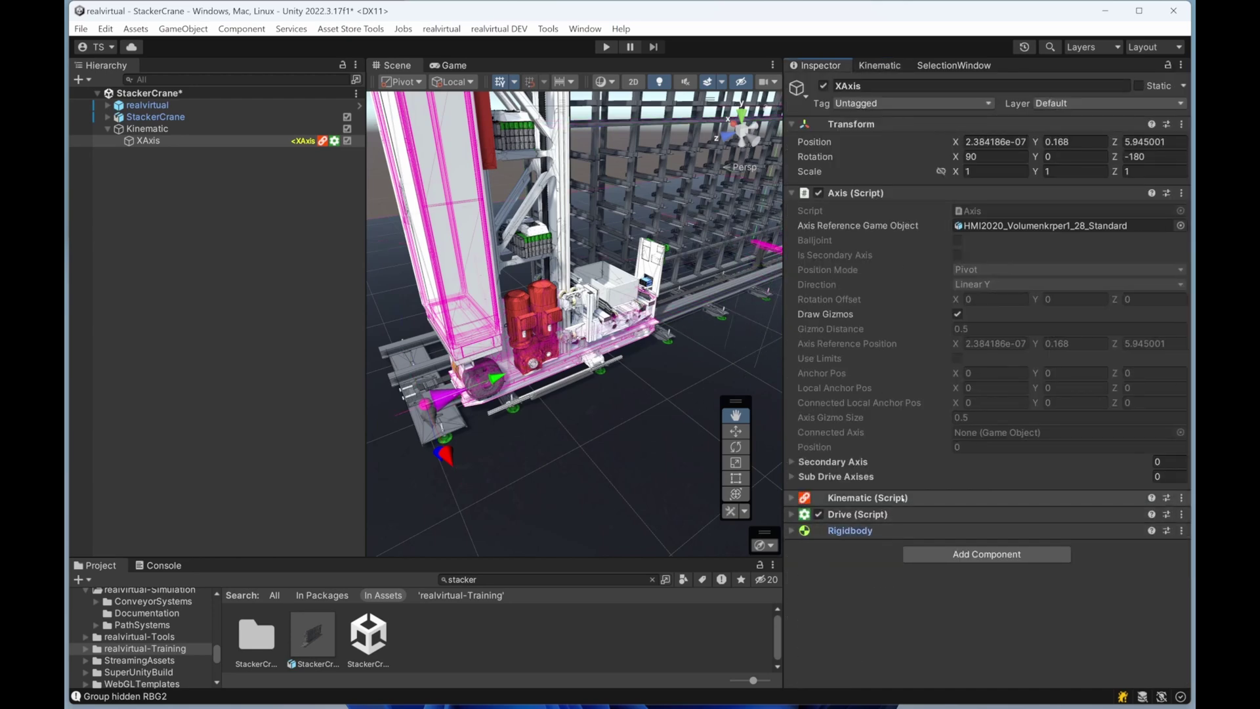
Return to the Kinematic tool and end the part picking mode for XAxis
click(107, 117)
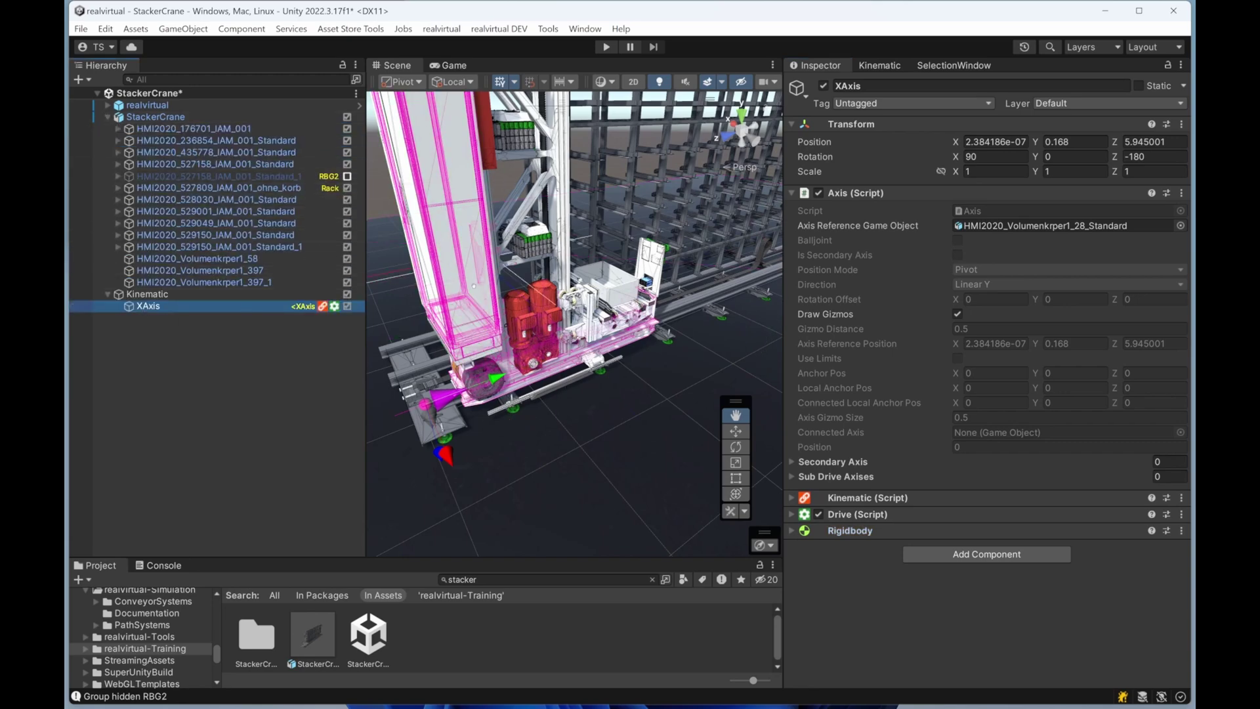
click(728, 430)
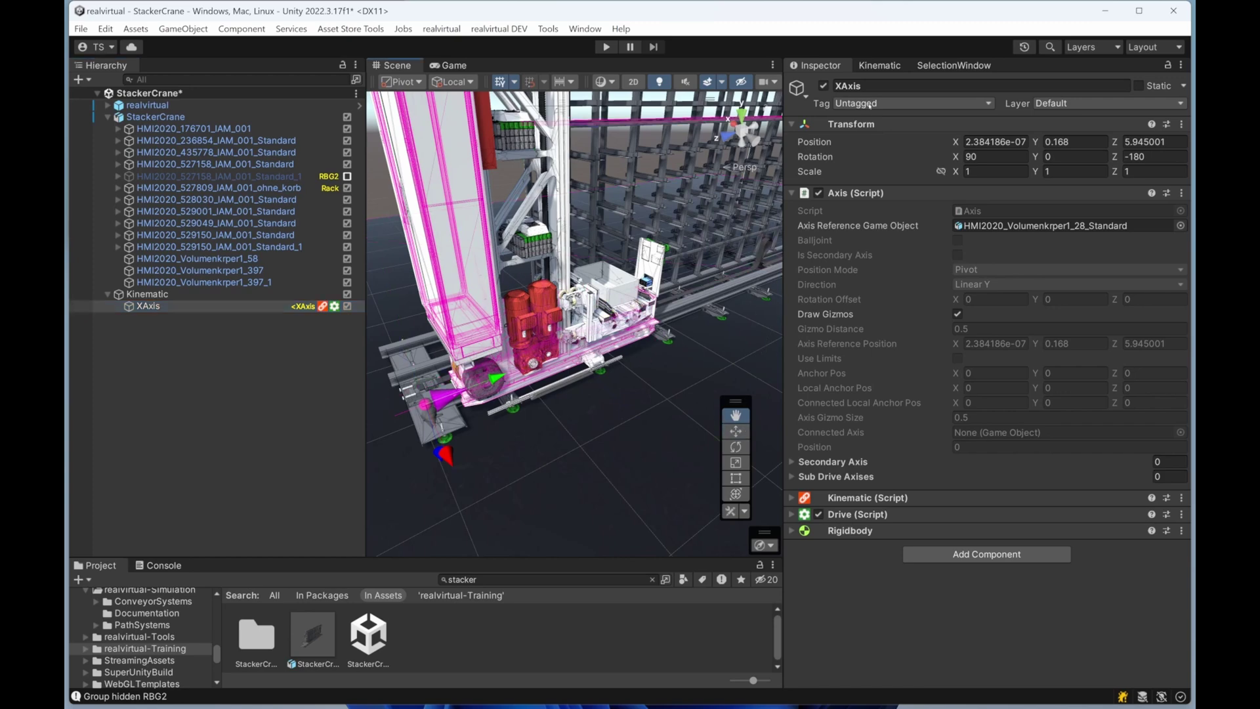
click(876, 65)
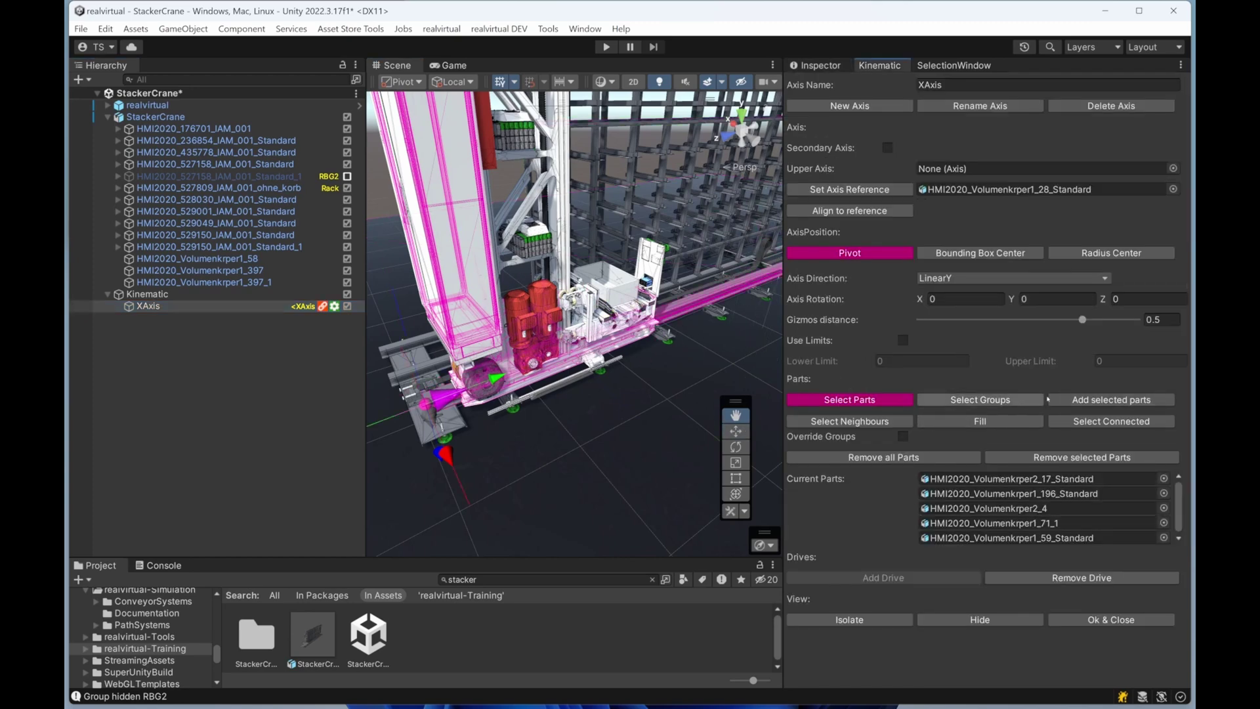
click(850, 399)
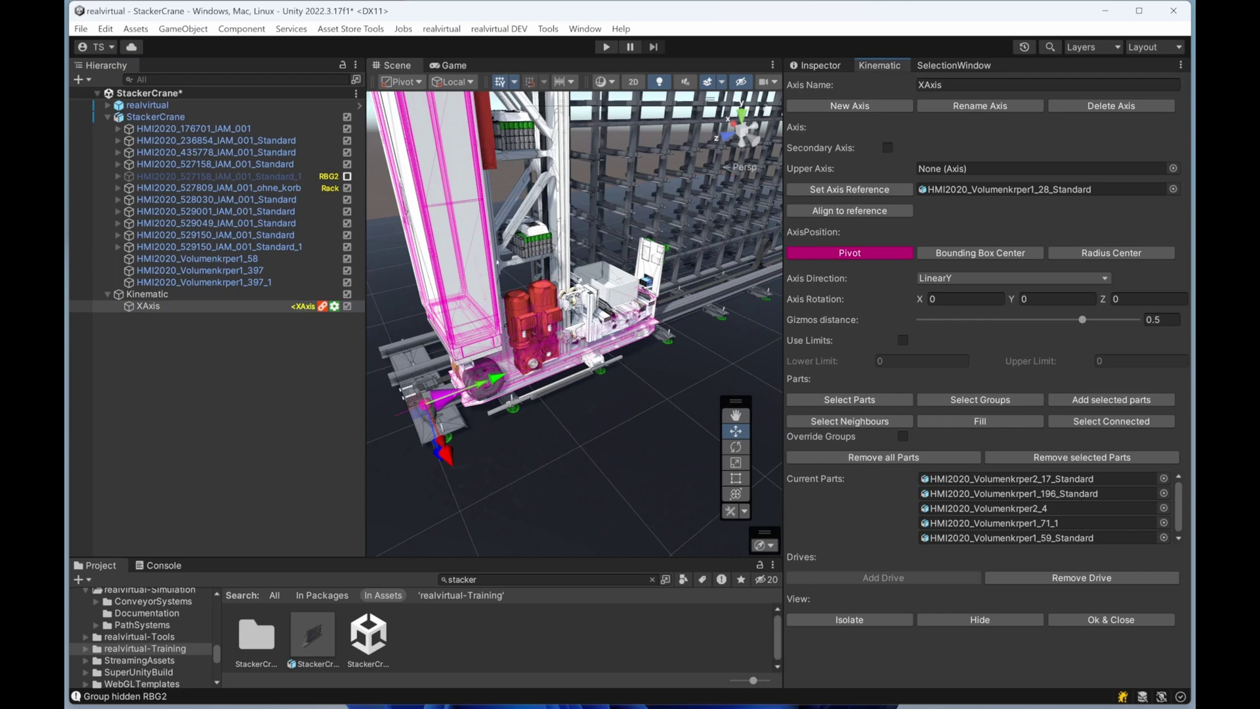
Select the crane model in the scene and examine which StackerCrane child parts carry an axis group label and which components StackerCrane has
click(467, 292)
click(466, 294)
click(465, 294)
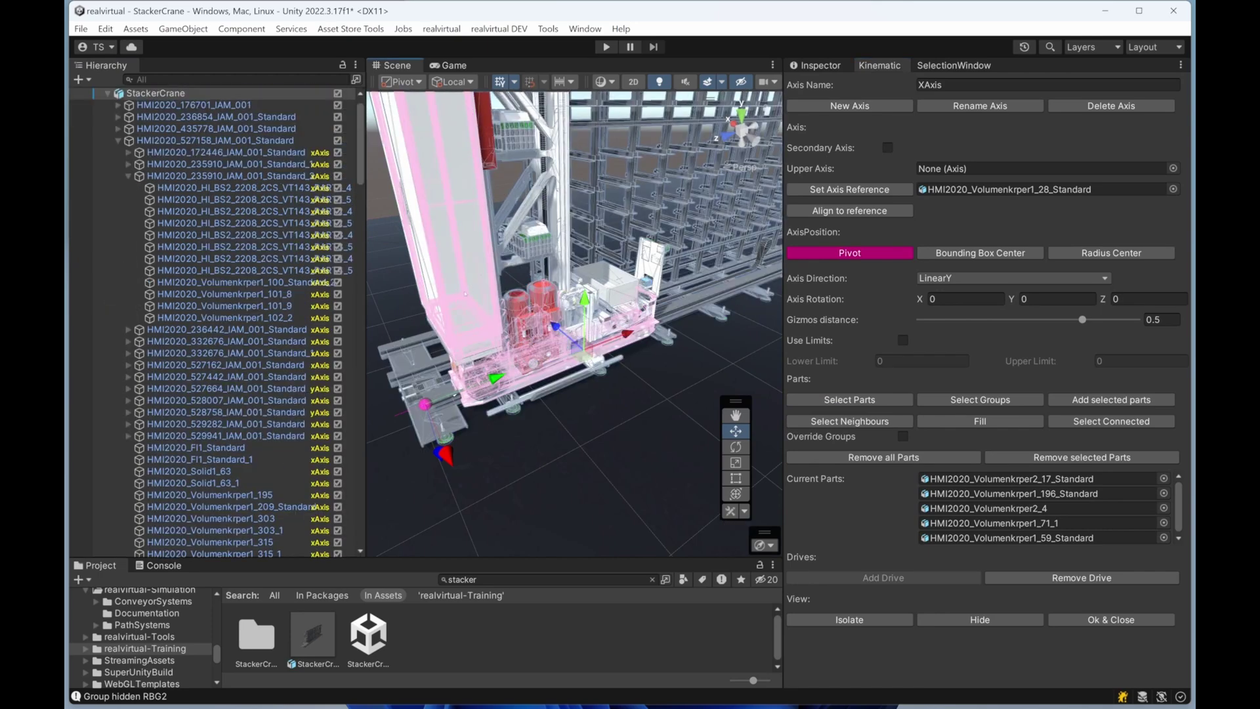
scroll(279, 402, down, 1)
scroll(260, 180, up, 2)
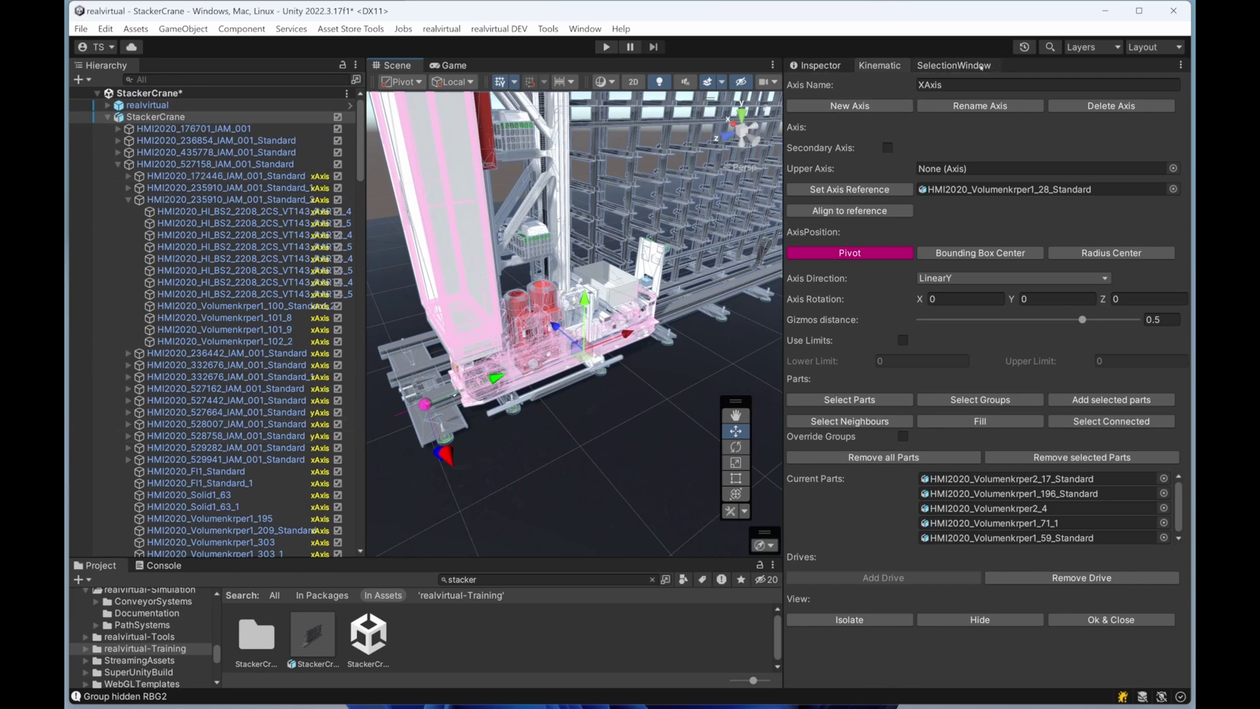
click(829, 66)
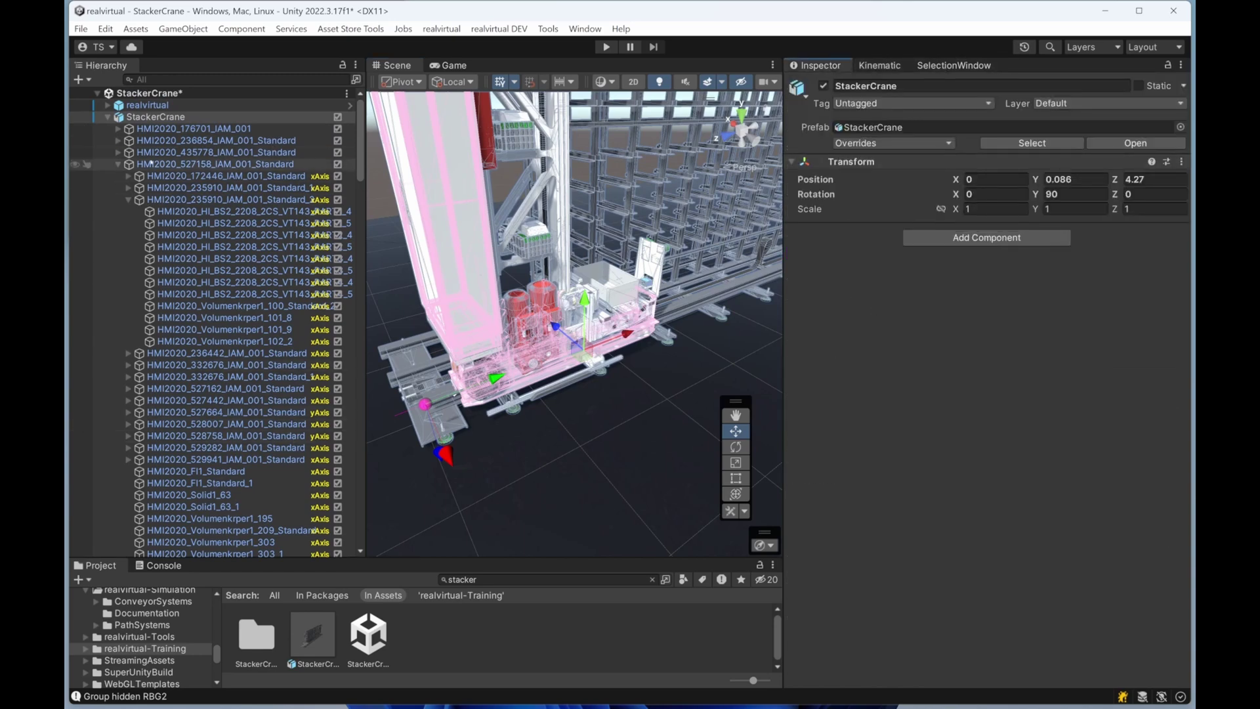
click(109, 117)
Add the Drive_Erratic Position component to the XAxis object
click(148, 141)
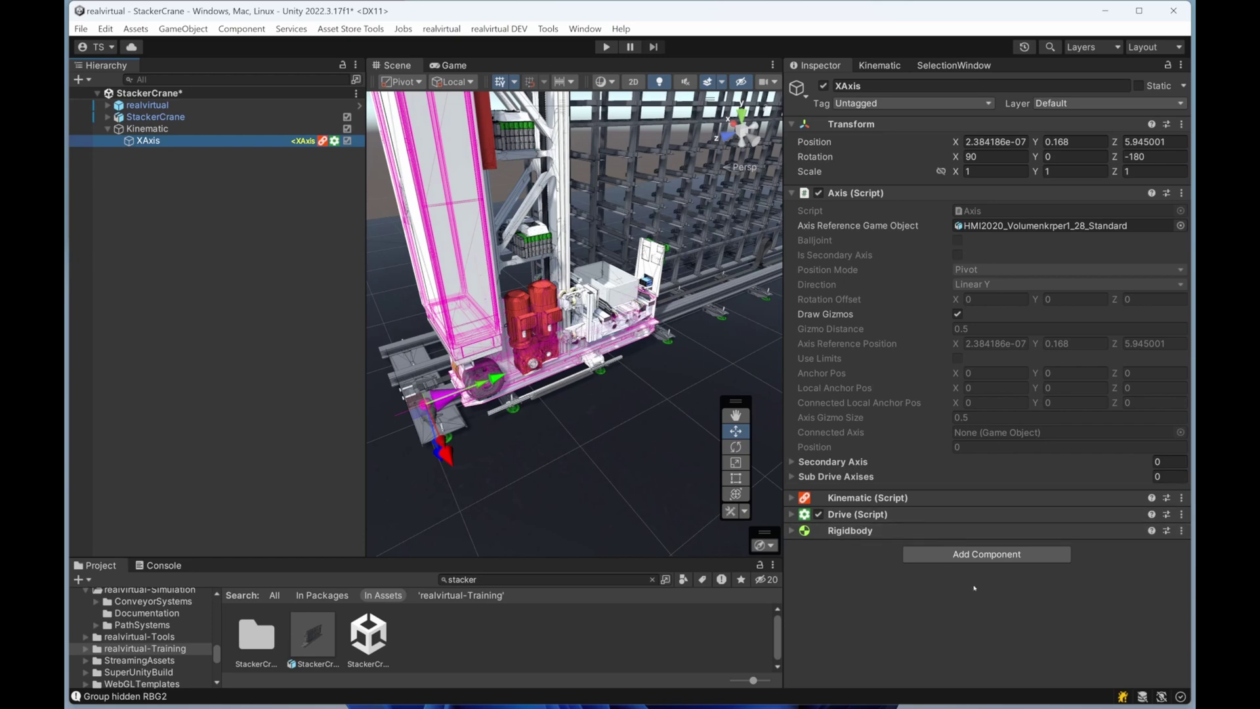
click(976, 556)
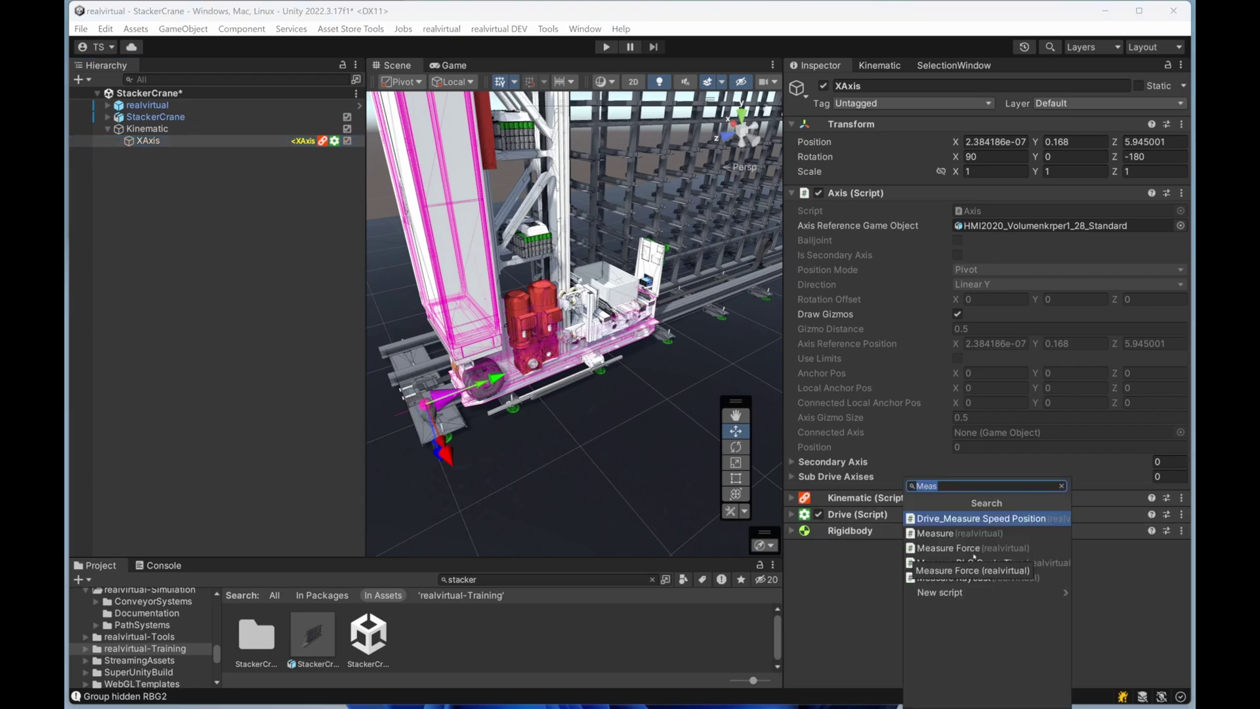
text(Drive)
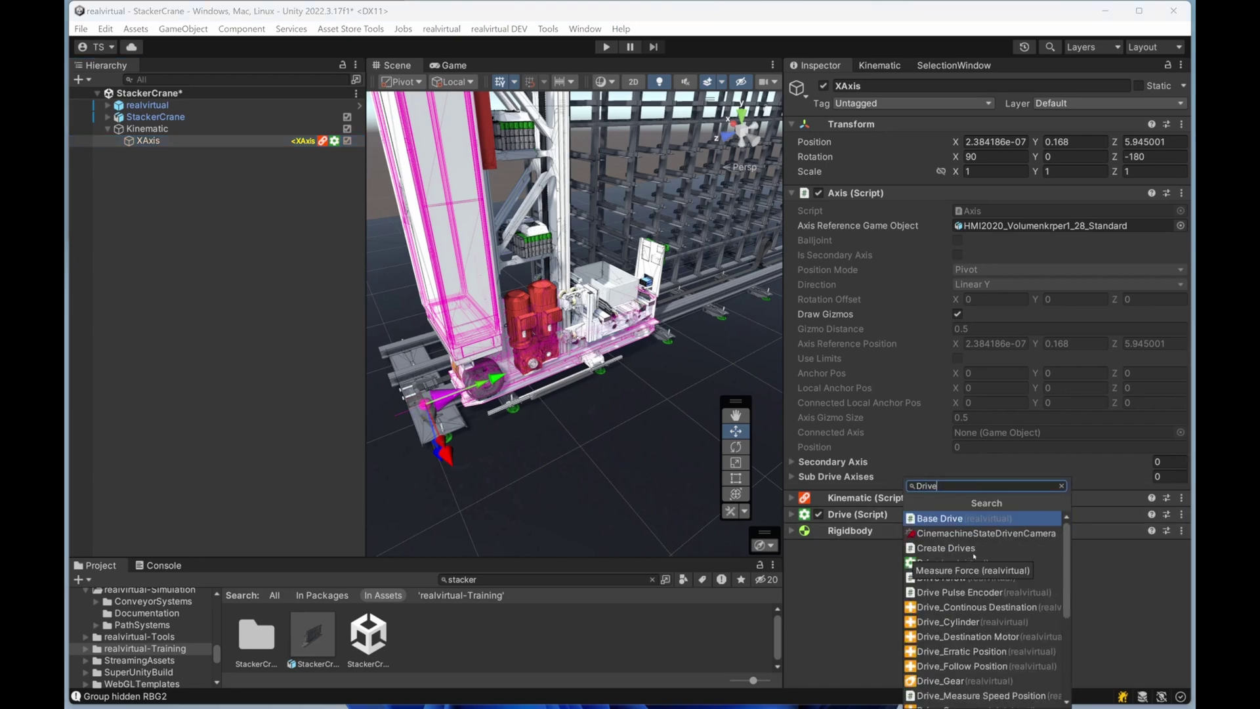
text(_E)
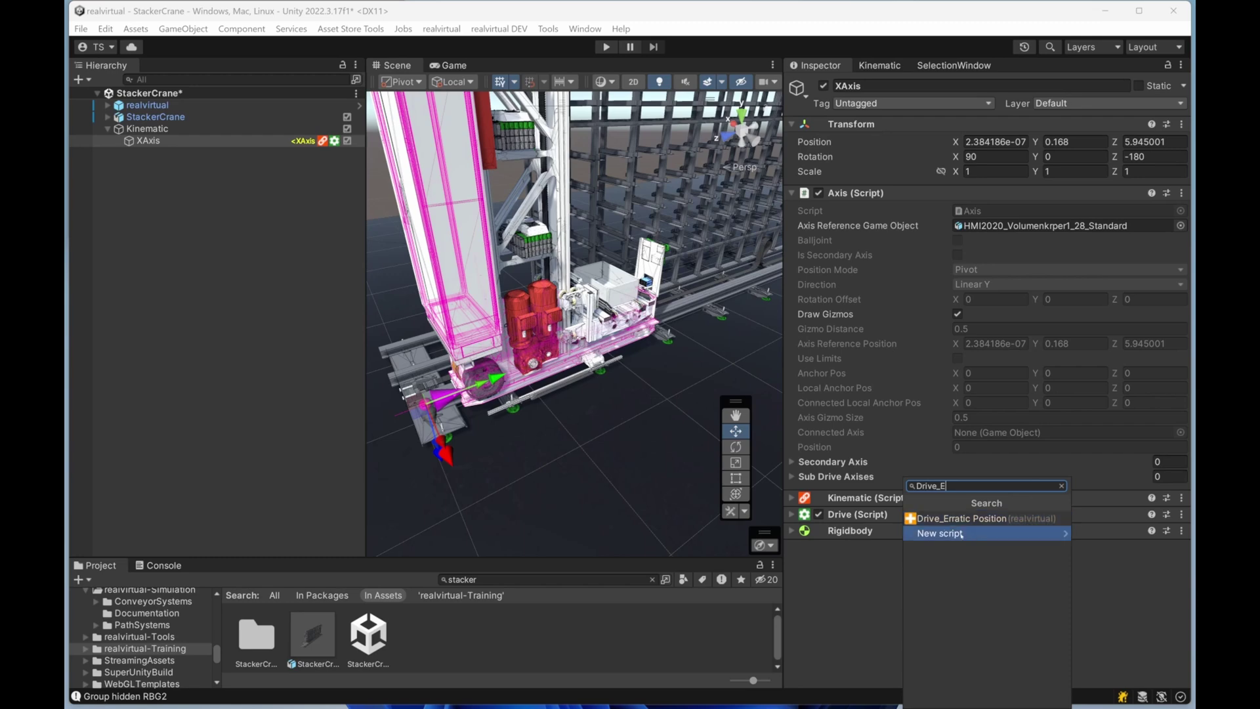
key(Return)
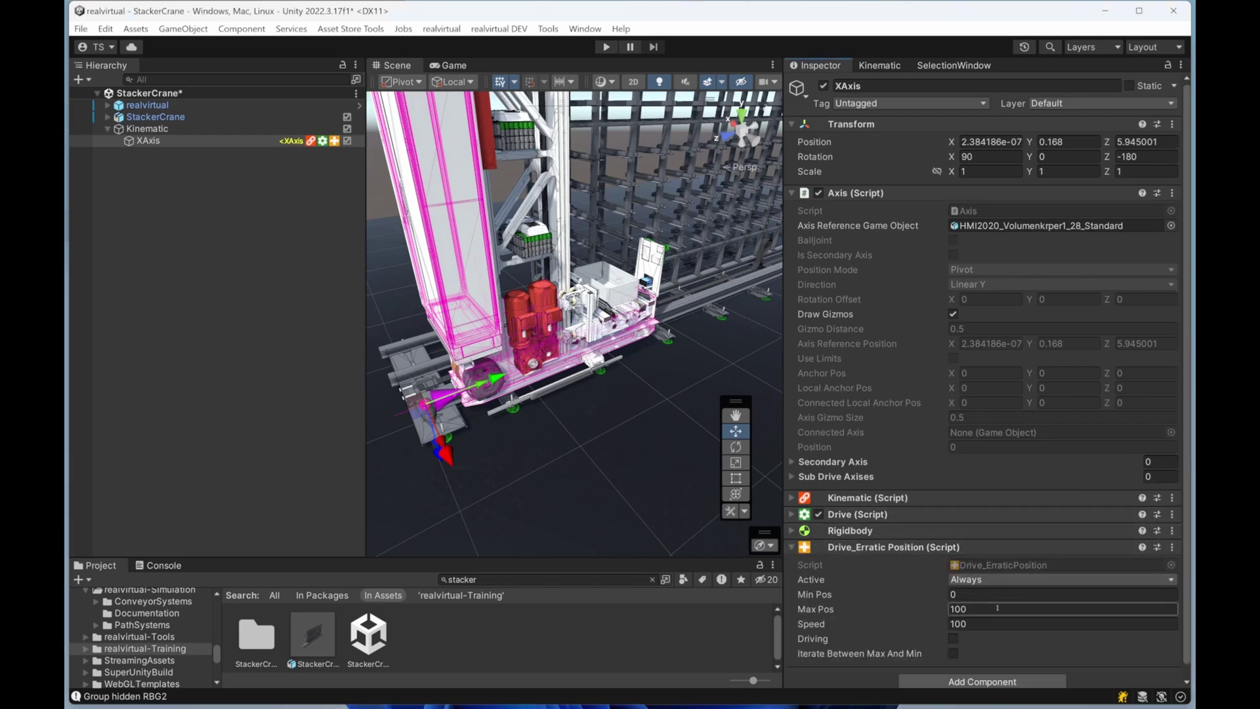
Set the erratic position drive's Max Pos to 6000 and its Speed to 1000
click(969, 610)
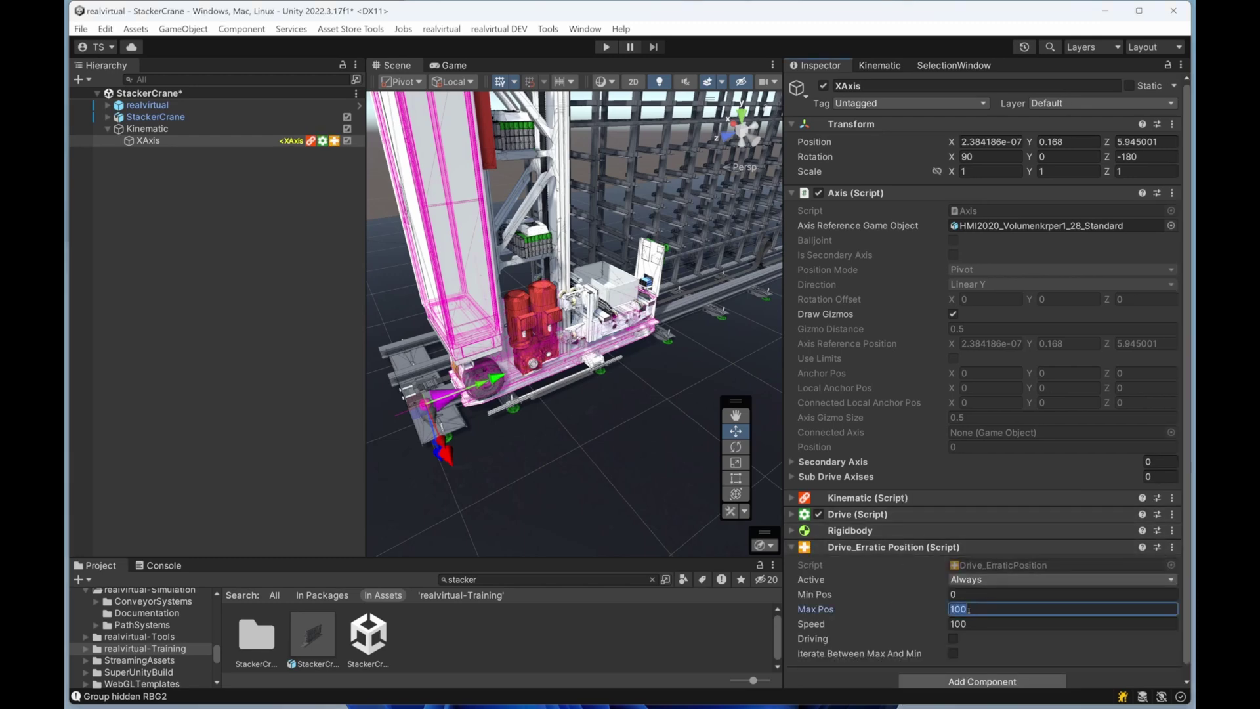
text(6000)
key(Tab)
text(1000)
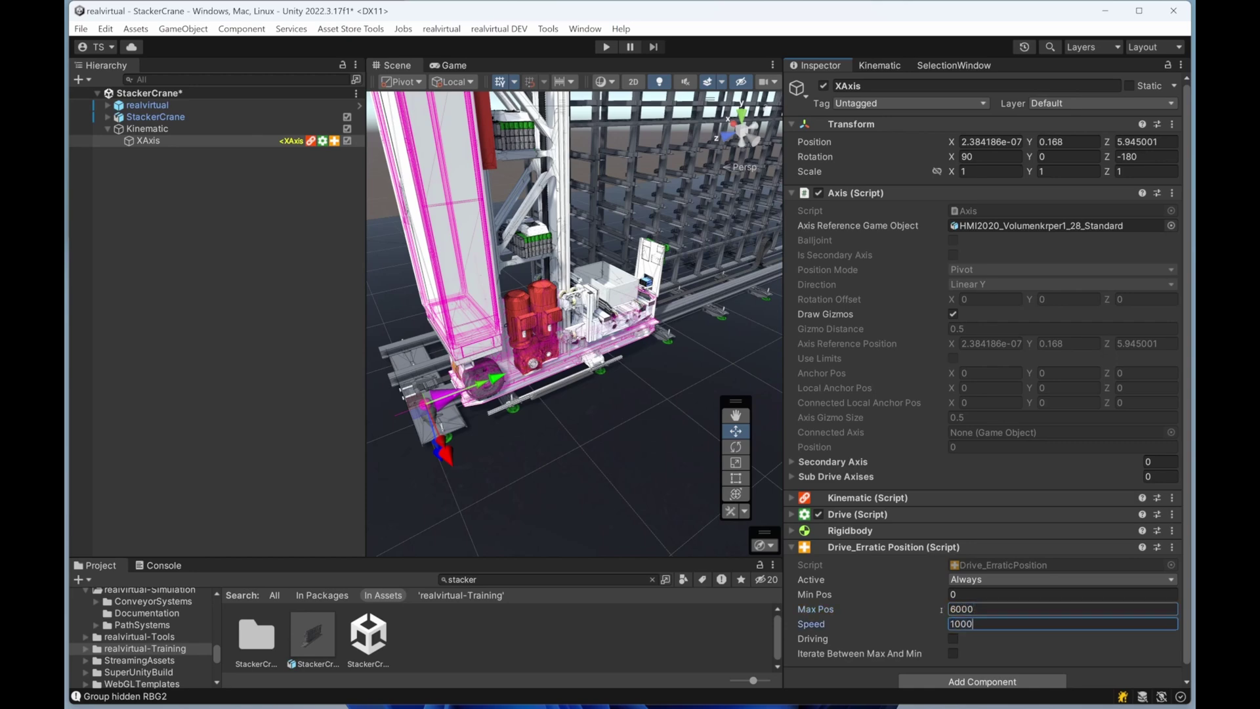
scroll(945, 610, down, 1)
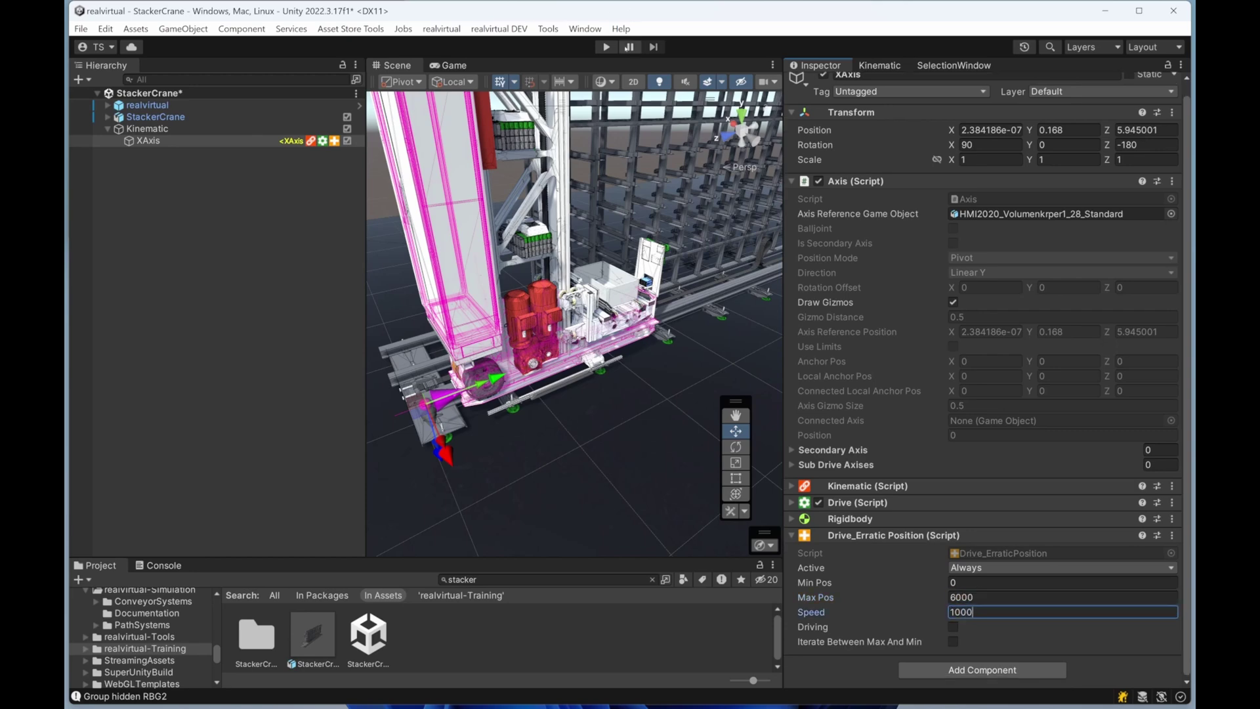
Run the simulation and check how the XAxis parts travel along the floor rail
click(606, 47)
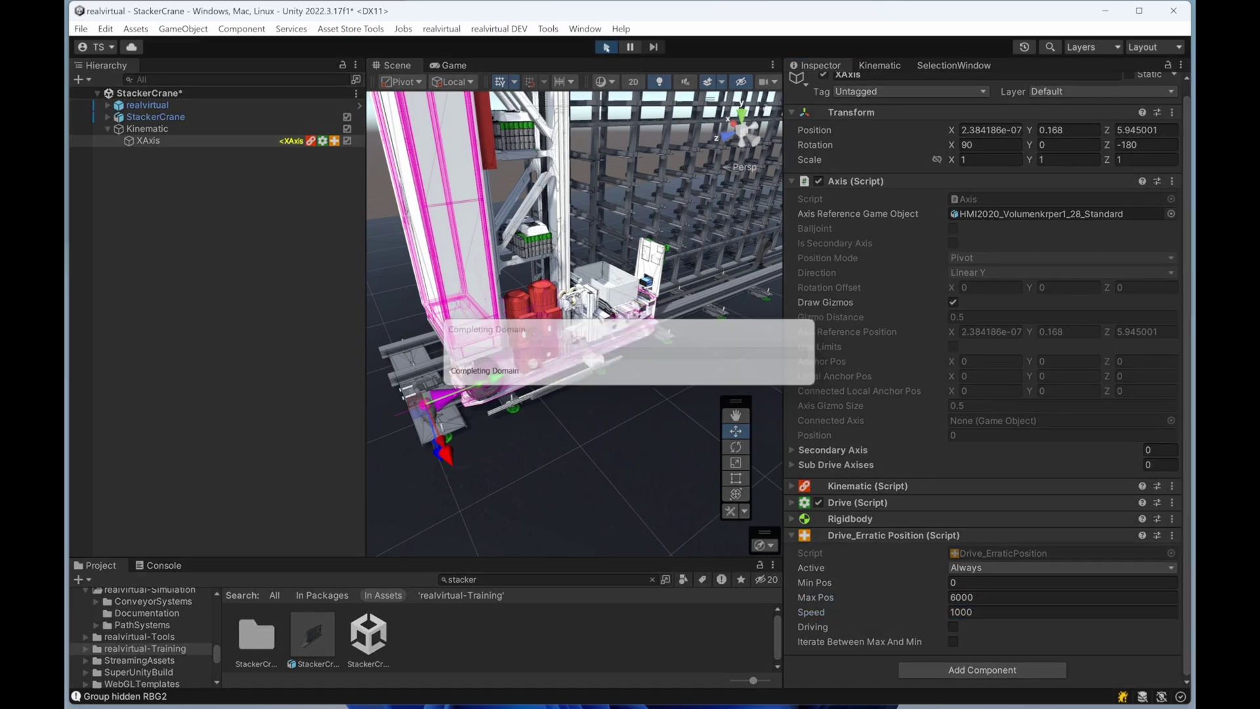
right_drag(597, 255, 368, 123)
scroll(519, 246, up, 5)
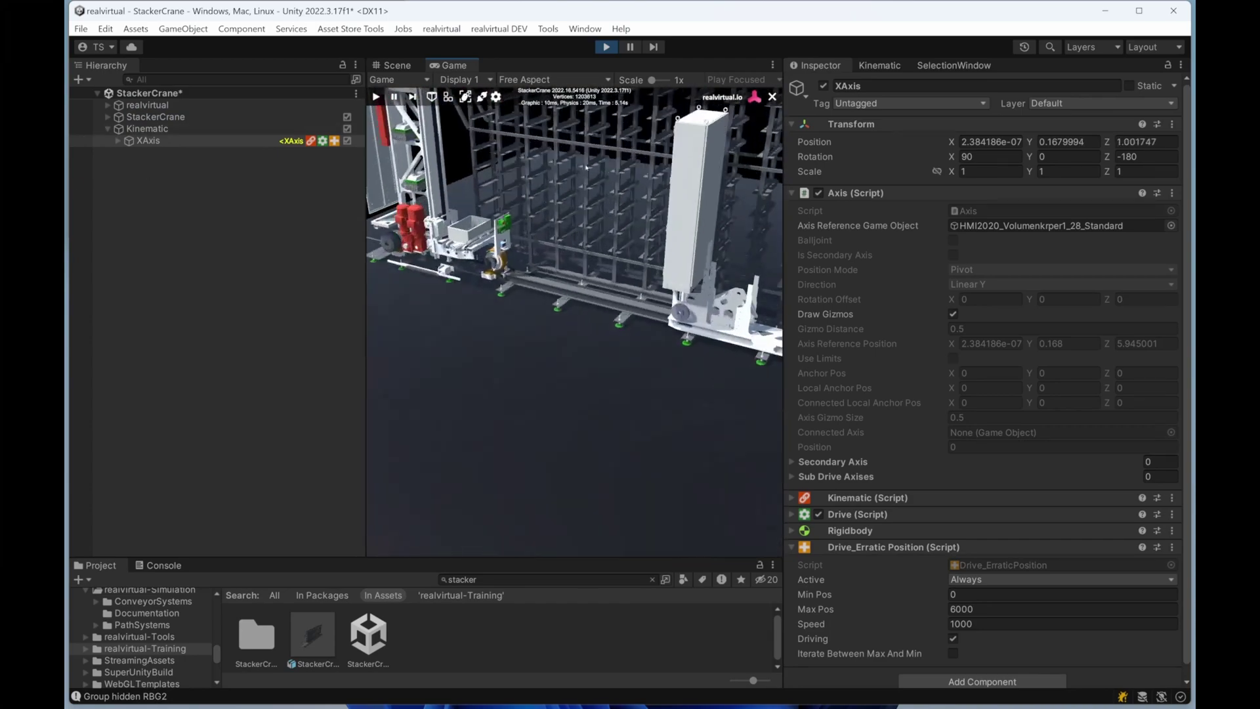
right_drag(646, 208, 595, 253)
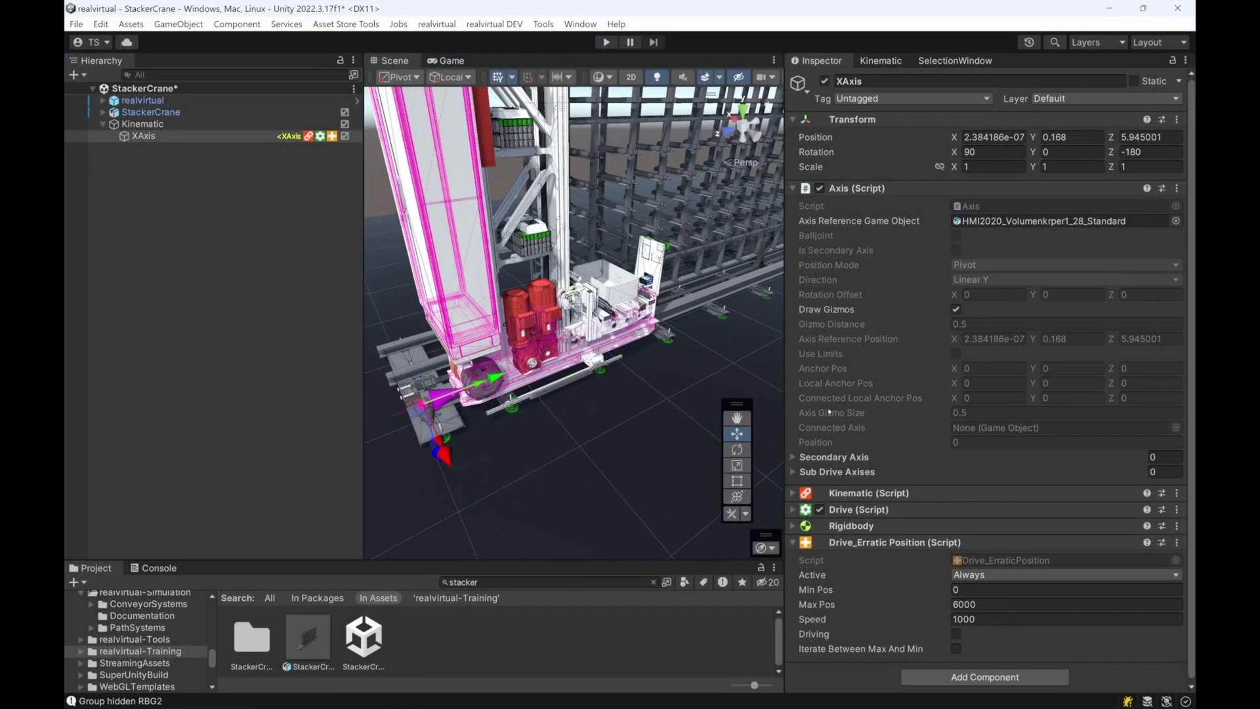
Open the Kinematic tool and examine how it responds as XAxis, Kinematic, StackerCrane and realvirtual are selected in turn
scroll(562, 399, up, 2)
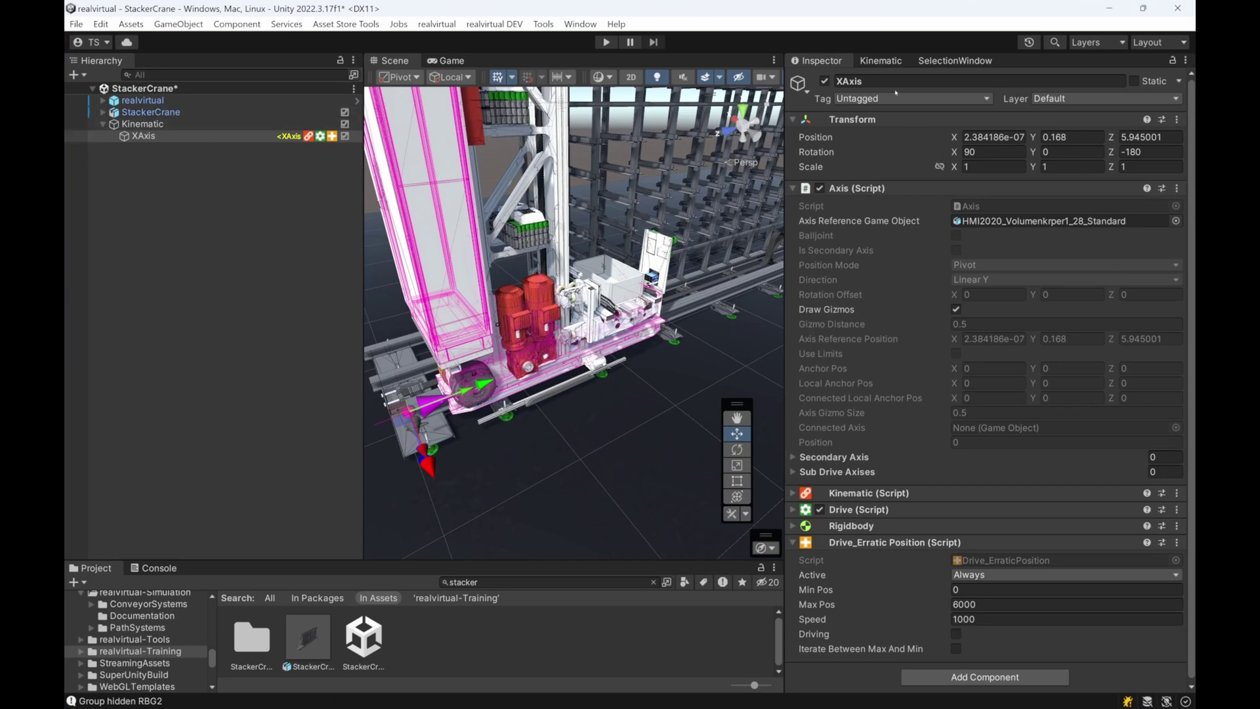
click(891, 63)
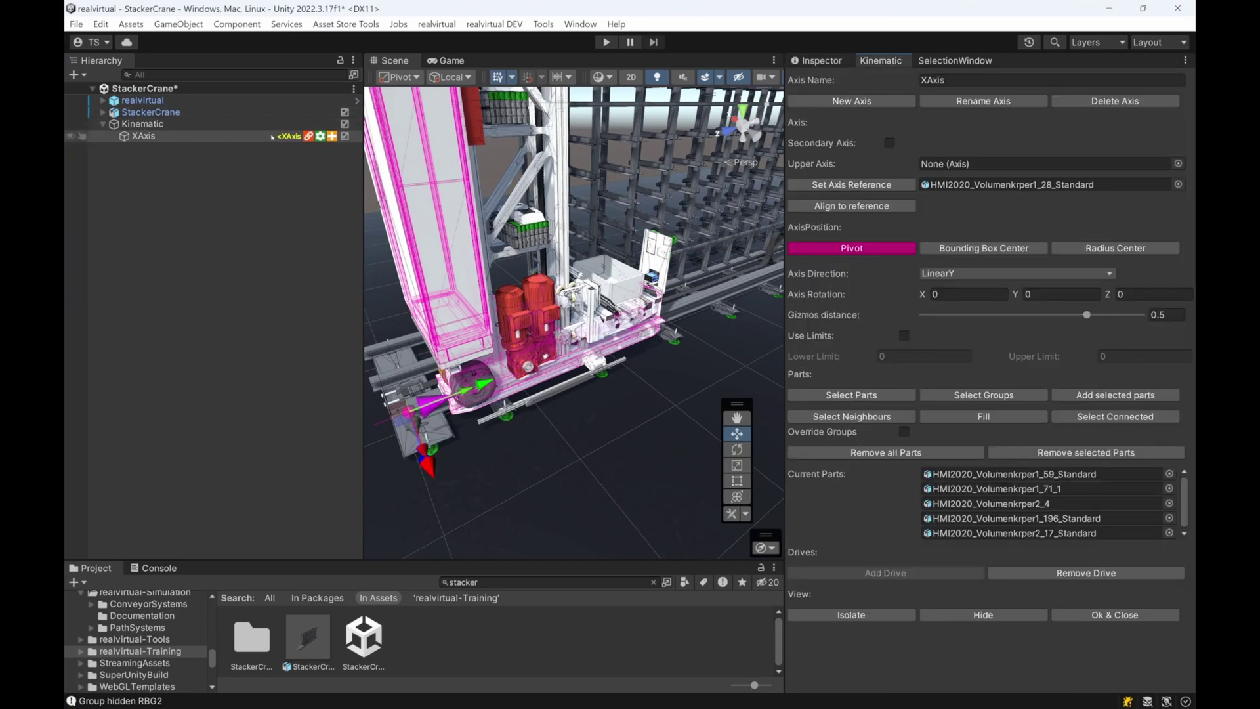
click(197, 137)
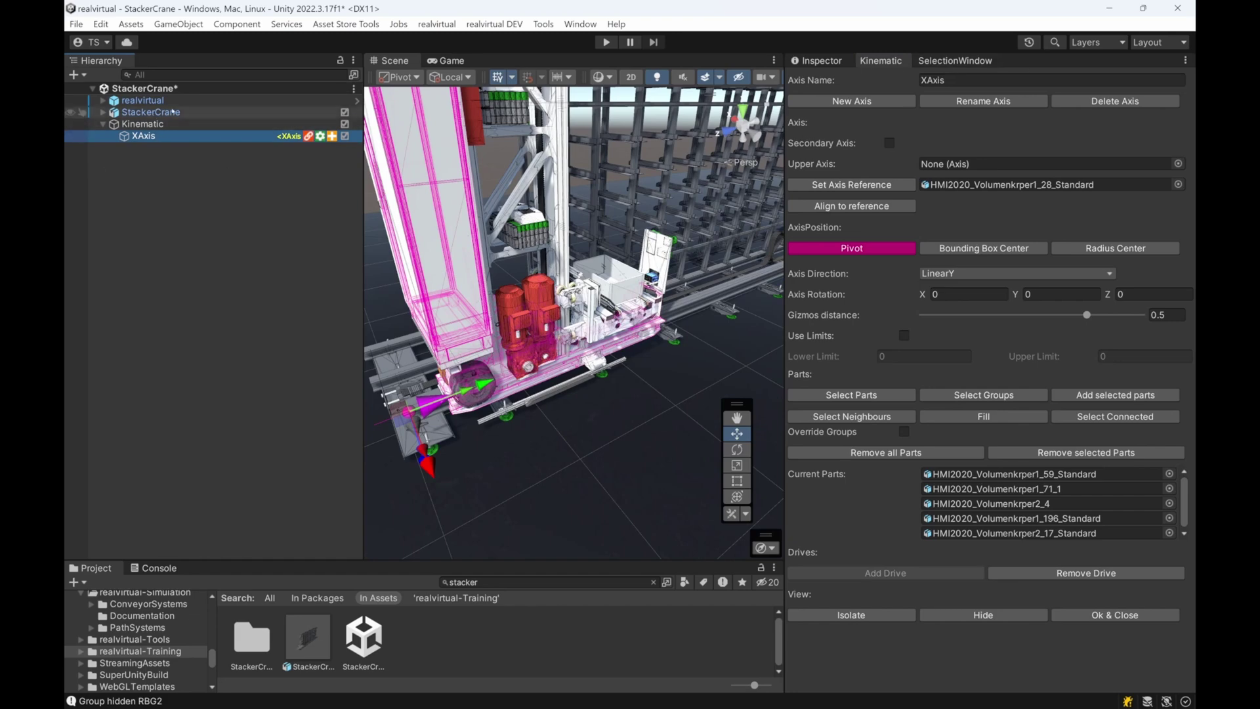
click(151, 112)
click(160, 136)
click(163, 125)
click(169, 102)
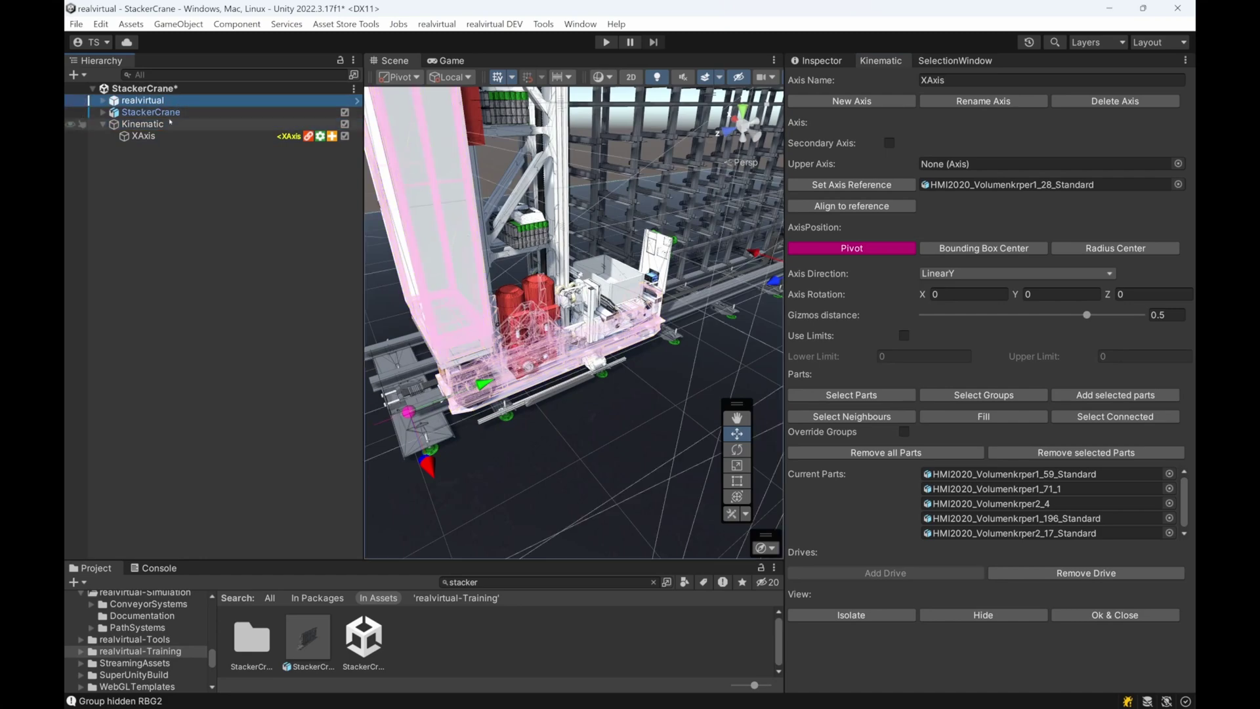
click(165, 125)
click(162, 138)
click(170, 125)
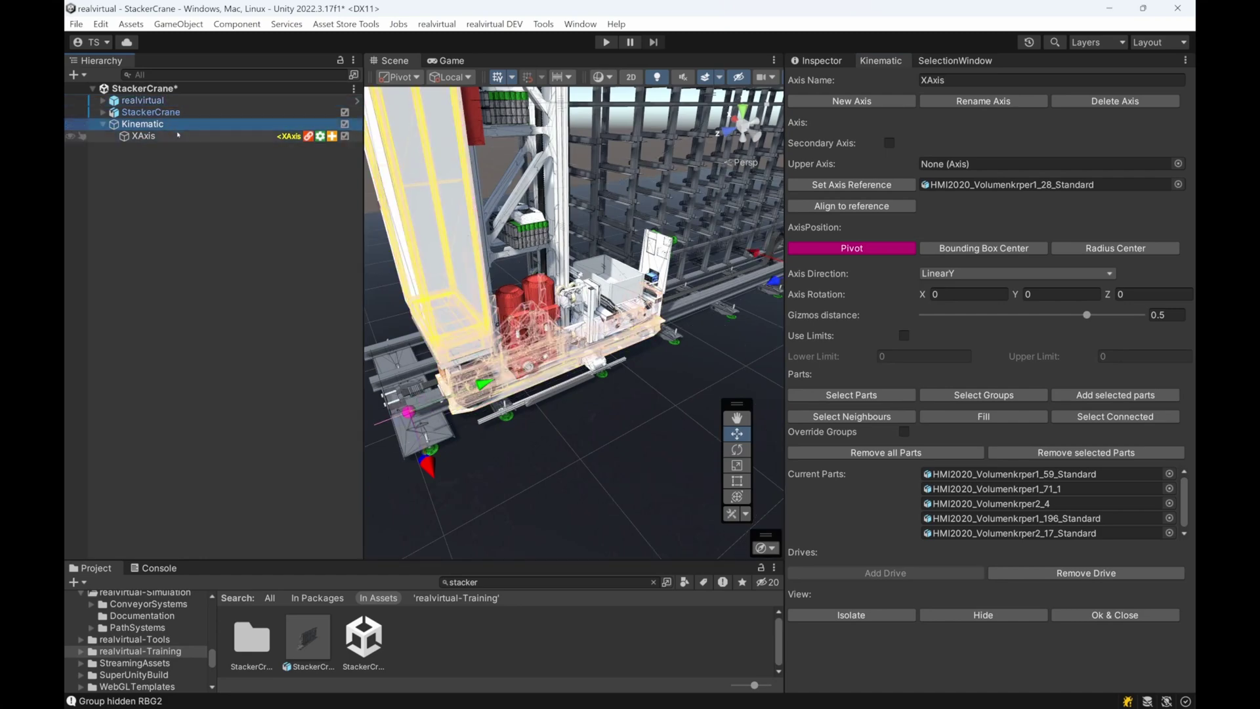
click(177, 136)
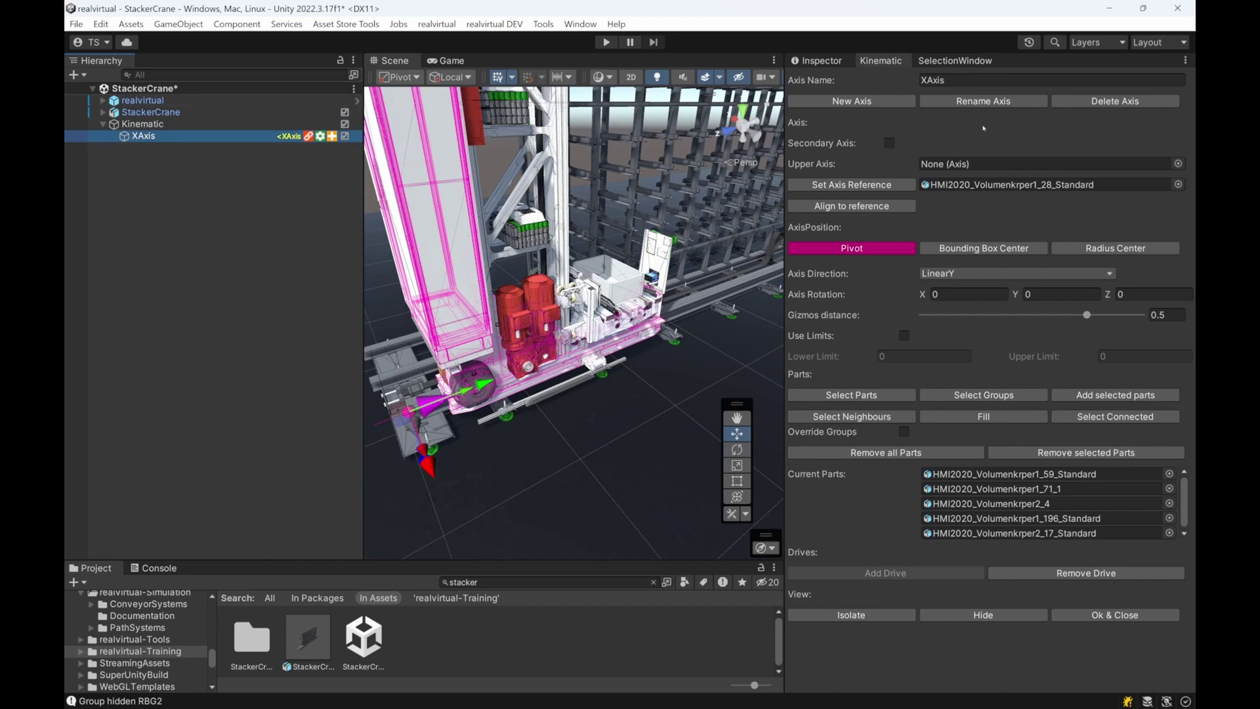
click(156, 125)
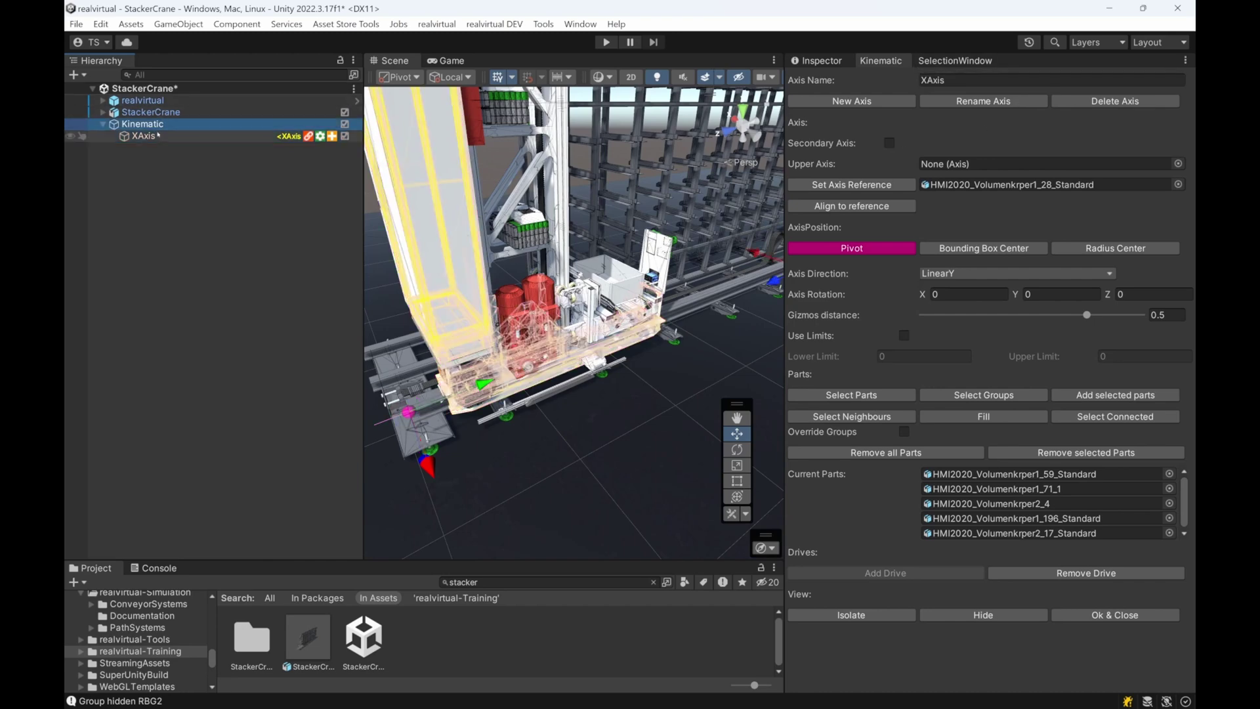
click(149, 137)
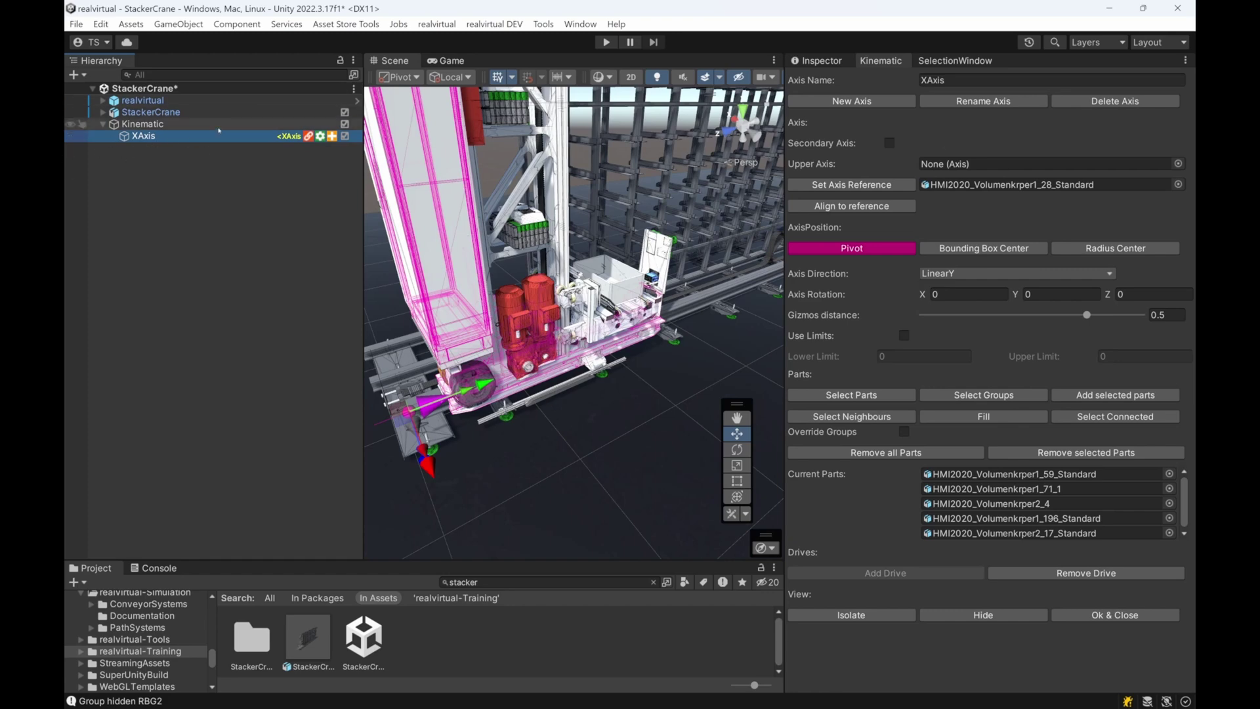
Create a new axis named YAxis under the Kinematic object
click(137, 124)
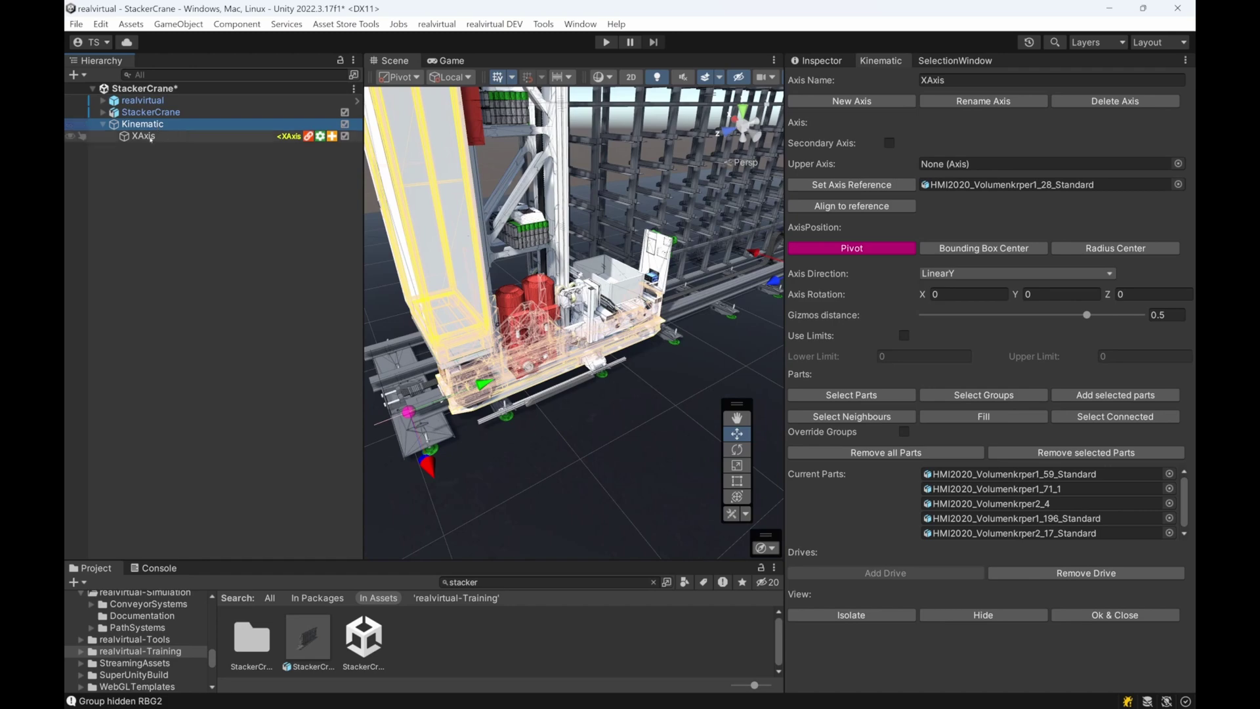
click(932, 79)
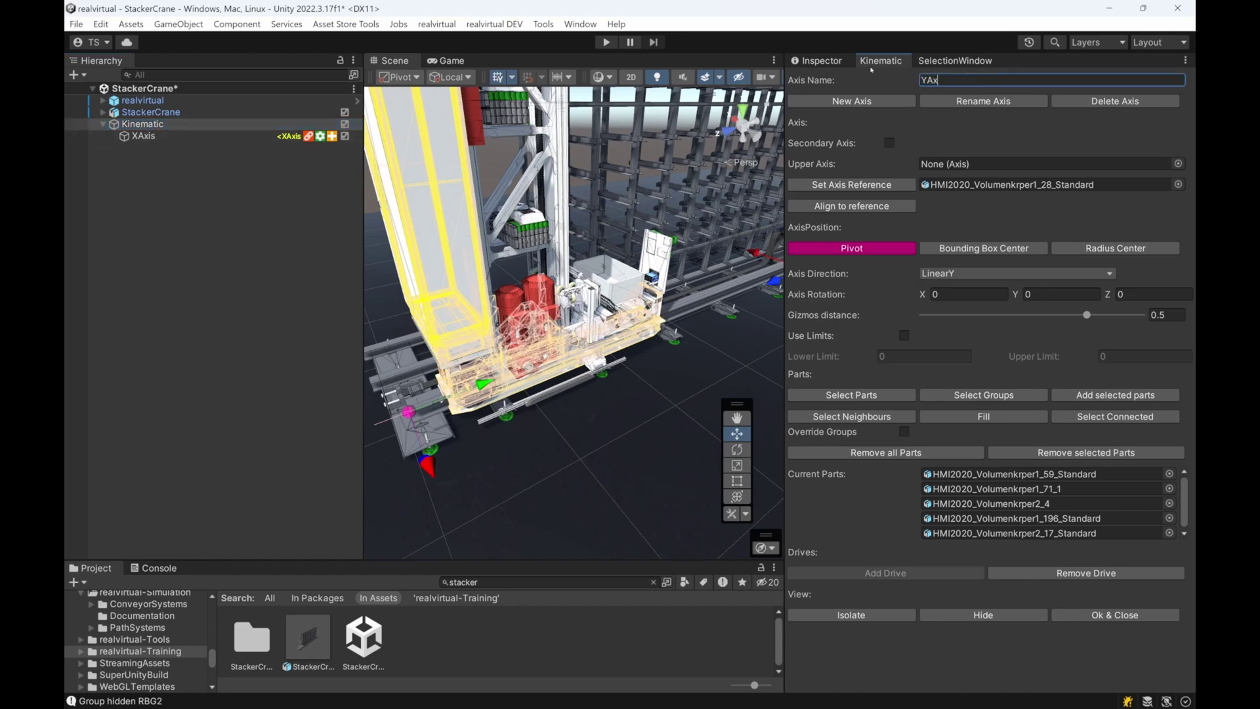
click(854, 101)
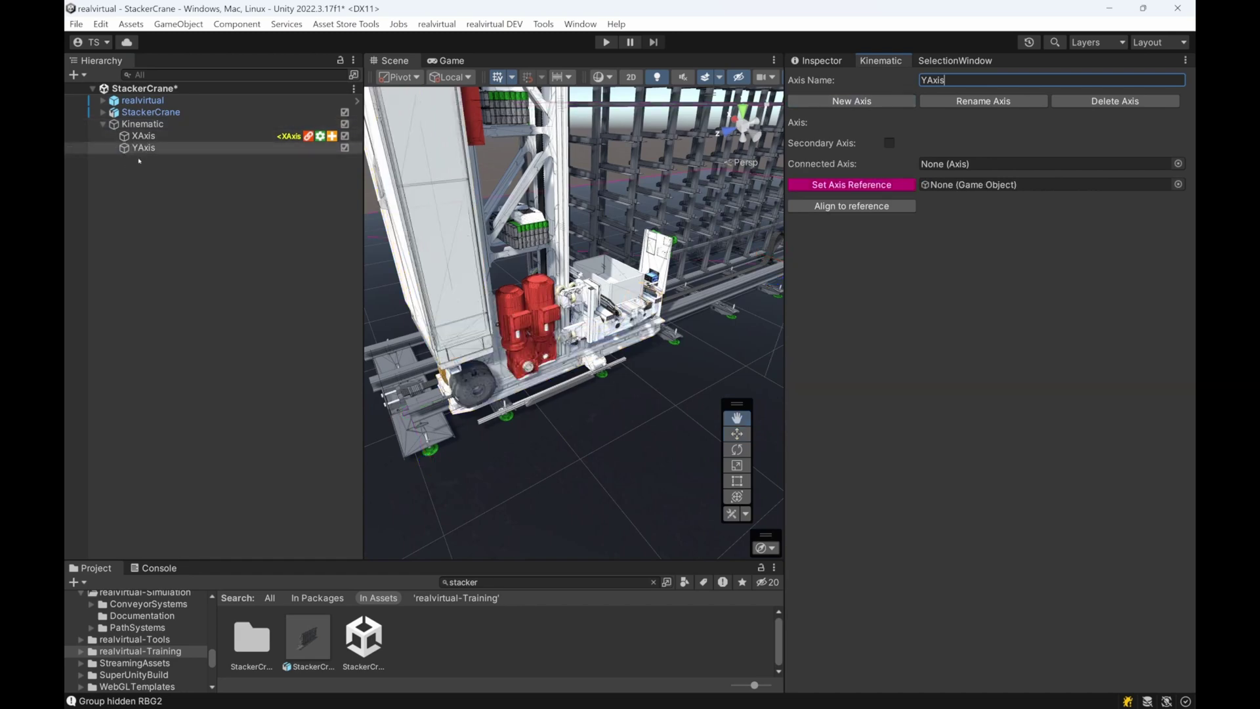
Alternate the selection between XAxis and YAxis to compare their definitions in the Kinematic tool, finishing on the realvirtual object
click(139, 137)
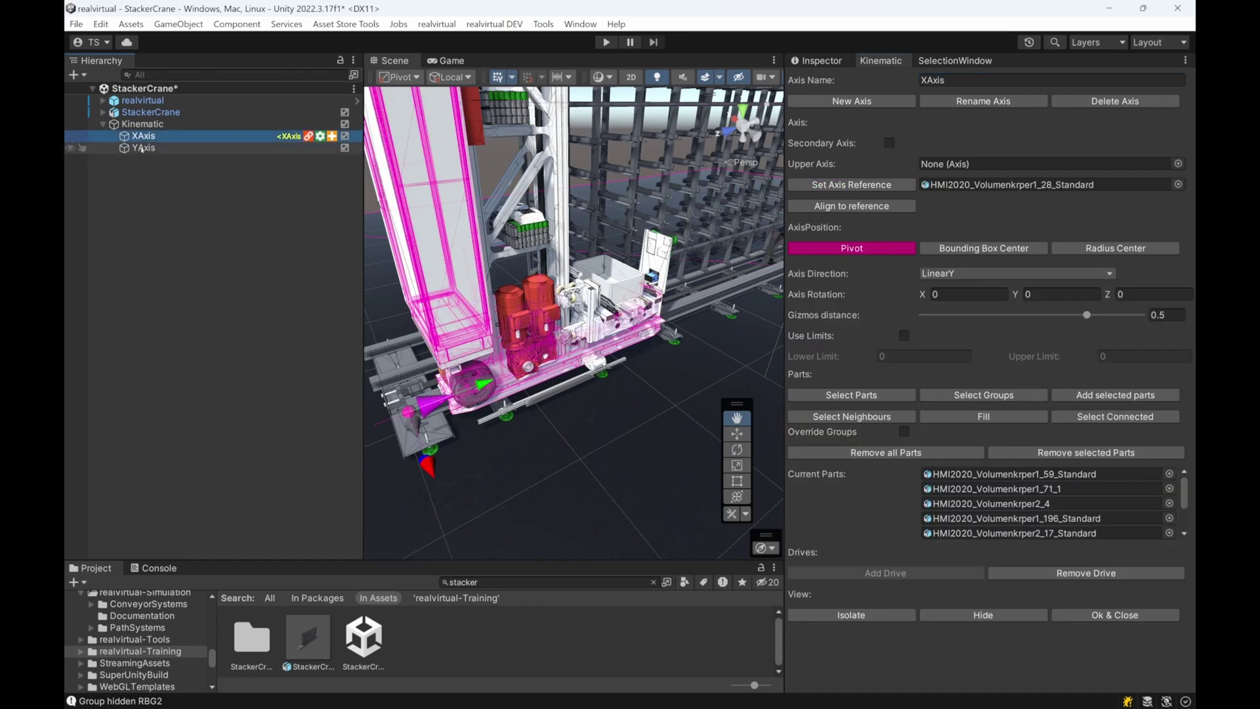
click(145, 148)
click(141, 137)
click(147, 148)
click(144, 136)
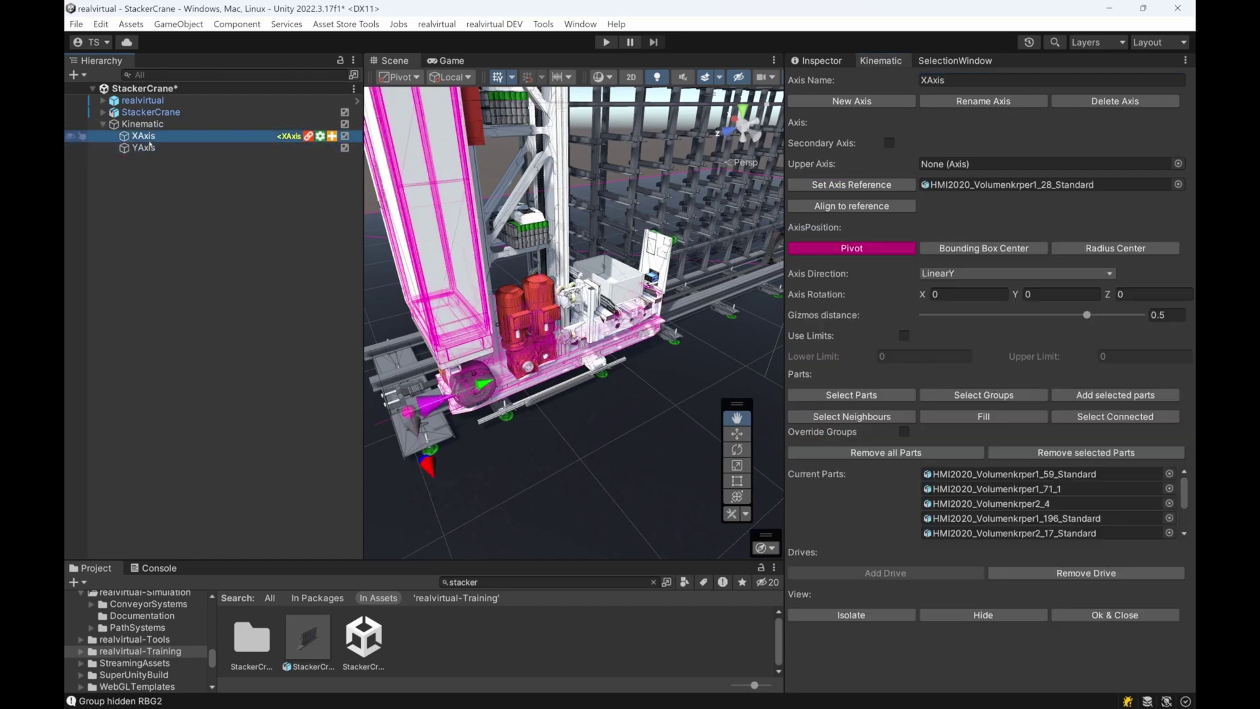
click(148, 148)
click(146, 137)
click(152, 148)
click(148, 136)
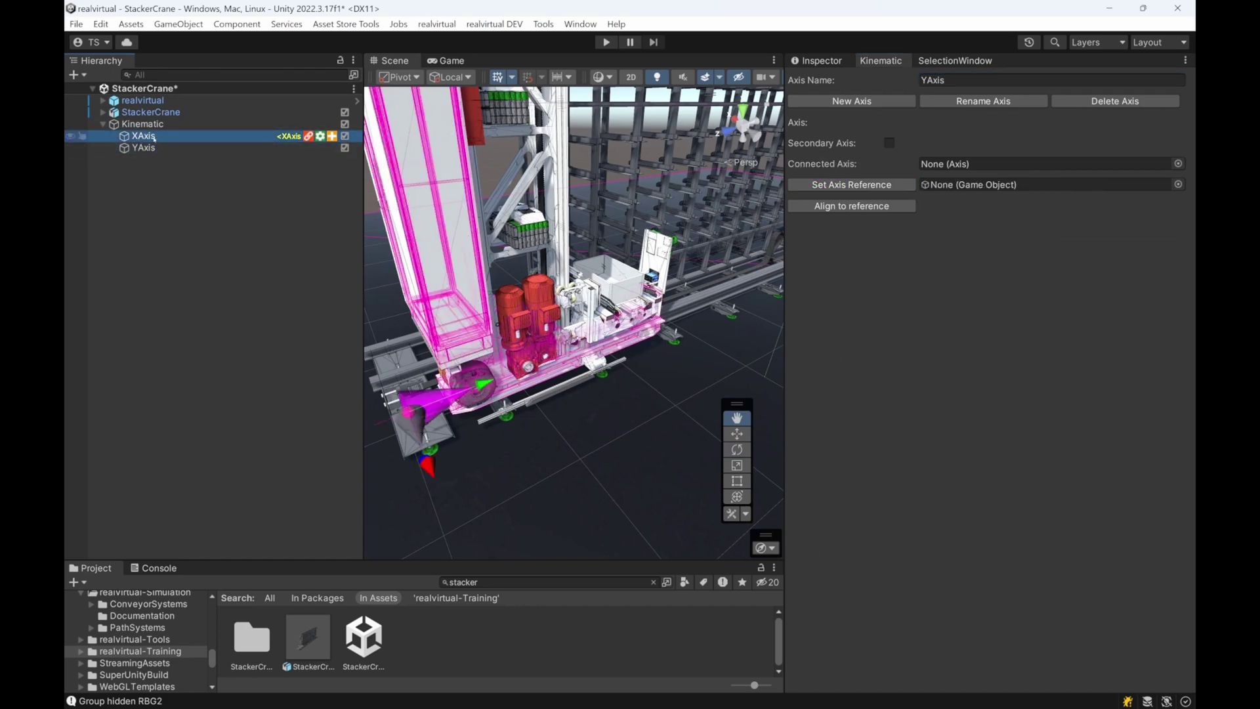
click(152, 148)
click(151, 137)
click(155, 148)
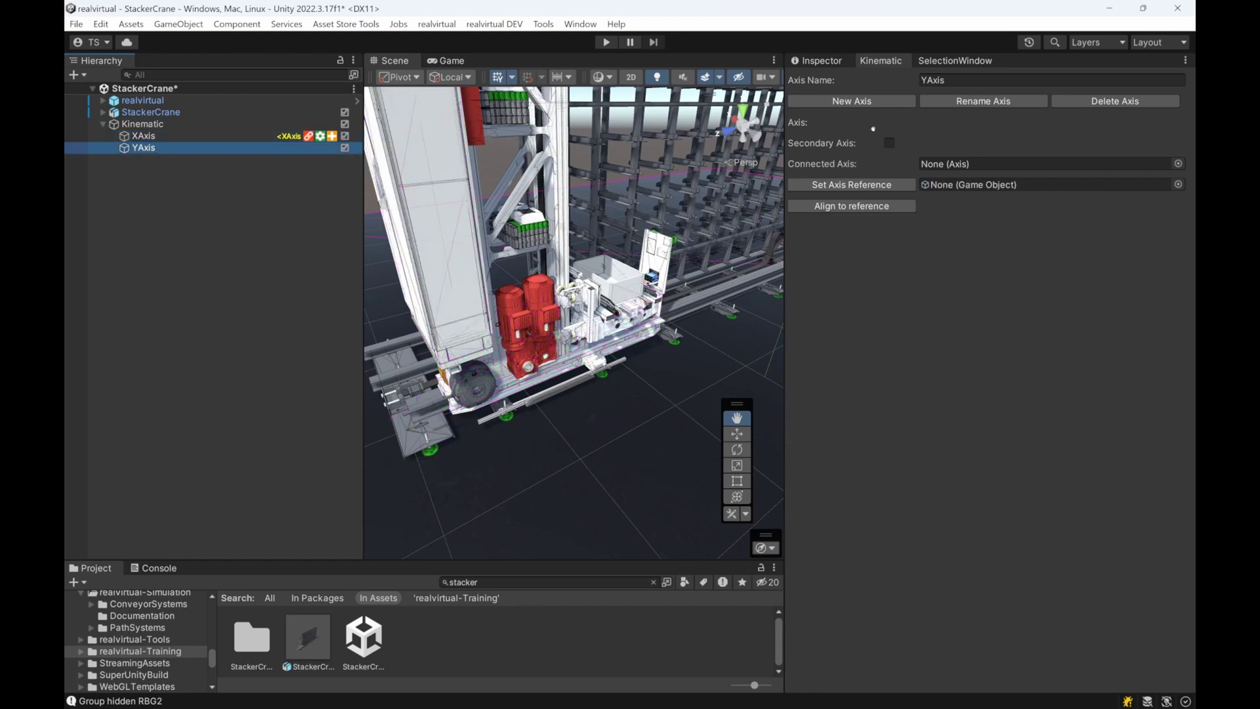
click(149, 136)
click(157, 148)
click(151, 137)
click(160, 149)
click(151, 137)
click(160, 148)
click(151, 136)
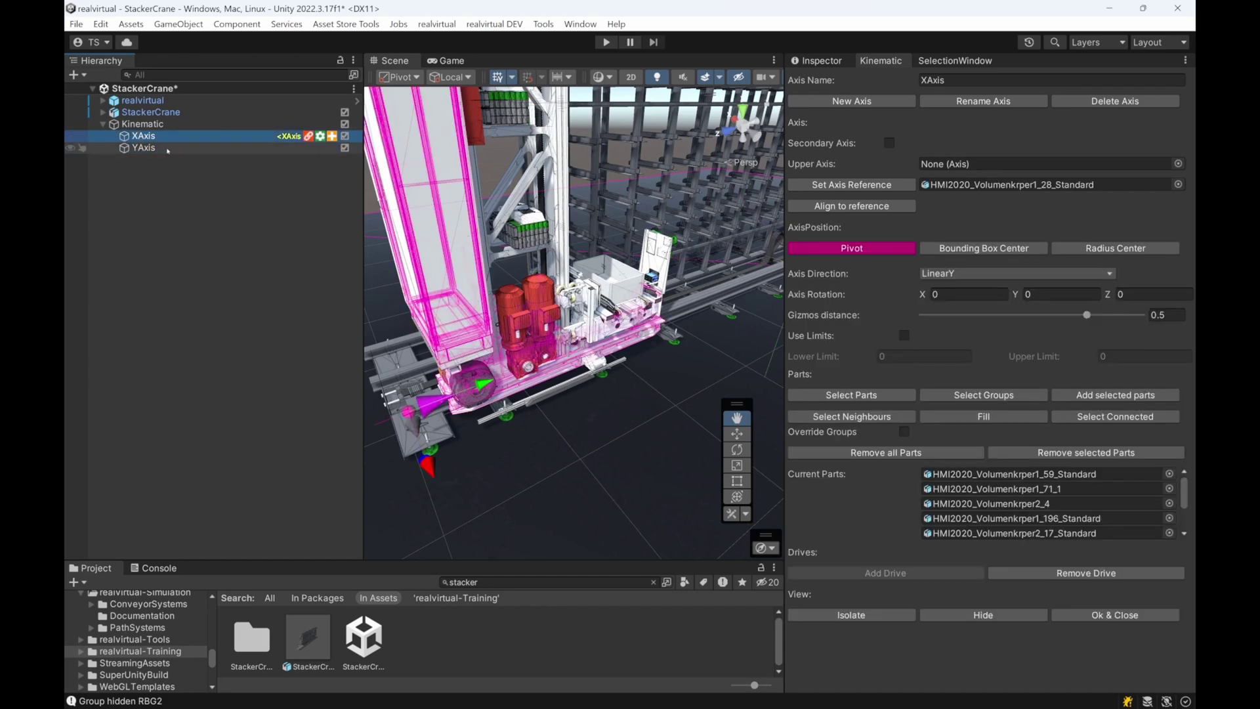
click(165, 148)
click(142, 101)
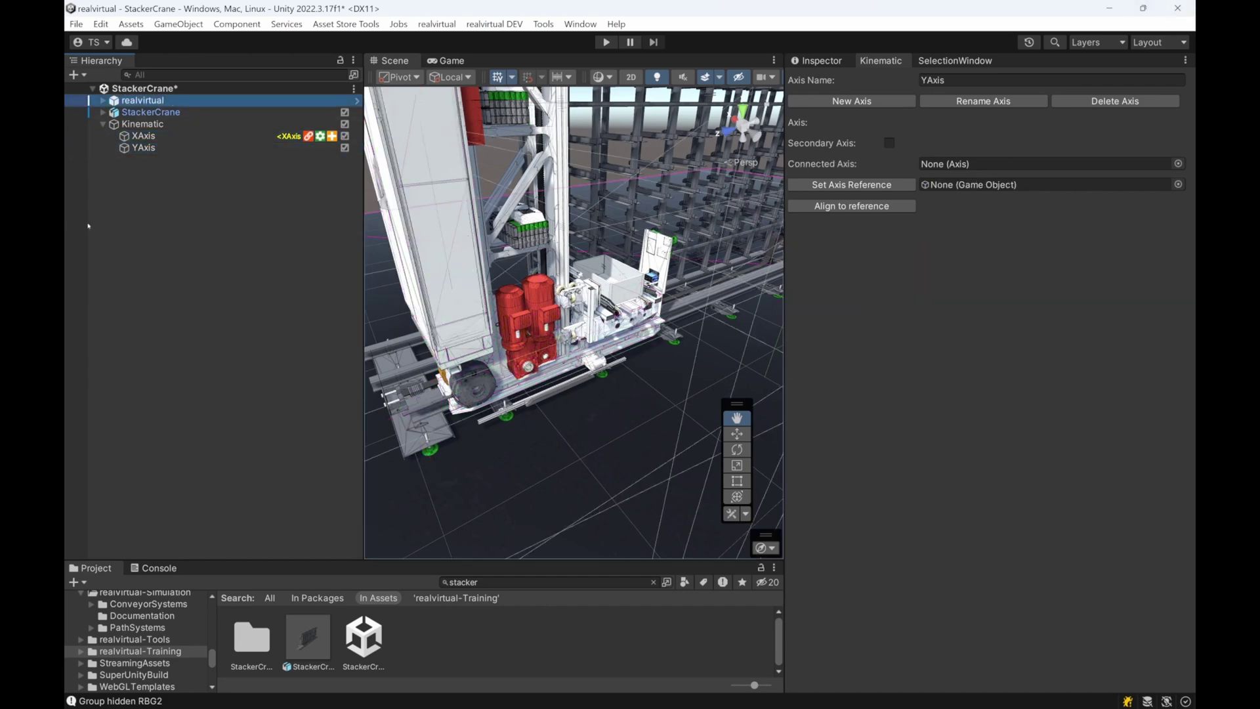
Select XAxis and locate its assigned part HMI2020_Volumenkrper1_59_Standard within the StackerCrane hierarchy, examining the surrounding subassemblies
click(157, 138)
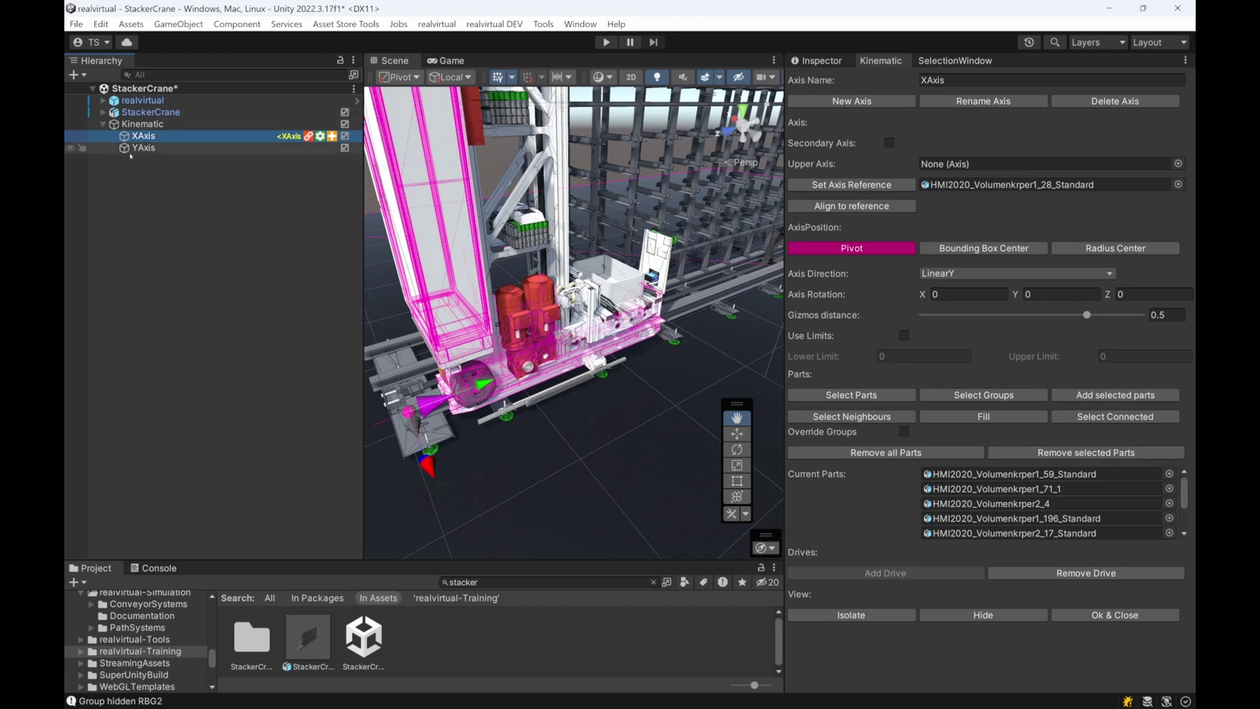
click(982, 474)
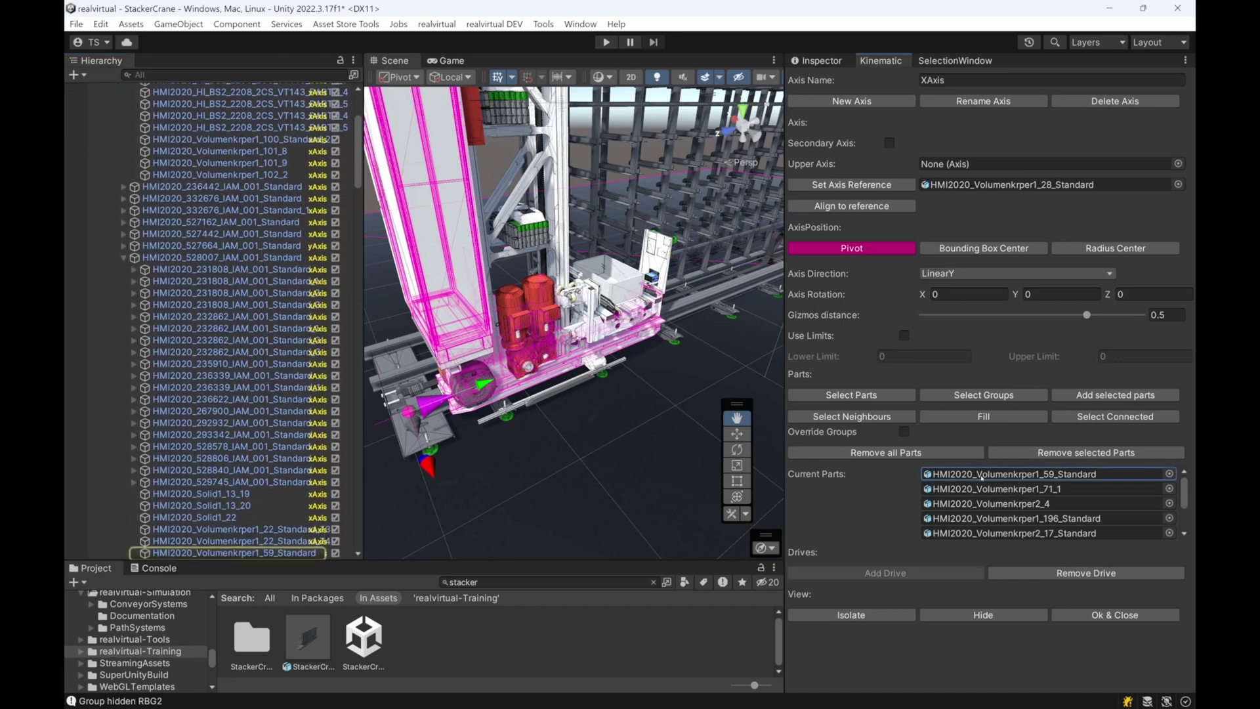
scroll(197, 345, up, 5)
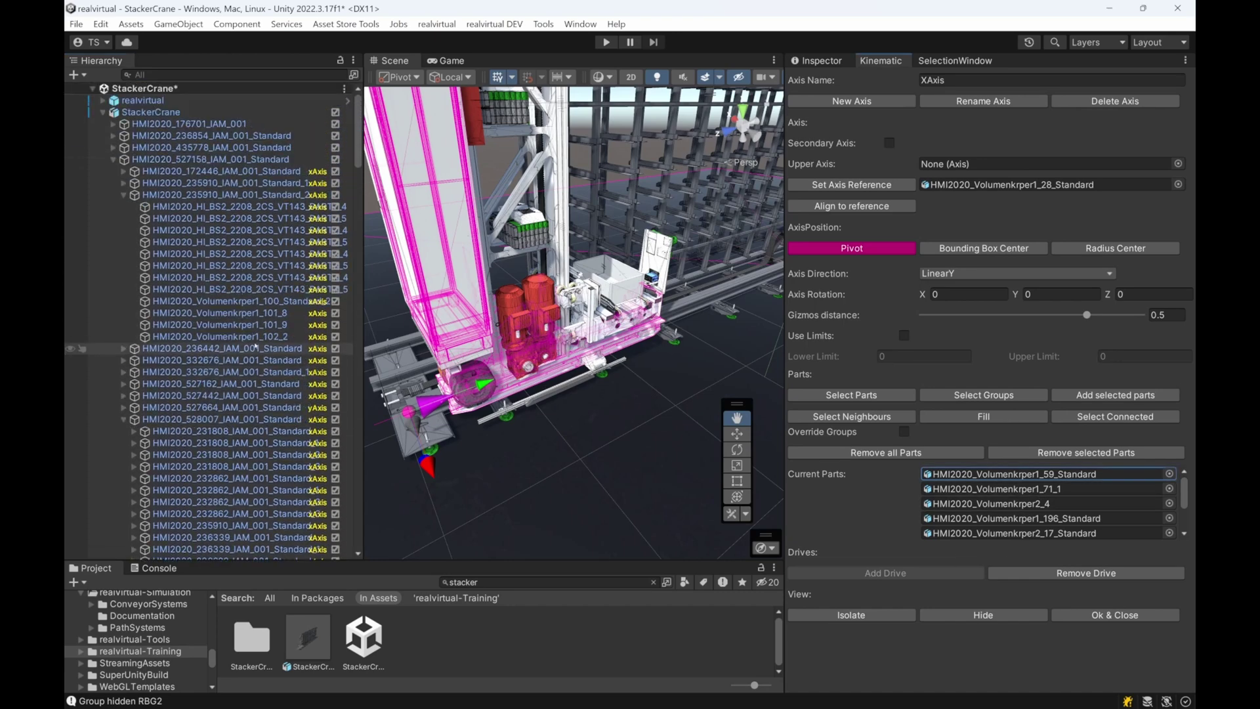
scroll(265, 354, down, 10)
scroll(318, 399, up, 10)
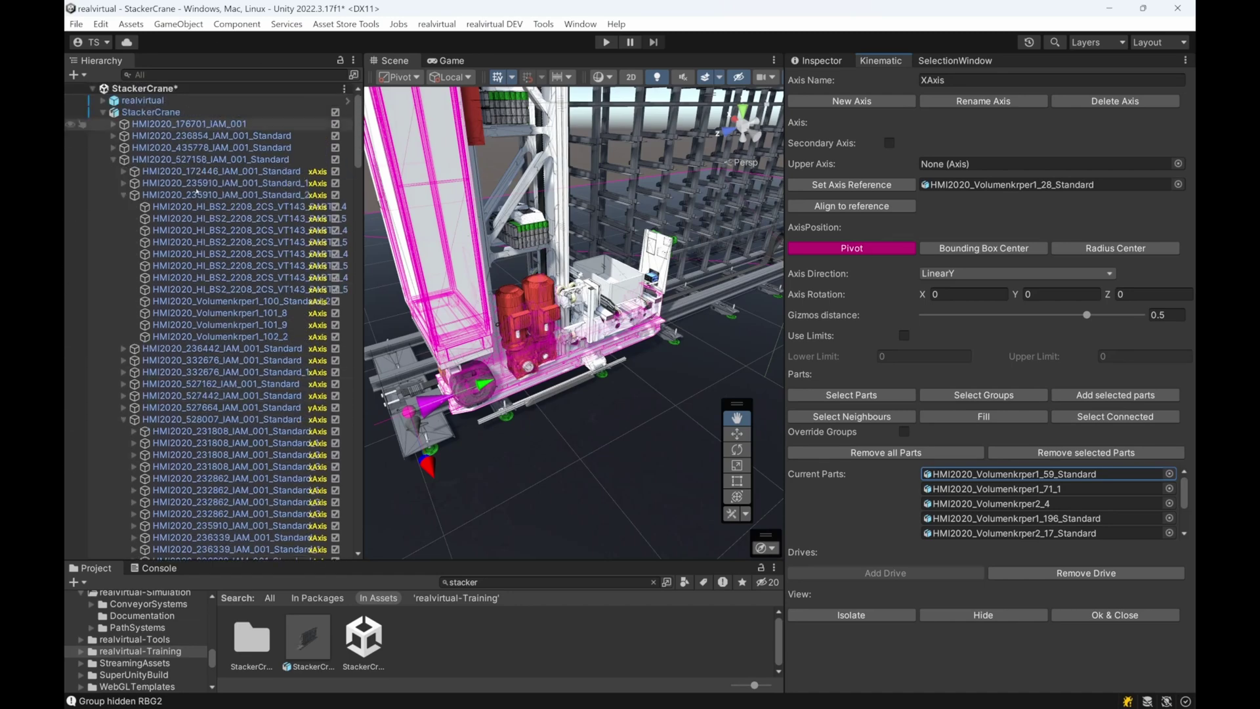
key(Escape)
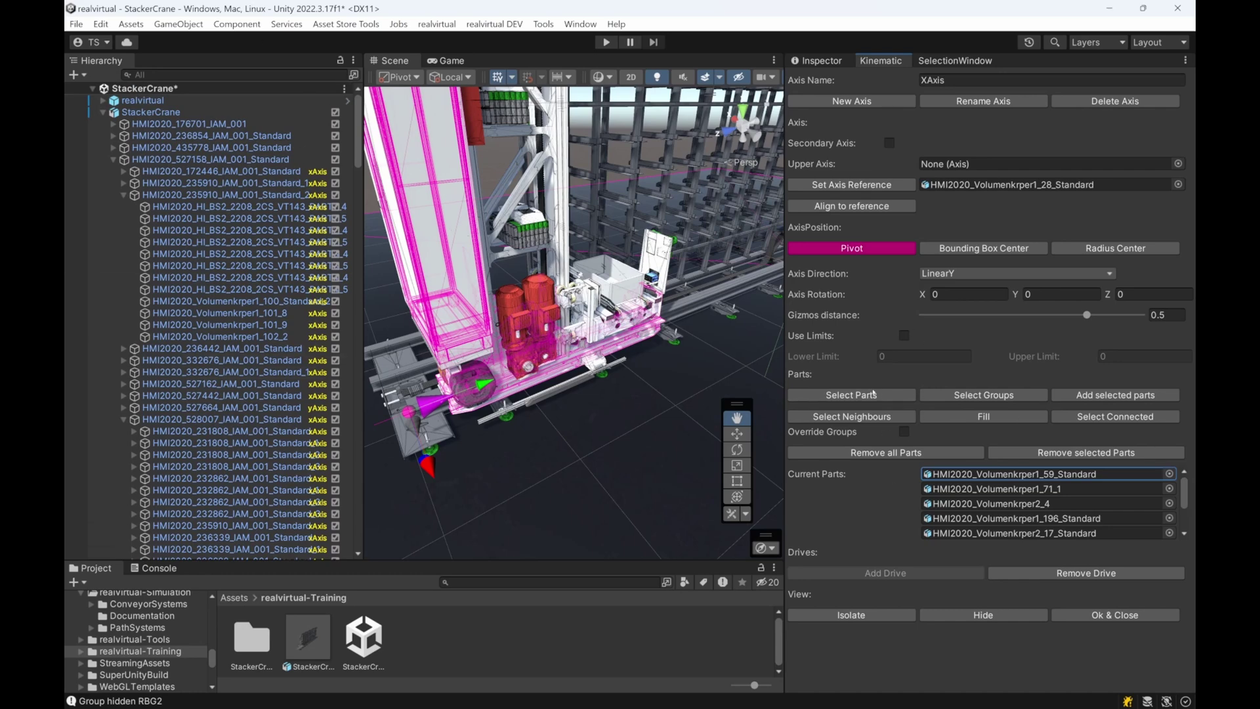
click(884, 395)
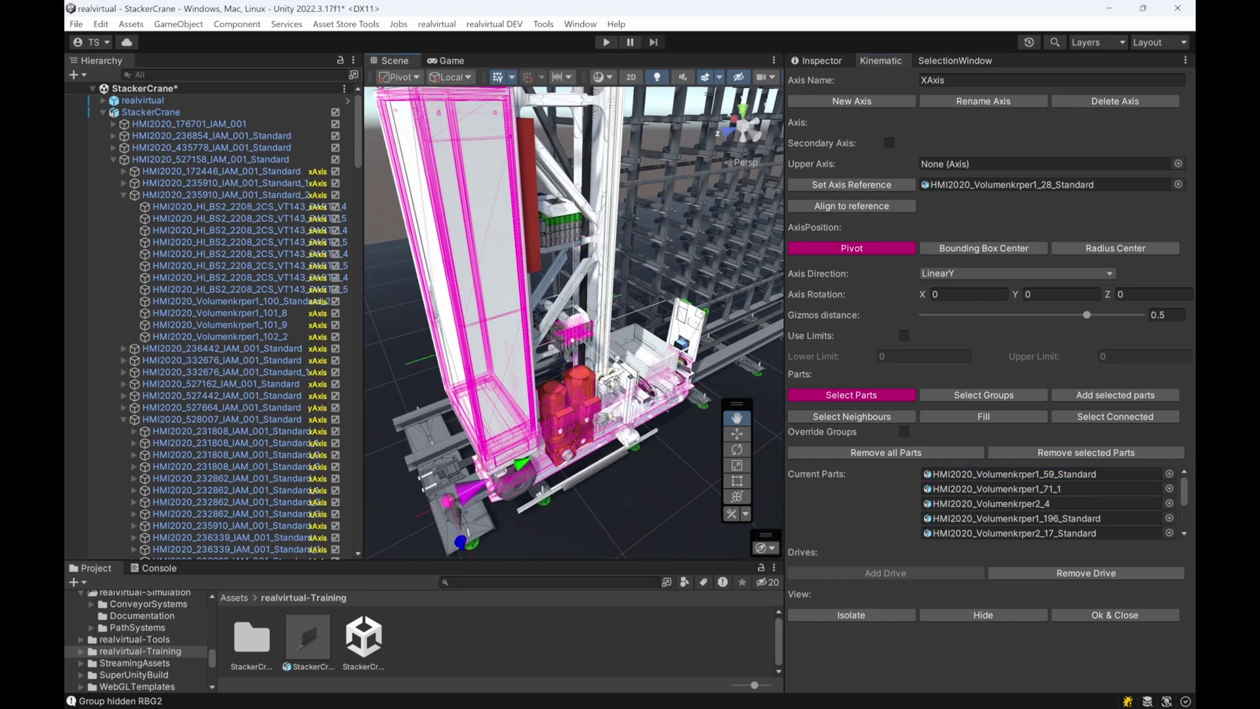
mouse_move(574, 330)
middle_down()
mouse_move(570, 319)
mouse_move(590, 324)
mouse_move(588, 308)
mouse_move(572, 321)
mouse_move(576, 346)
middle_up()
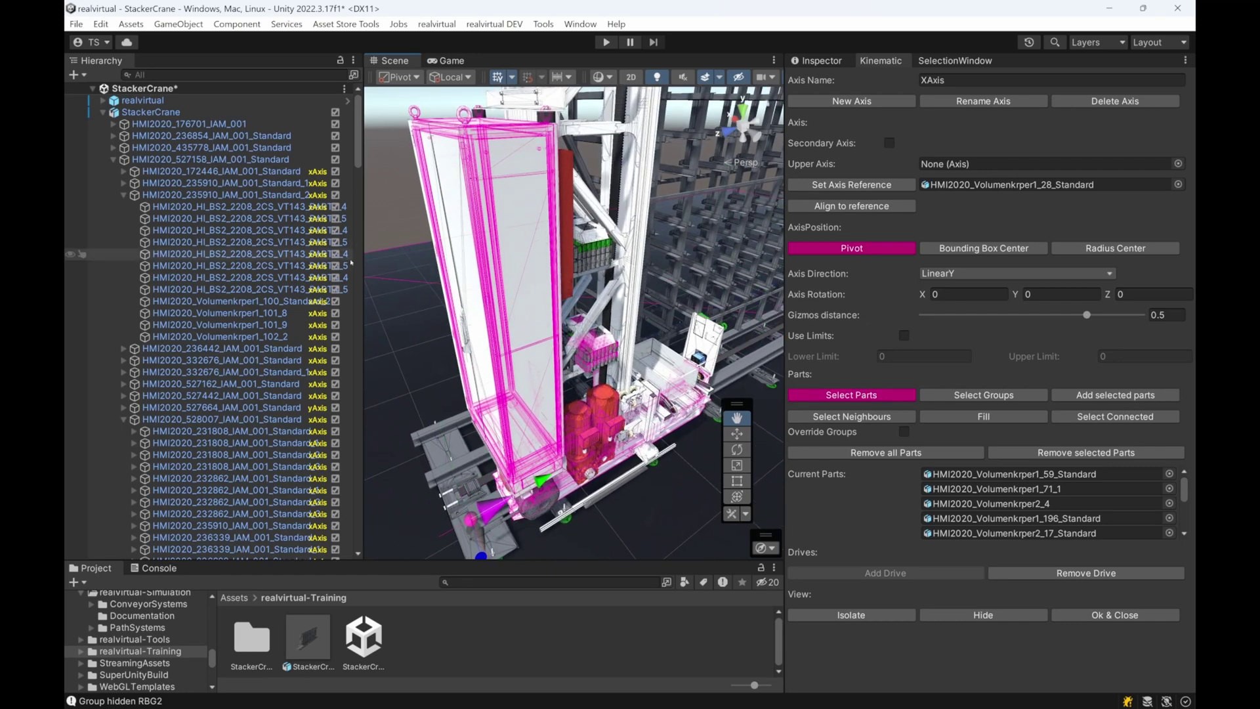
click(852, 396)
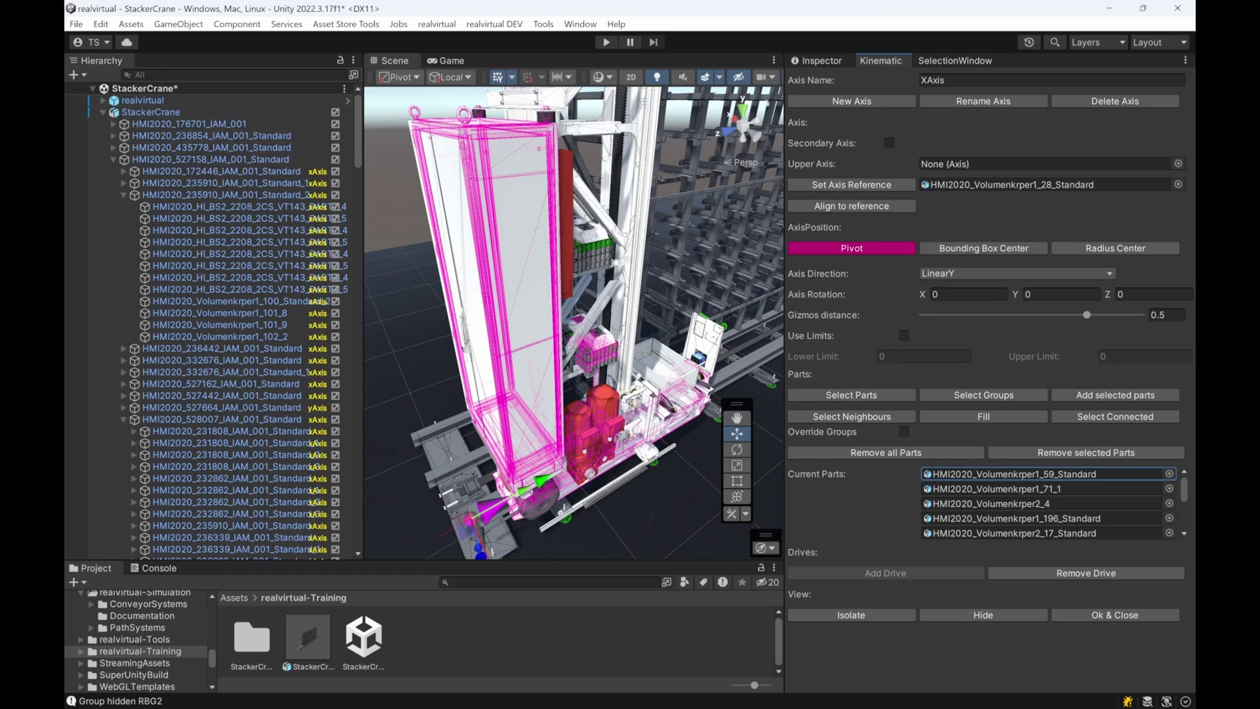
Try adding the whole HMI2020_527158_IAM_001_Standard assembly to the XAxis parts
click(519, 246)
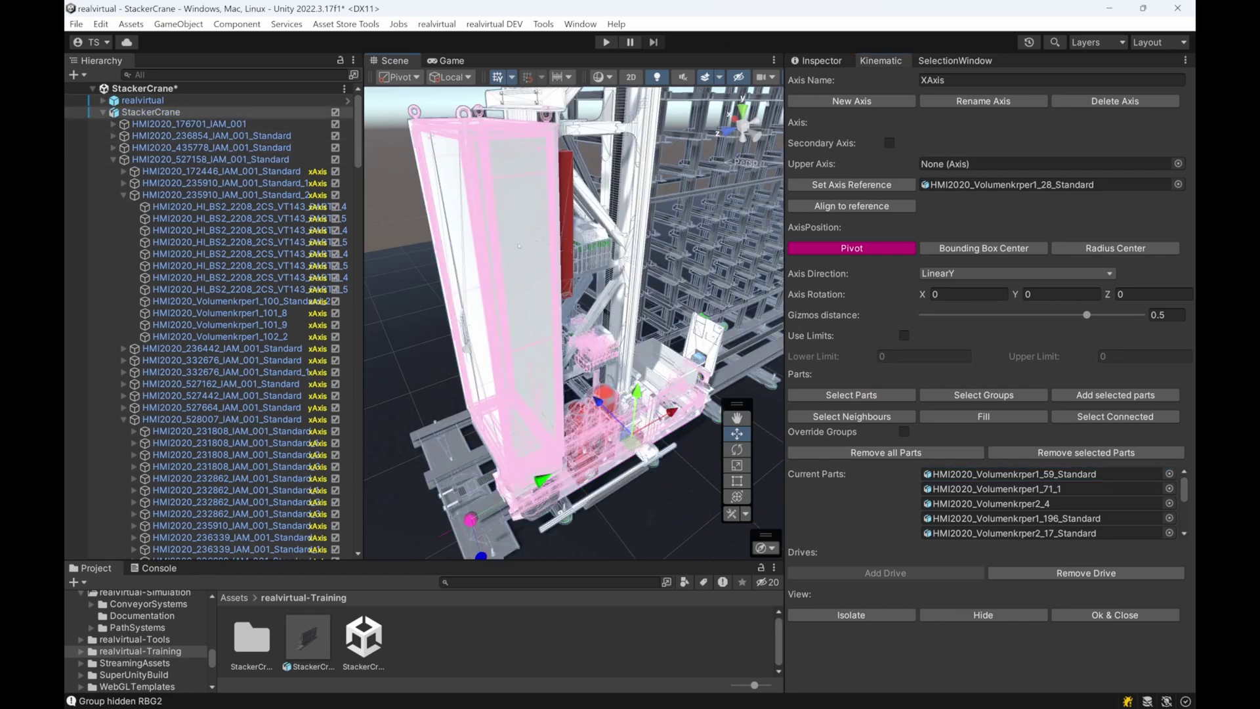
click(269, 159)
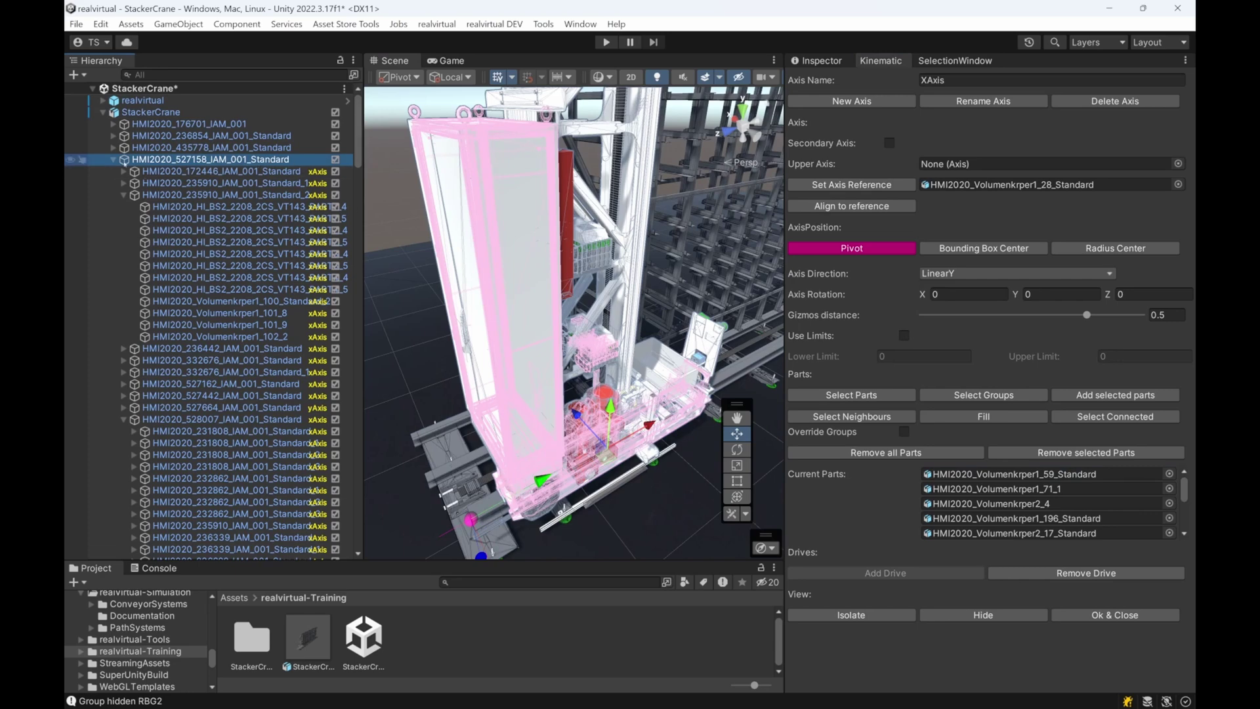
click(124, 195)
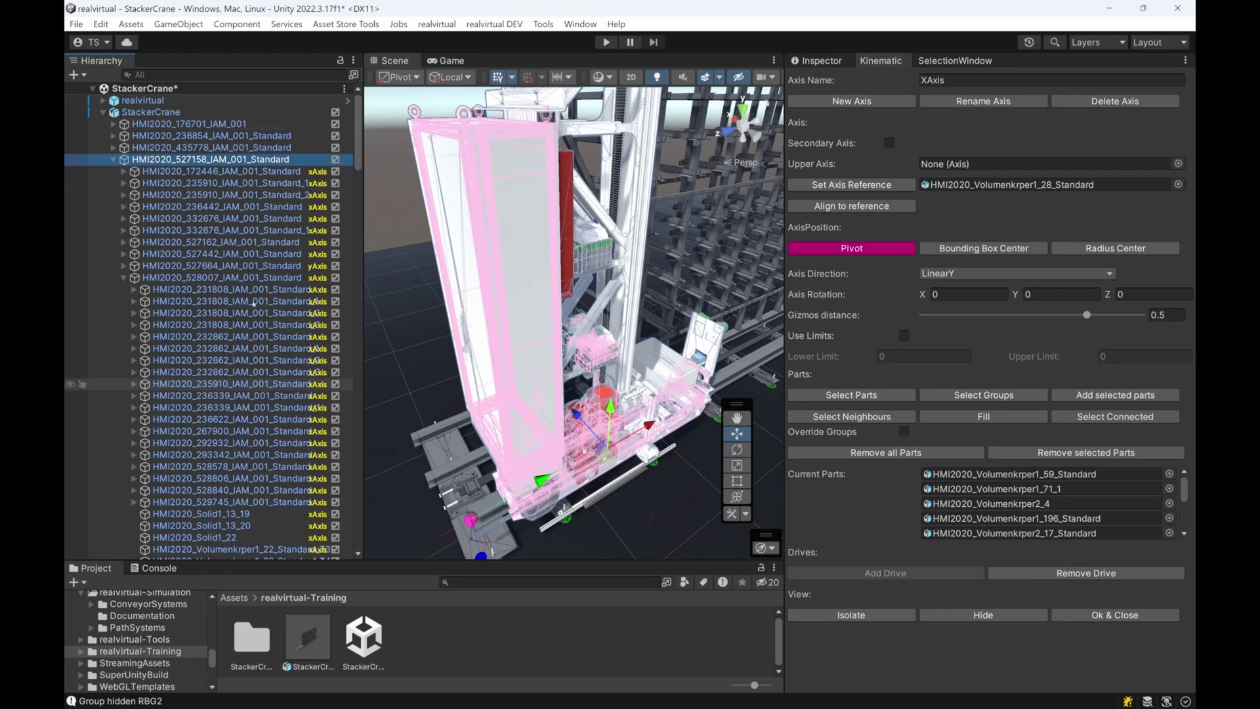
click(1121, 395)
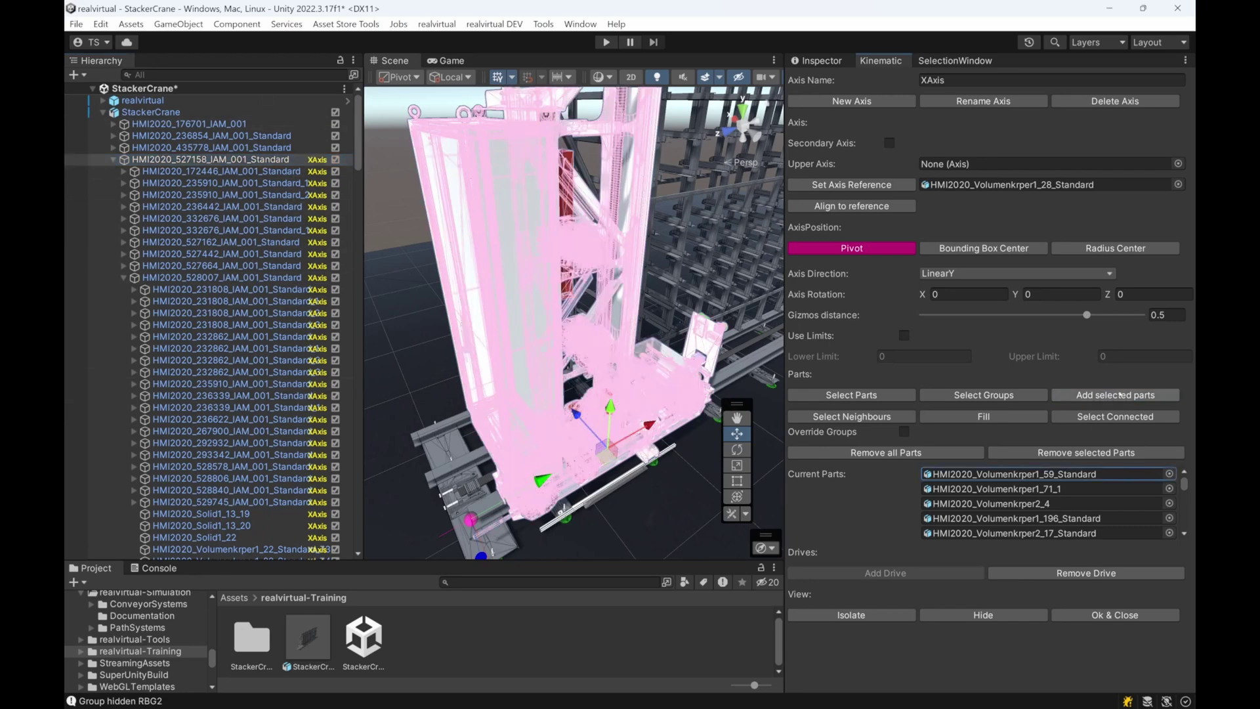
Remove the HMI2020_527158_IAM_001_Standard assembly from the XAxis parts
double_click(307, 160)
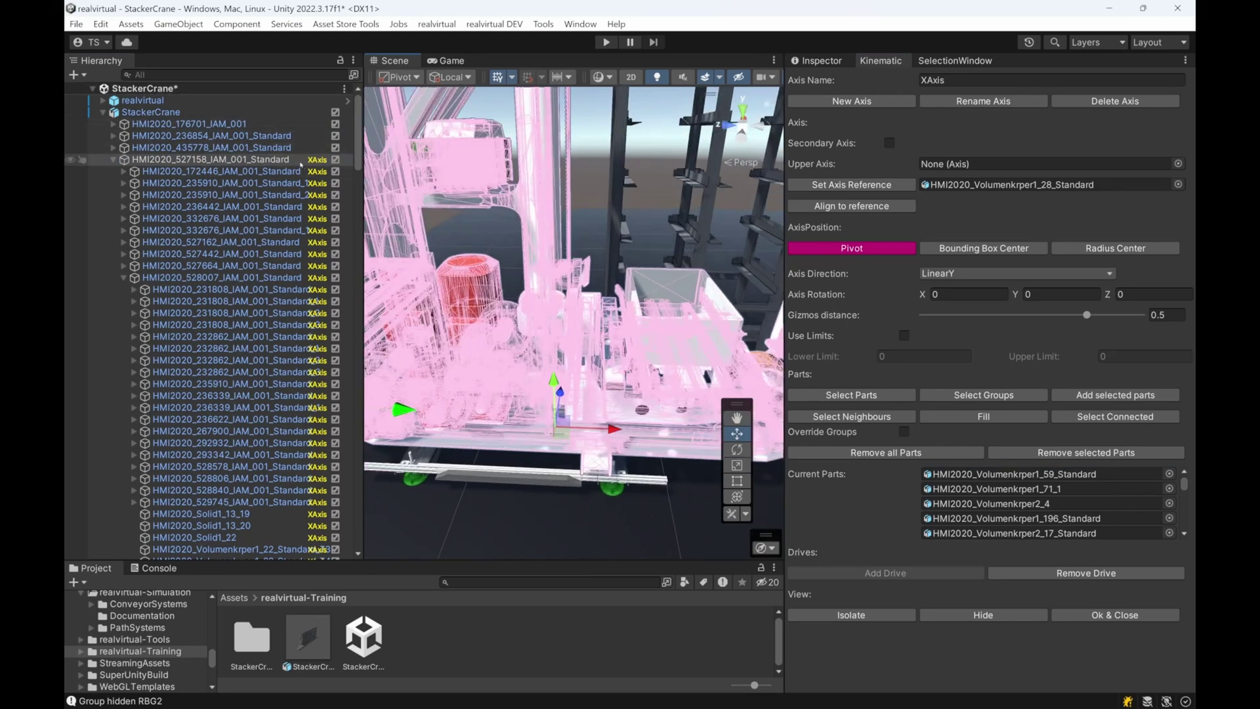
click(1085, 454)
scroll(565, 378, down, 5)
middle_drag(391, 387, 447, 355)
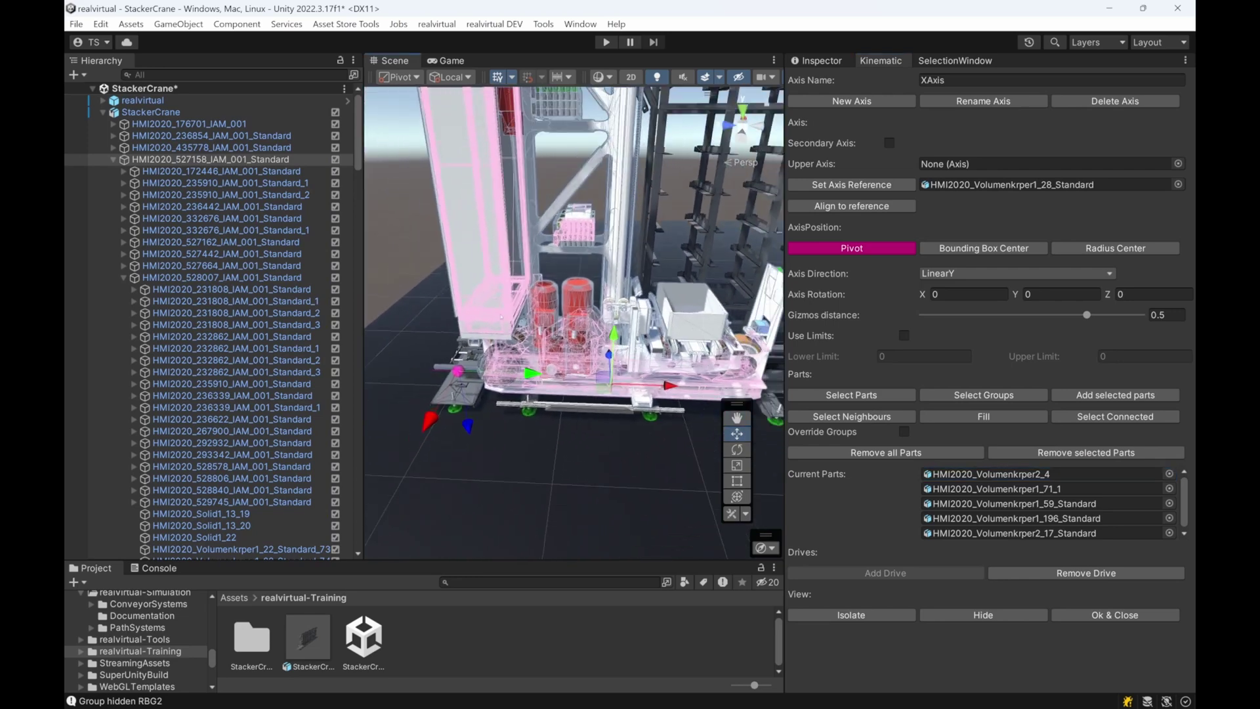
Add the ten subassemblies from HMI2020_172446_IAM_001_Standard through HMI2020_528007_IAM_001_Standard to the XAxis parts
click(279, 171)
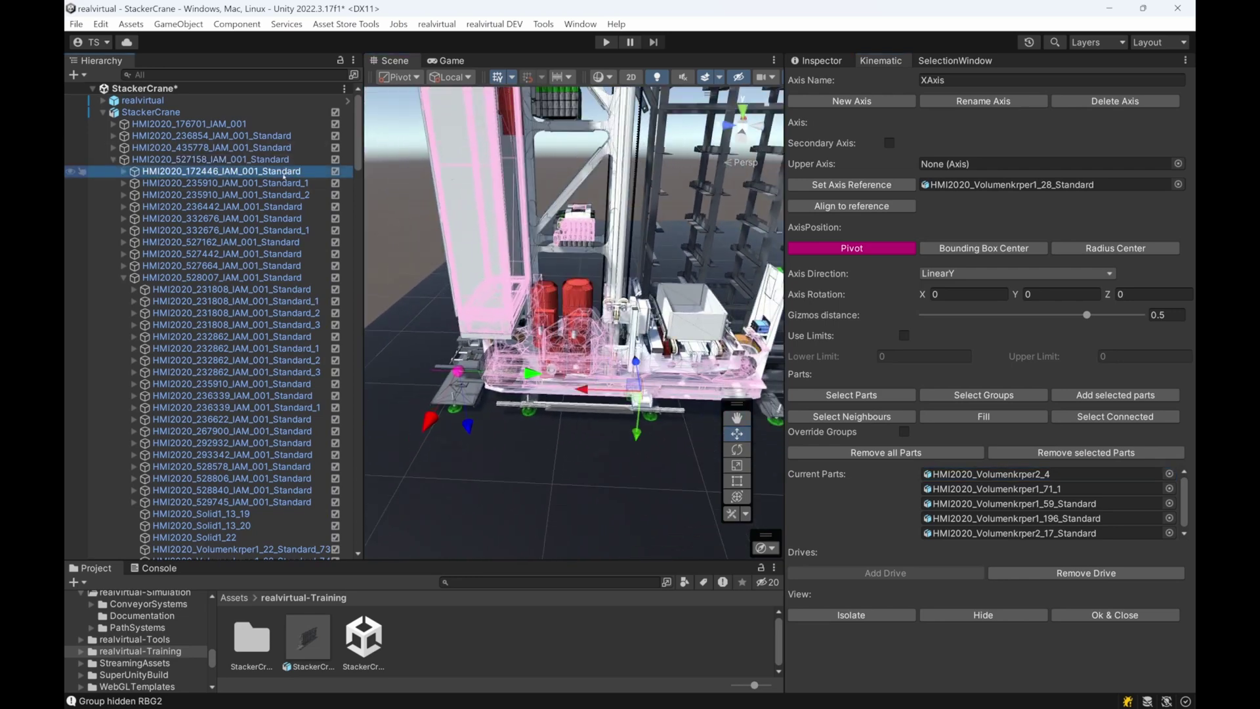
ctrl+click(283, 183)
ctrl+click(283, 195)
ctrl+click(283, 207)
ctrl+click(285, 219)
ctrl+click(285, 230)
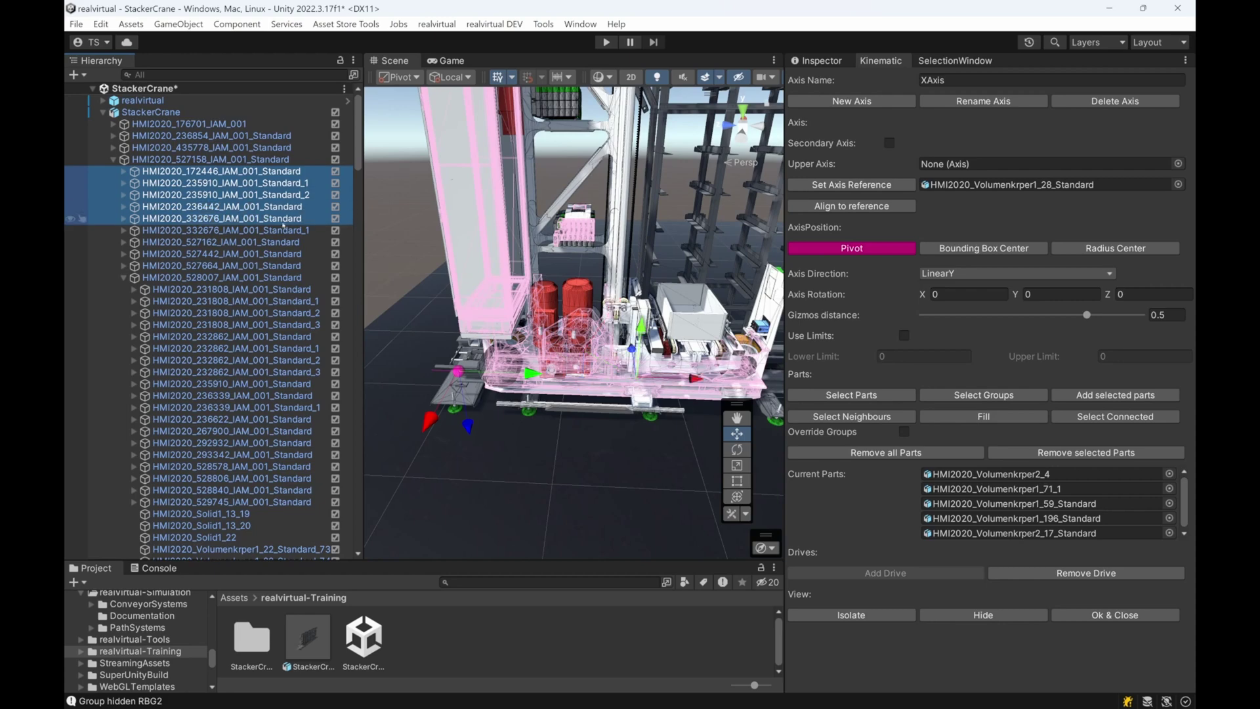
ctrl+click(285, 243)
ctrl+click(287, 254)
ctrl+click(287, 265)
ctrl+click(288, 277)
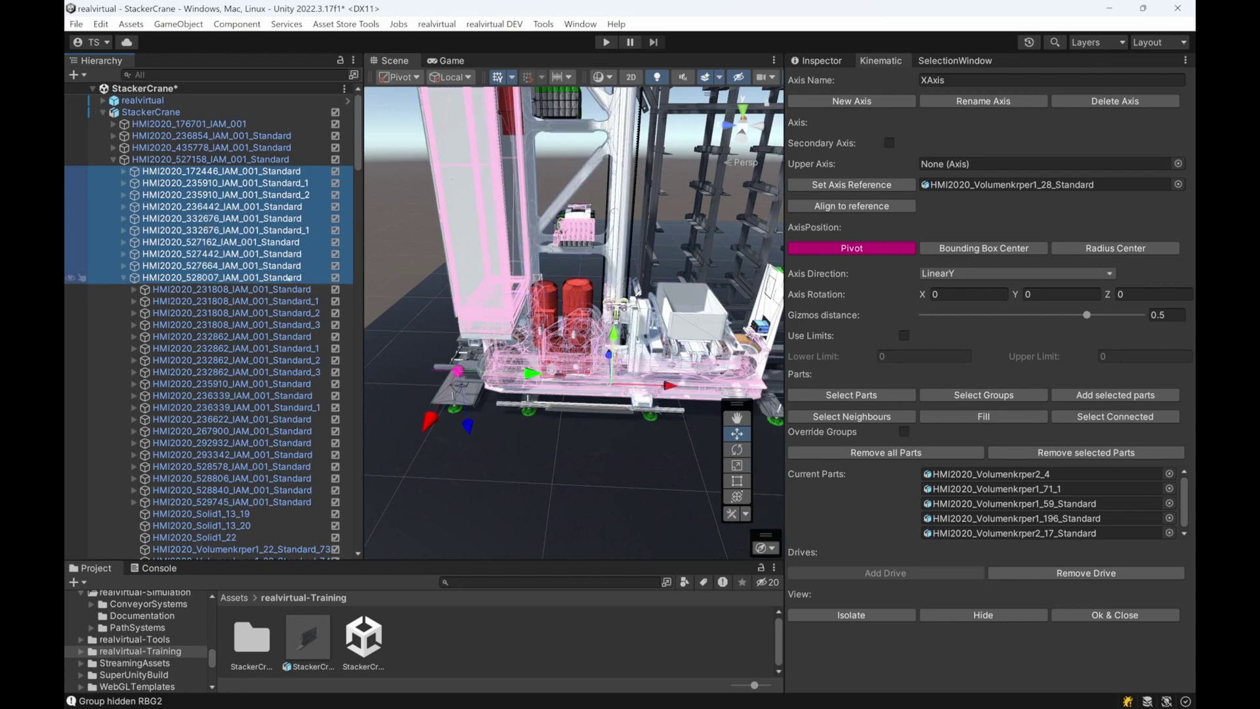
click(1114, 396)
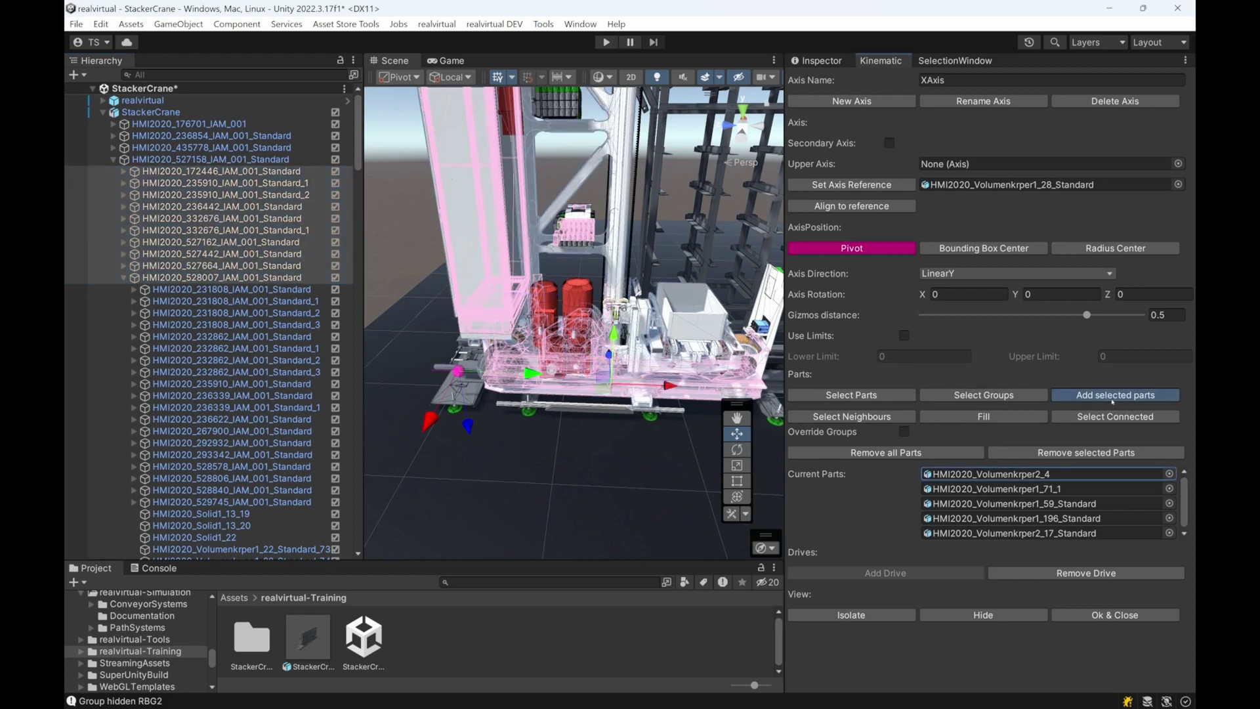
scroll(563, 277, down, 2)
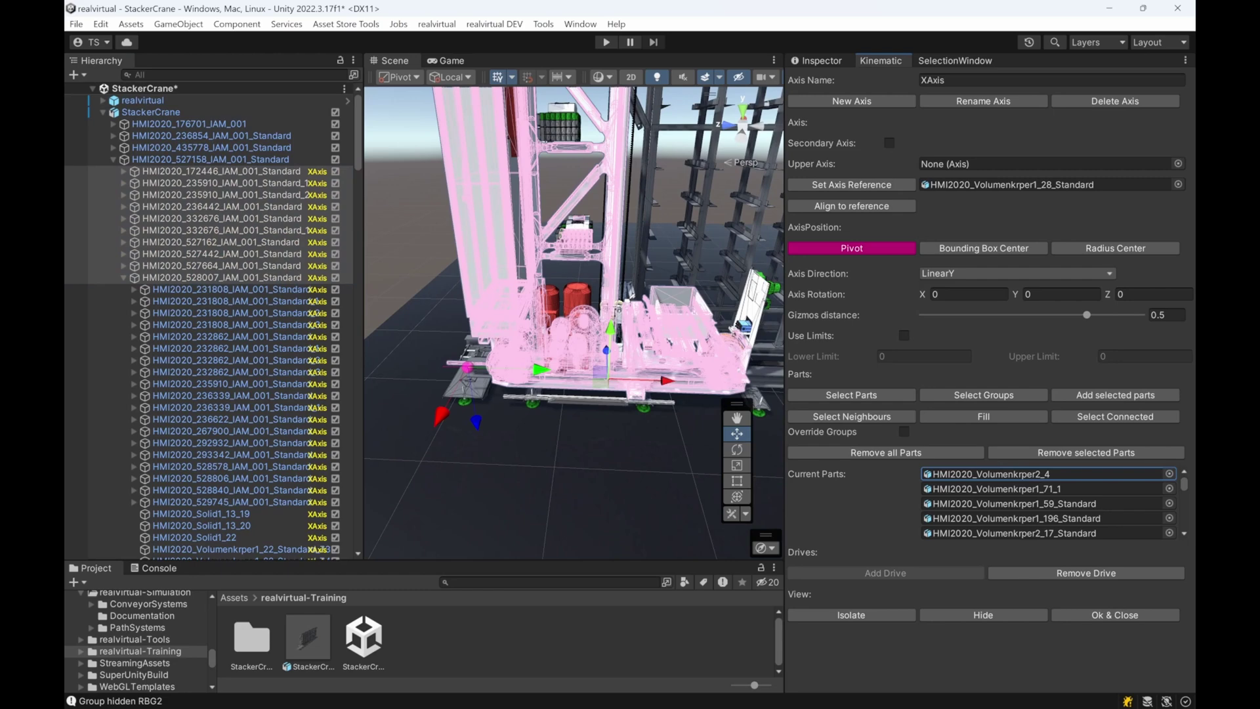
Remove the load carriage subassembly HMI2020_527664_IAM_001_Standard from the XAxis parts
click(694, 313)
click(700, 319)
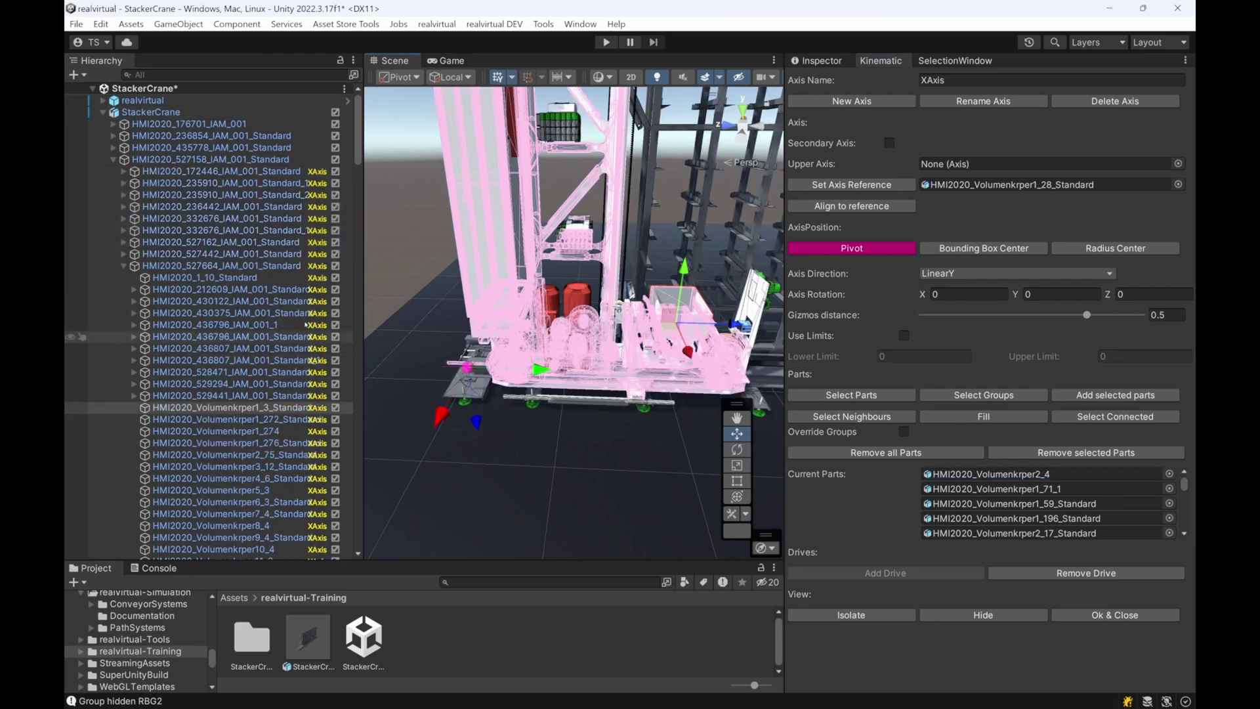
click(251, 267)
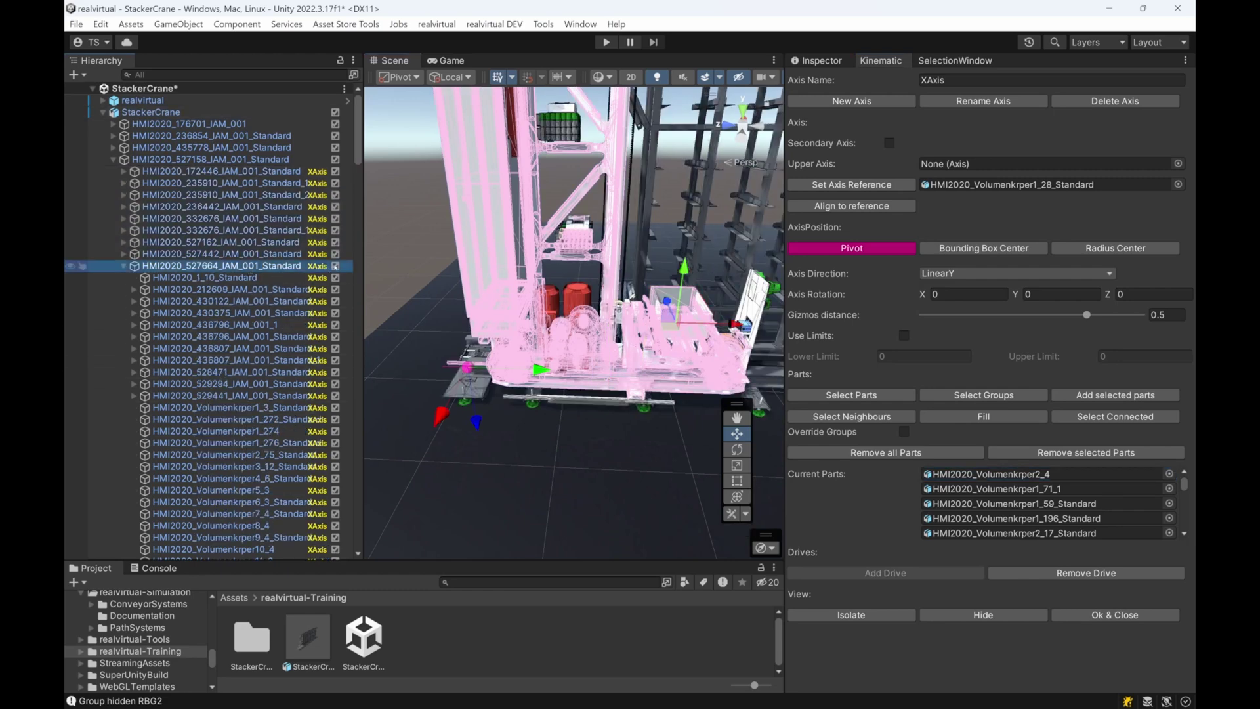
click(255, 265)
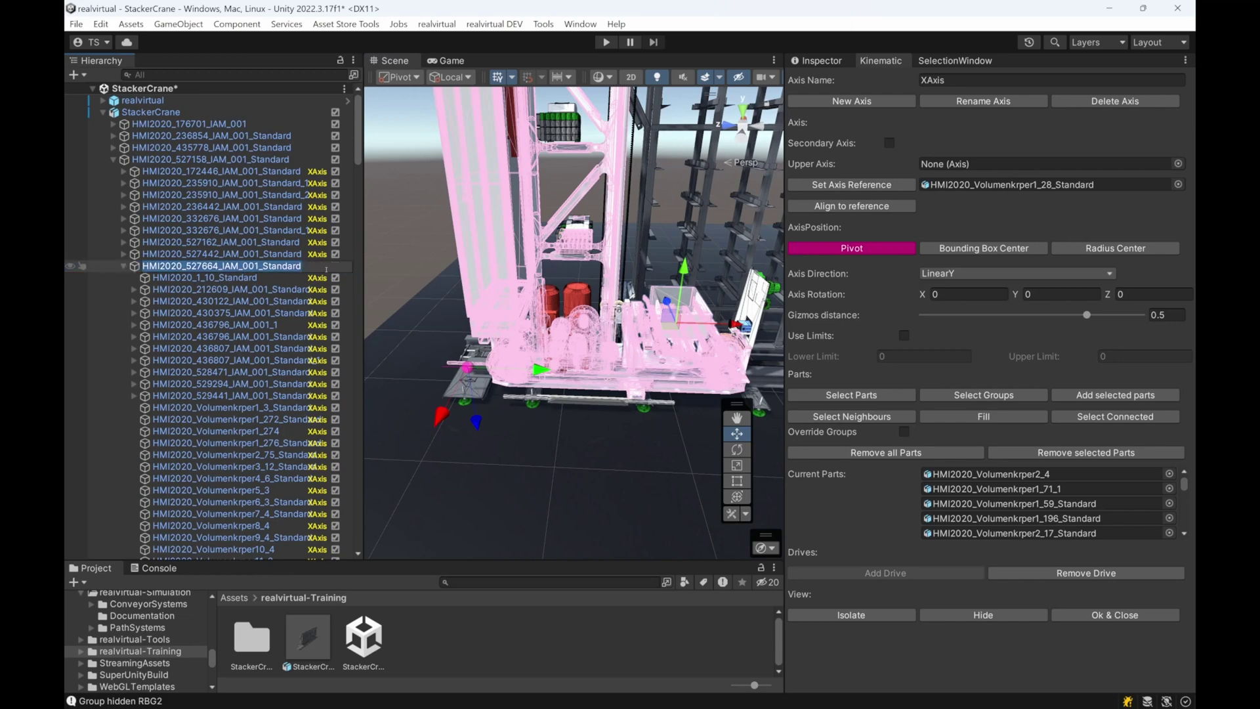
click(167, 266)
click(148, 268)
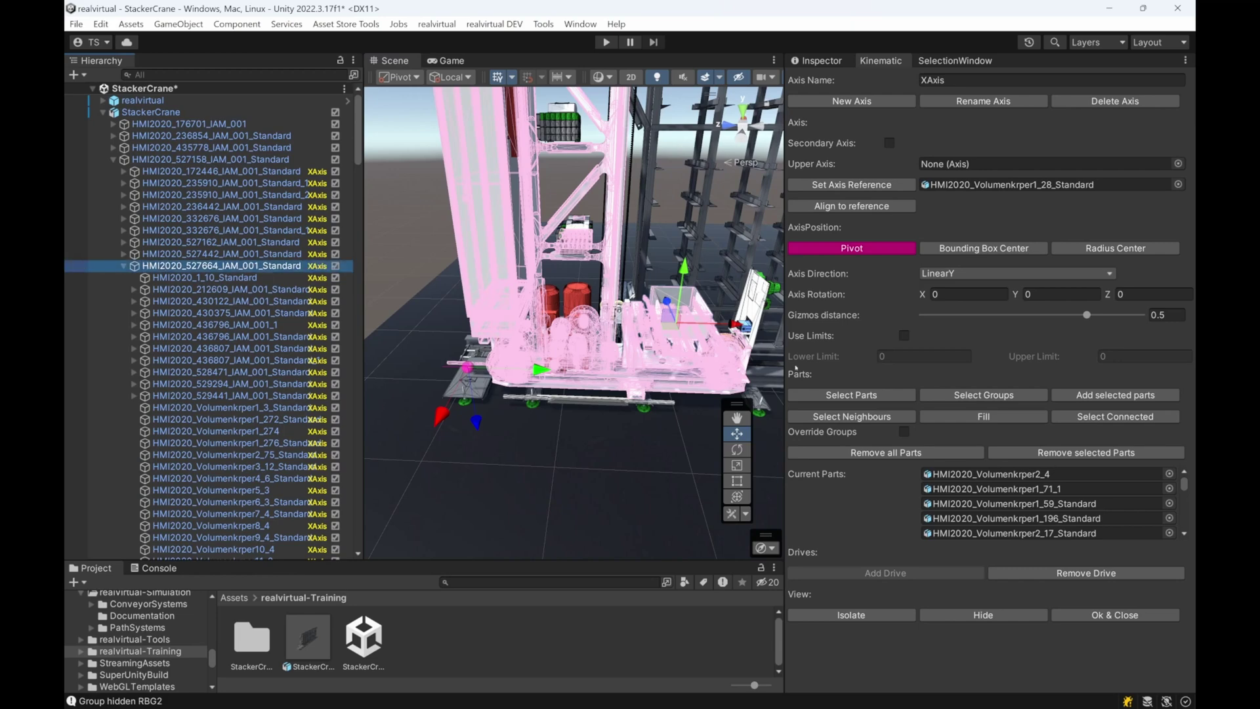
click(1061, 454)
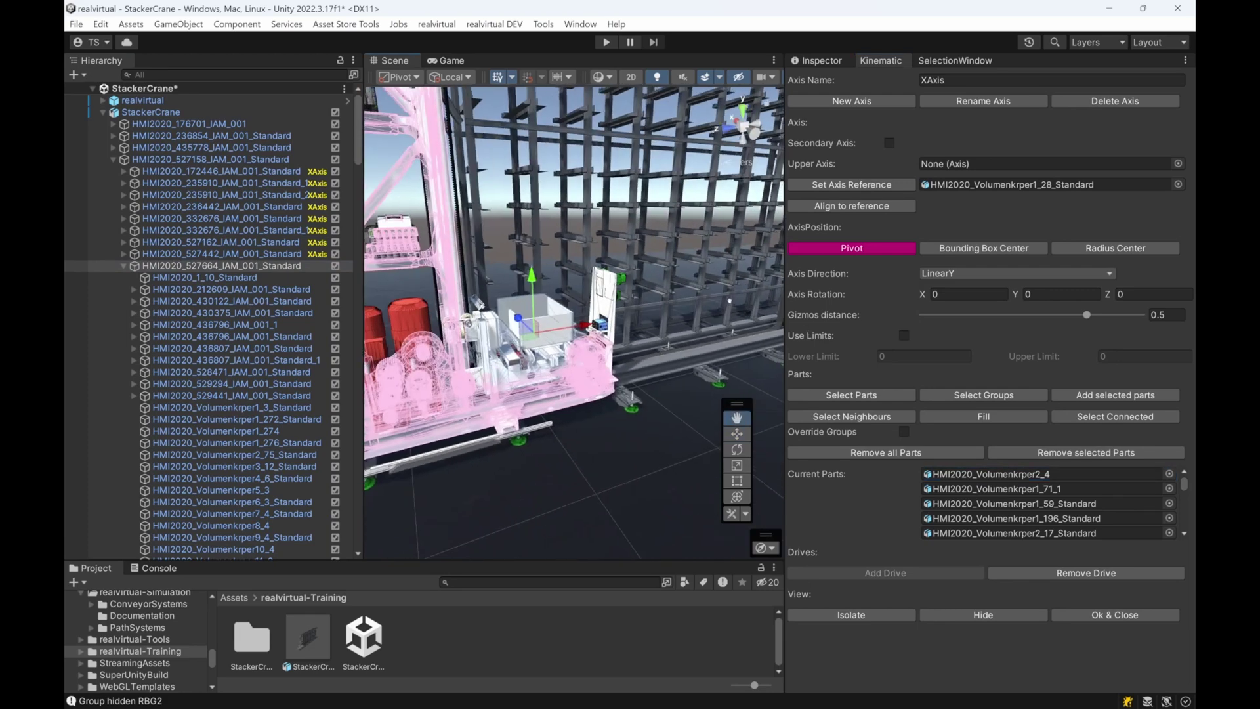
Hide all XAxis parts and inspect the components left around the motors, carriage and floor rail
middle_drag(730, 301, 814, 311)
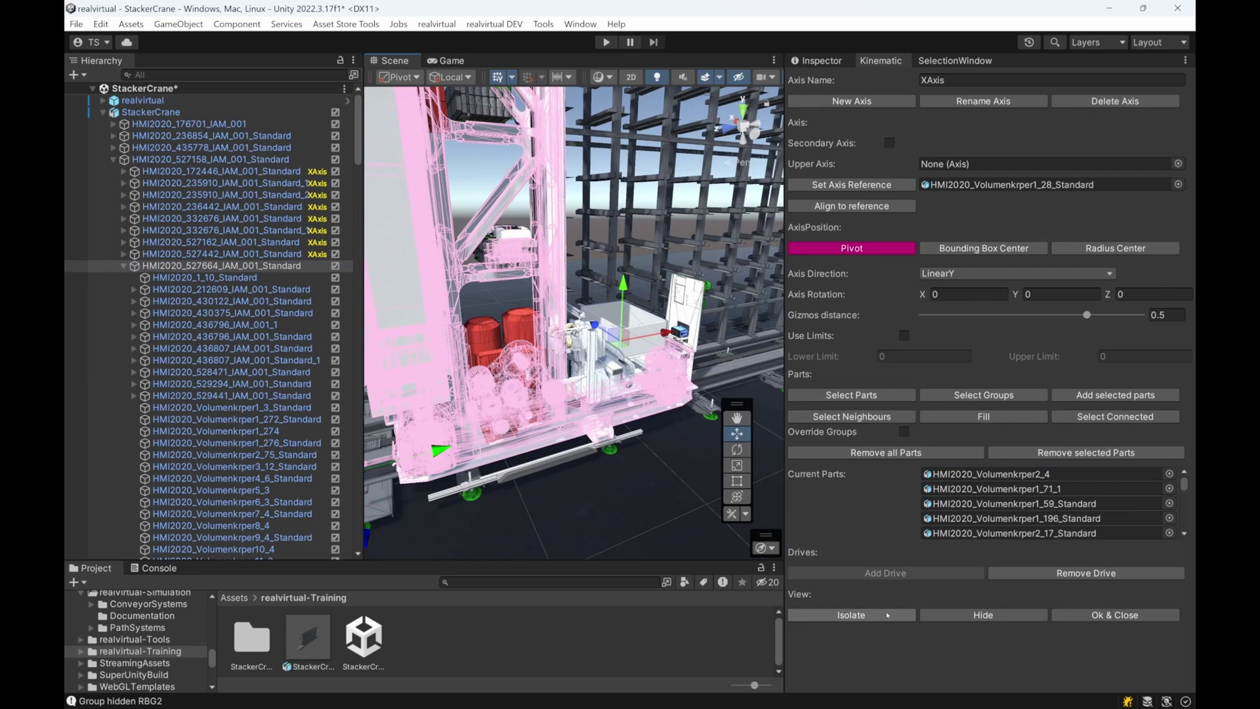
click(984, 617)
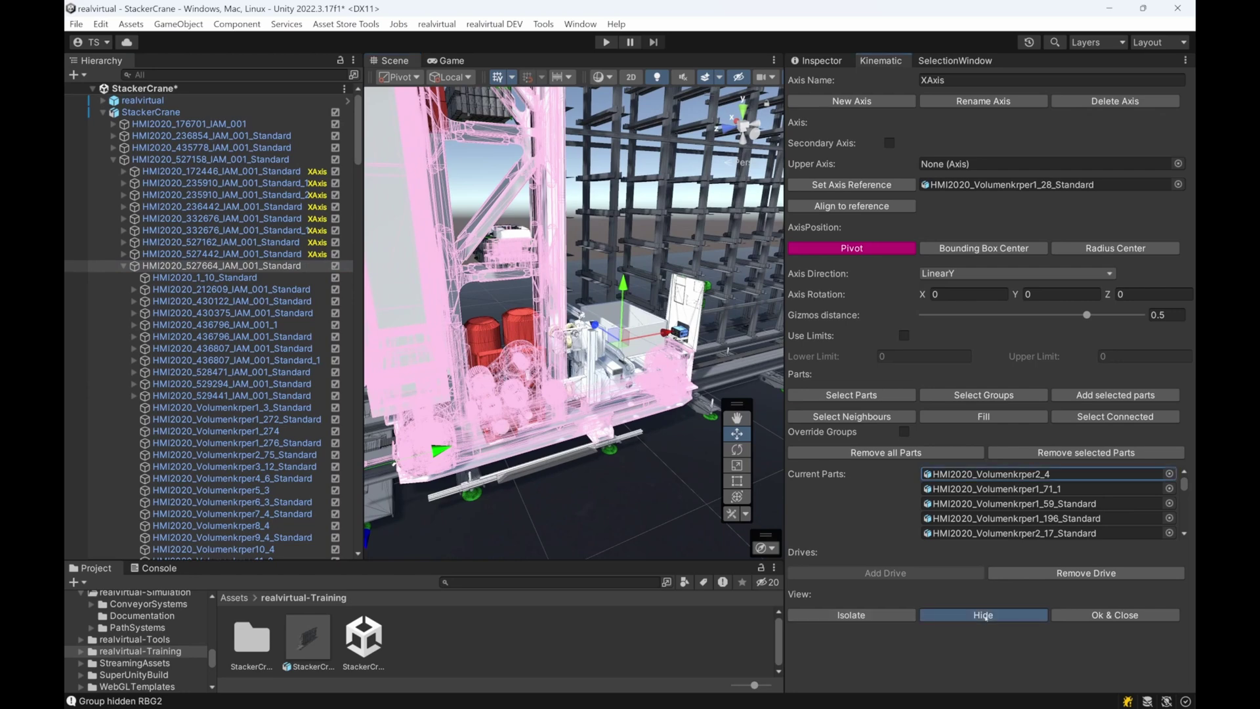
right_drag(607, 442, 534, 537)
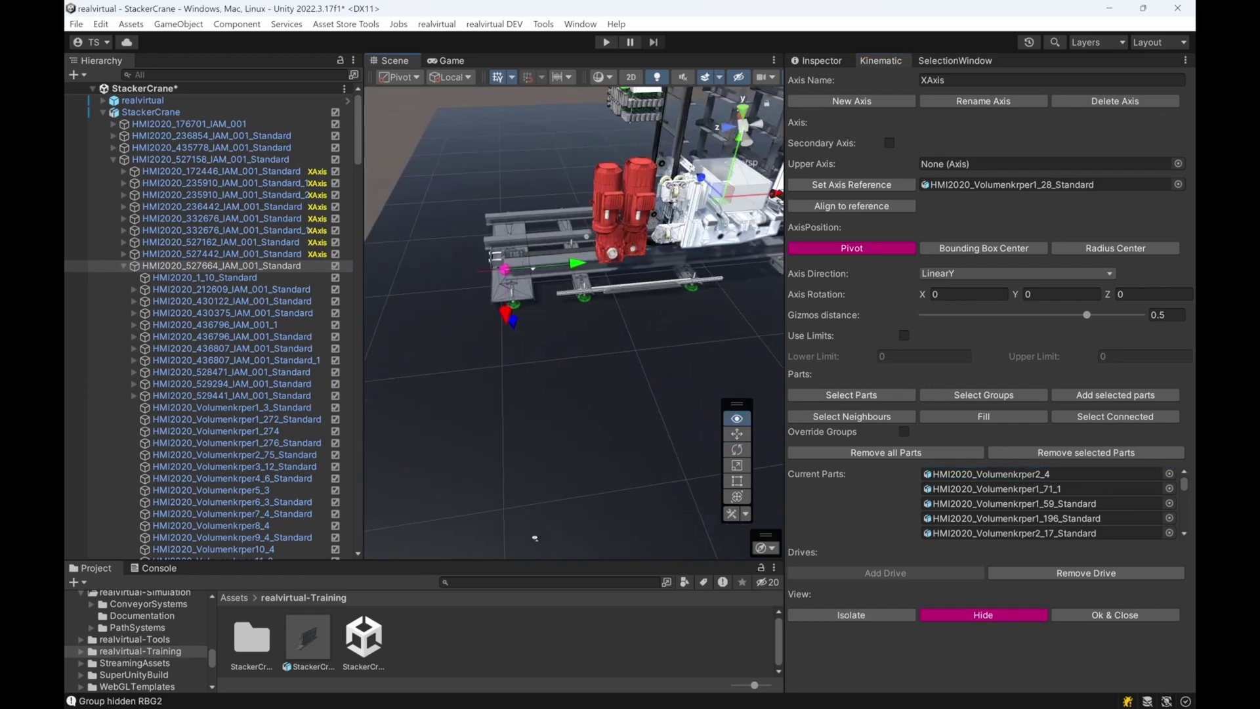
middle_drag(602, 400, 528, 496)
scroll(542, 493, up, 5)
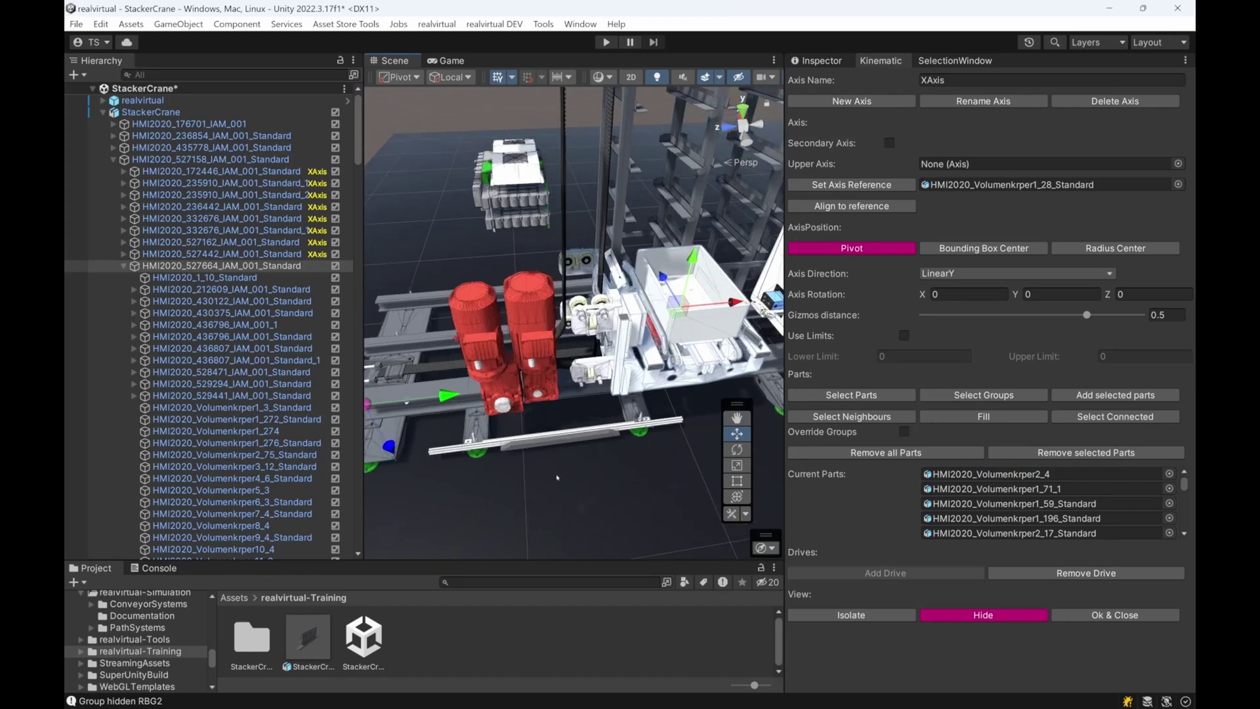
mouse_move(557, 478)
right_down()
mouse_move(607, 453)
mouse_move(535, 468)
right_up()
alt+drag(535, 468, 486, 474)
scroll(486, 474, down, 2)
scroll(558, 306, down, 1)
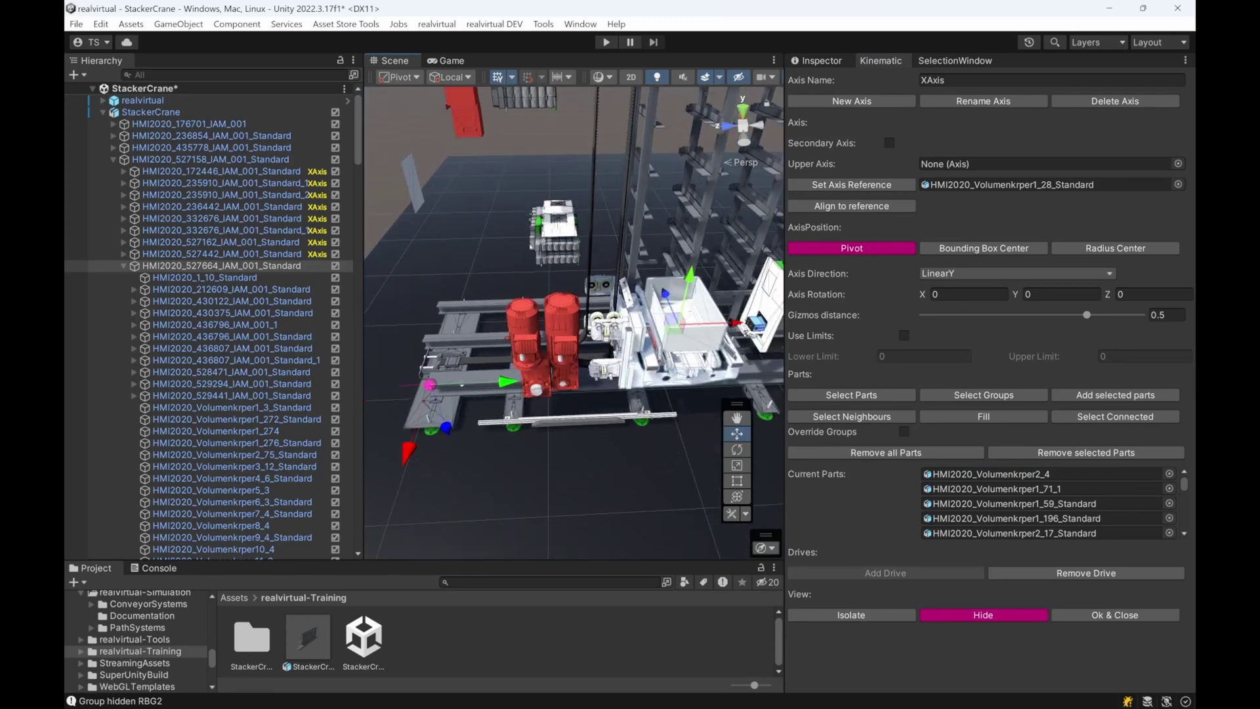
Examine the unassigned subassemblies HMI2020_528758, HMI2020_529282 and HMI2020_529941 to identify which crane components they contain
click(462, 385)
click(555, 240)
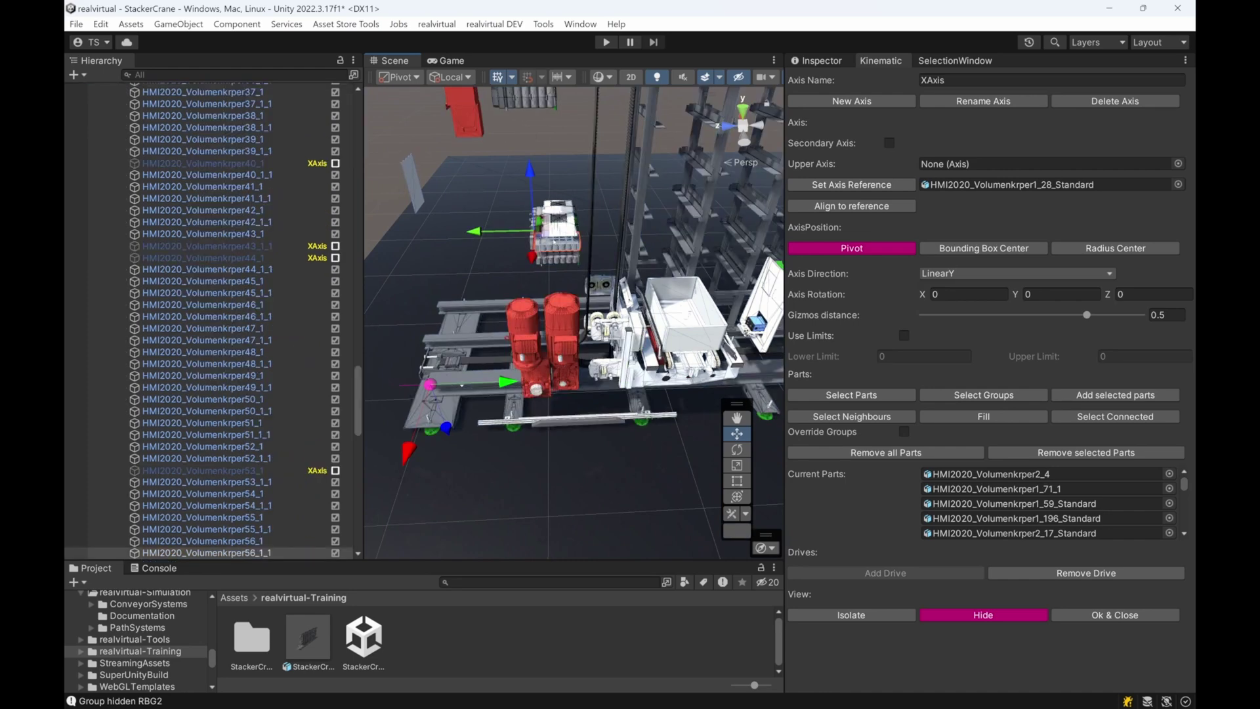
scroll(248, 472, up, 10)
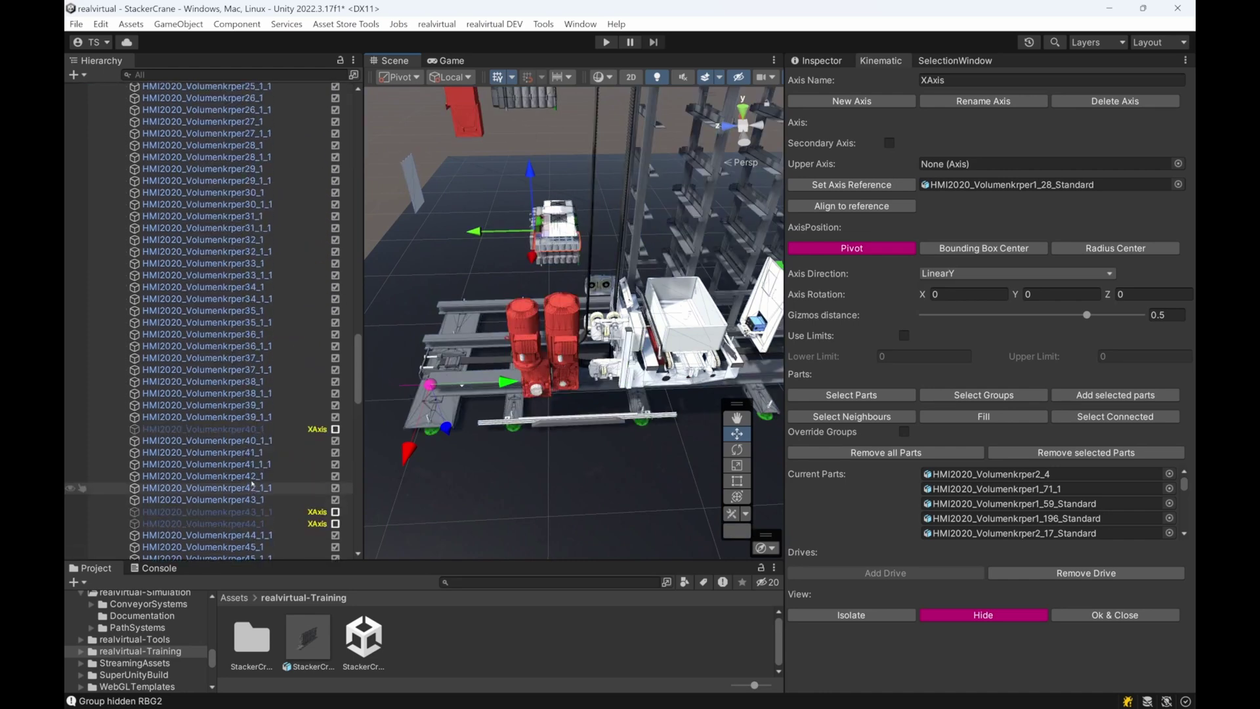
scroll(248, 470, up, 15)
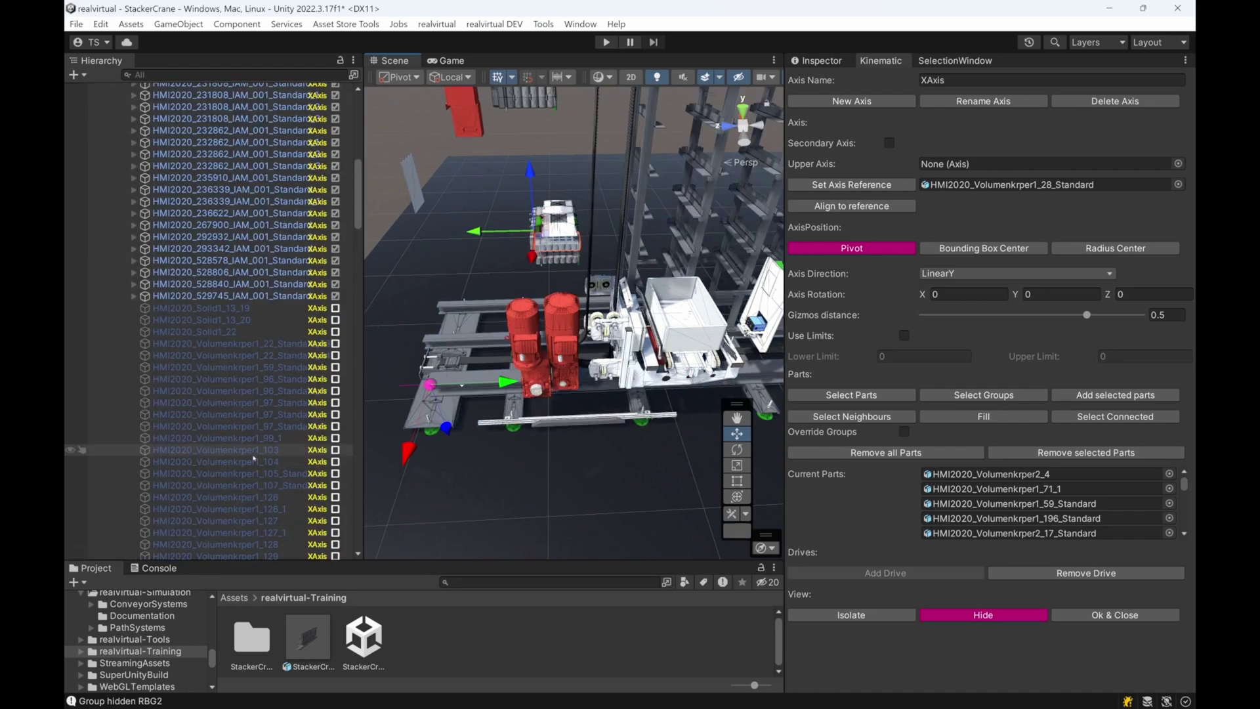
scroll(263, 455, down, 6)
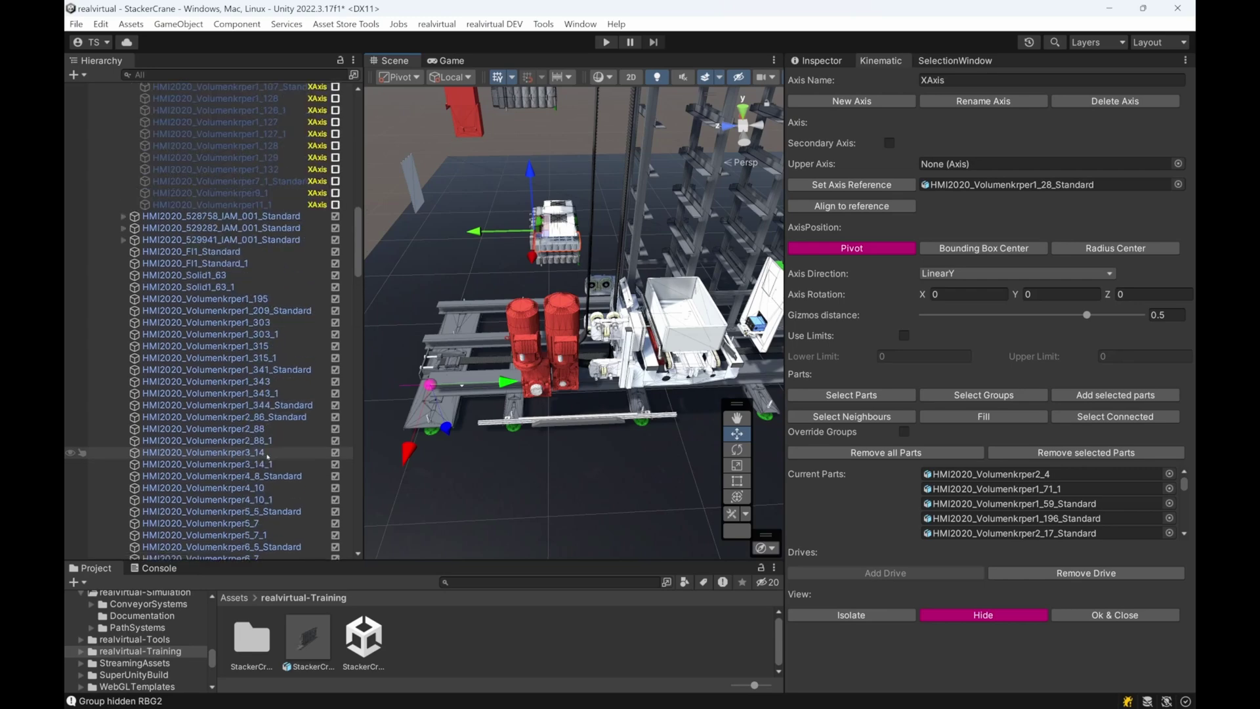
click(324, 329)
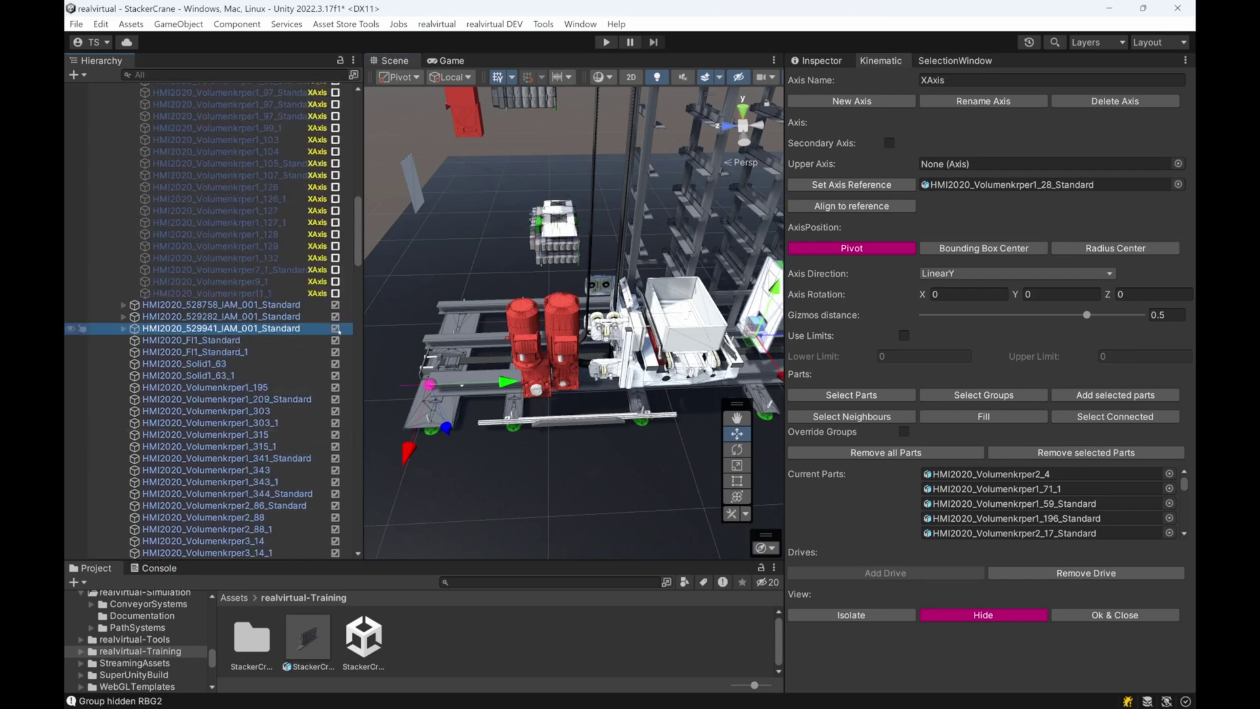
scroll(292, 343, down, 4)
scroll(308, 222, up, 1)
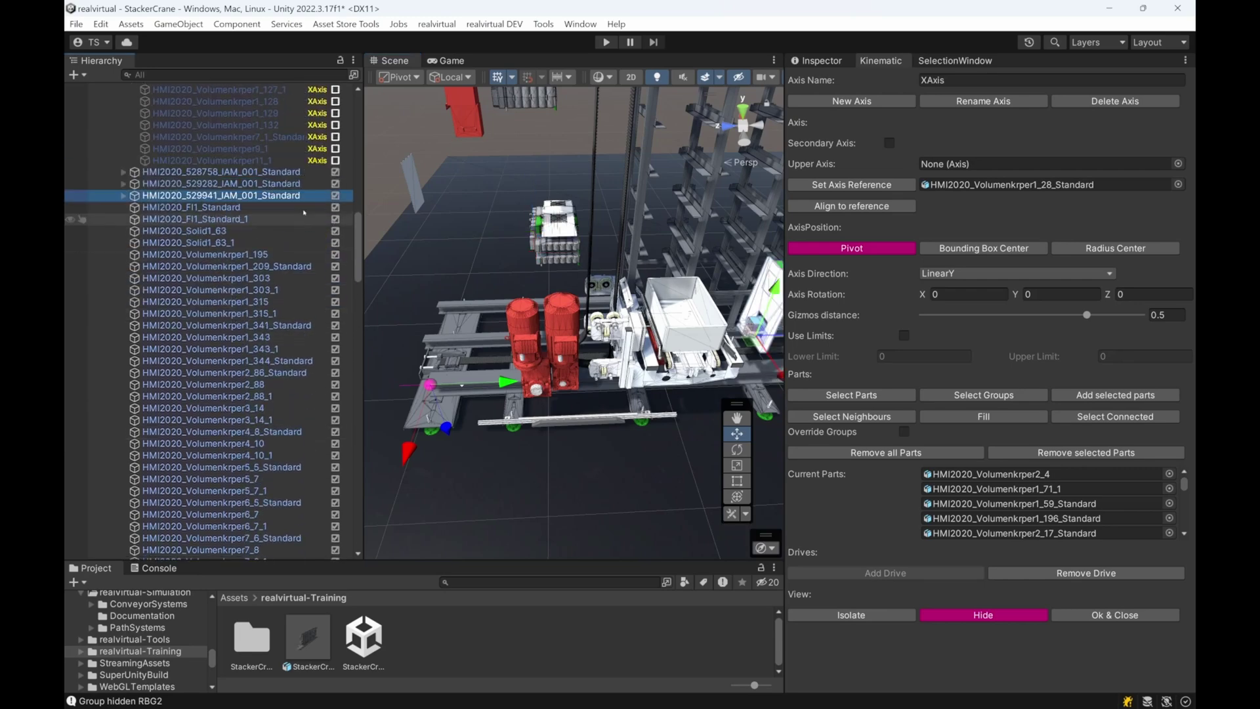
middle_drag(603, 265, 533, 275)
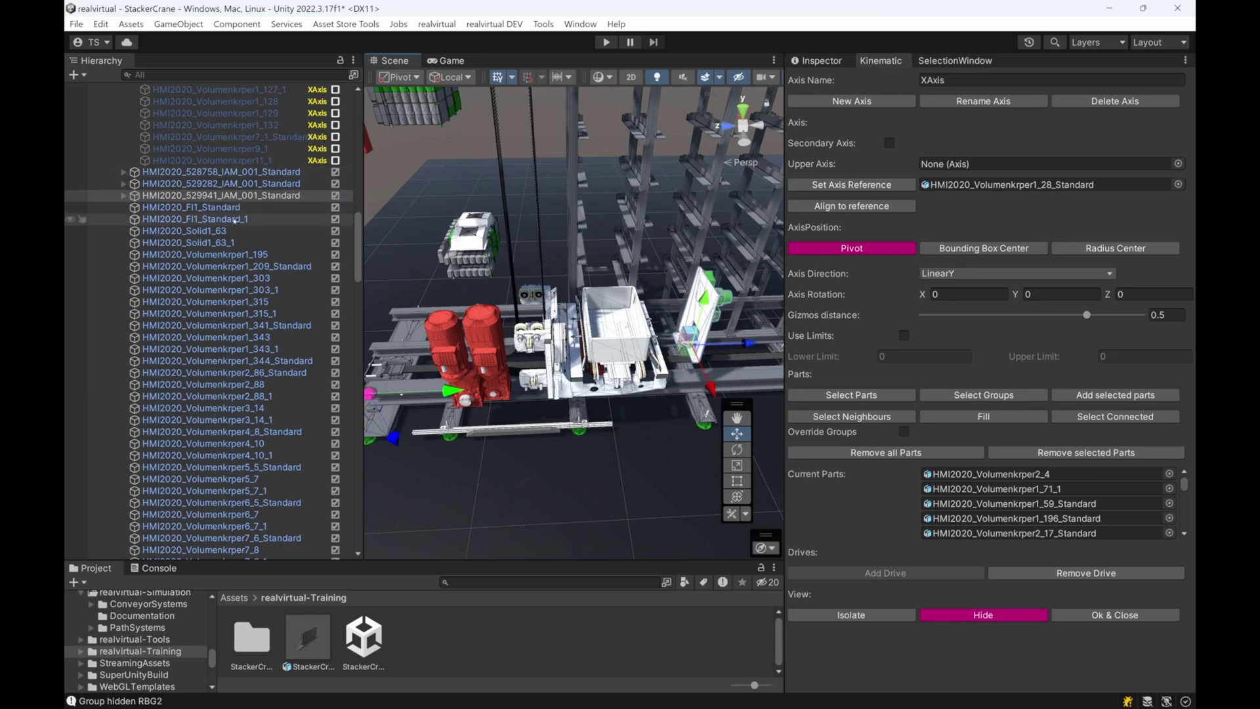
click(260, 186)
click(267, 205)
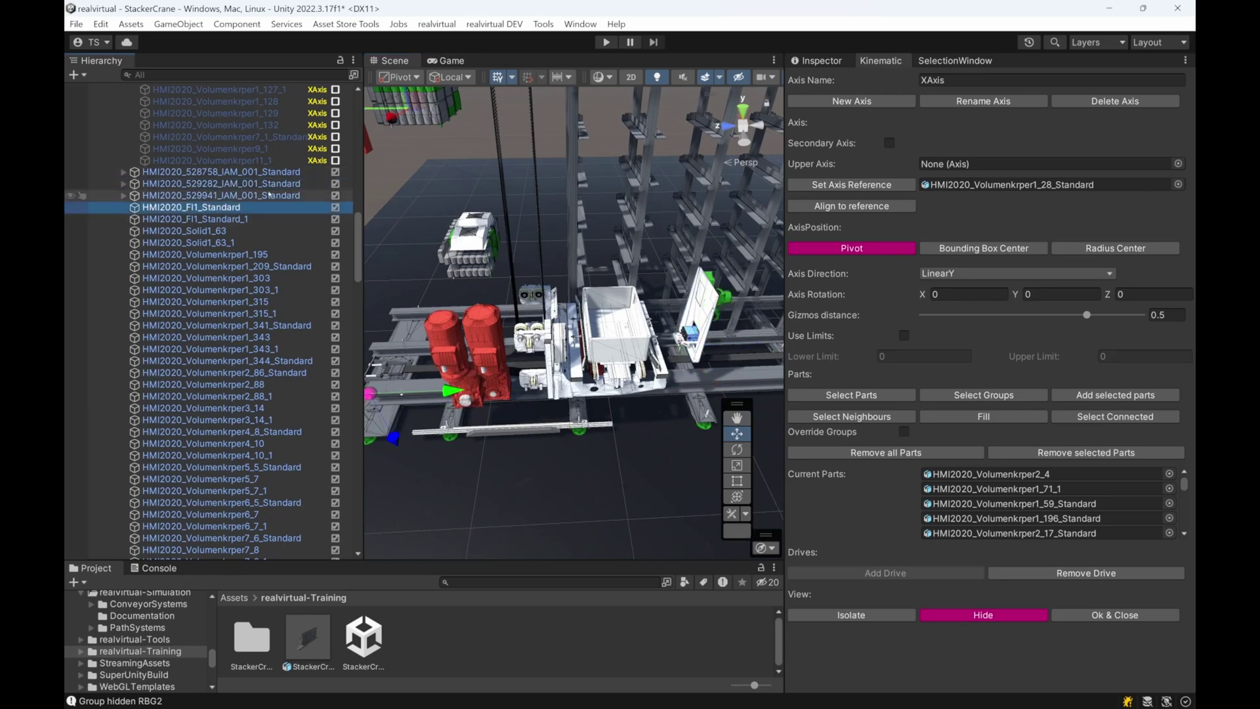
click(273, 196)
click(276, 175)
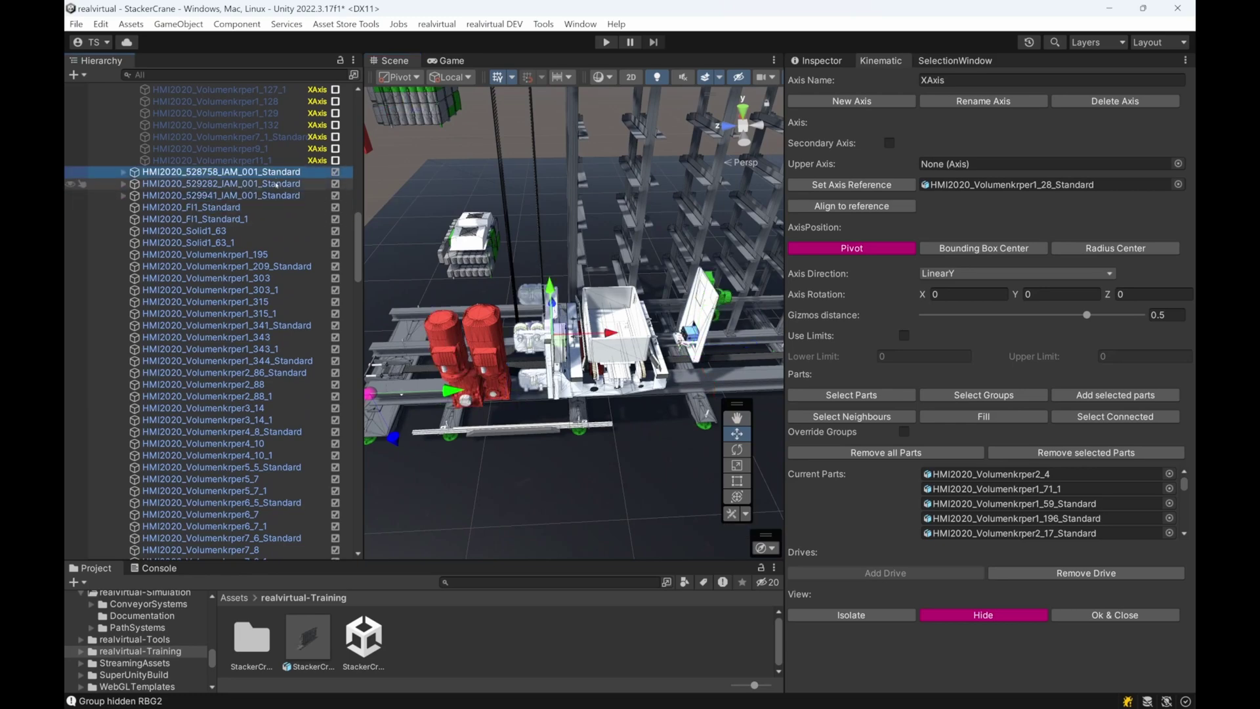
click(277, 185)
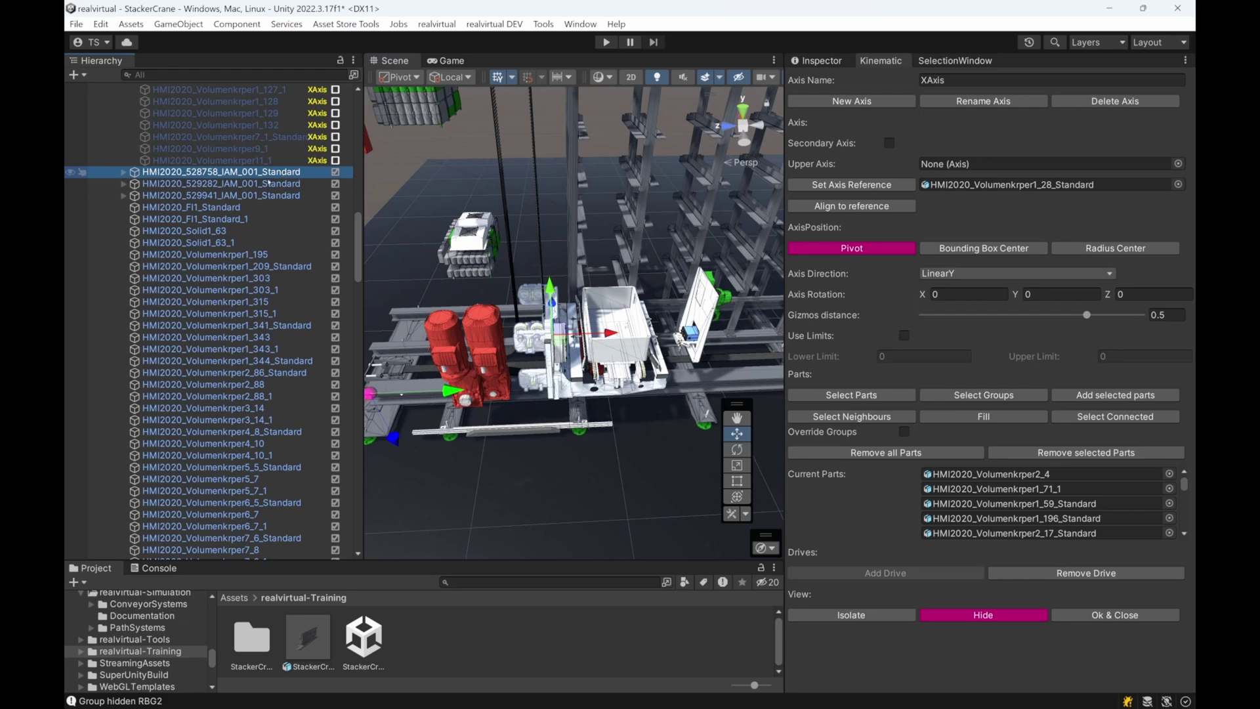
scroll(596, 401, up, 4)
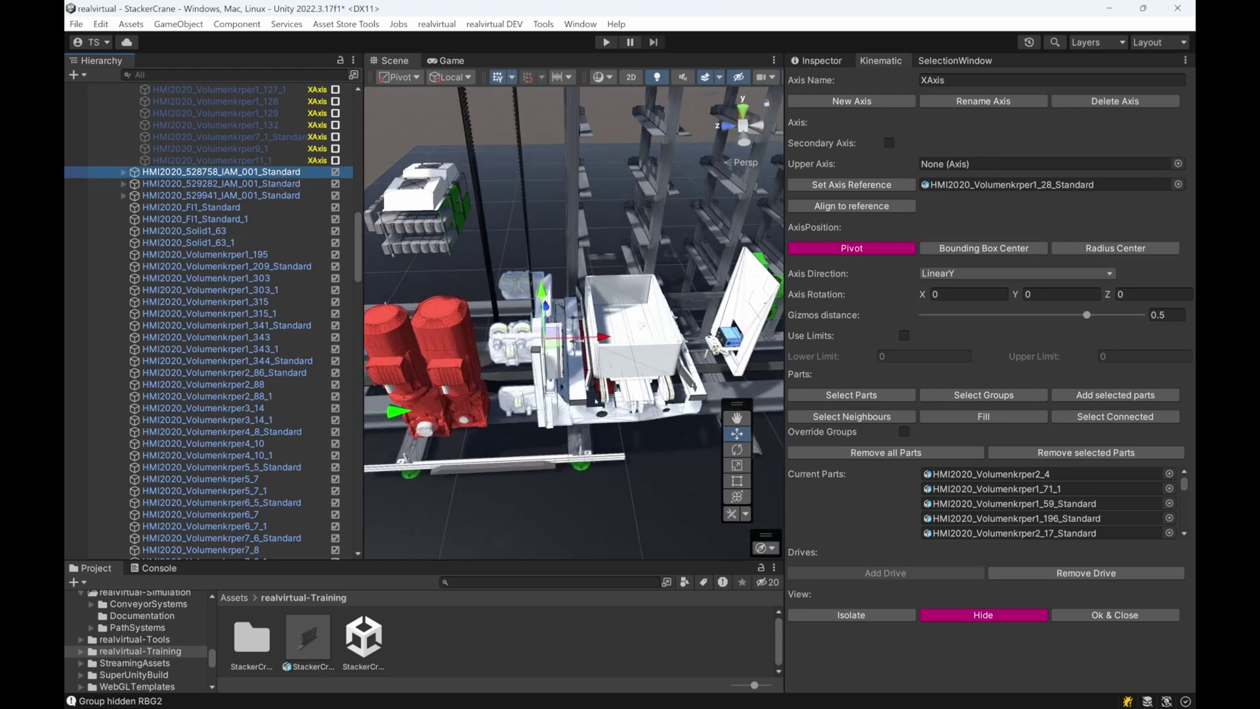
Add the subassemblies HMI2020_529282_IAM_001_Standard and HMI2020_529941_IAM_001_Standard to the XAxis parts
click(265, 184)
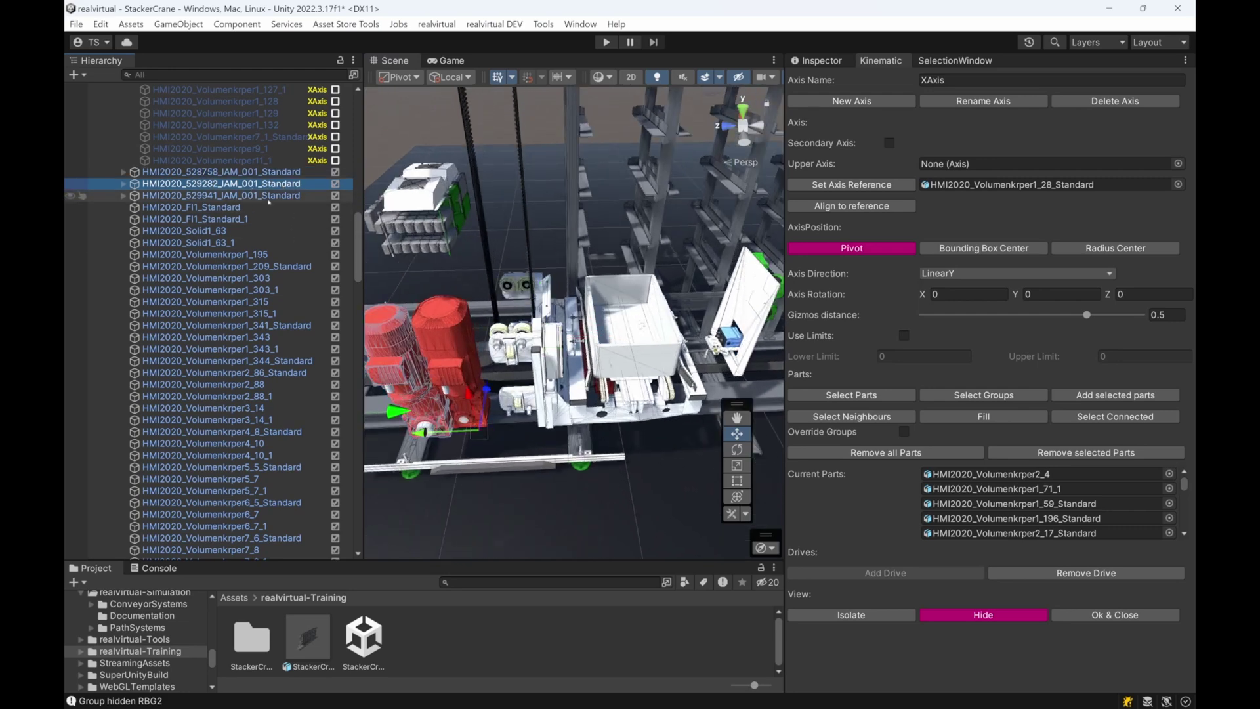
ctrl+click(266, 196)
key(f)
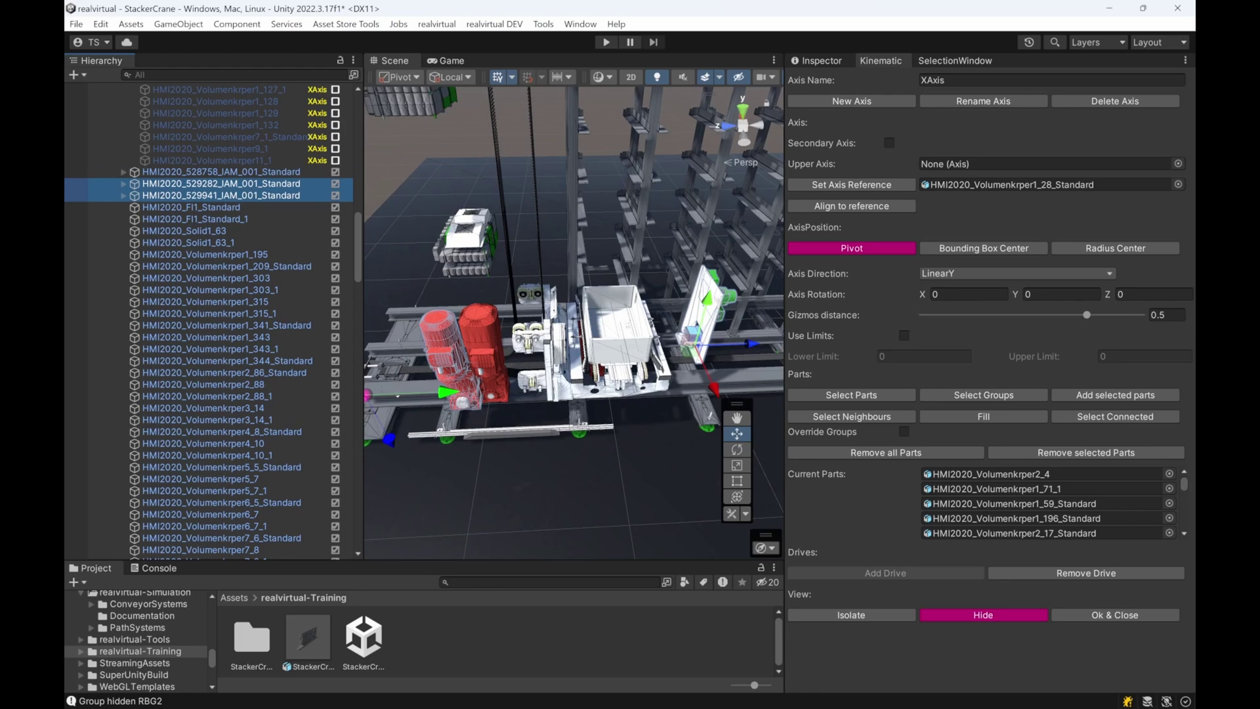
click(1126, 398)
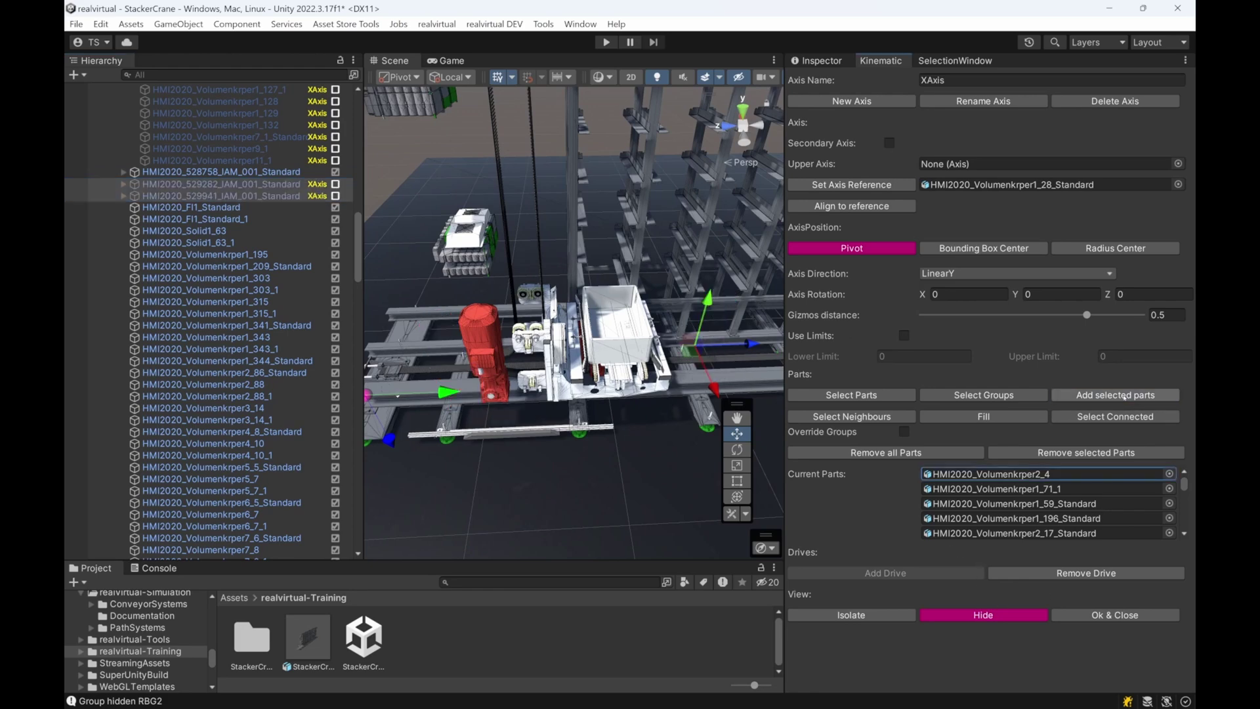
Examine the remaining red motor, the loose parts below the subassemblies and HMI2020_528758_IAM_001_Standard to see where they belong
click(482, 339)
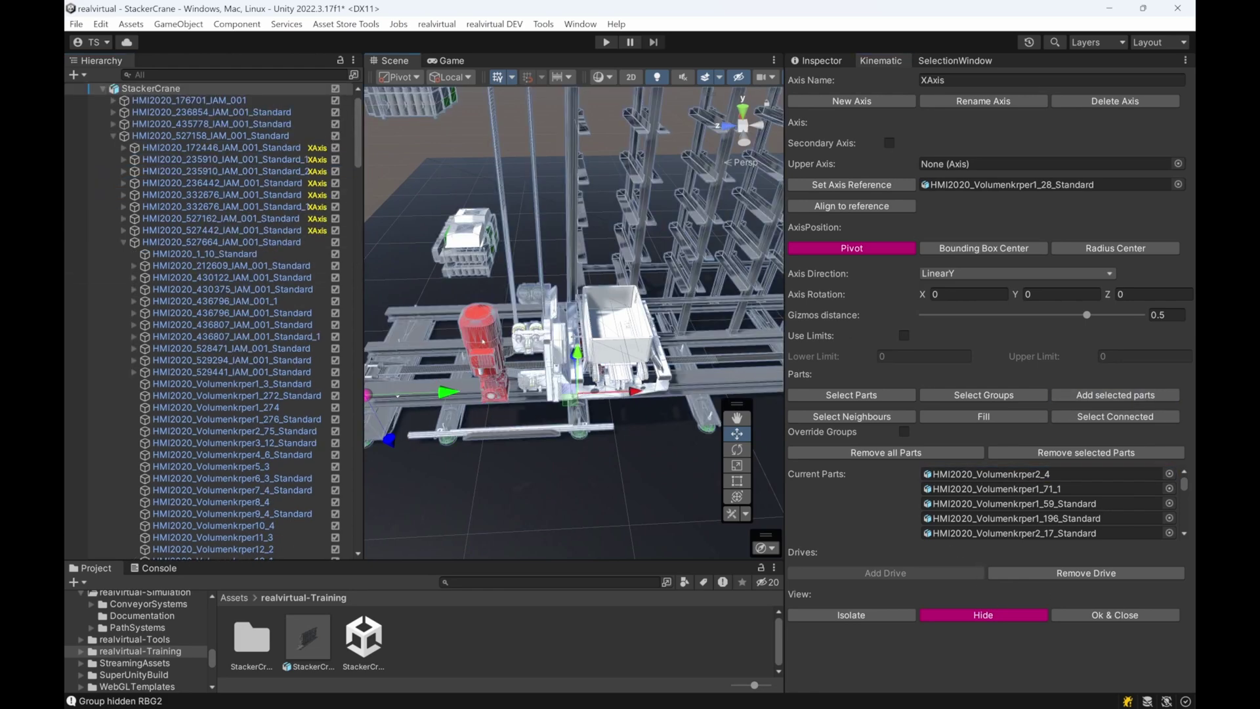
click(482, 341)
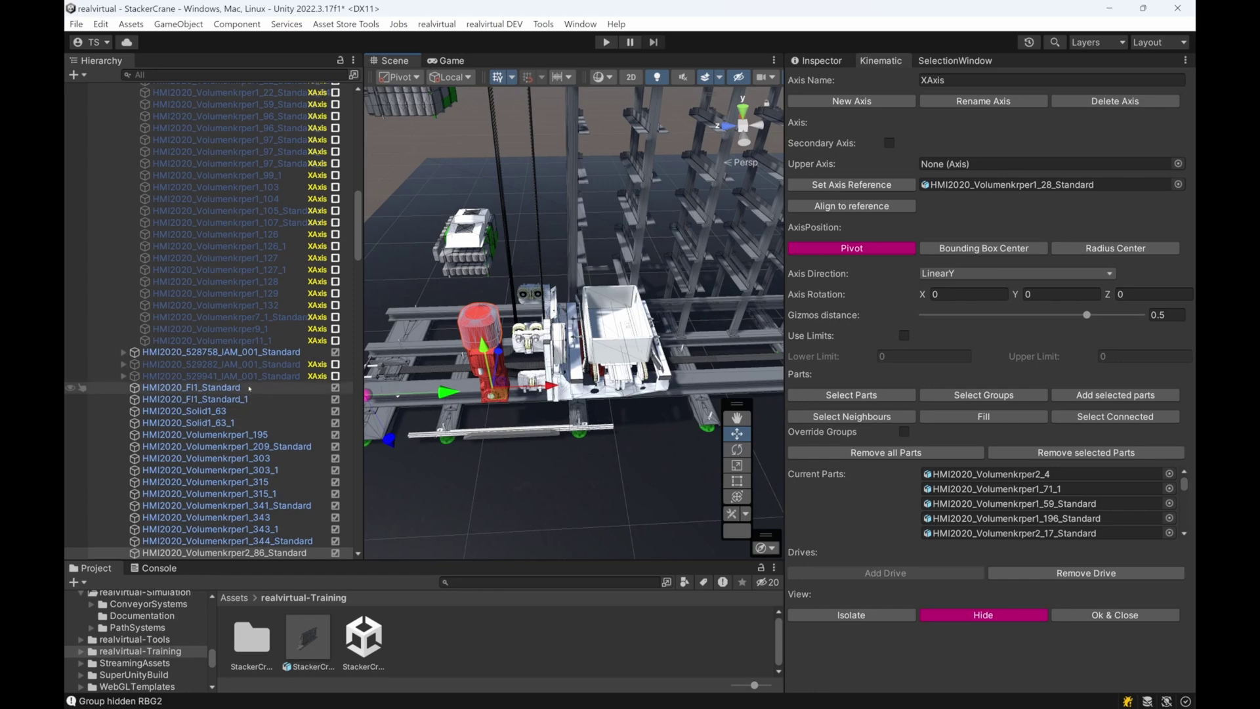
click(263, 544)
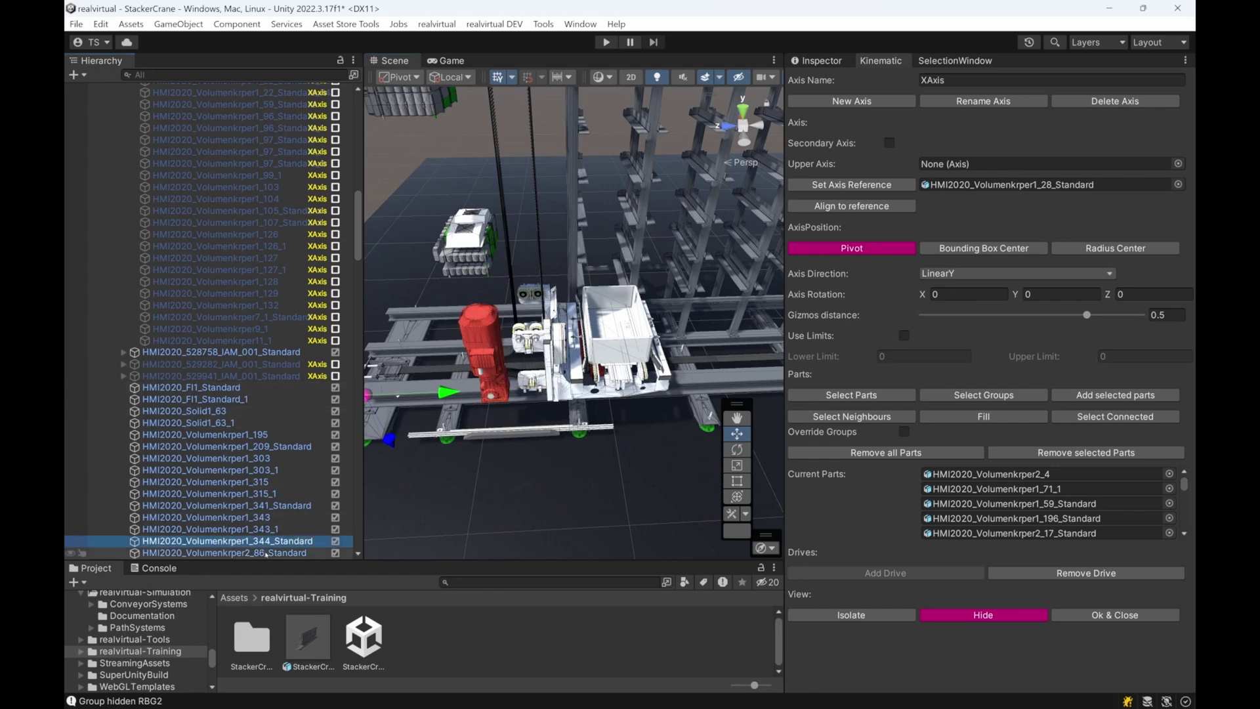
click(230, 434)
click(223, 400)
scroll(238, 403, down, 2)
scroll(238, 420, down, 3)
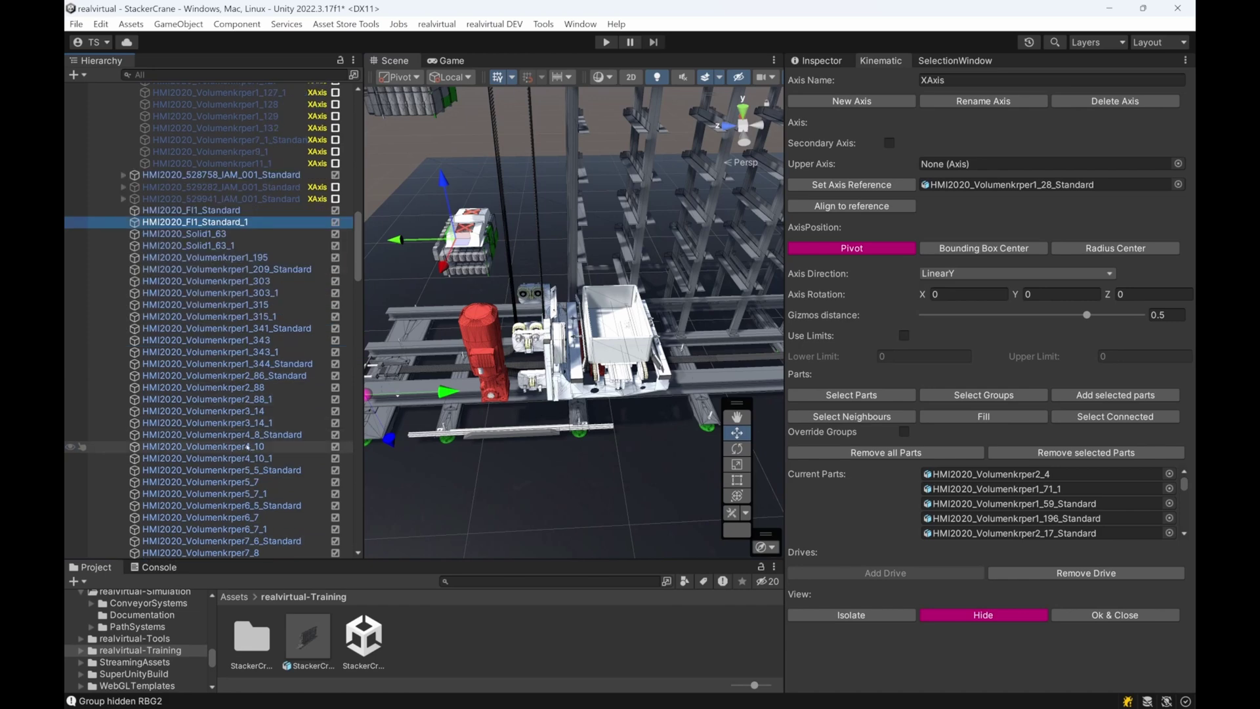
scroll(230, 394, up, 2)
click(218, 301)
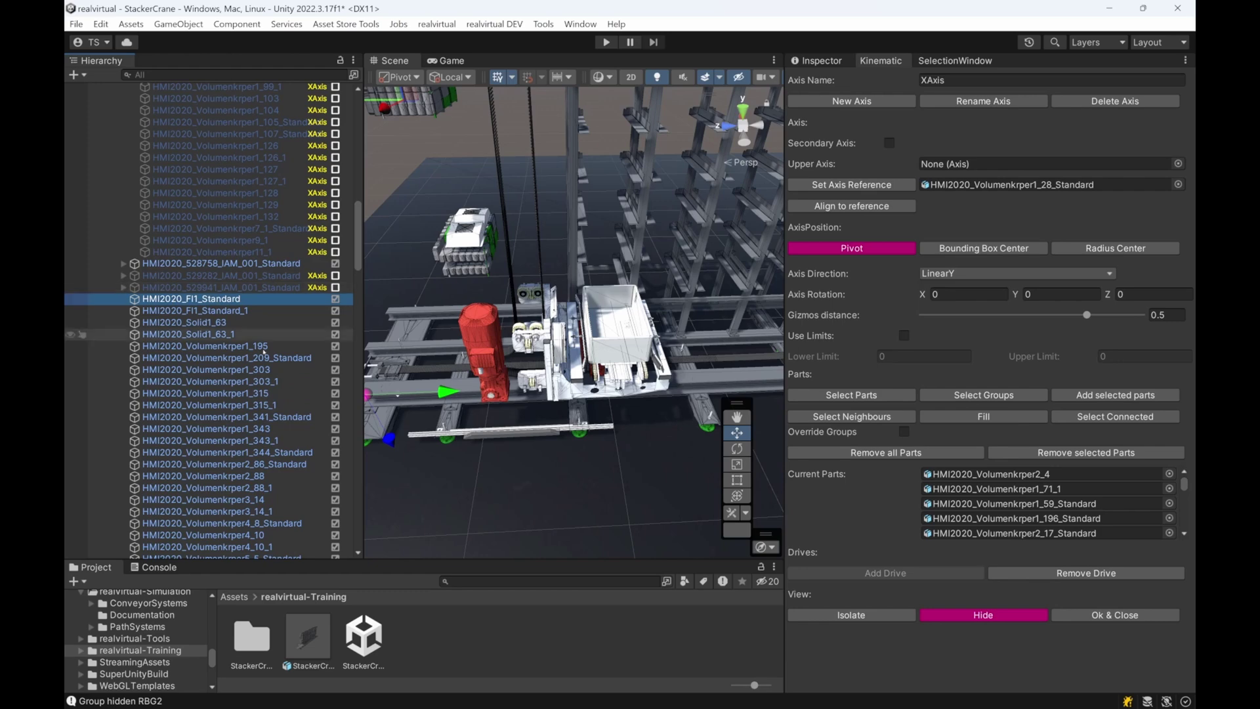
click(280, 266)
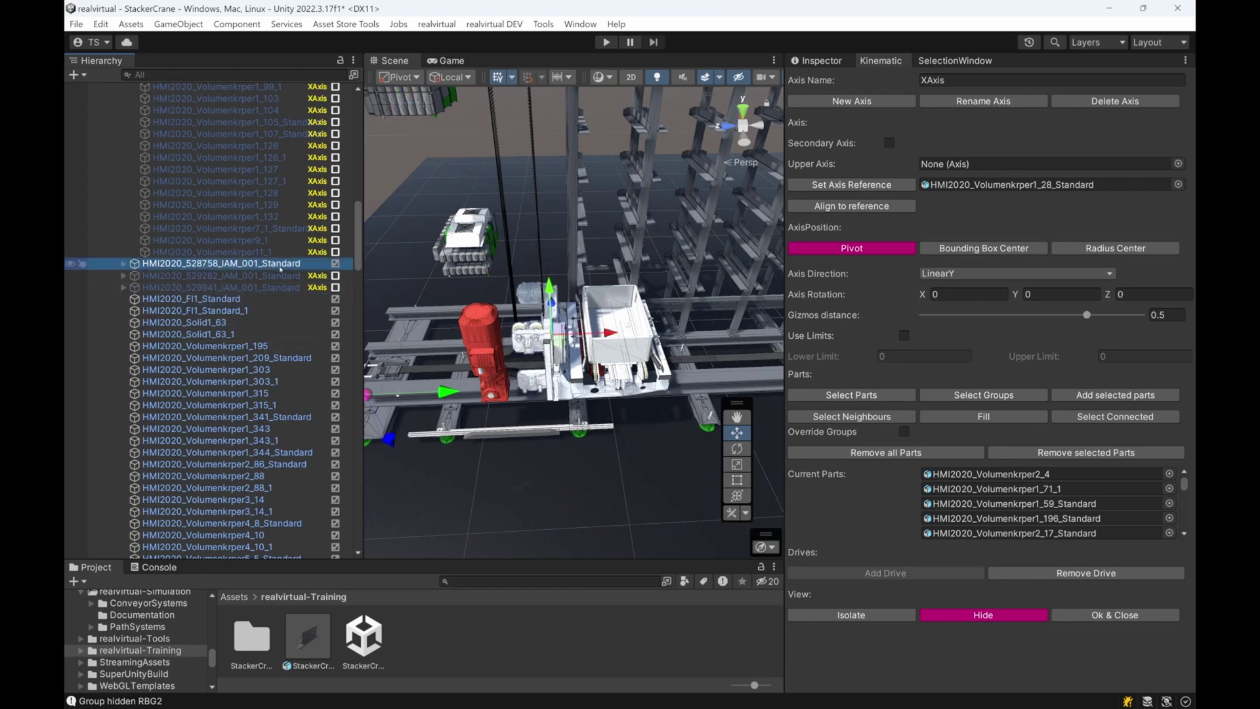
Add all loose parts from HMI2020_FI1_Standard through HMI2020_Volumenkrper89_1_1 to the XAxis parts
click(267, 301)
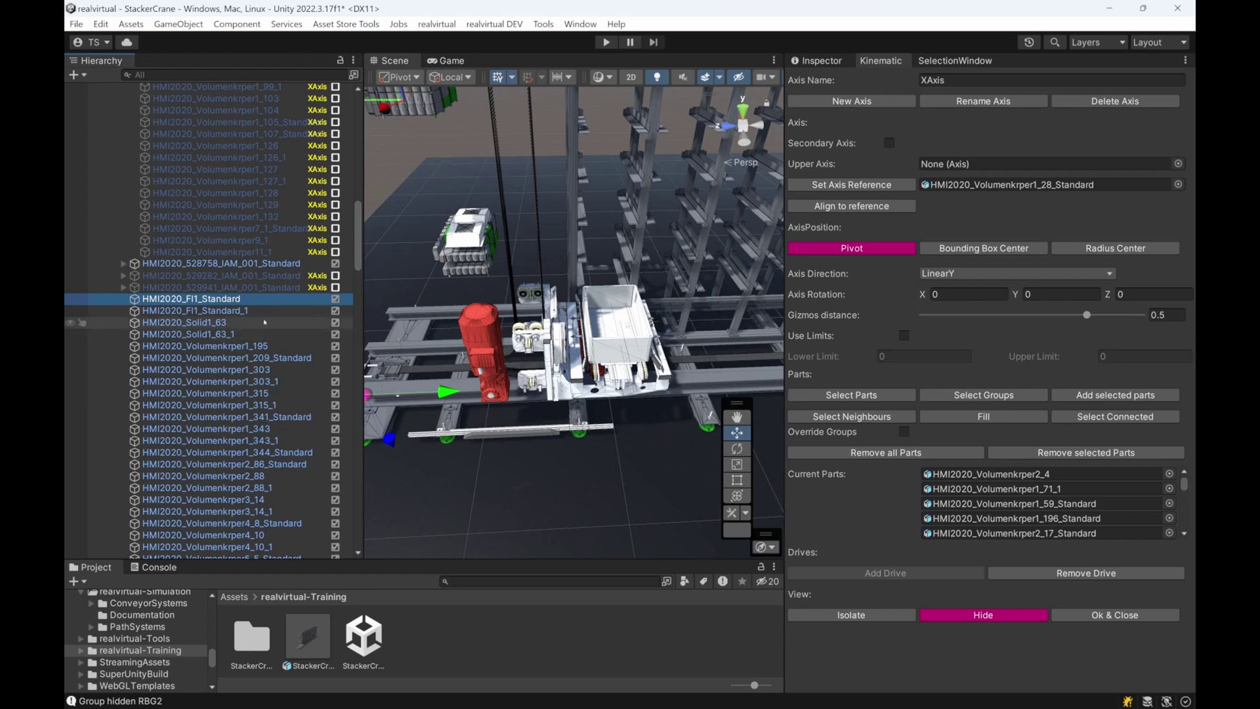
shift+click(265, 322)
shift+click(269, 358)
shift+click(276, 417)
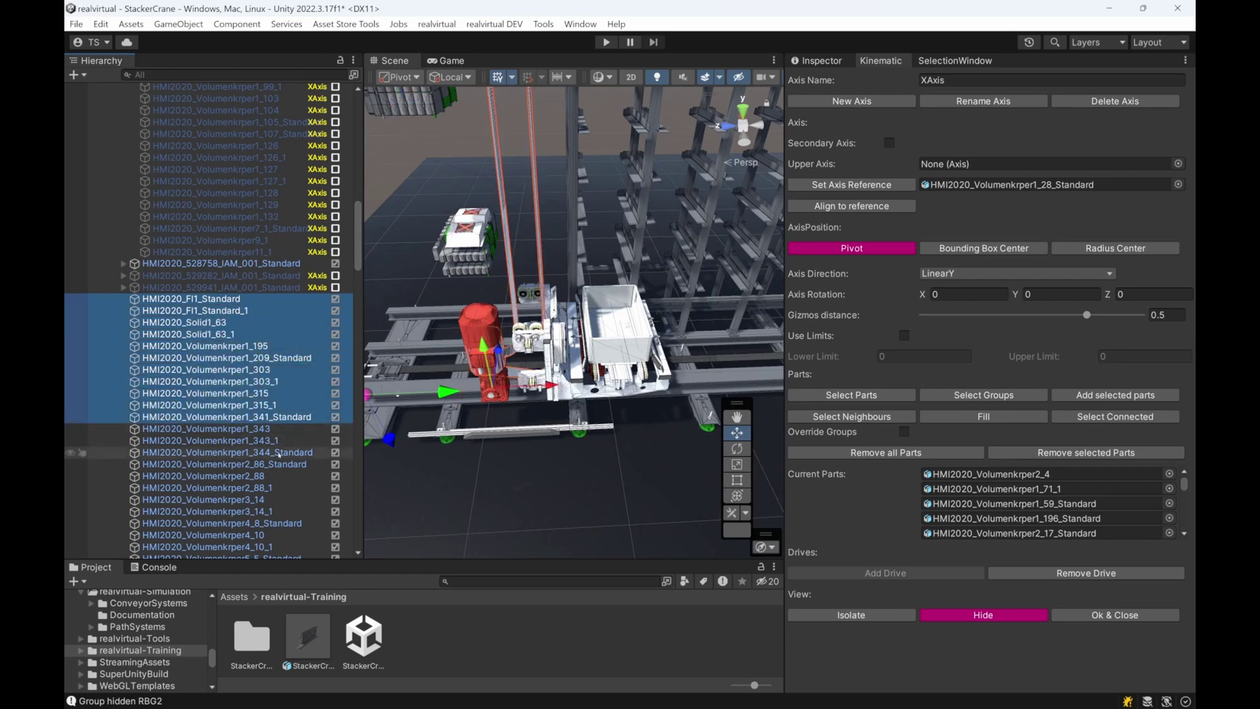
shift+click(279, 454)
scroll(279, 450, down, 15)
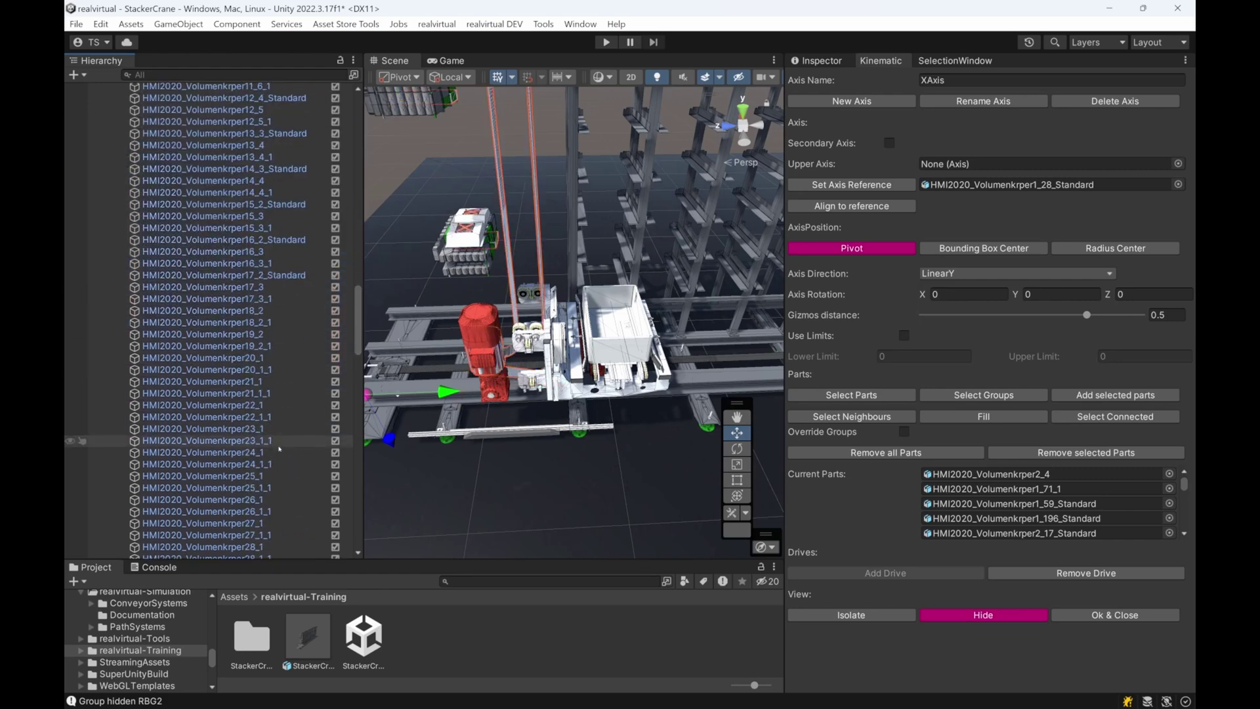
scroll(279, 449, down, 14)
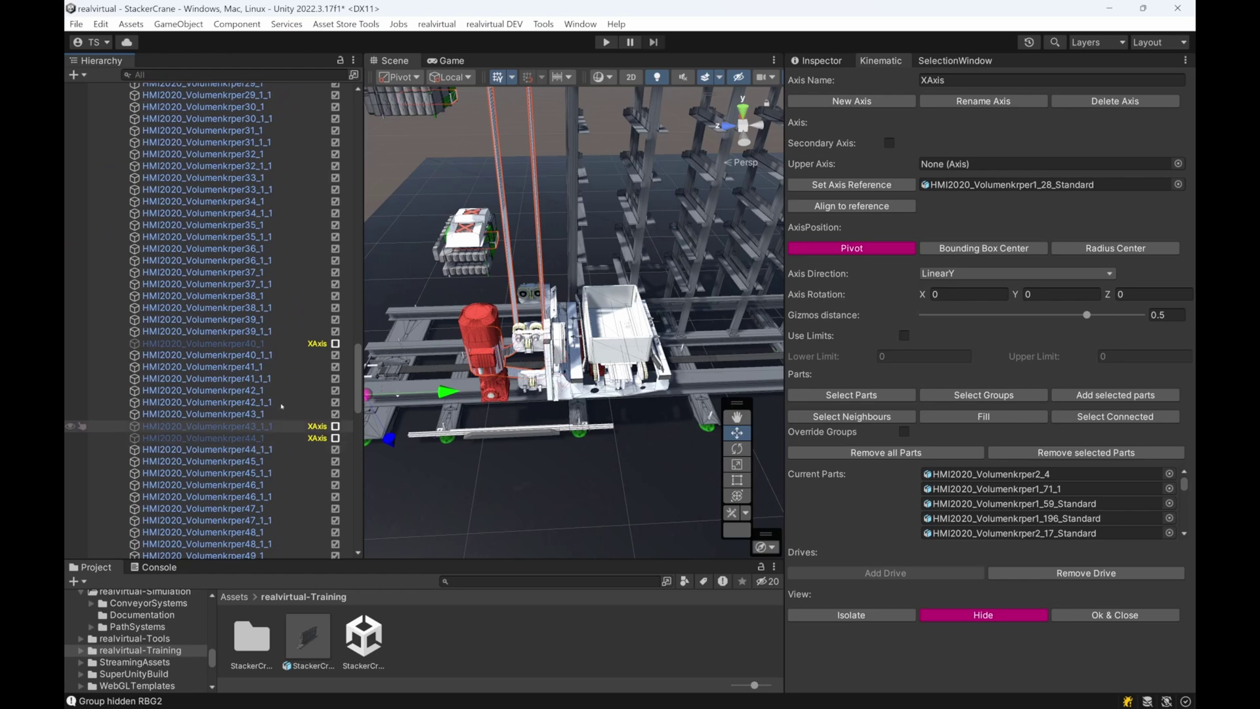
shift+click(262, 331)
scroll(283, 214, up, 6)
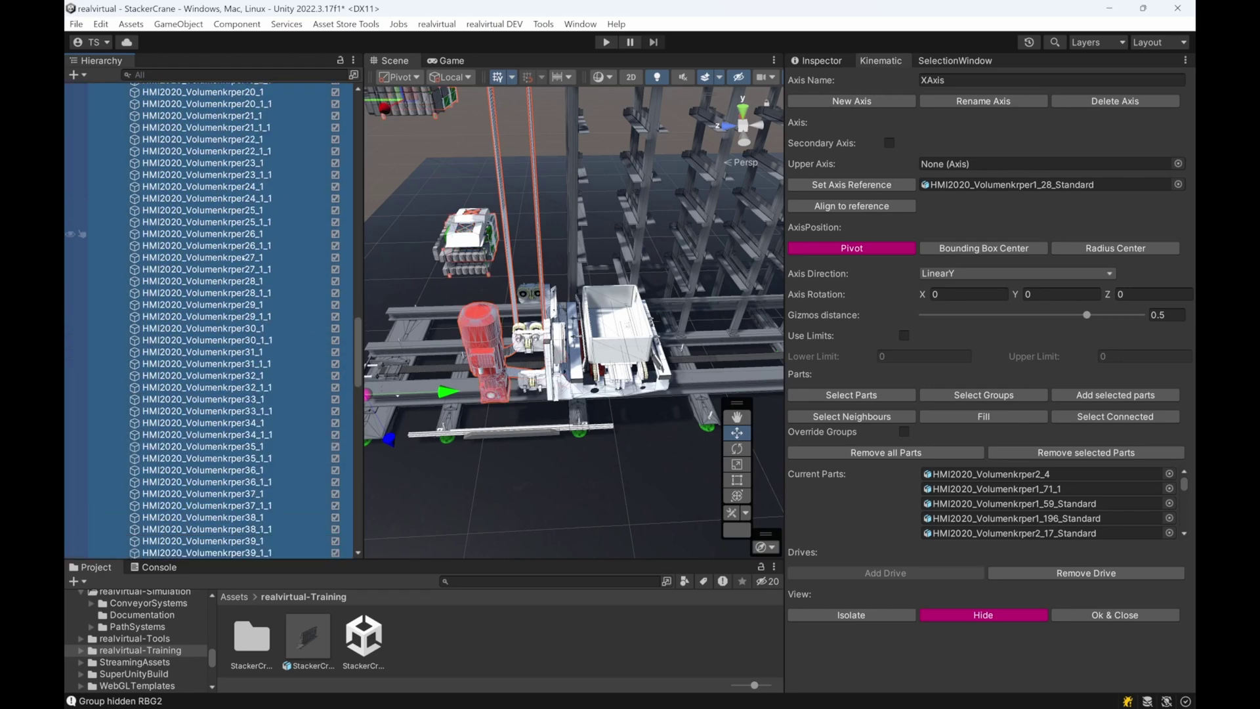
scroll(261, 328, down, 20)
scroll(268, 345, down, 6)
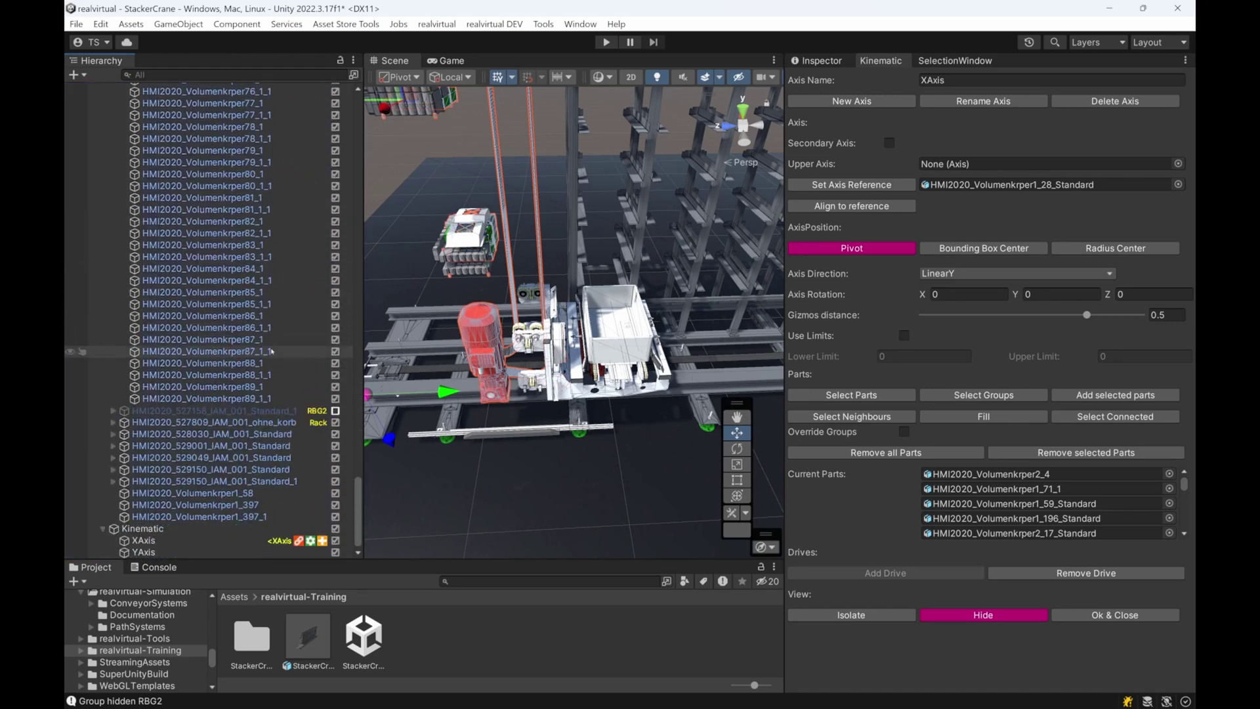
shift+click(267, 399)
scroll(232, 257, up, 6)
scroll(231, 254, up, 1)
scroll(447, 233, down, 13)
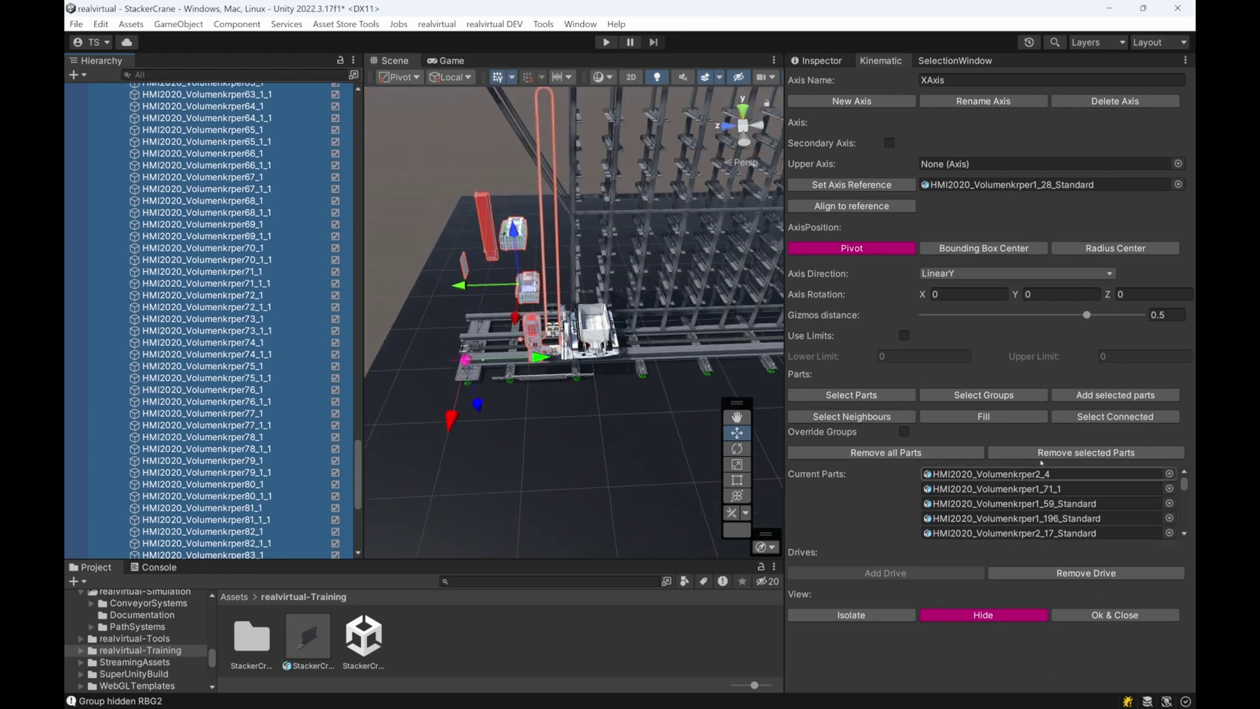
click(1116, 395)
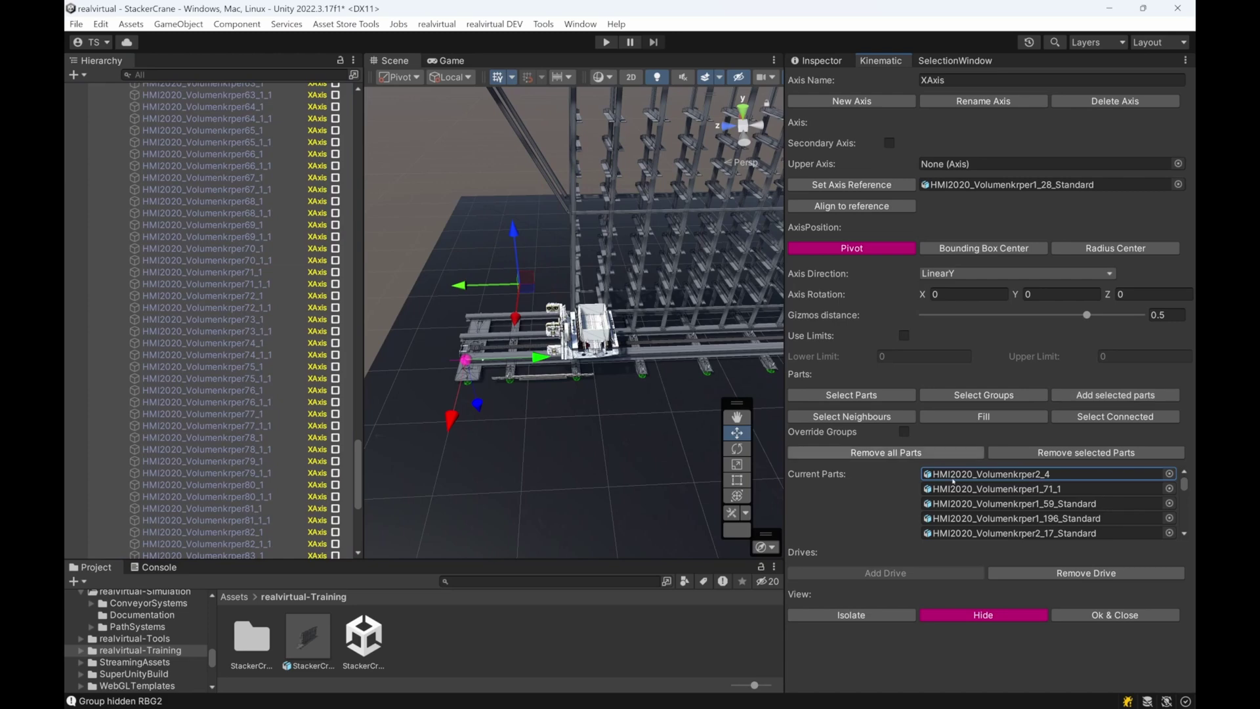
Unhide the XAxis parts and isolate them in the scene
click(984, 615)
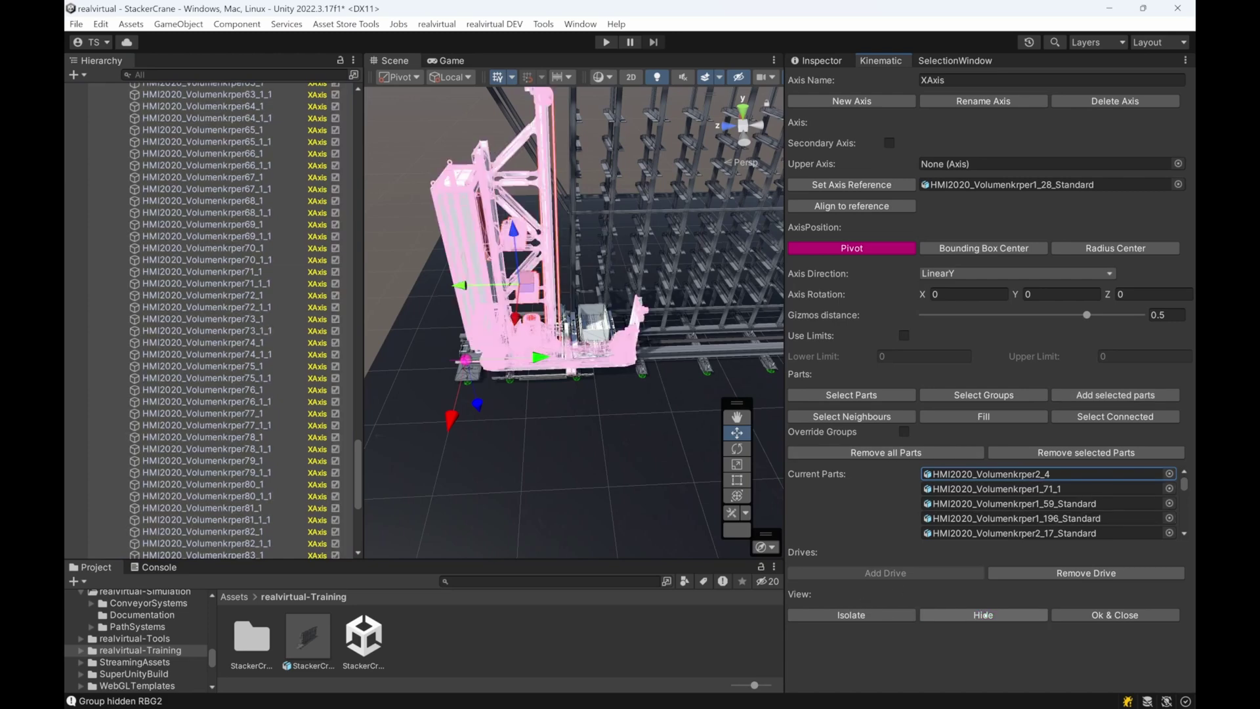
click(985, 615)
click(874, 620)
click(873, 616)
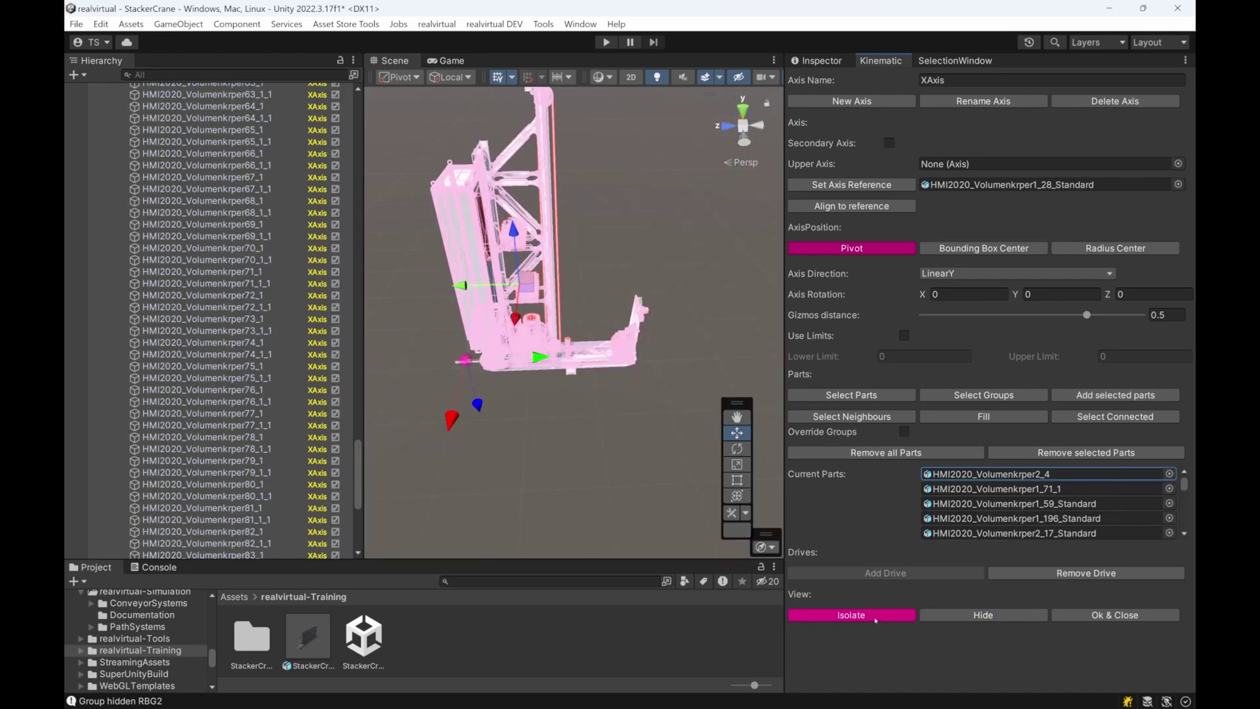
Collapse the StackerCrane hierarchy and check the isolated XAxis parts in the scene
click(315, 167)
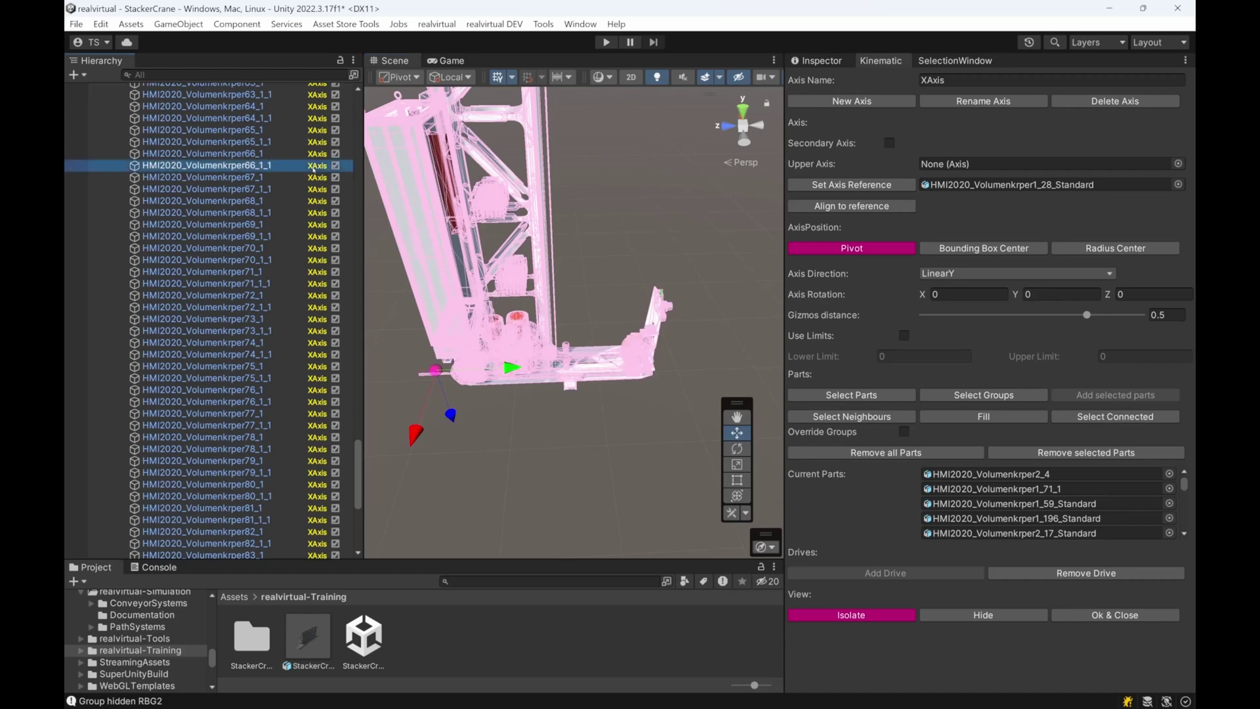
drag(363, 89, 355, 89)
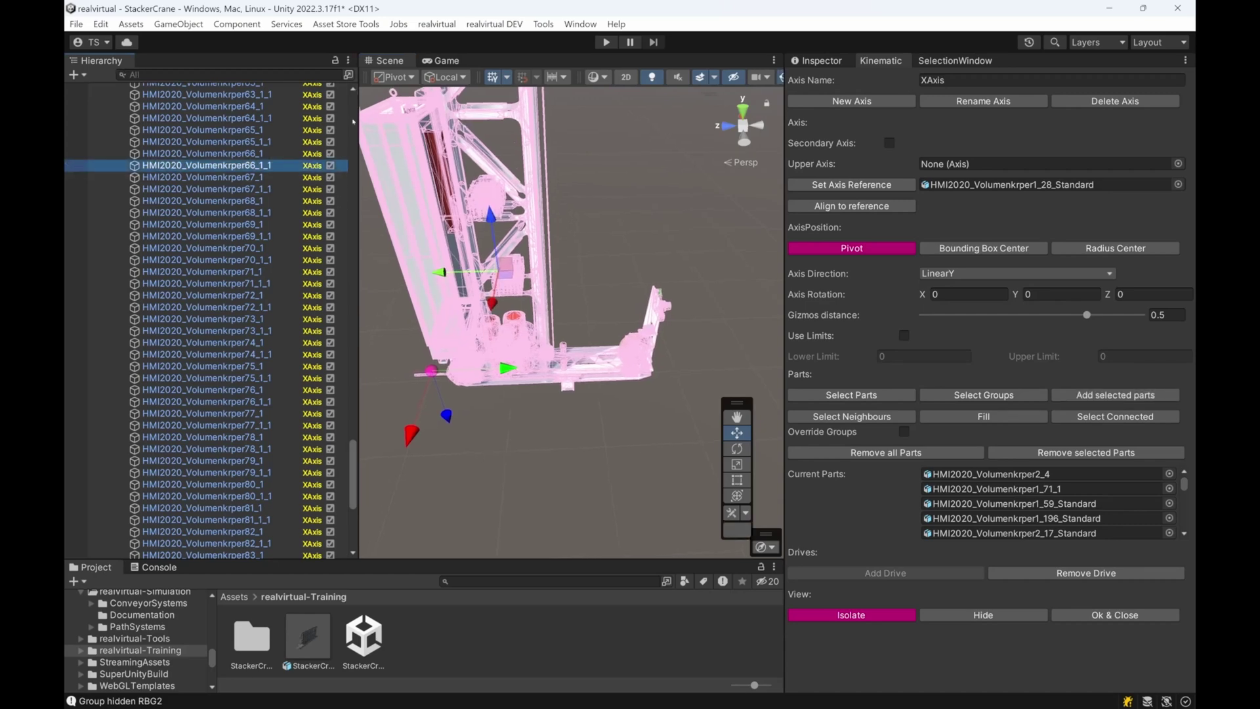
scroll(183, 115, up, 20)
click(183, 114)
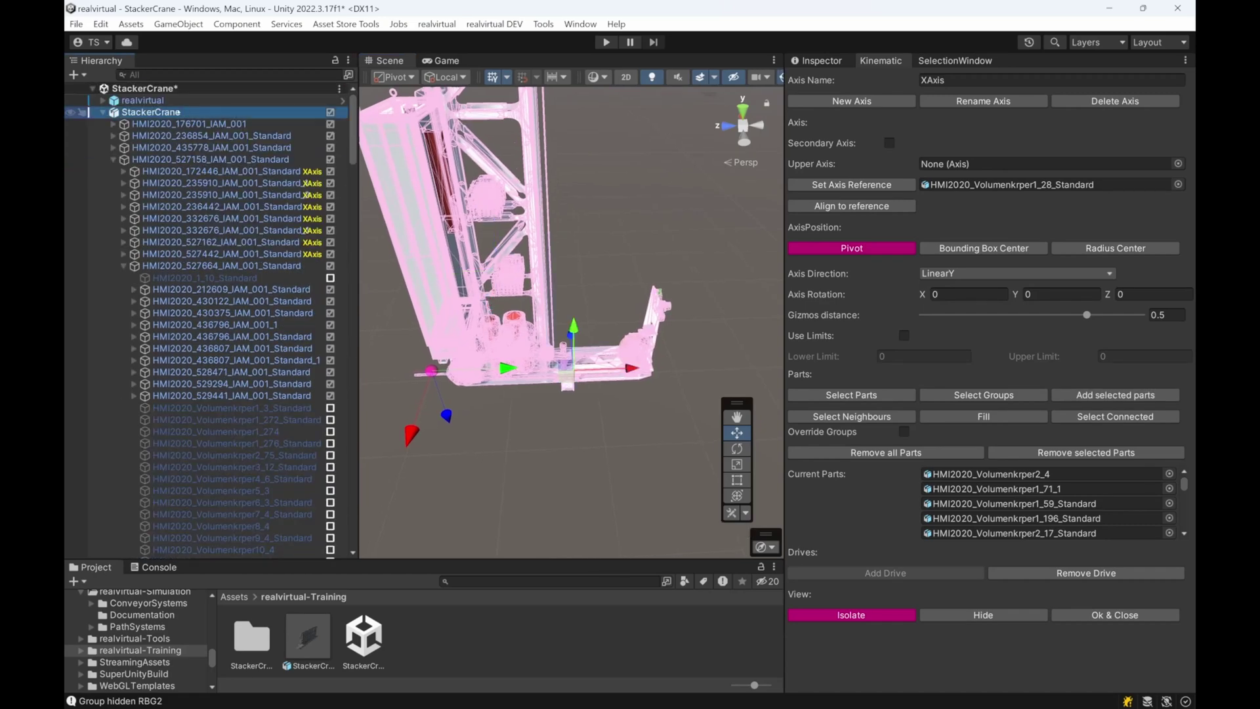
key(Left)
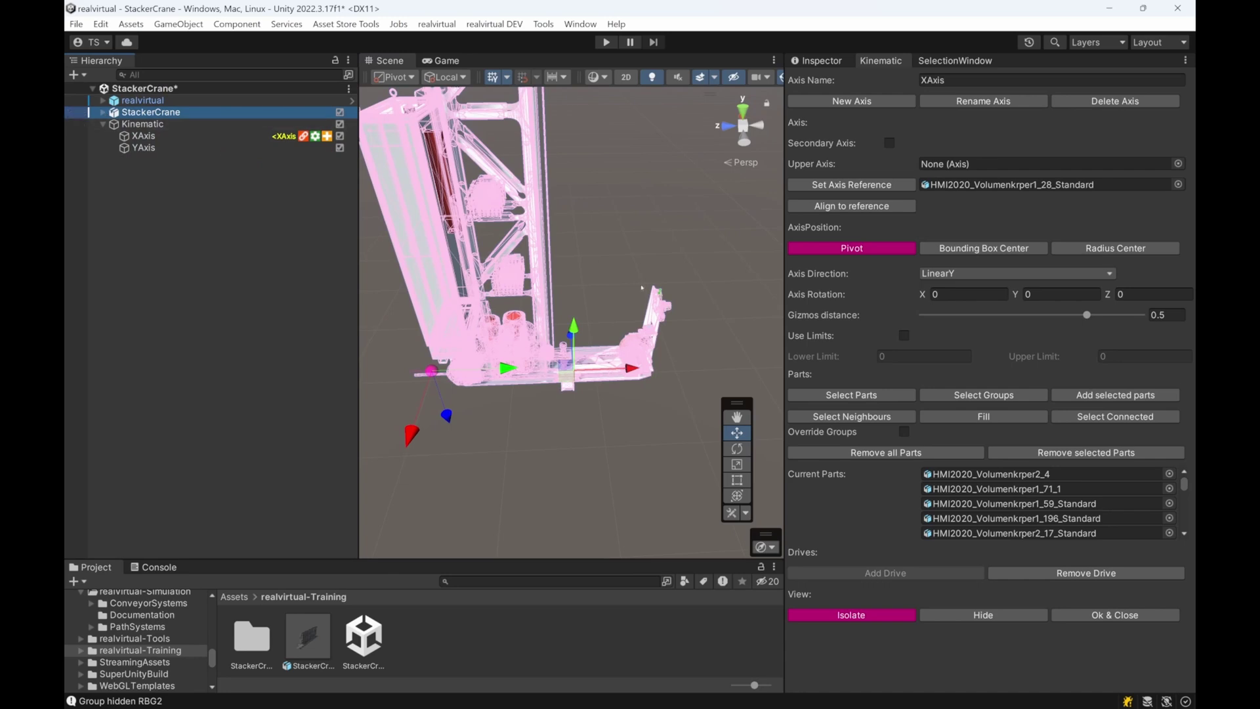
scroll(642, 288, up, 3)
middle_drag(607, 271, 668, 297)
scroll(657, 301, down, 3)
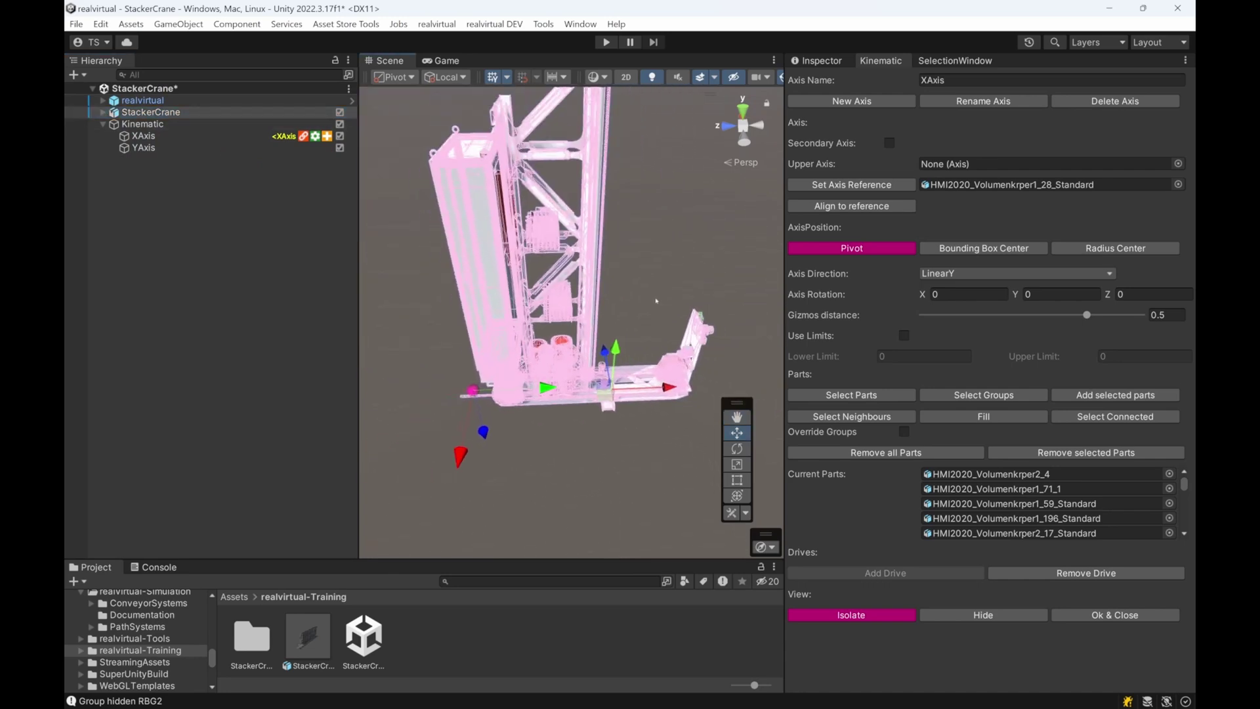
Check the isolated XAxis parts from several sides and end the isolation to show the whole scene again
alt+drag(656, 300, 660, 305)
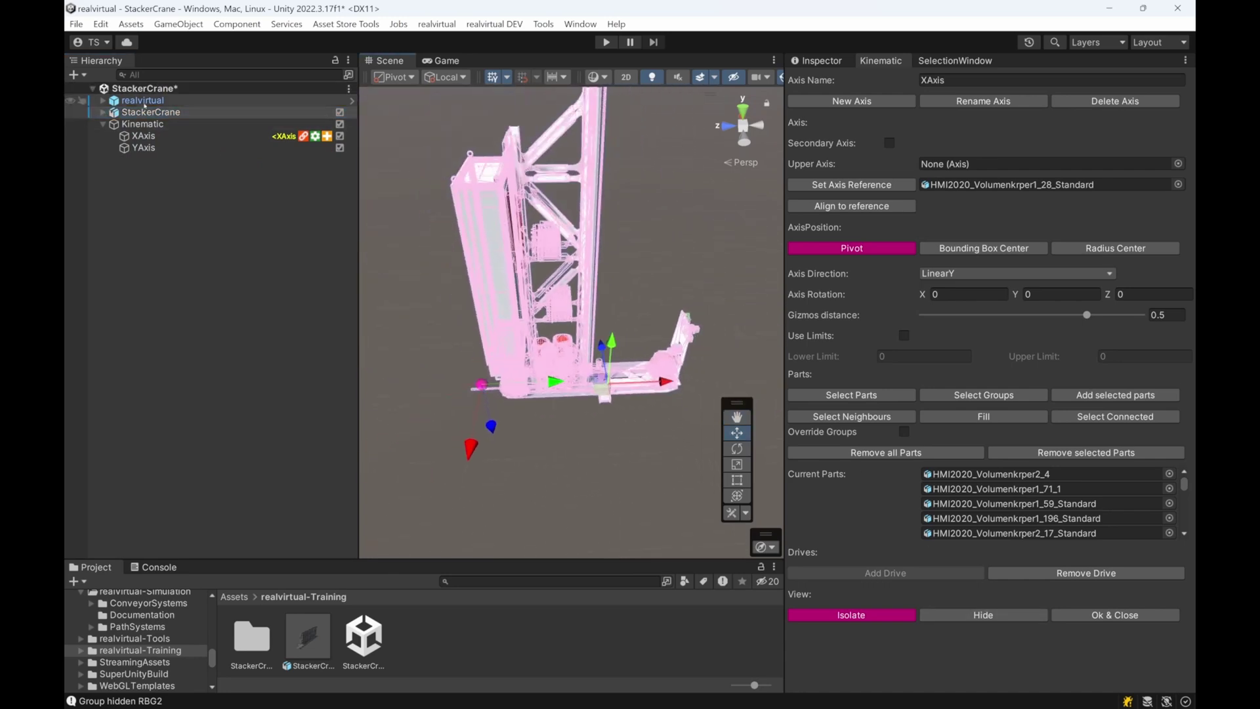
click(152, 125)
click(156, 113)
right_drag(502, 231, 573, 234)
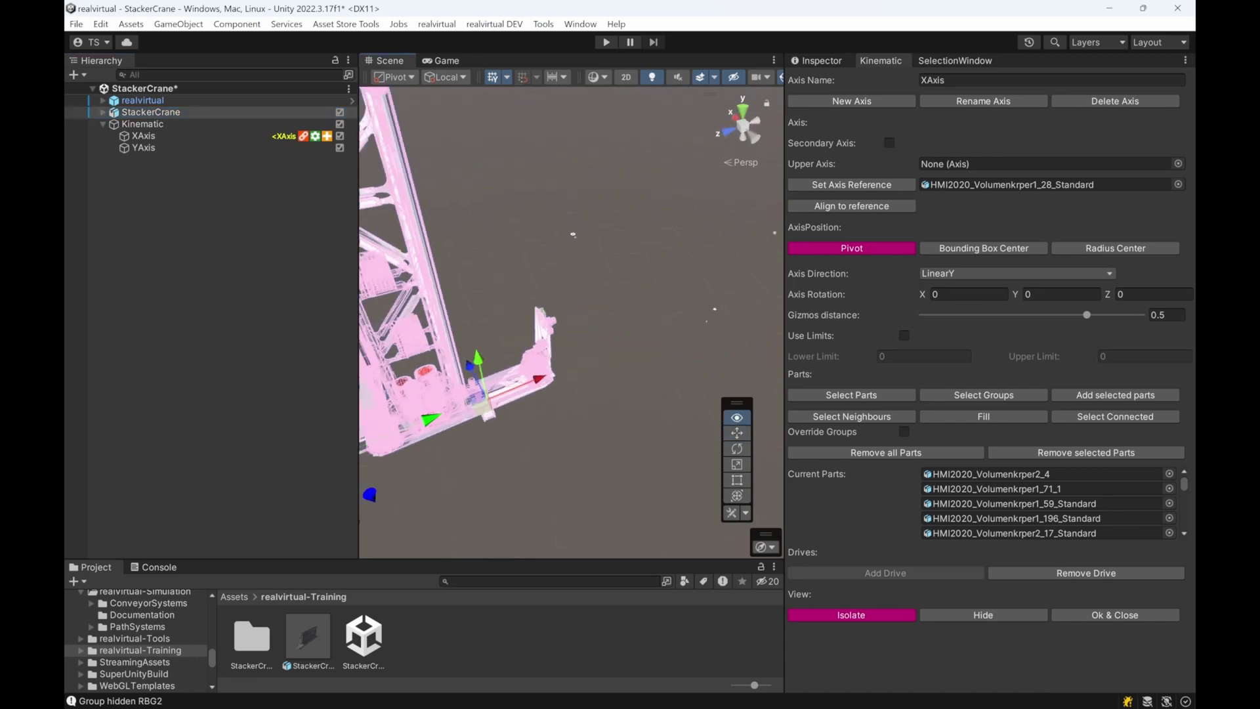
middle_drag(573, 234, 670, 241)
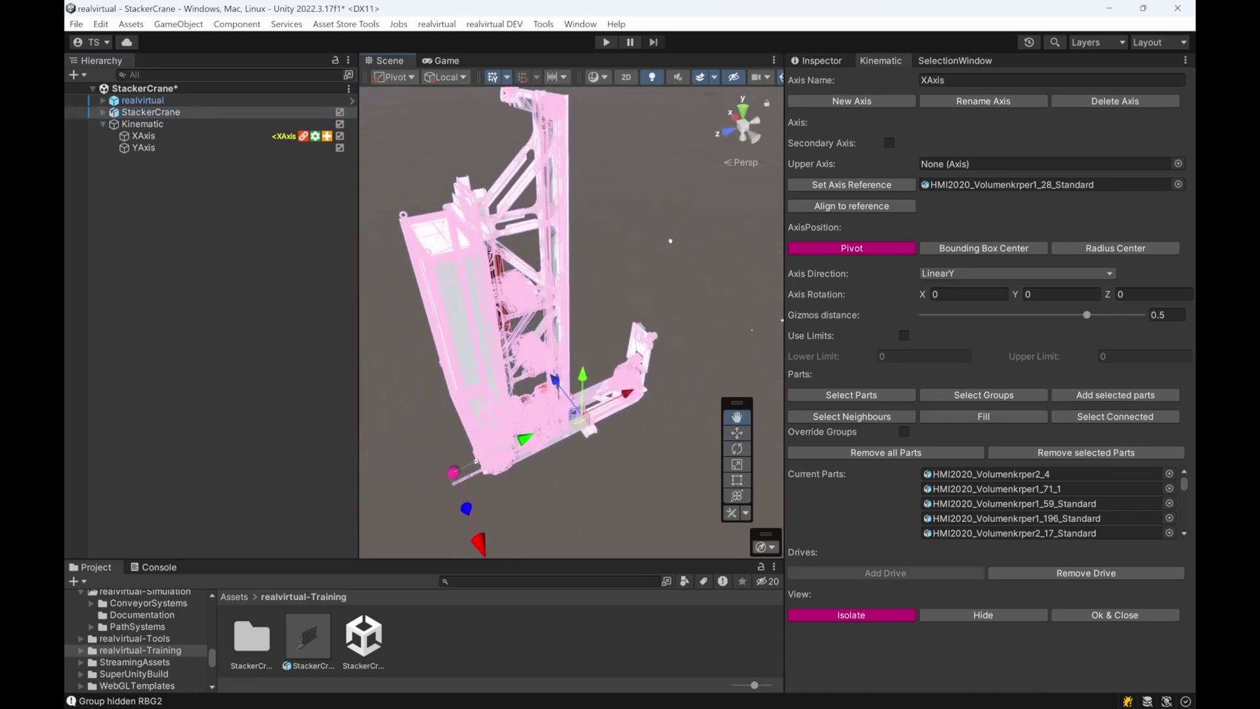
click(175, 125)
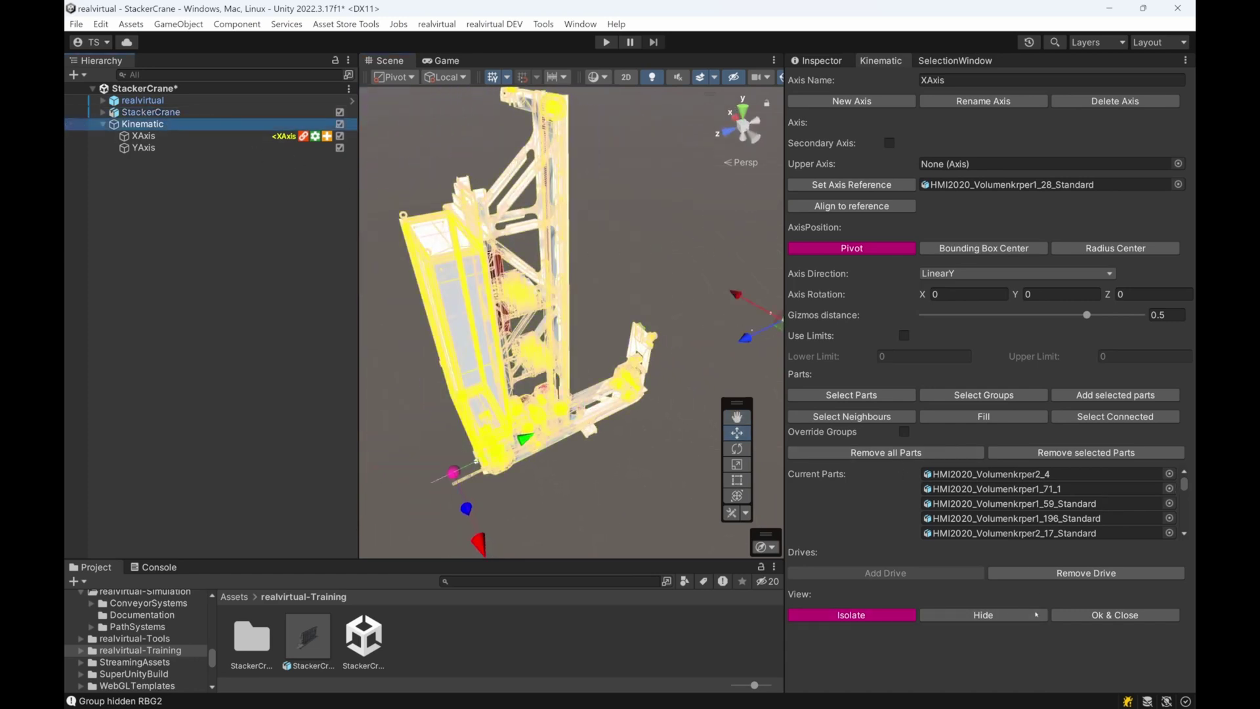
click(888, 613)
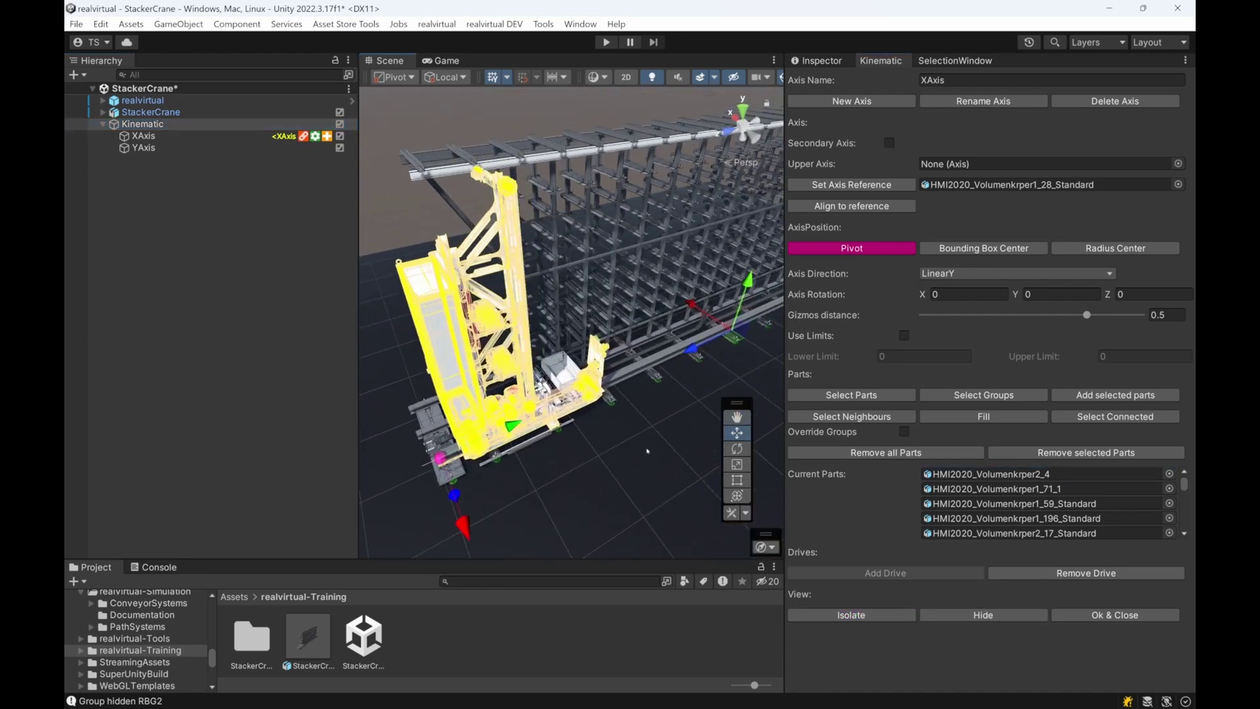
Open YAxis for editing and set HMI2020_Volumenkrper1_164_Standard on the lifting carriage as its axis reference
scroll(647, 451, up, 4)
alt+drag(647, 451, 574, 345)
middle_drag(574, 345, 415, 285)
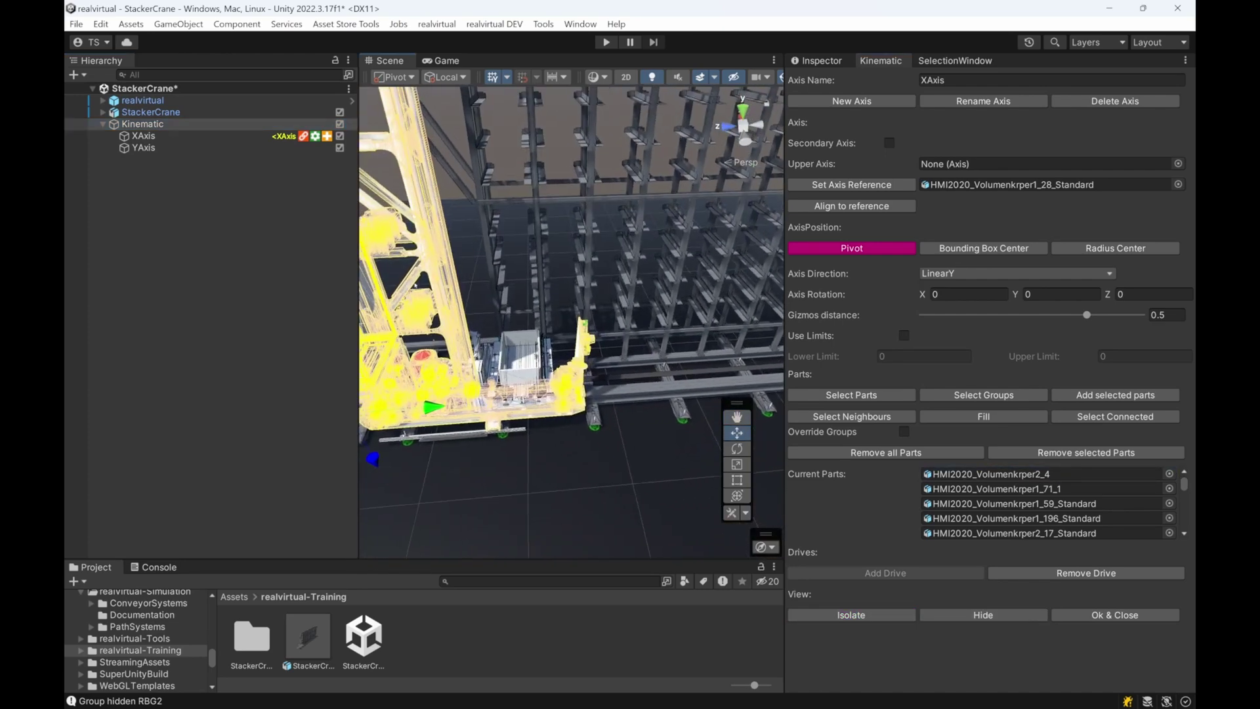
scroll(562, 332, down, 4)
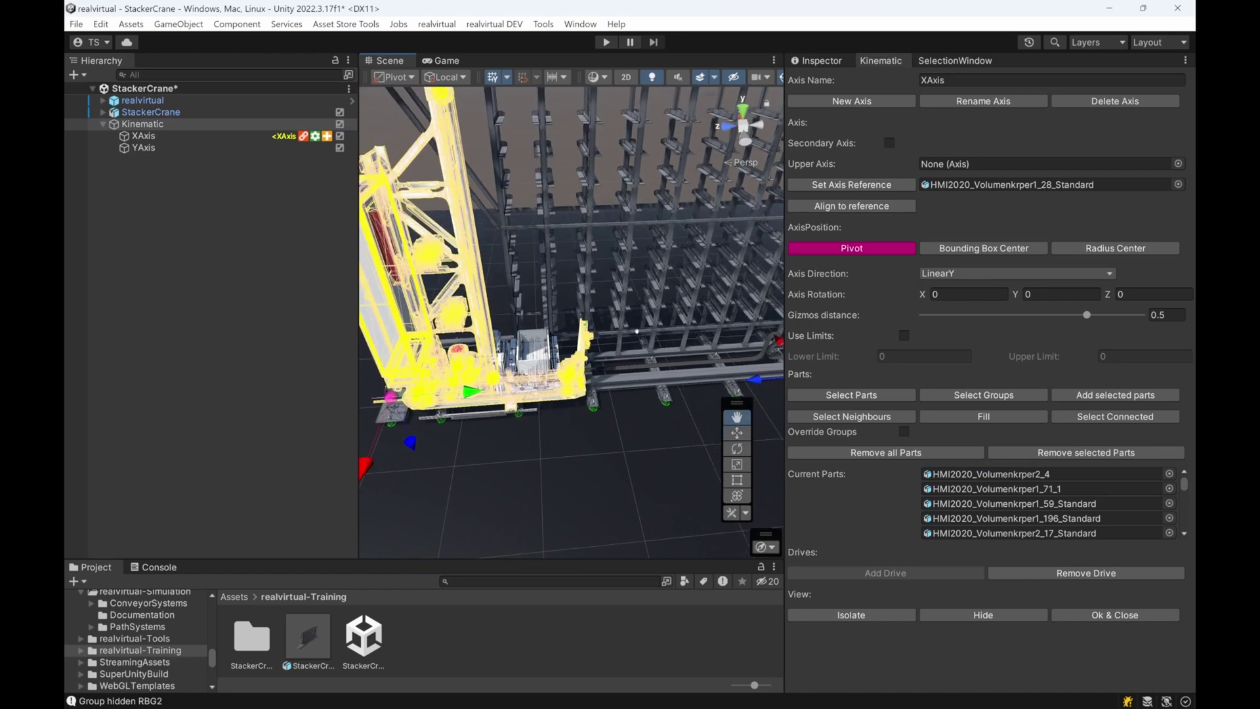
mouse_move(563, 332)
middle_down()
mouse_move(629, 311)
mouse_move(569, 334)
middle_up()
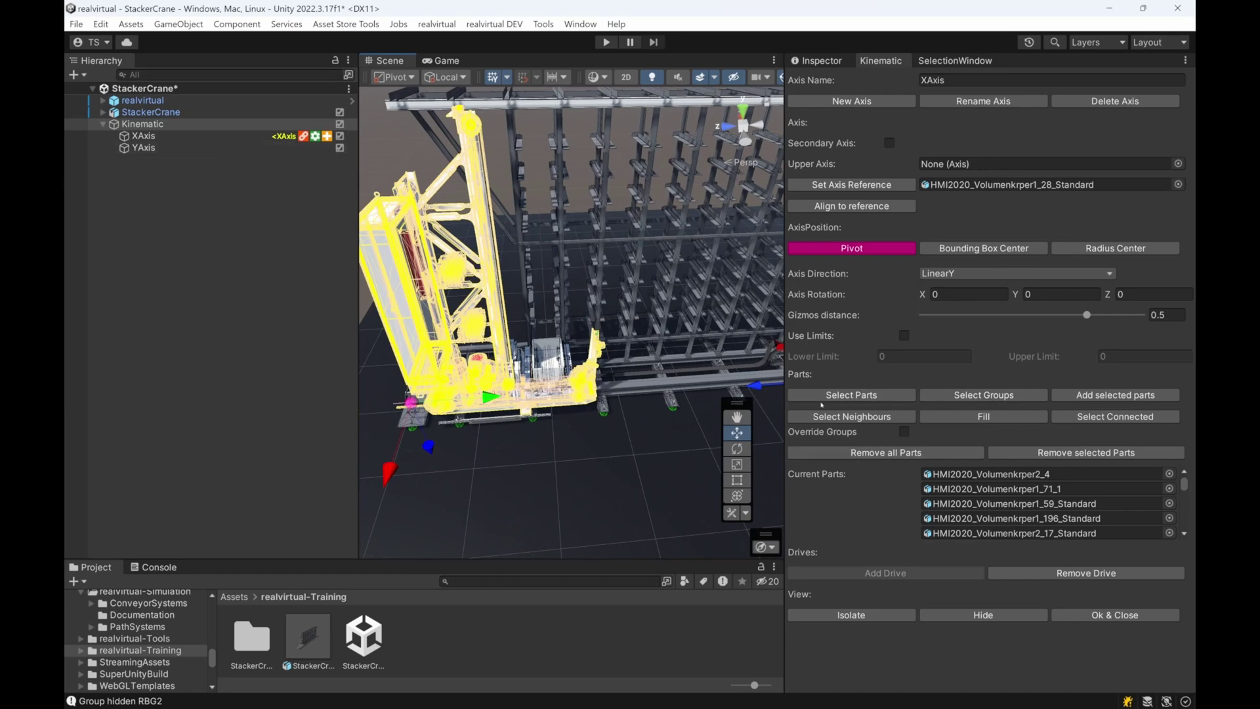
scroll(656, 345, up, 3)
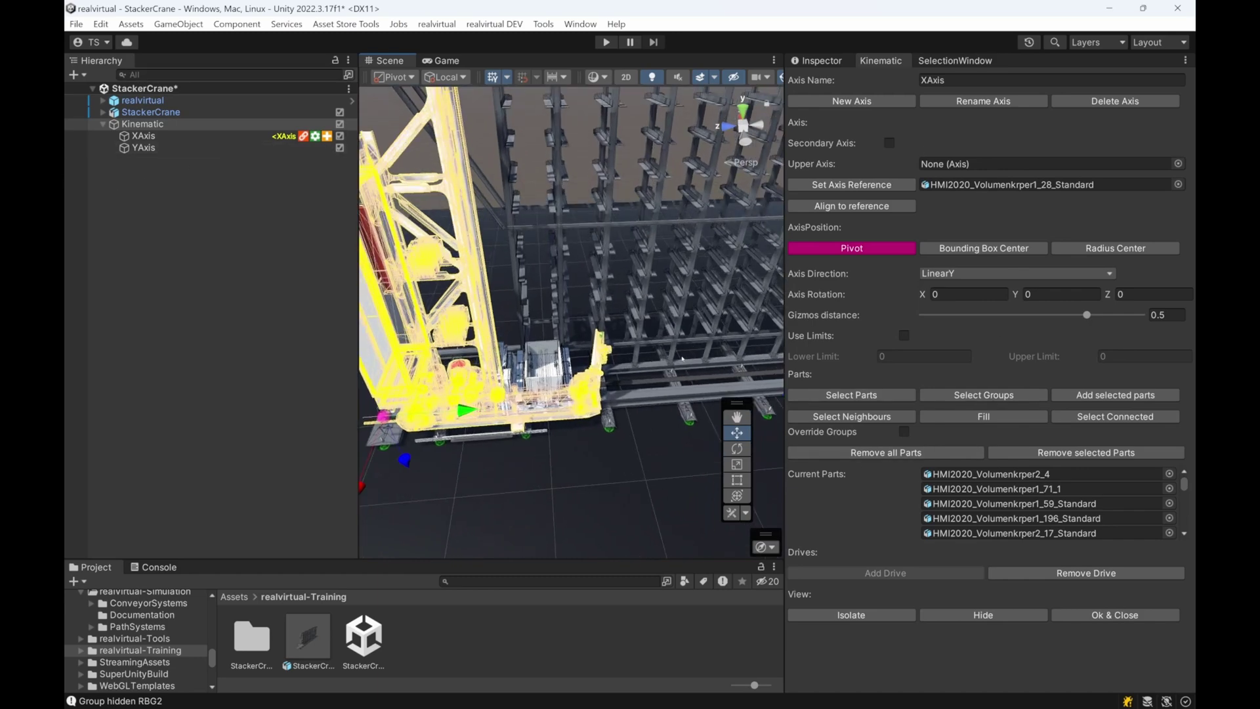
middle_drag(669, 348, 718, 367)
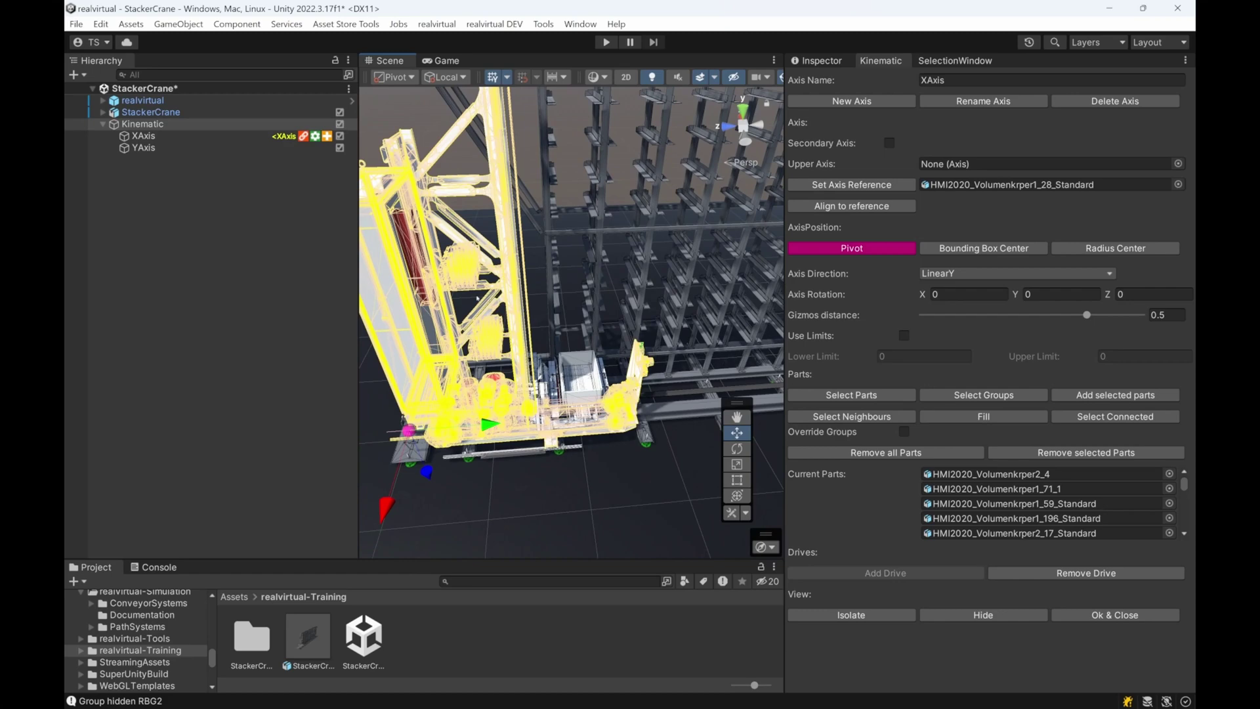
click(141, 148)
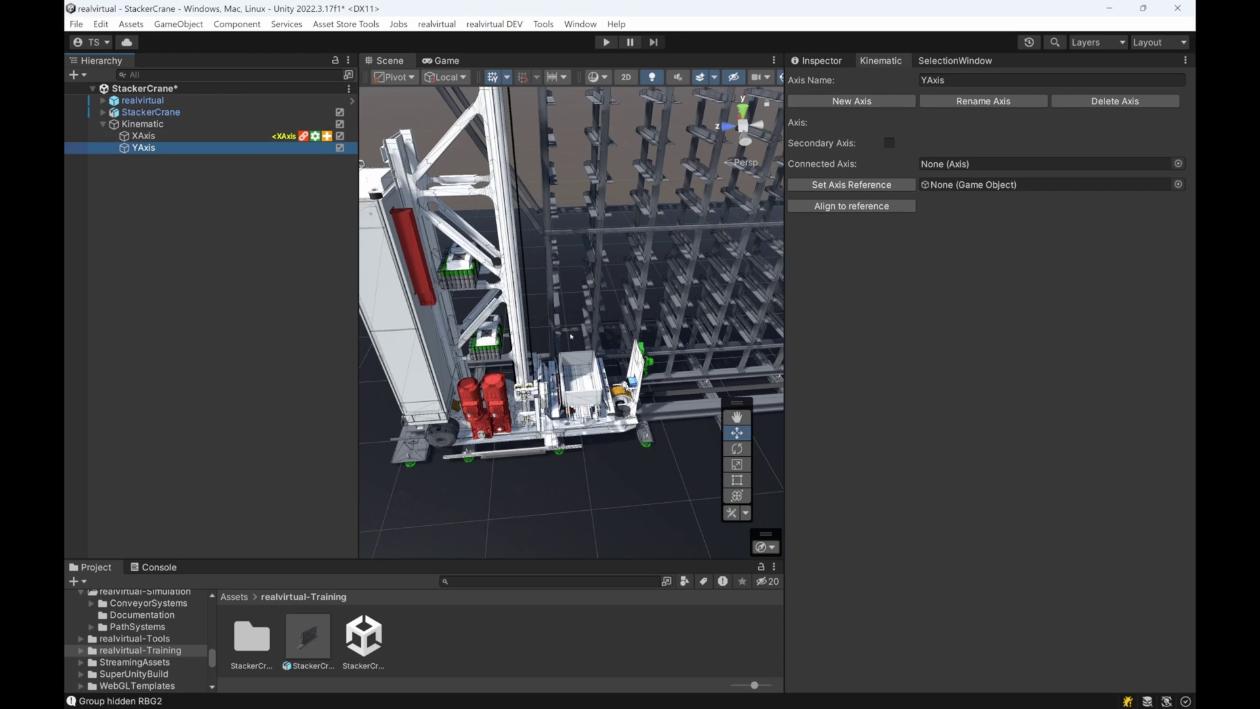
scroll(571, 336, up, 3)
click(843, 186)
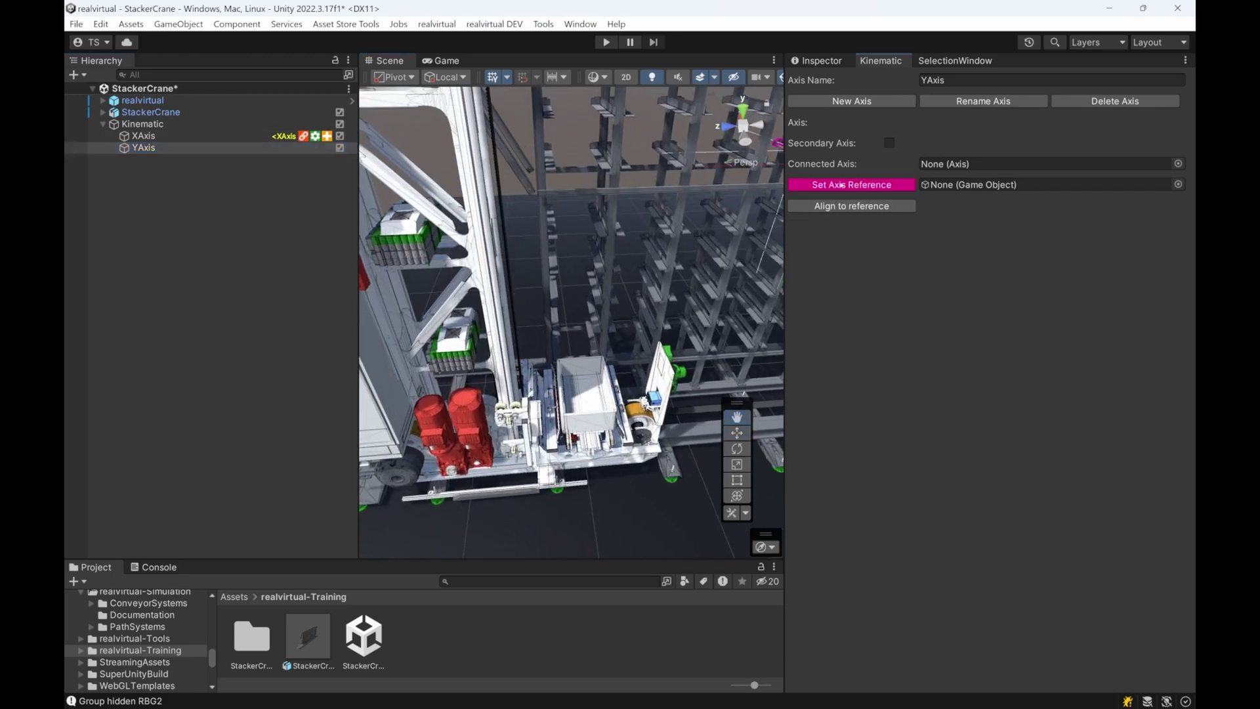
scroll(546, 440, up, 5)
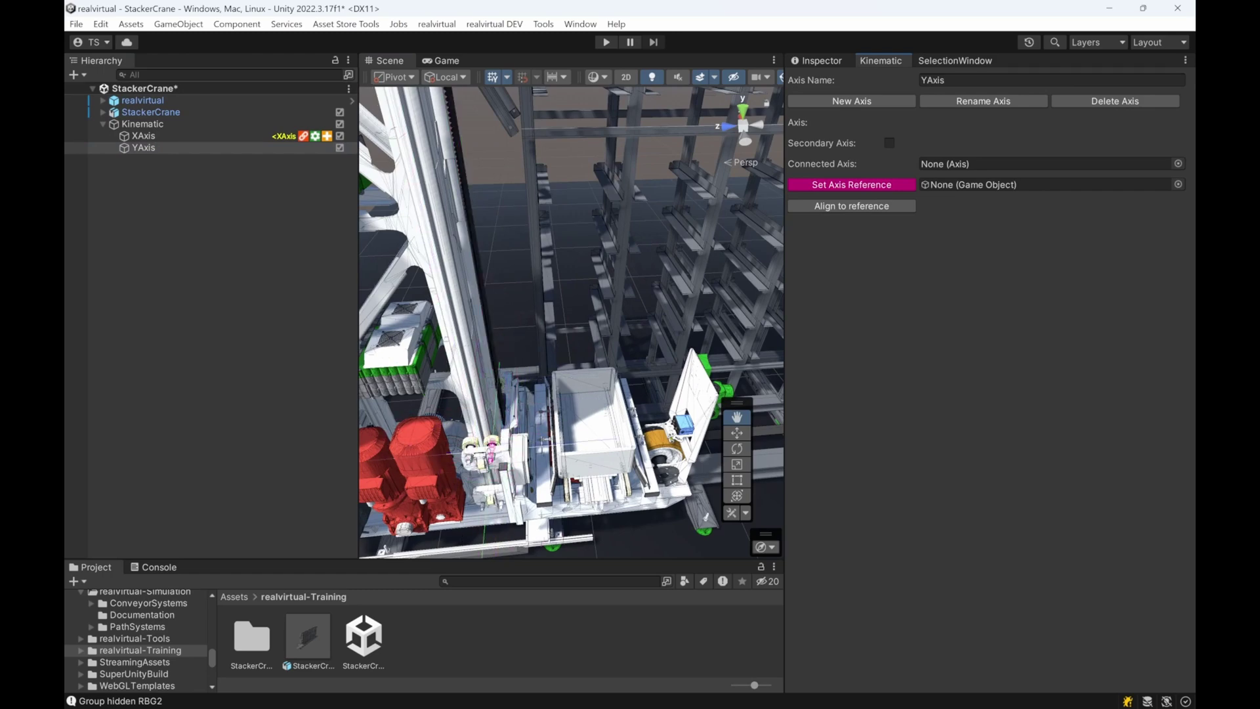
click(510, 420)
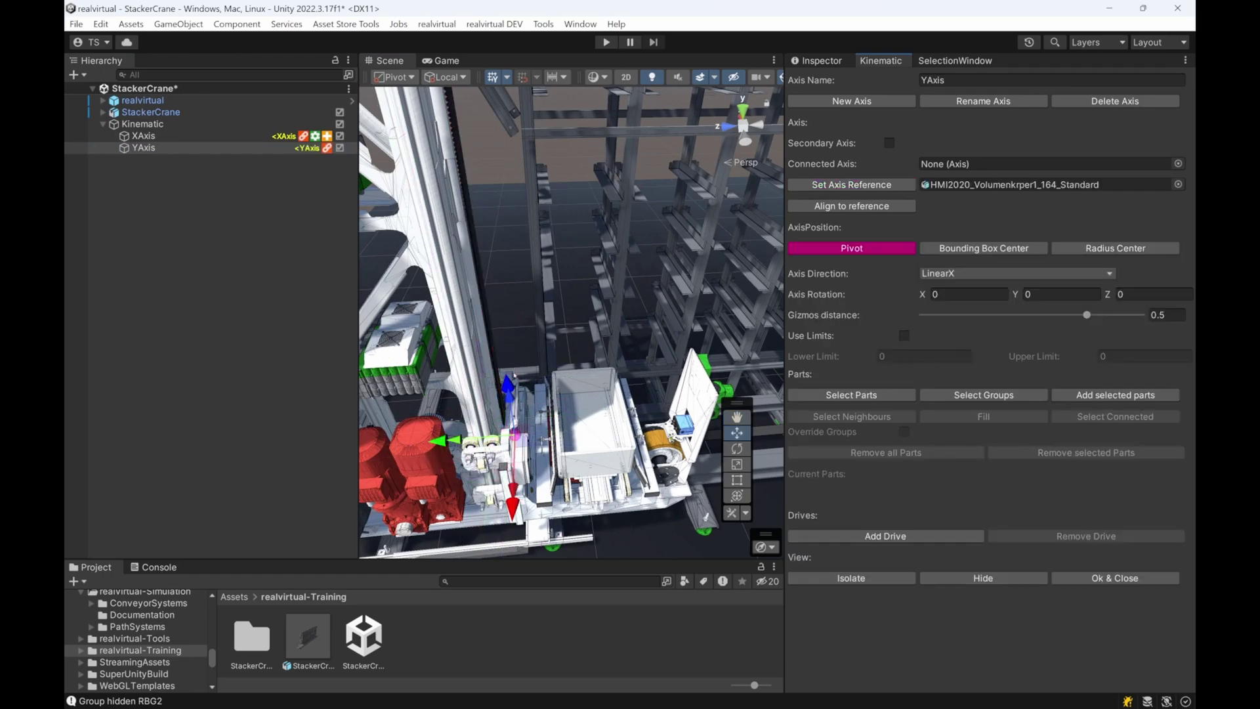
Set YAxis's direction to LinearZ and its gizmos distance to 1
scroll(486, 372, up, 1)
middle_drag(486, 373, 473, 344)
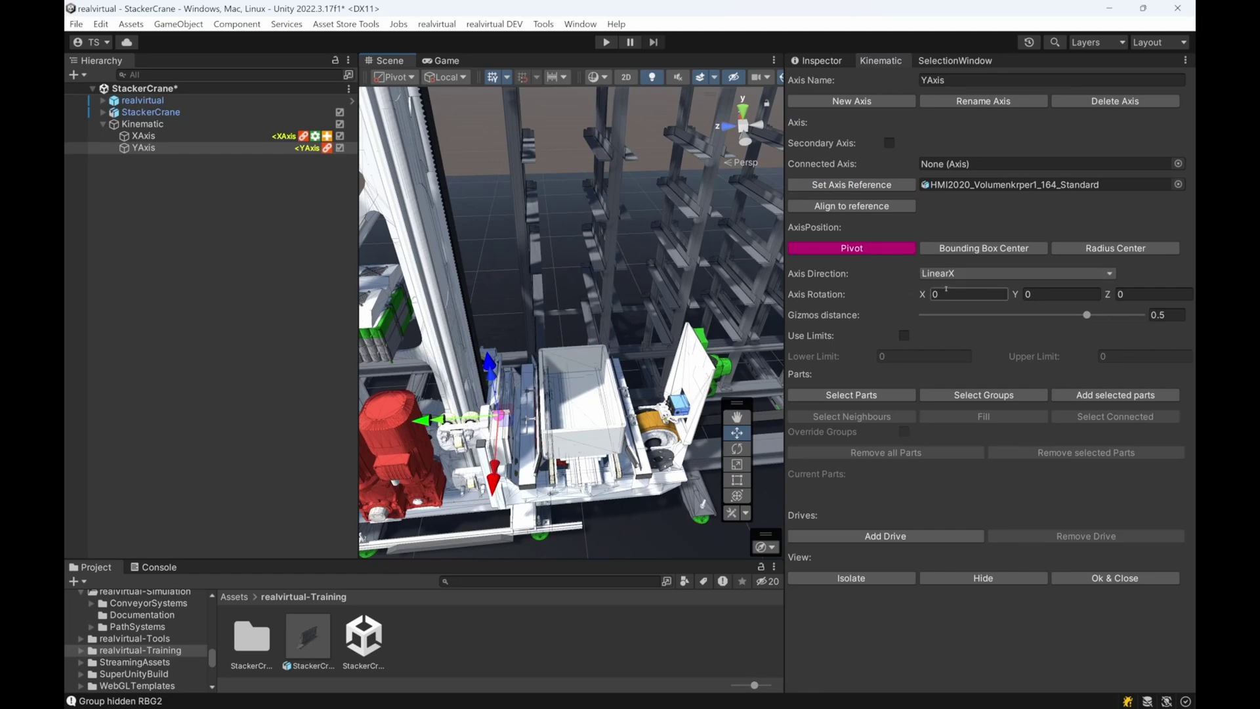
click(988, 274)
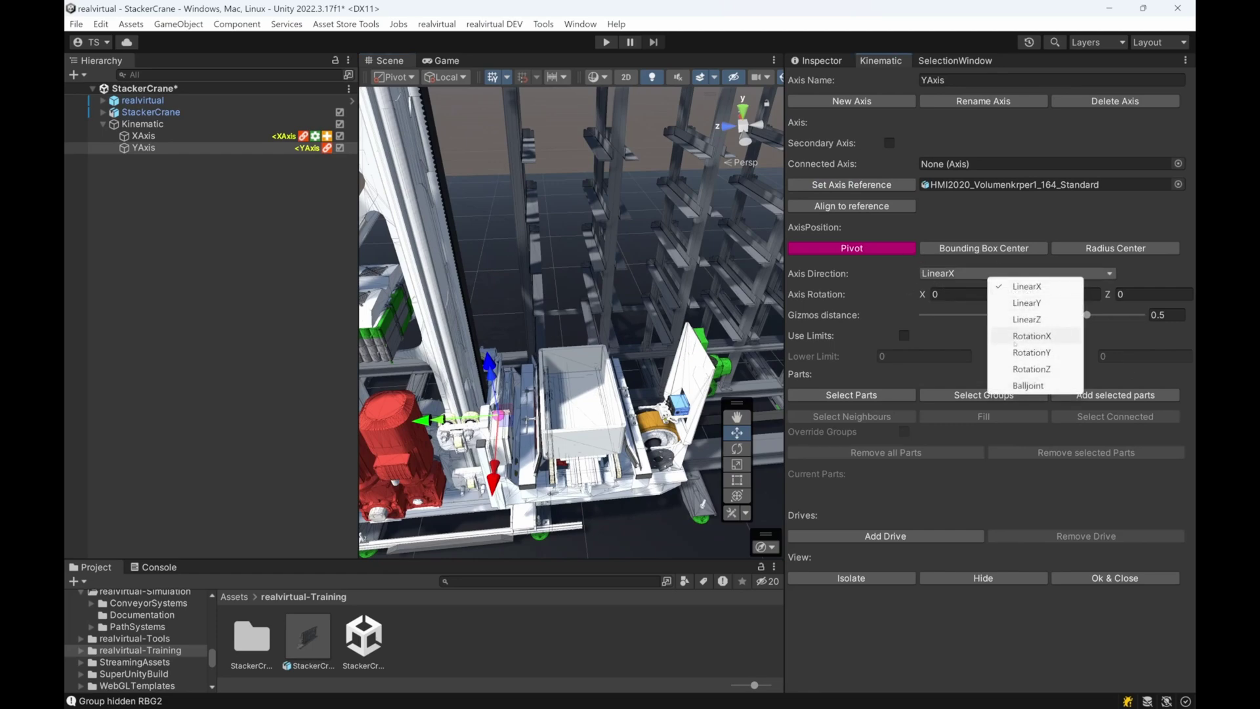
click(1026, 324)
scroll(655, 403, up, 3)
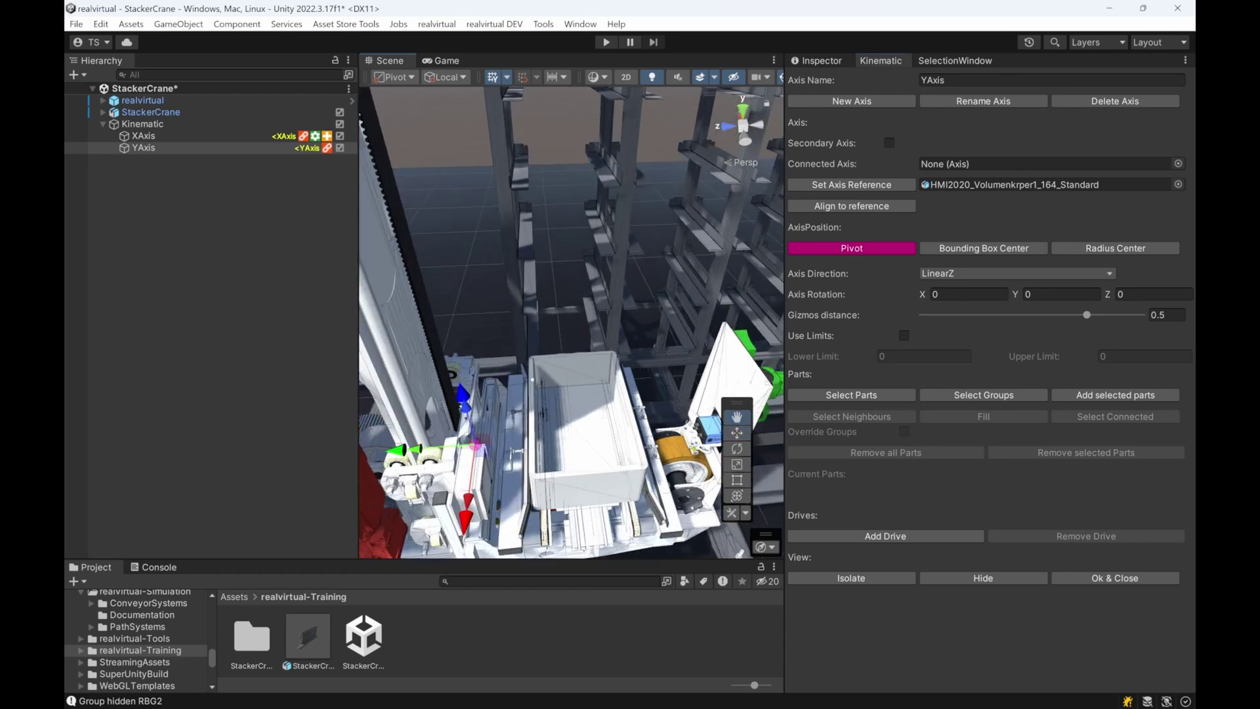
middle_drag(655, 404, 671, 392)
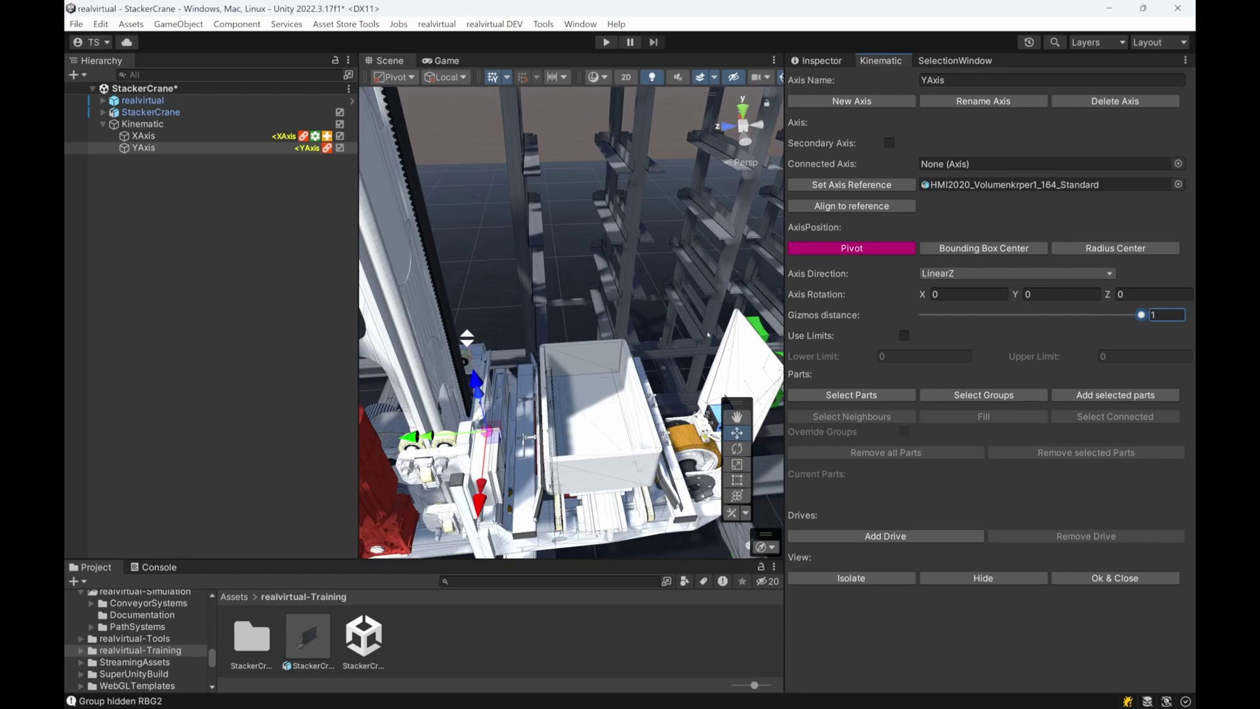
scroll(708, 335, up, 3)
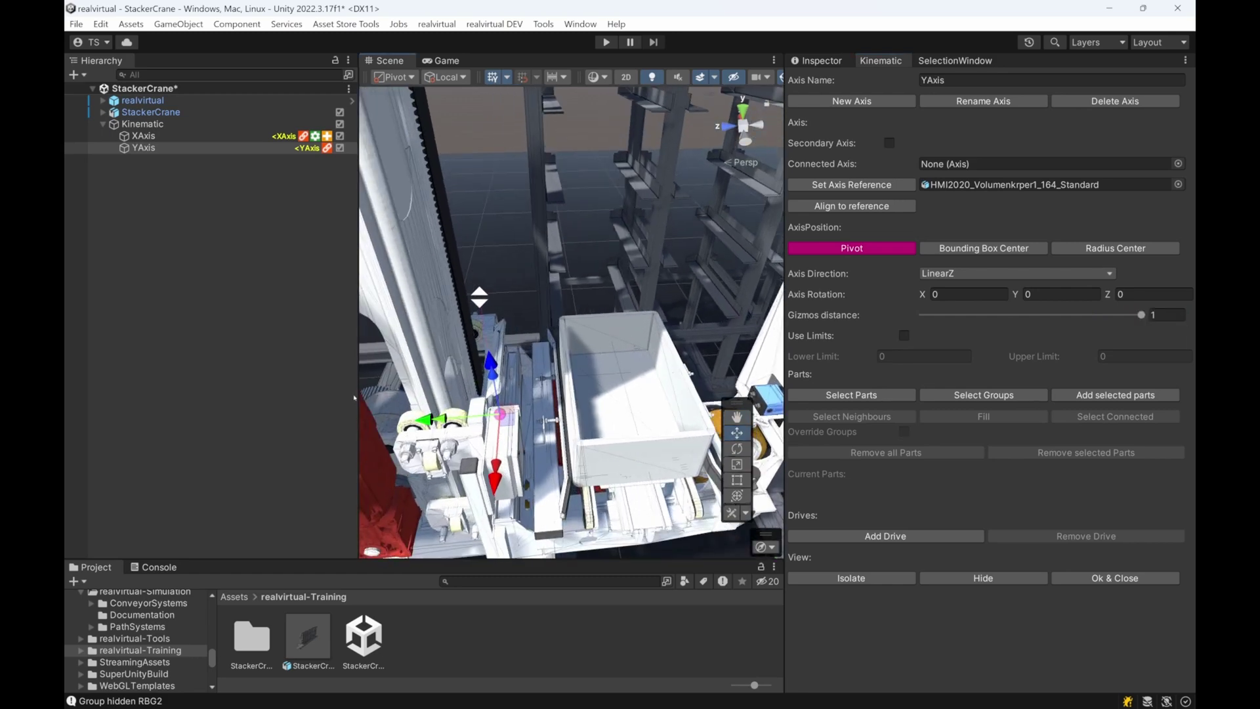
drag(359, 394, 223, 394)
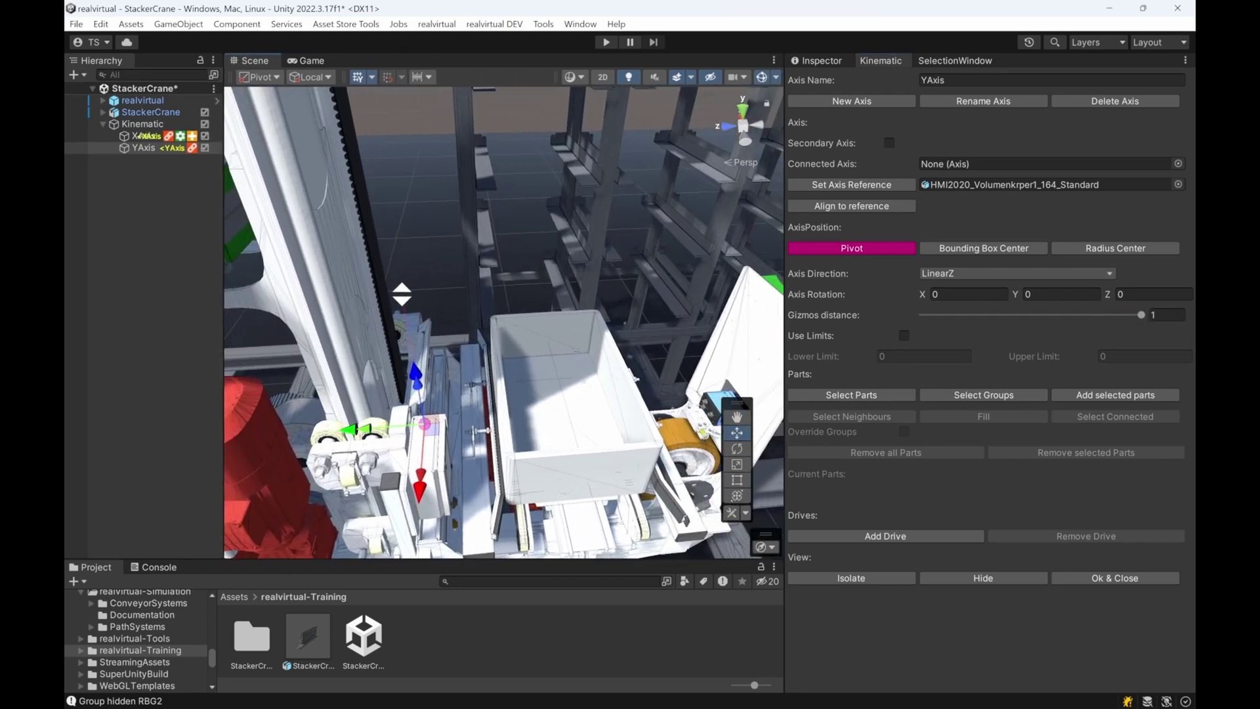
click(1143, 316)
Add the carriage subassembly HMI2020_527664_IAM_001_Standard, which contains the load bin, to the YAxis parts
scroll(443, 359, down, 5)
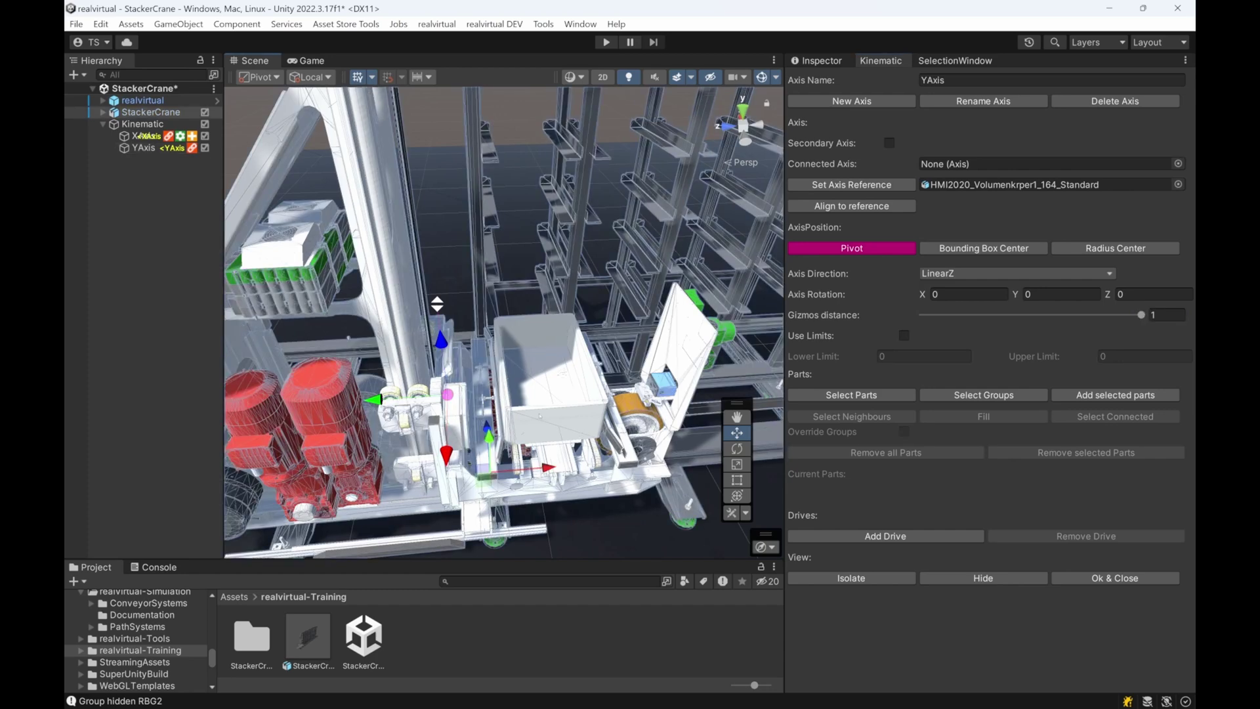
click(549, 418)
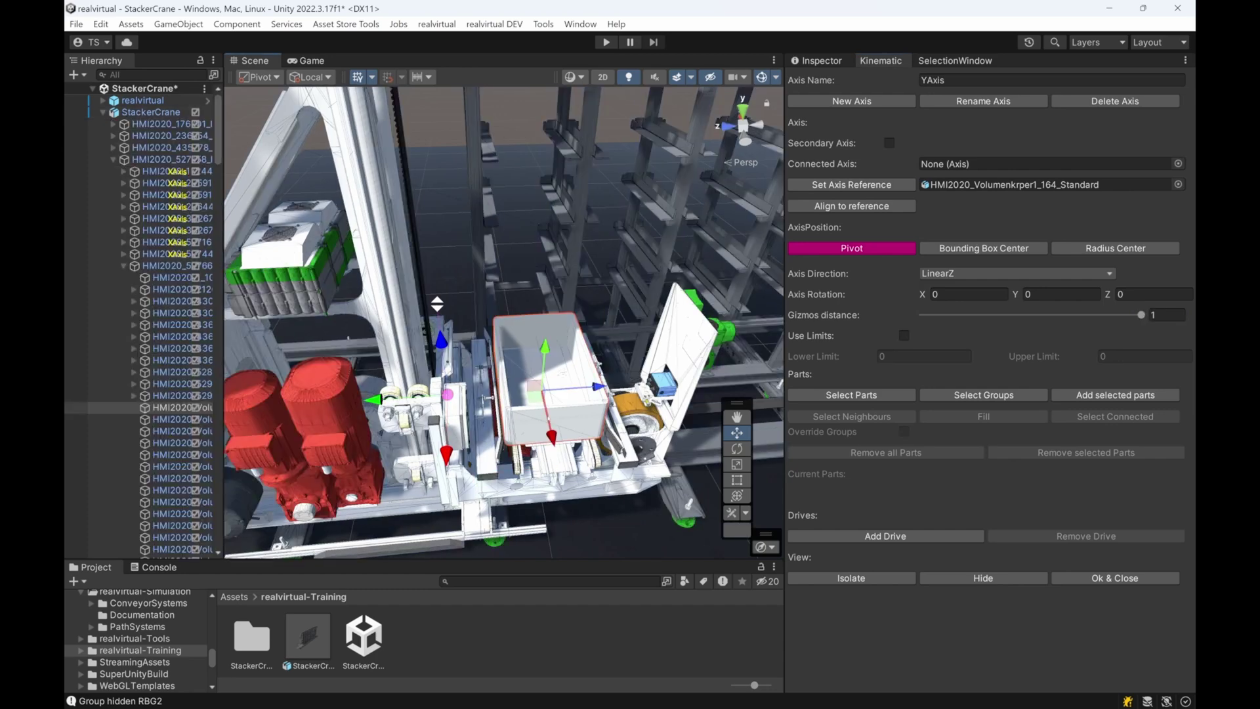
click(163, 266)
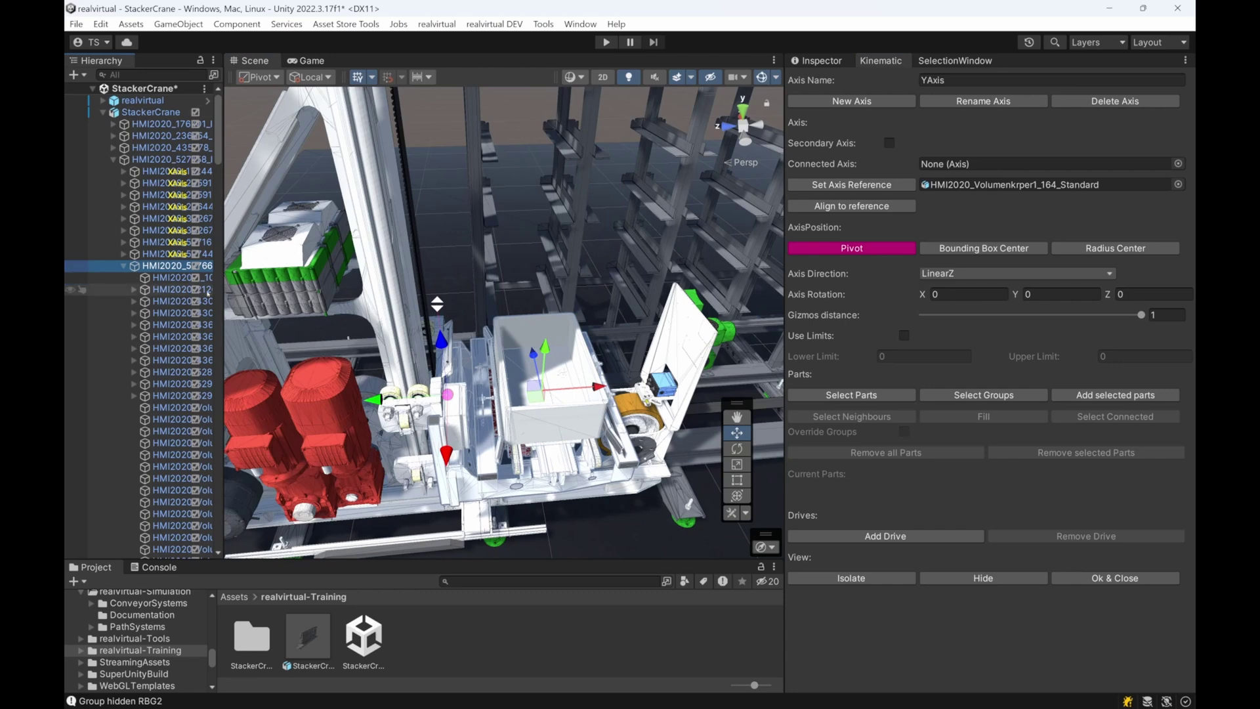
drag(224, 307, 371, 307)
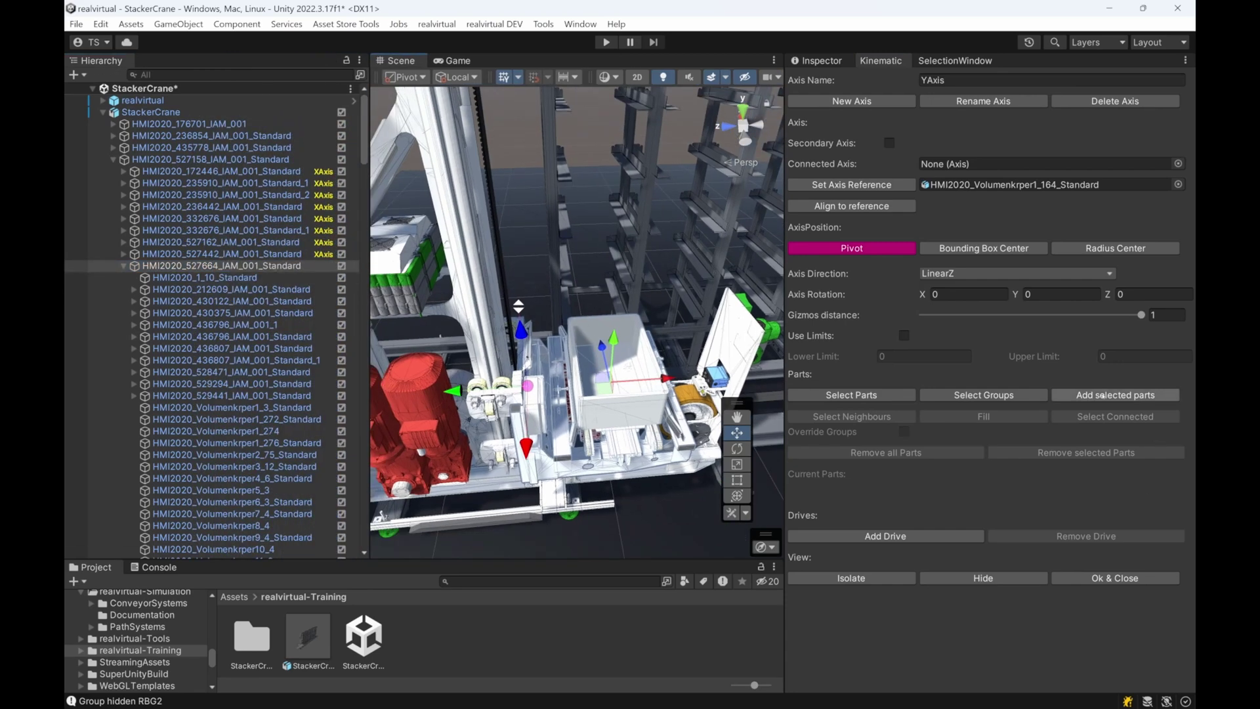
click(1091, 396)
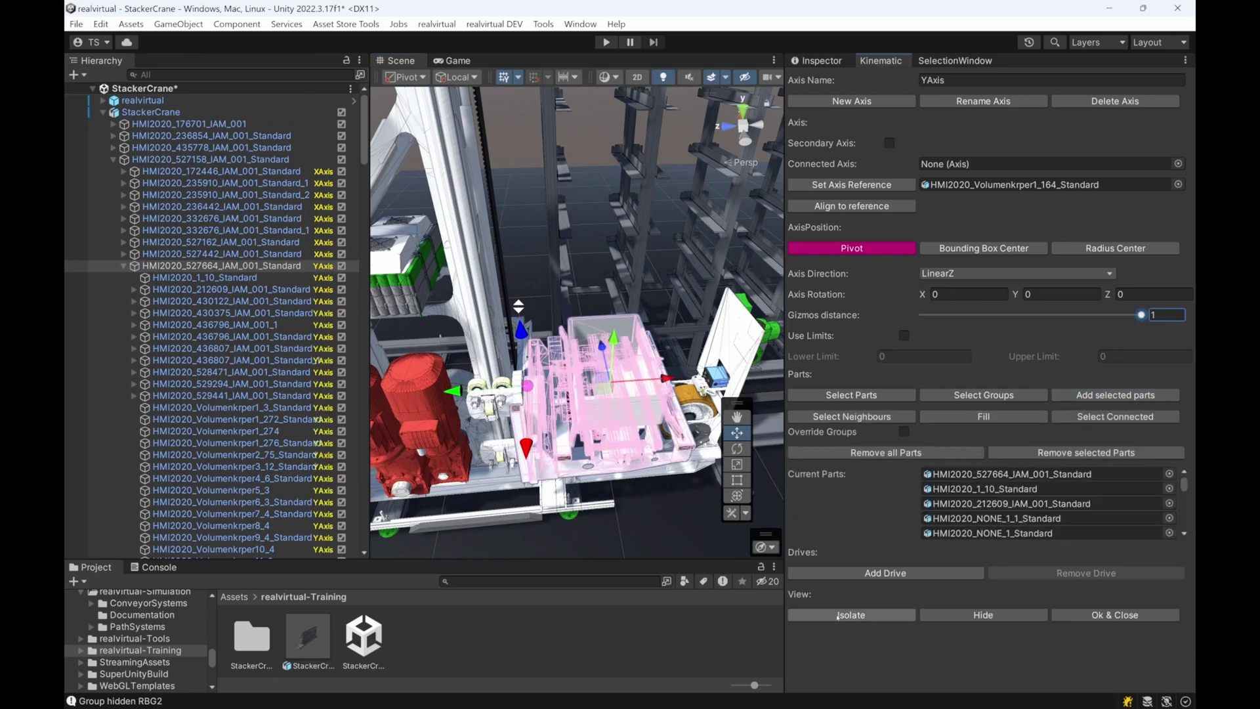
Hide the assigned YAxis parts and add the remaining roller subassembly HMI2020_528758_IAM_001_Standard beside the mast to YAxis
click(983, 615)
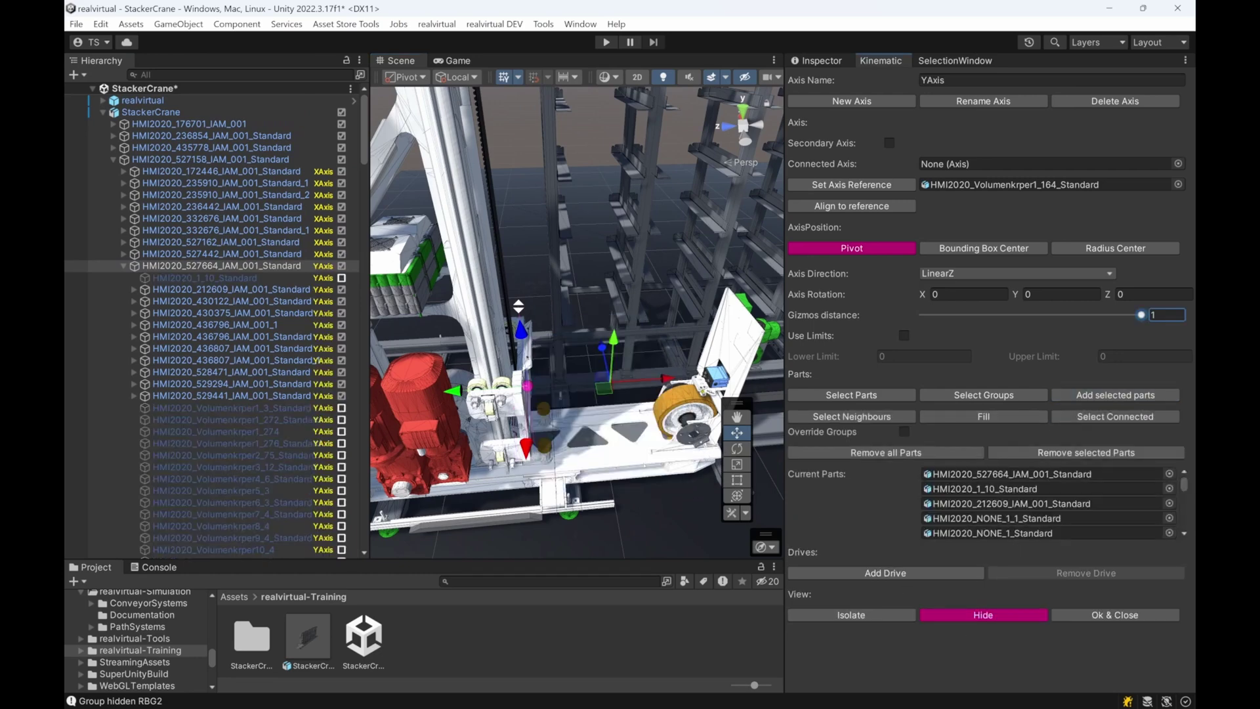
middle_drag(478, 423, 489, 420)
click(489, 420)
click(489, 421)
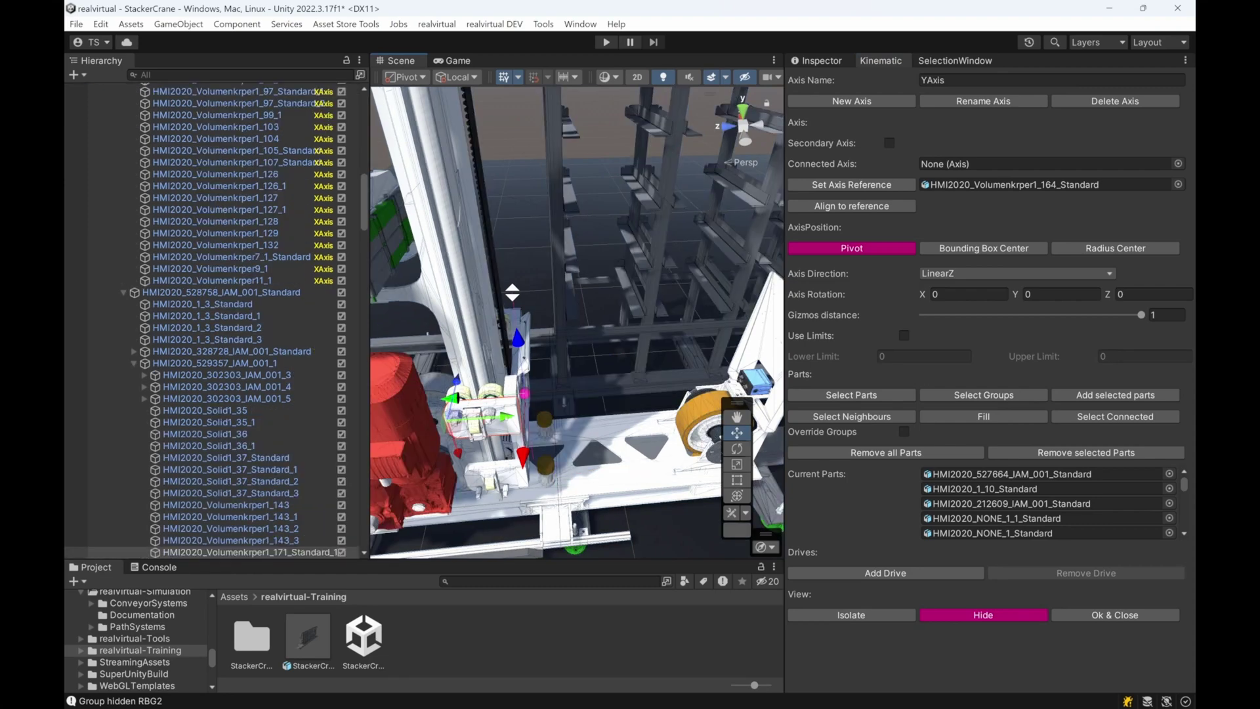
click(209, 363)
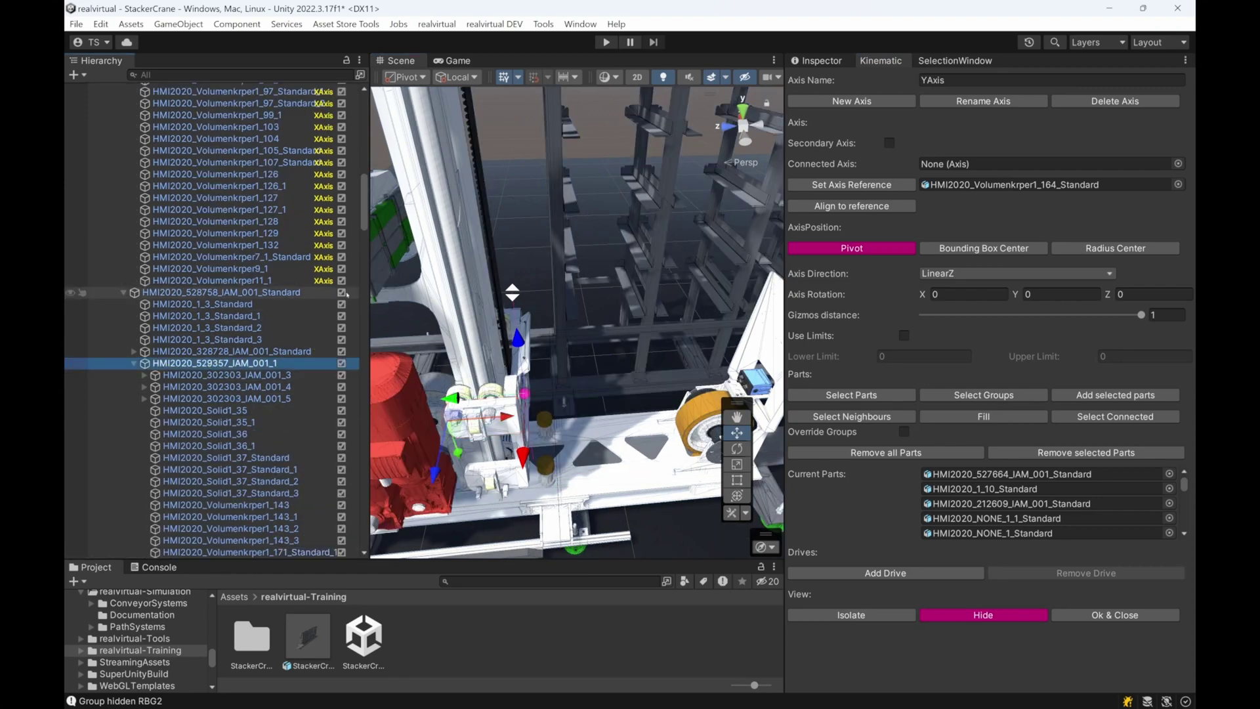
click(256, 292)
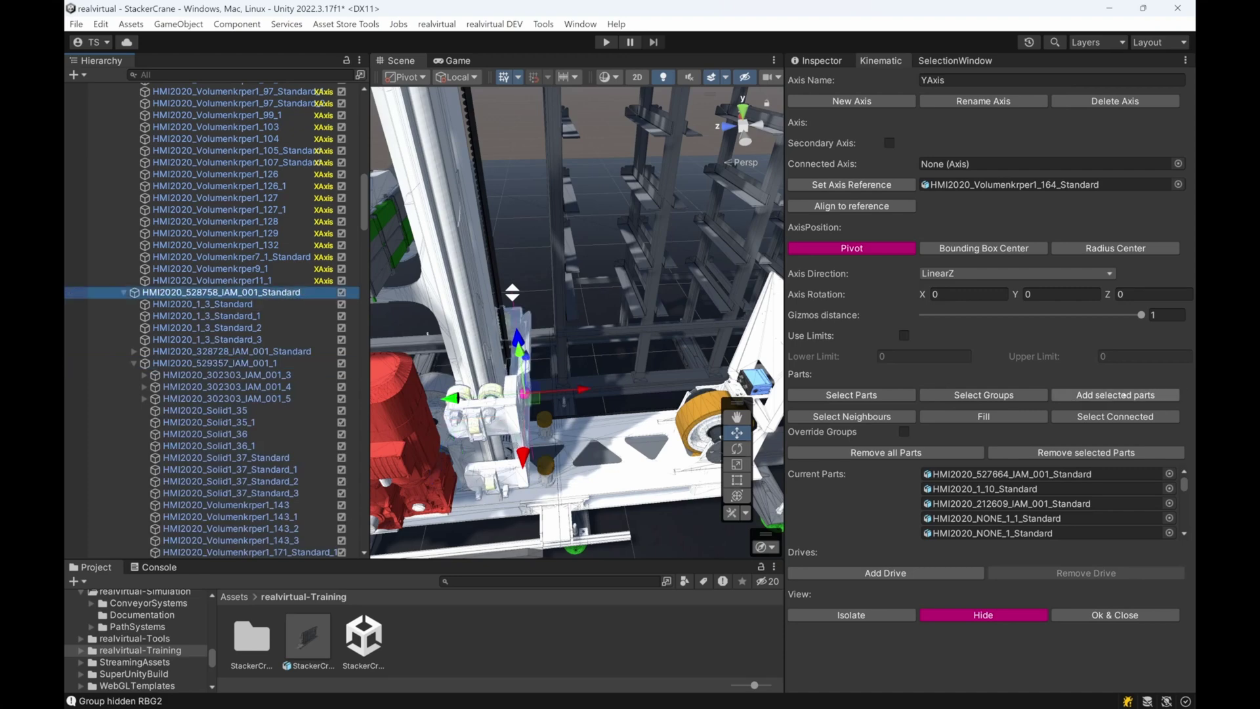
click(1125, 396)
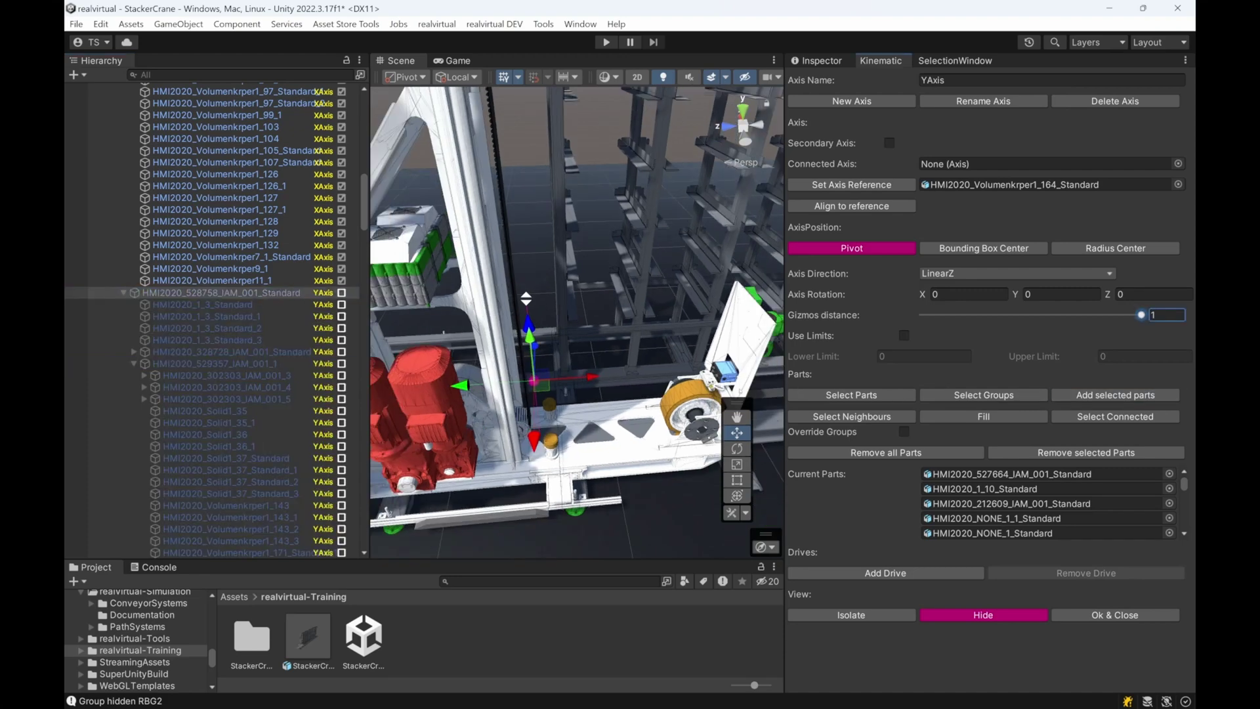
Check the YAxis parts in isolation and restore the full scene with the StackerCrane hierarchy collapsed
middle_drag(578, 315, 567, 302)
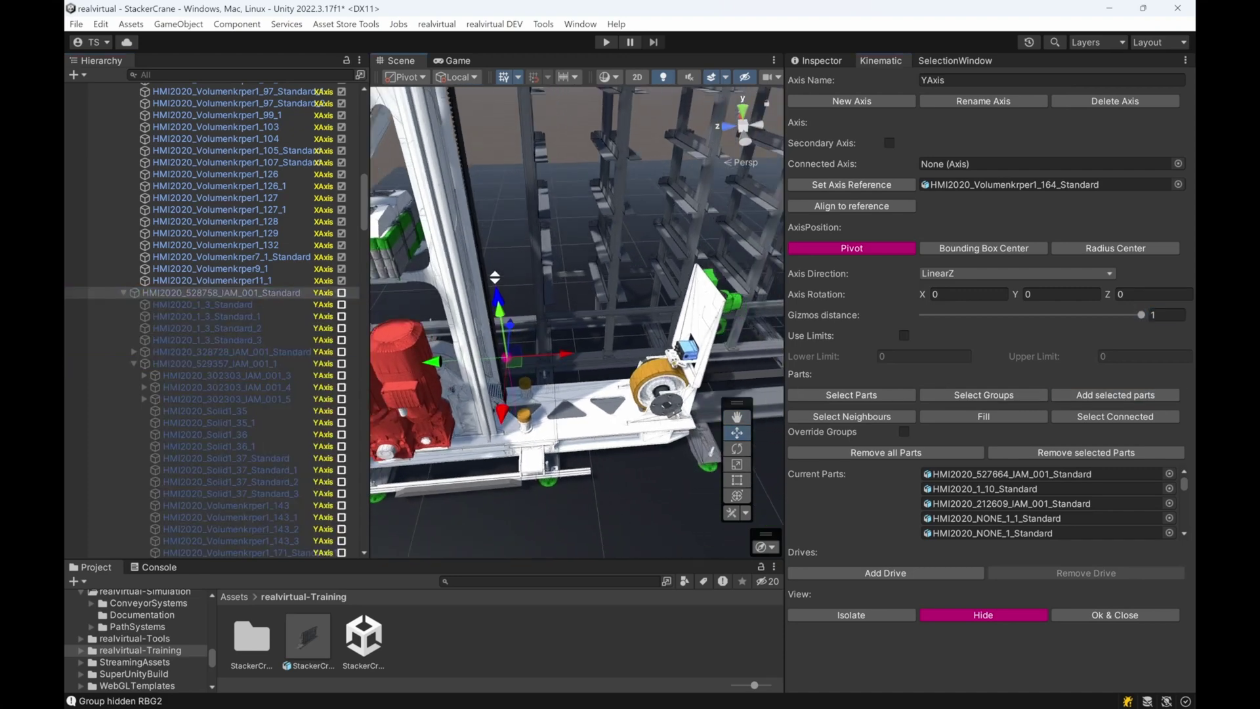
click(851, 615)
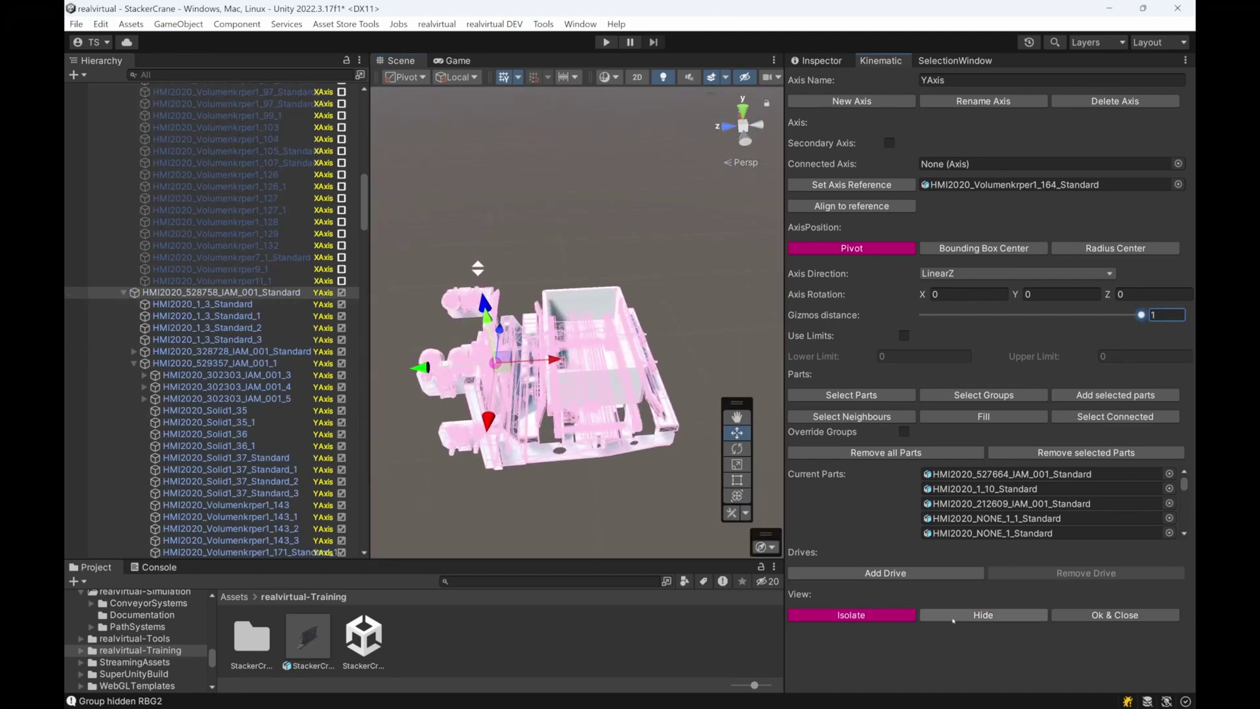
drag(366, 190, 365, 111)
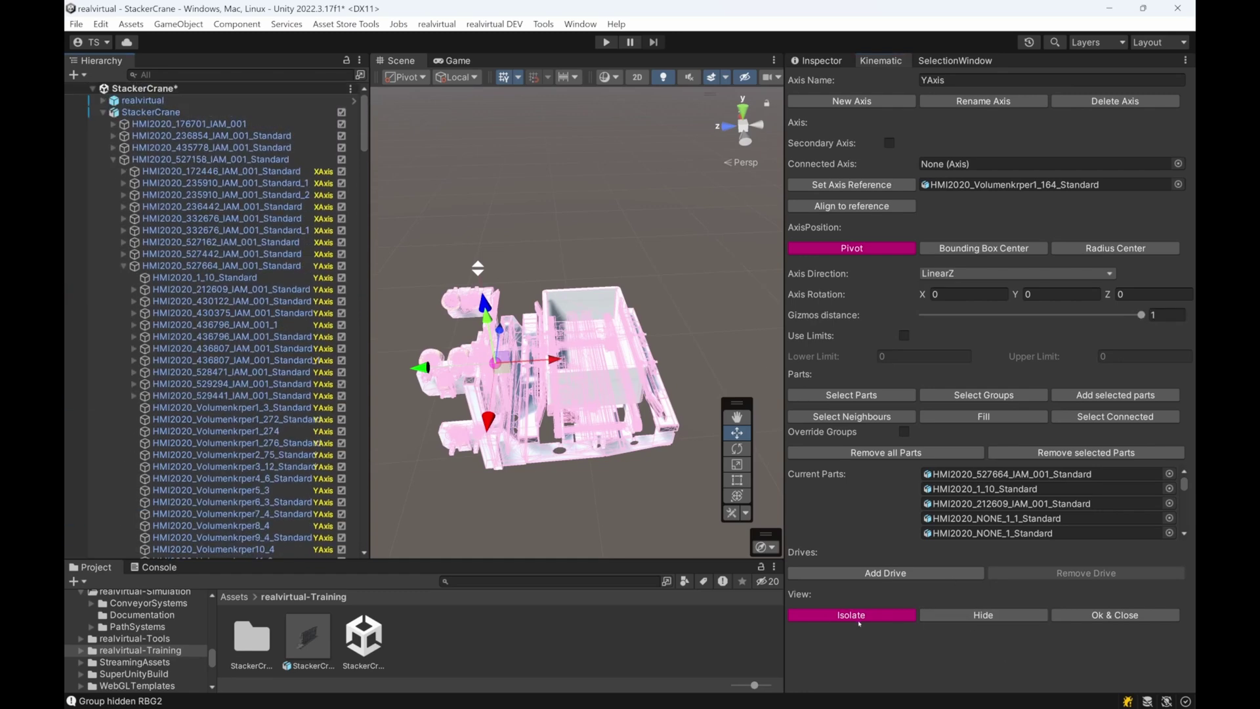
click(885, 614)
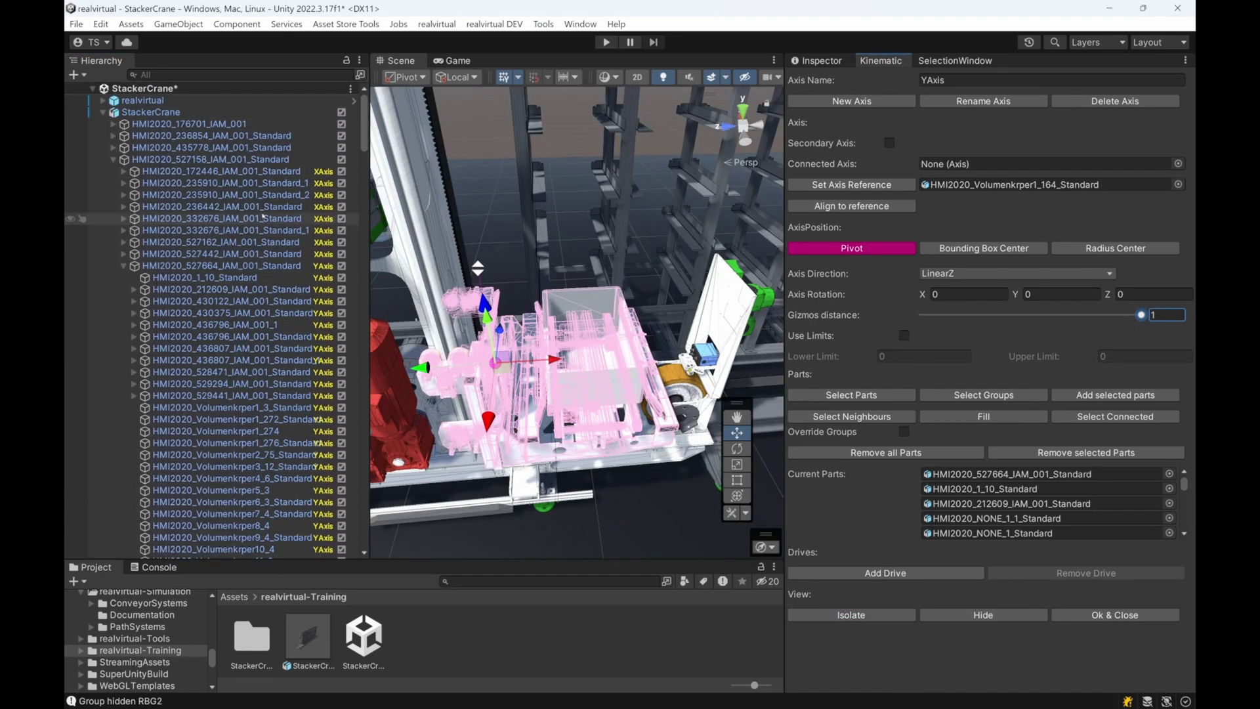
click(102, 112)
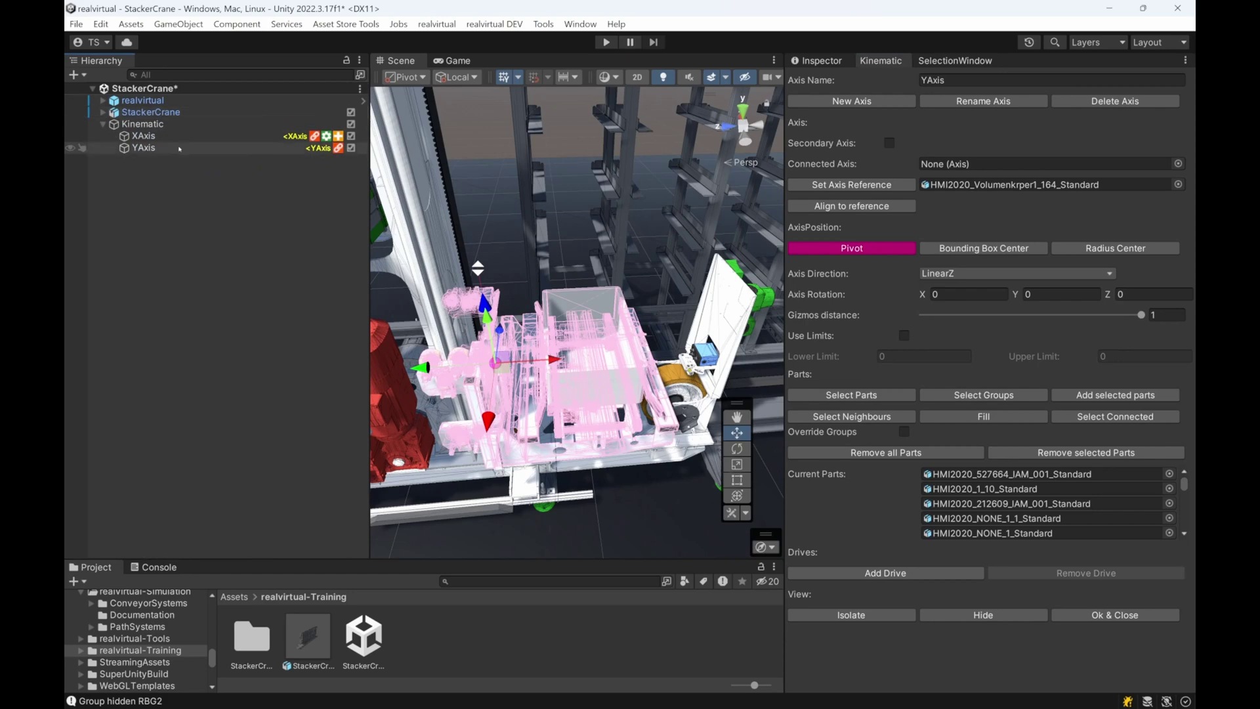
Compare the parts assigned to XAxis and YAxis by selecting the two axes alternately
click(143, 136)
scroll(563, 270, down, 2)
middle_drag(564, 270, 647, 299)
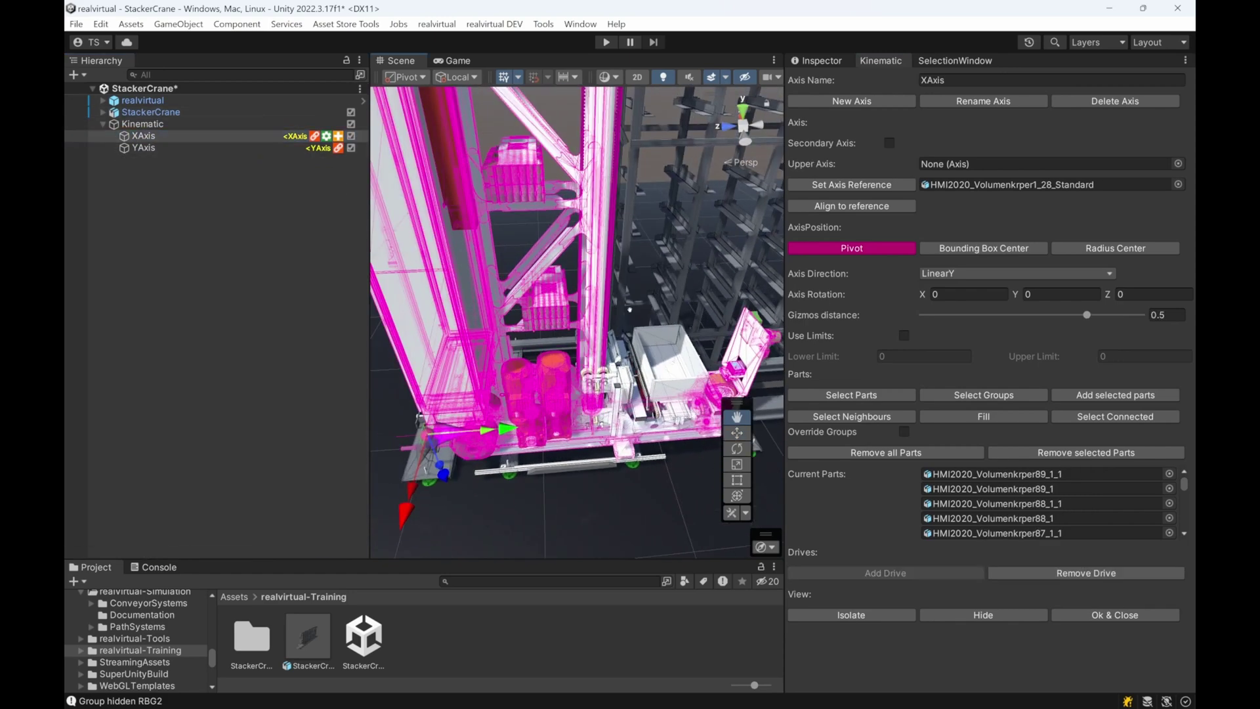
click(148, 149)
click(154, 139)
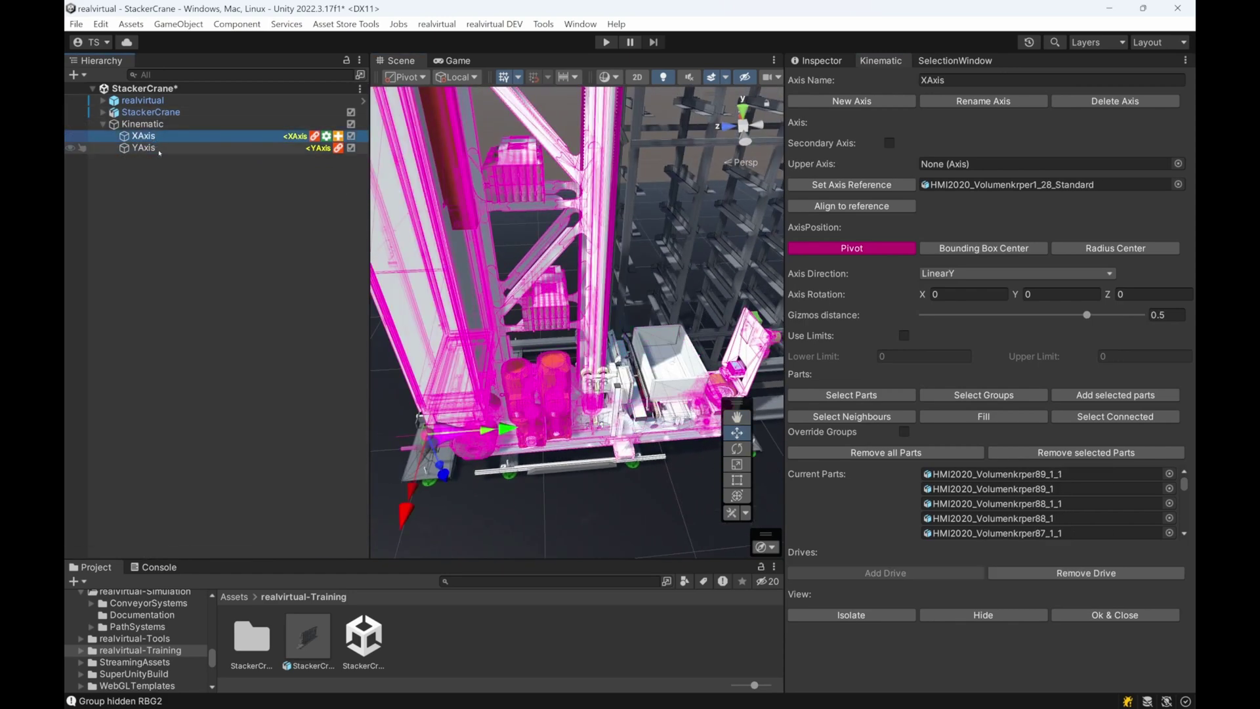
click(158, 150)
click(161, 138)
click(164, 150)
click(167, 137)
click(168, 149)
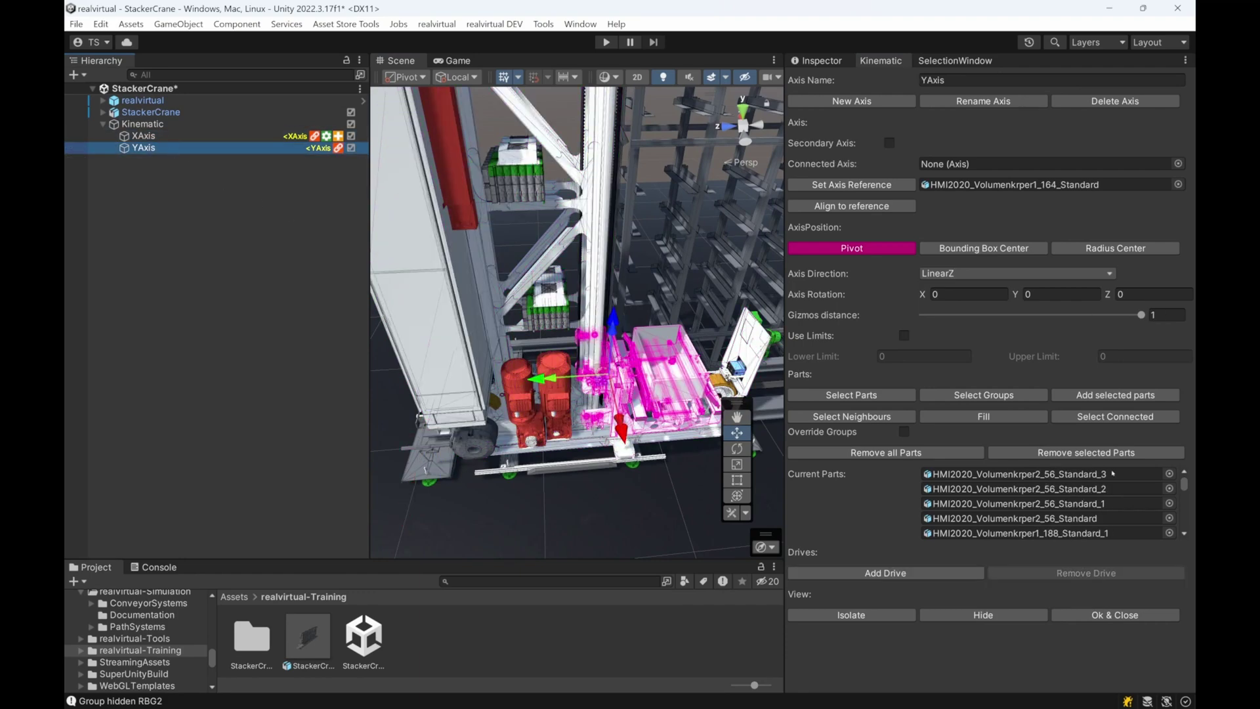
Add a drive and a Drive_Erratic Position component with Max Pos 3000 and Speed 1000 to YAxis
click(926, 578)
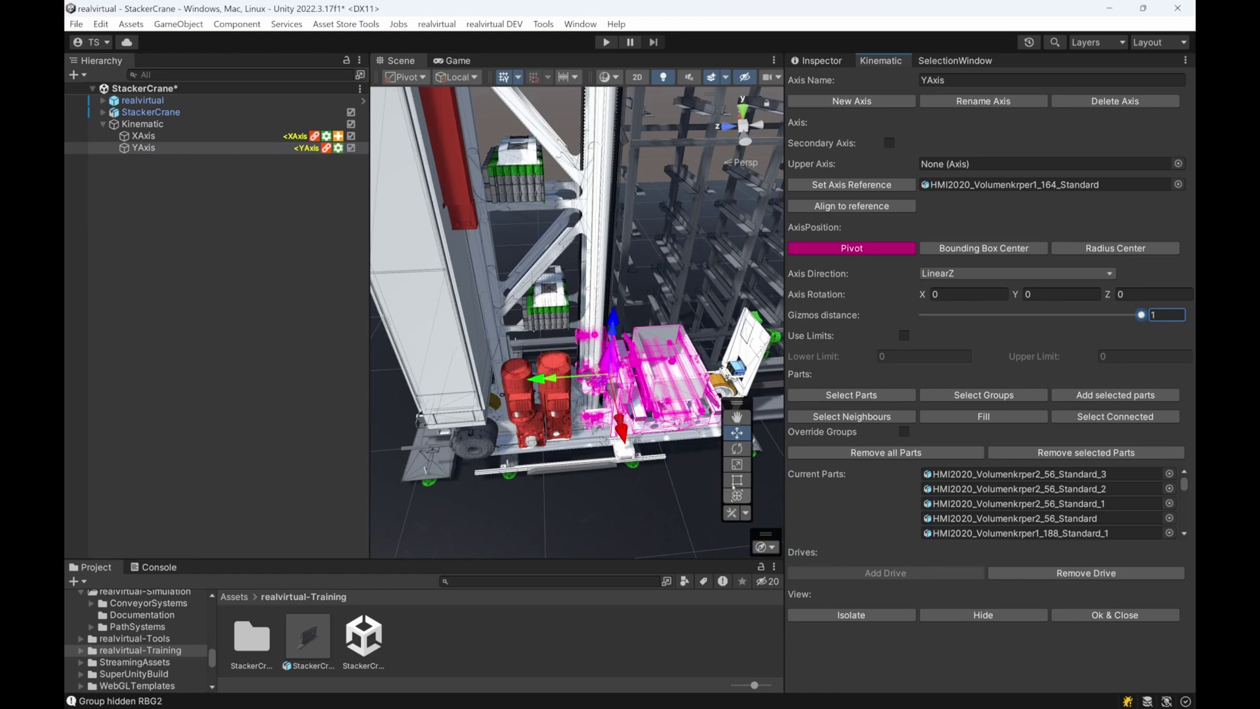
scroll(631, 426, down, 5)
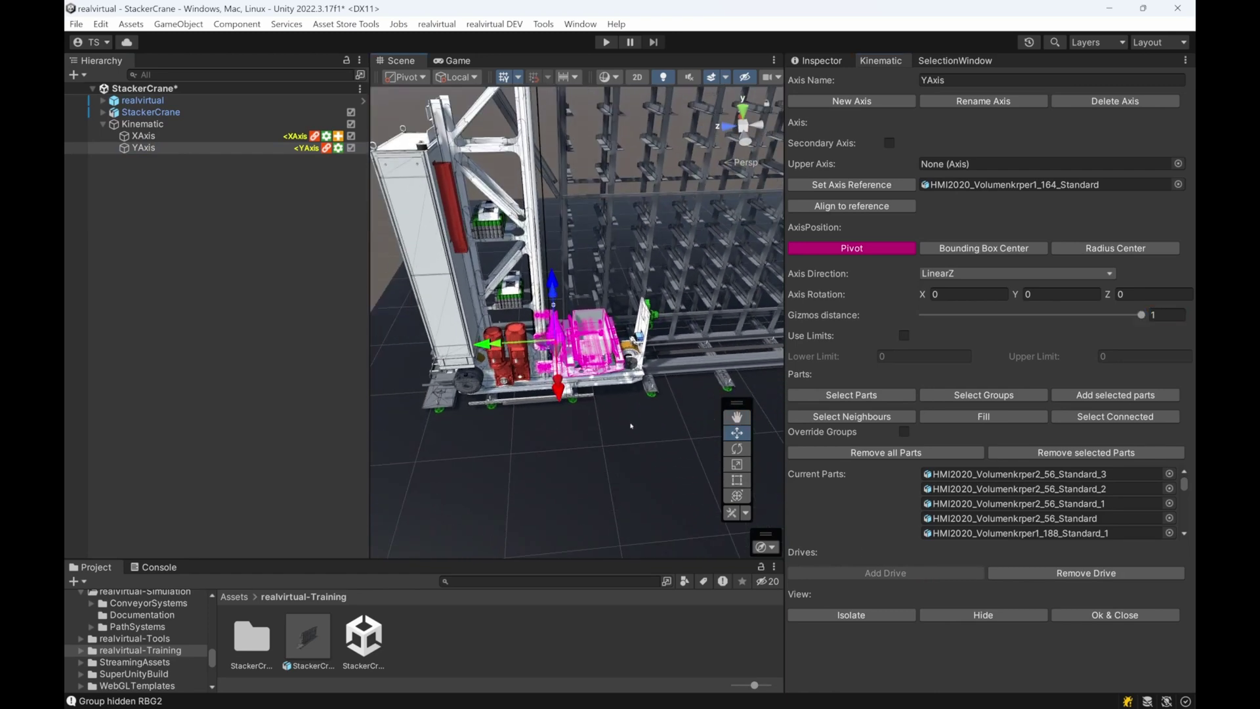
click(820, 62)
click(957, 552)
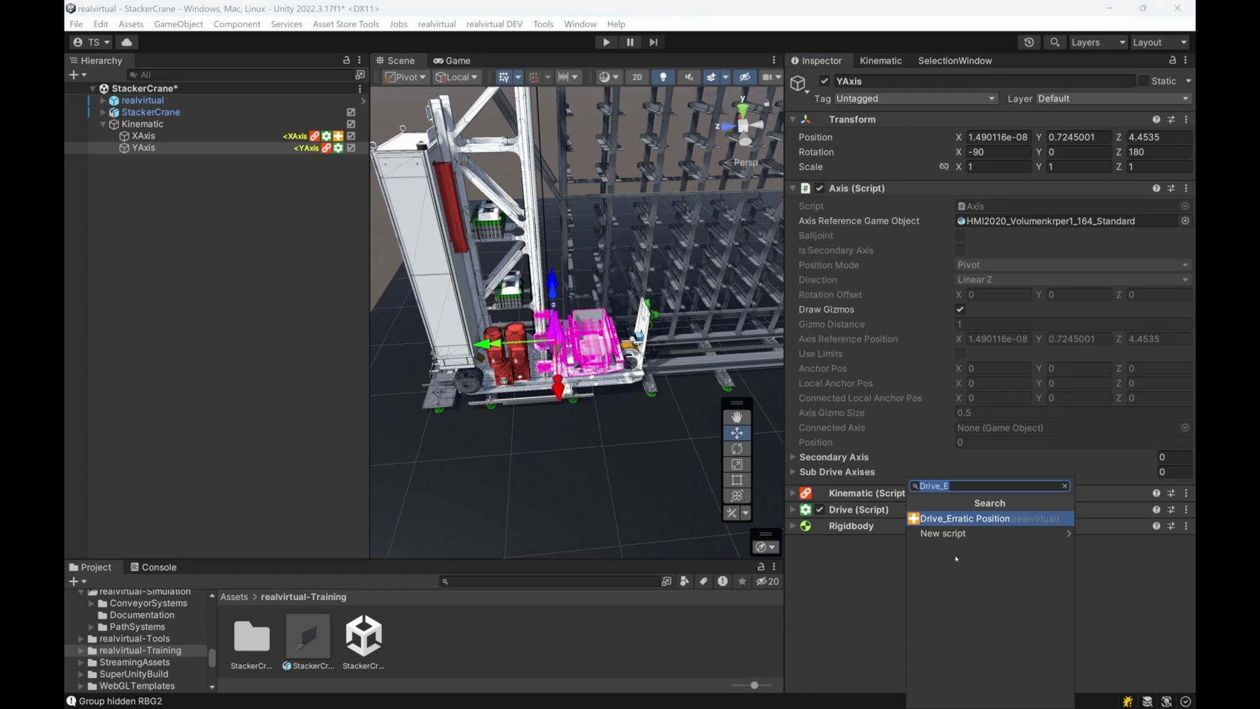
click(981, 519)
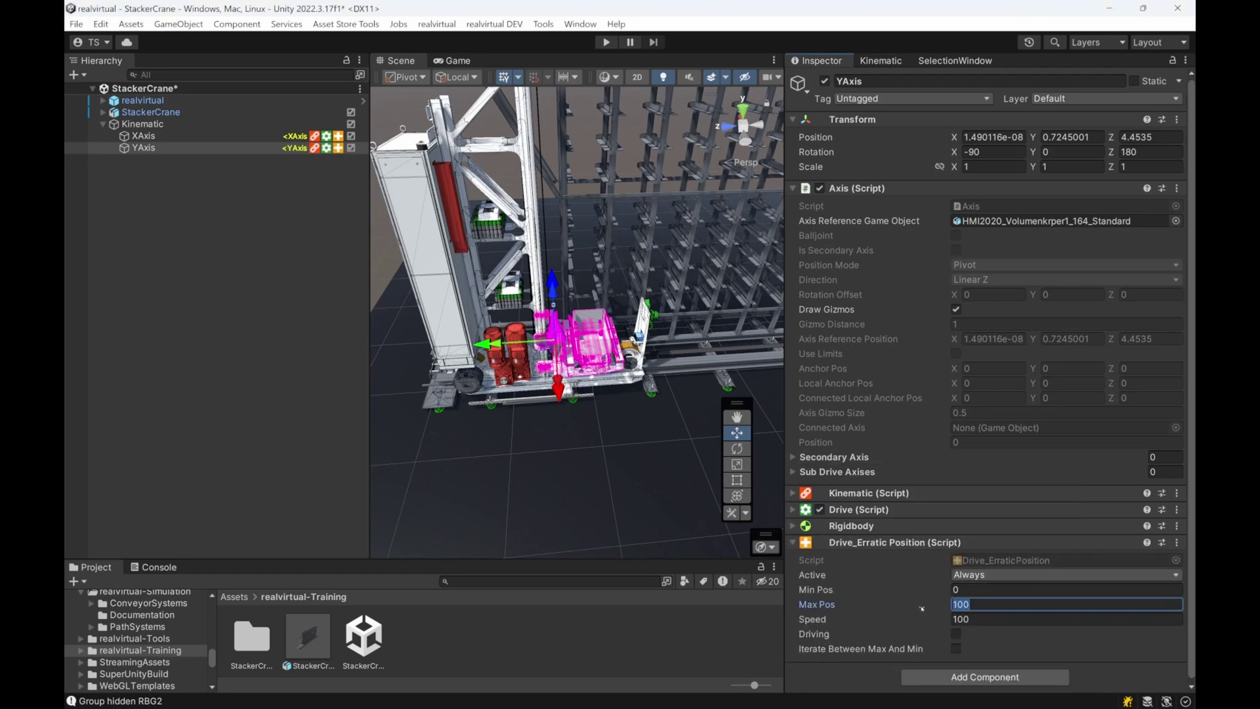
key(Tab)
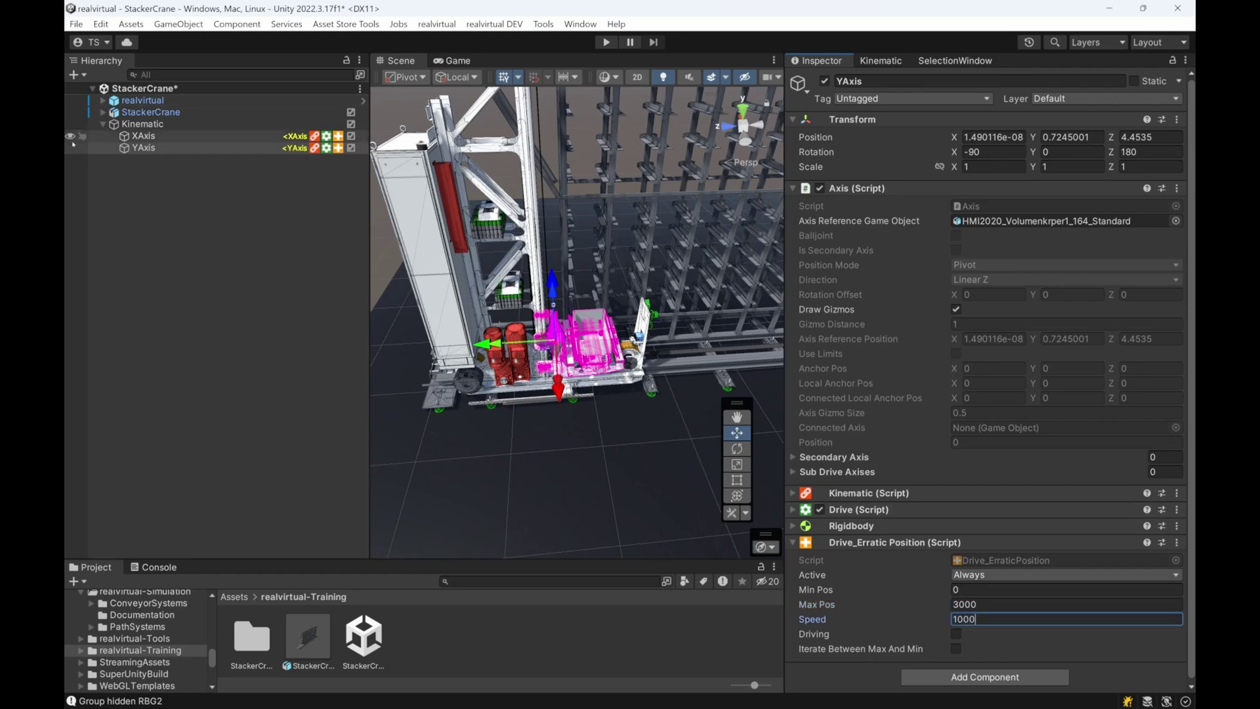
Review the drive settings and highlighted parts of XAxis and YAxis with a narrower Hierarchy
click(143, 136)
click(180, 148)
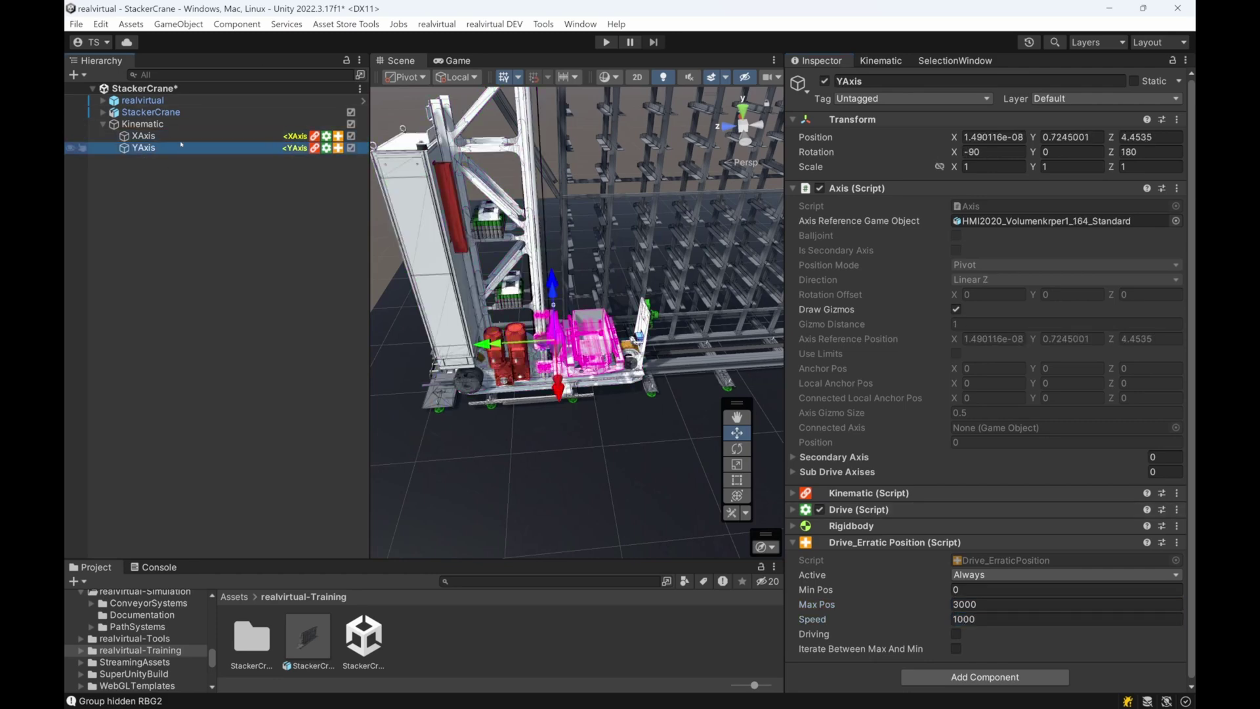
click(181, 141)
drag(367, 277, 304, 281)
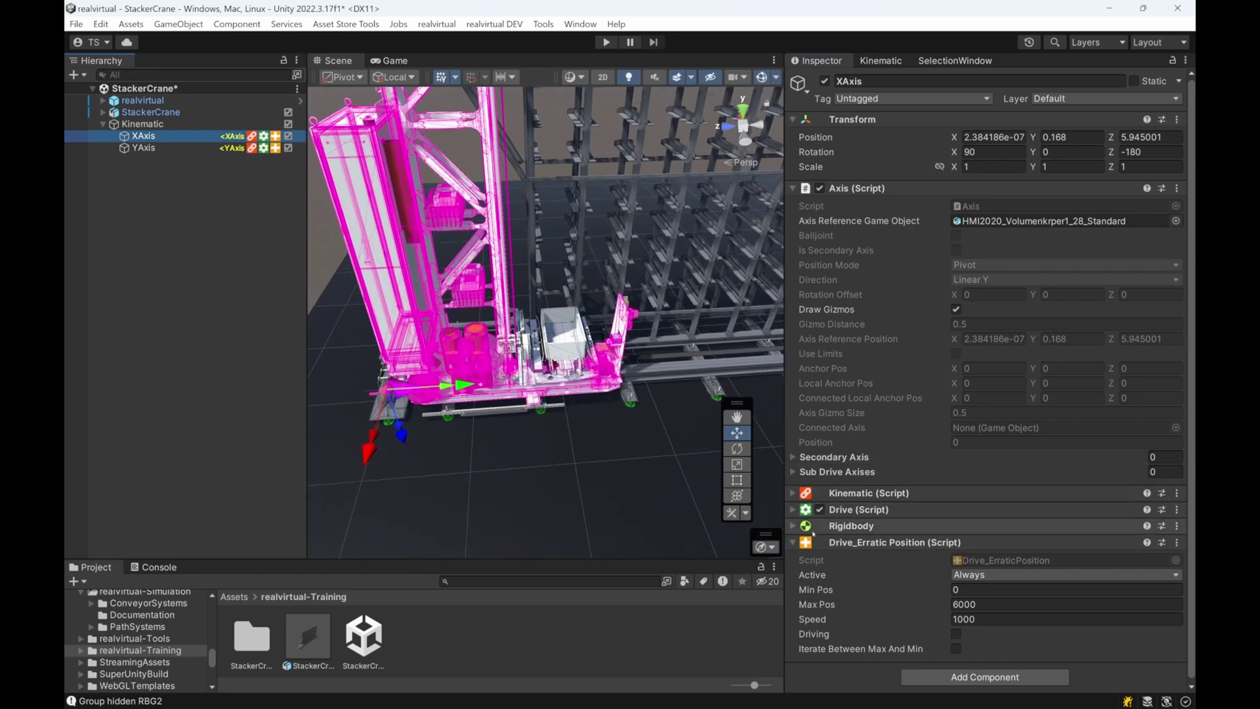
click(169, 148)
click(173, 137)
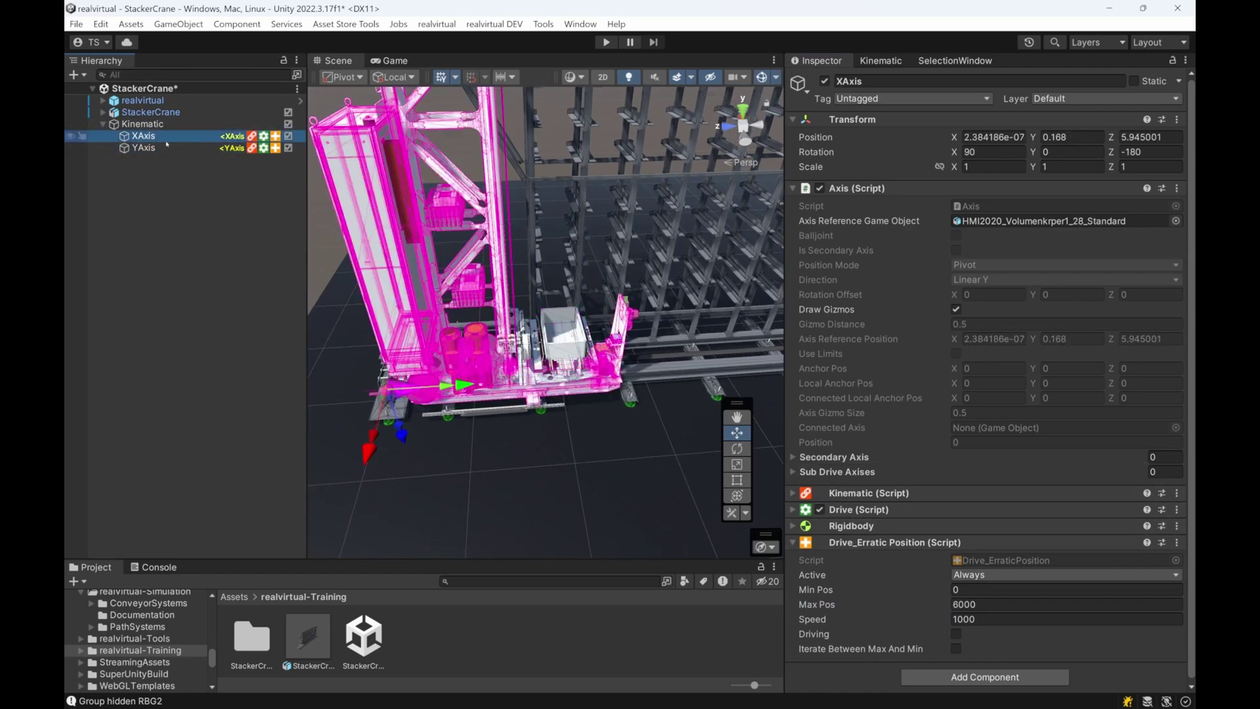
click(170, 149)
click(174, 138)
click(173, 148)
click(174, 137)
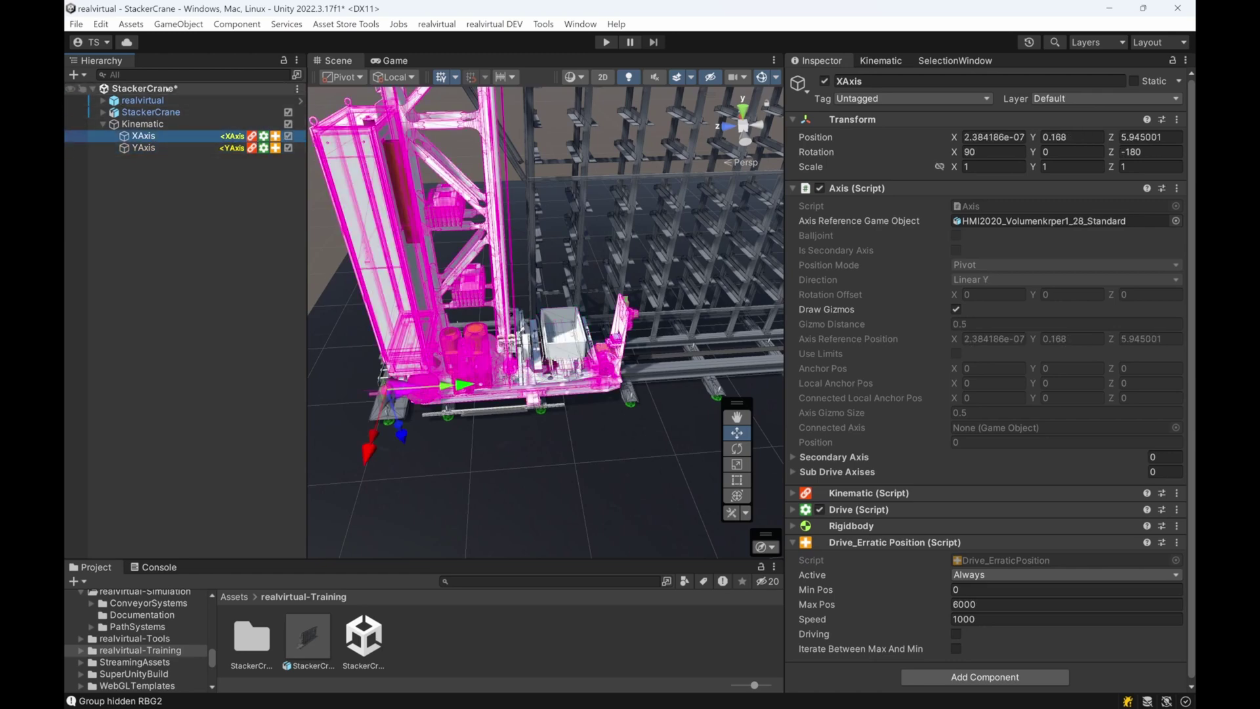
Run the simulation, watch how the crane mast and lifting carriage move, and stop it
click(604, 43)
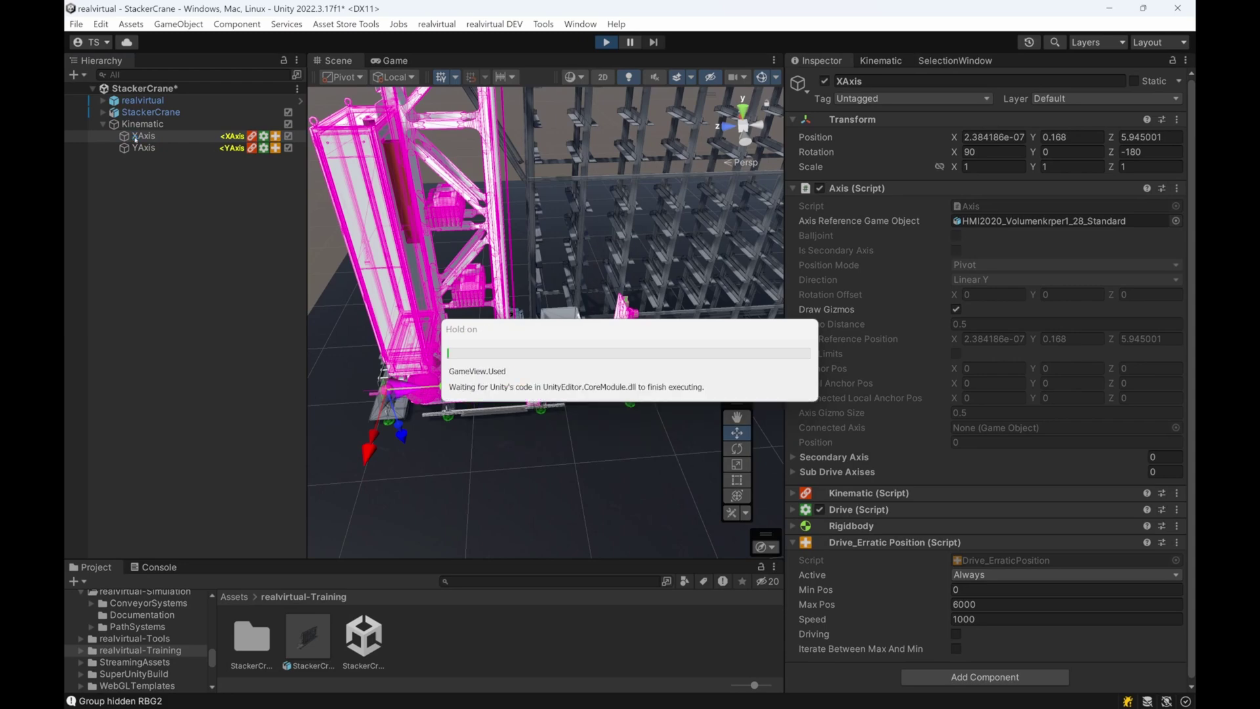
scroll(553, 288, down, 5)
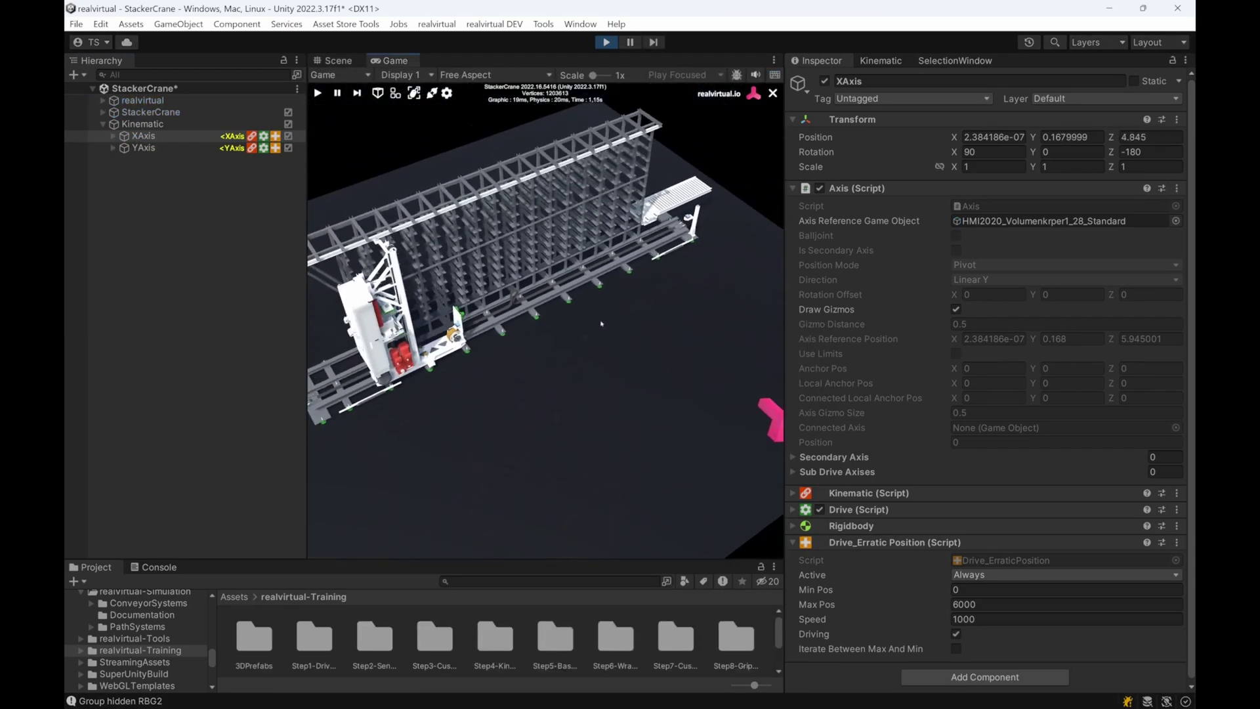
right_drag(599, 321, 577, 344)
scroll(610, 348, up, 4)
middle_drag(610, 348, 767, 345)
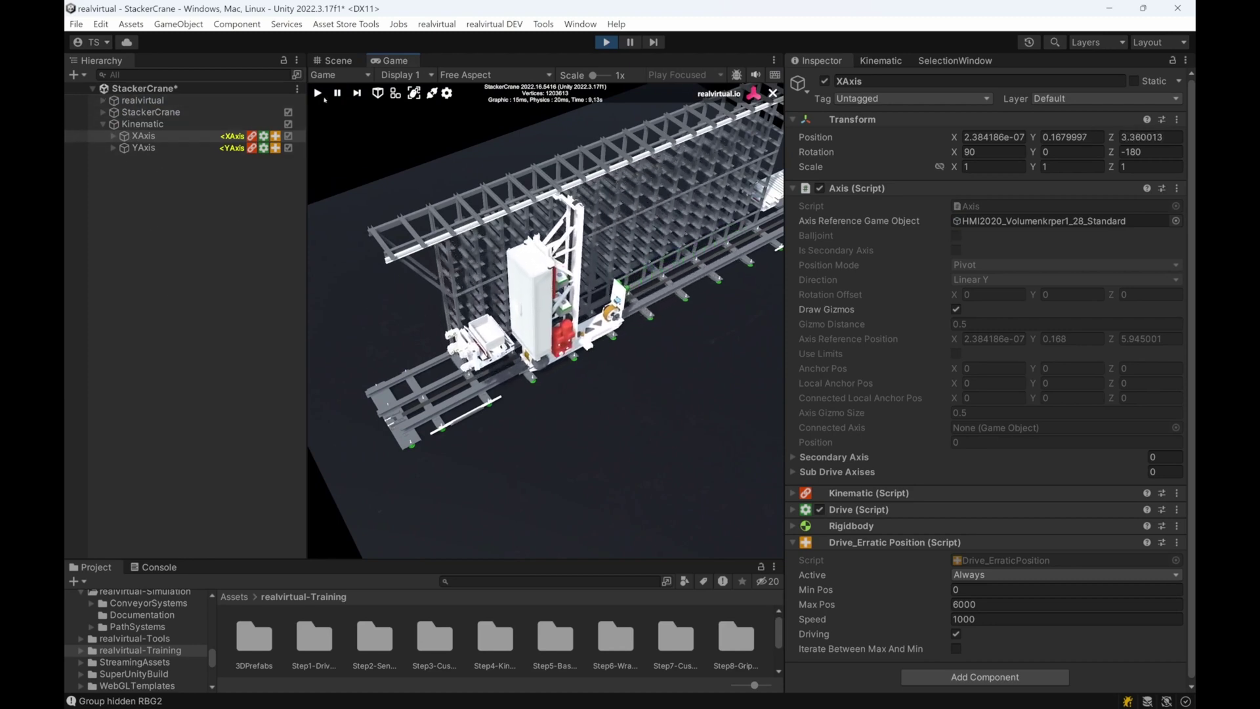
click(601, 42)
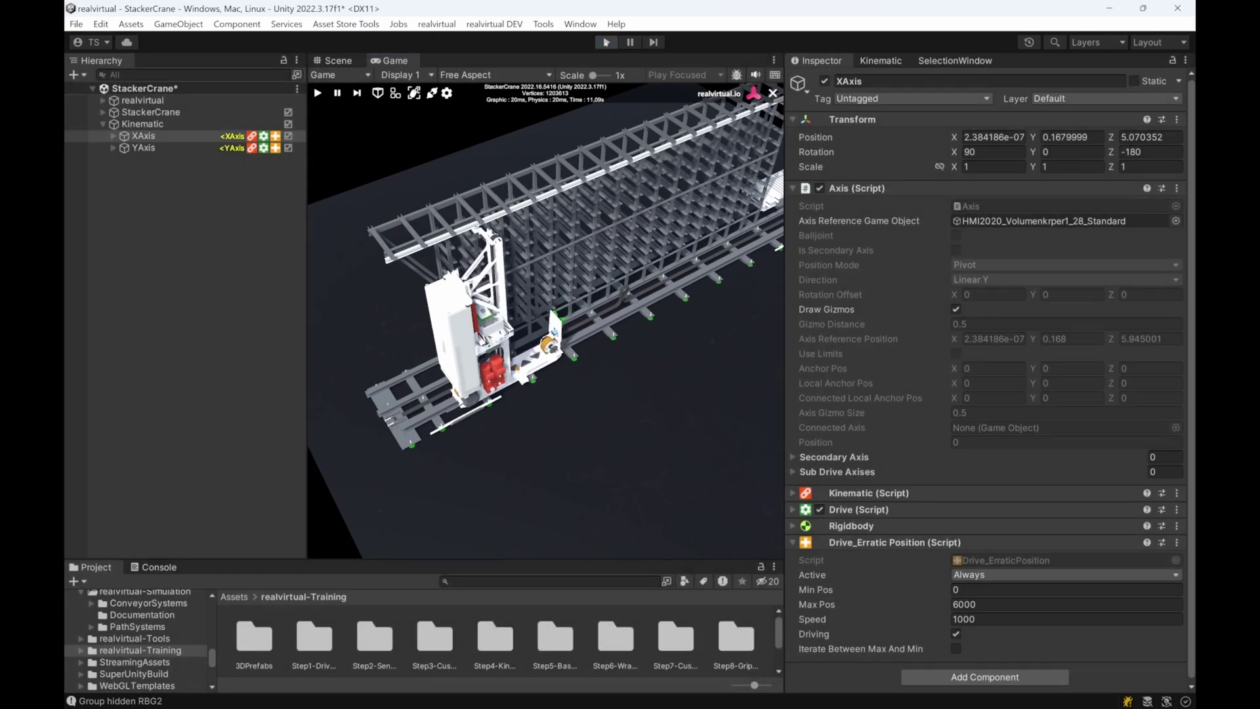
Set XAxis as the upper axis of YAxis in the Kinematic Tool
middle_drag(698, 284, 730, 315)
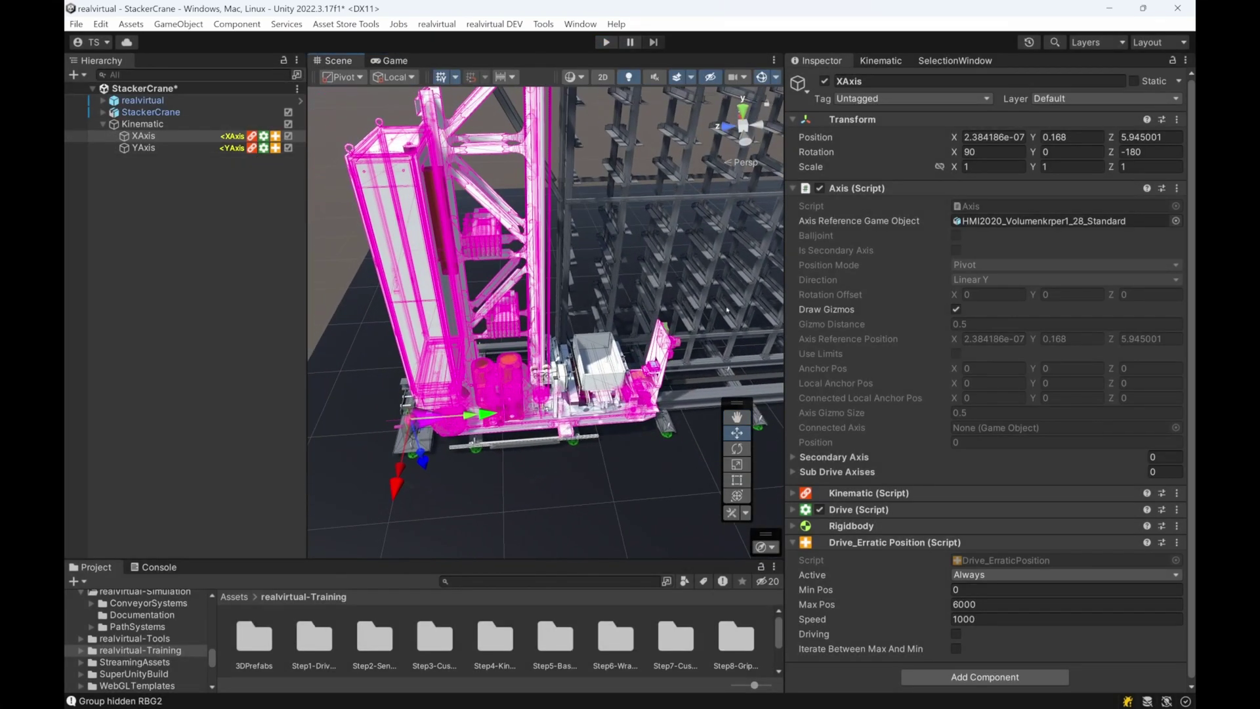
scroll(730, 315, up, 3)
right_drag(656, 309, 716, 315)
middle_drag(591, 309, 656, 312)
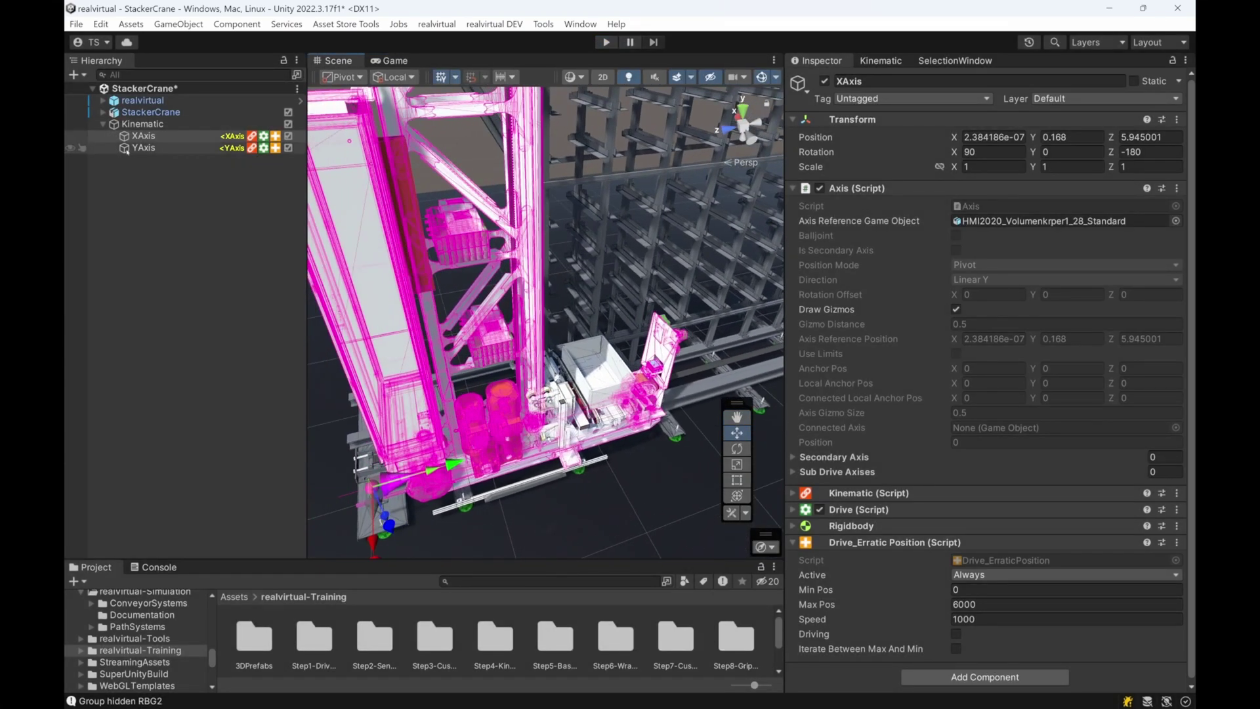
click(136, 149)
click(138, 138)
click(137, 151)
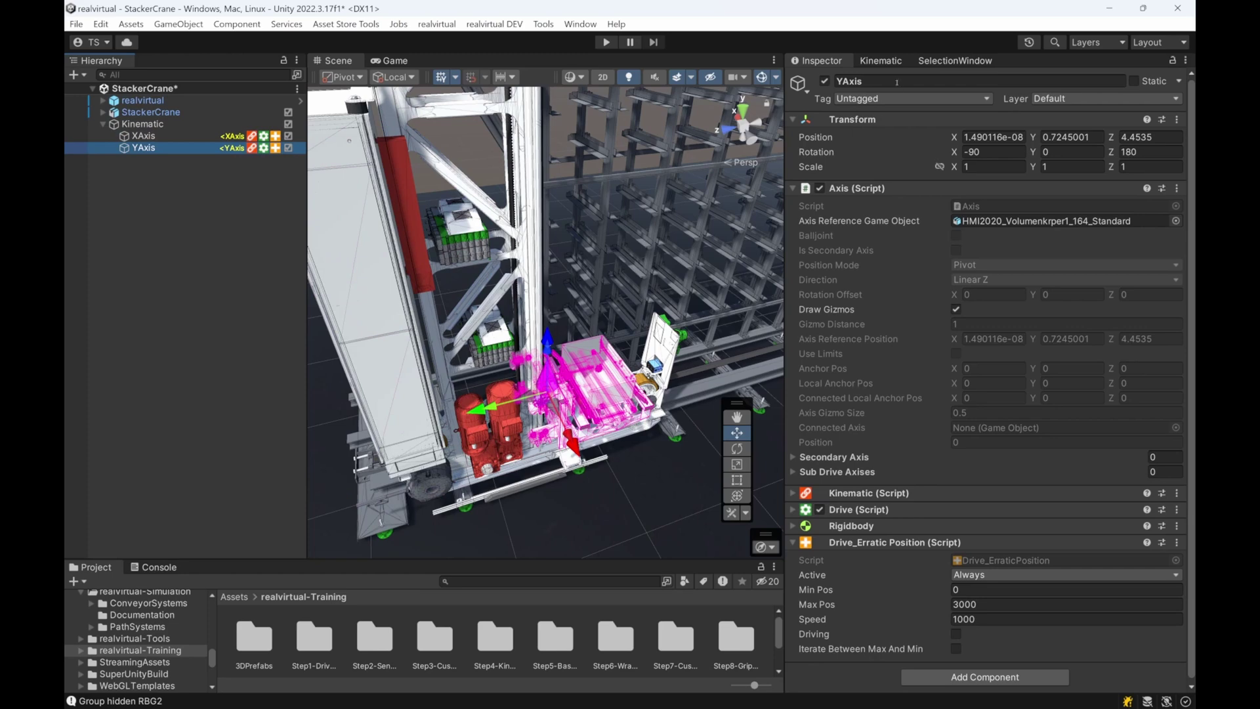
click(879, 60)
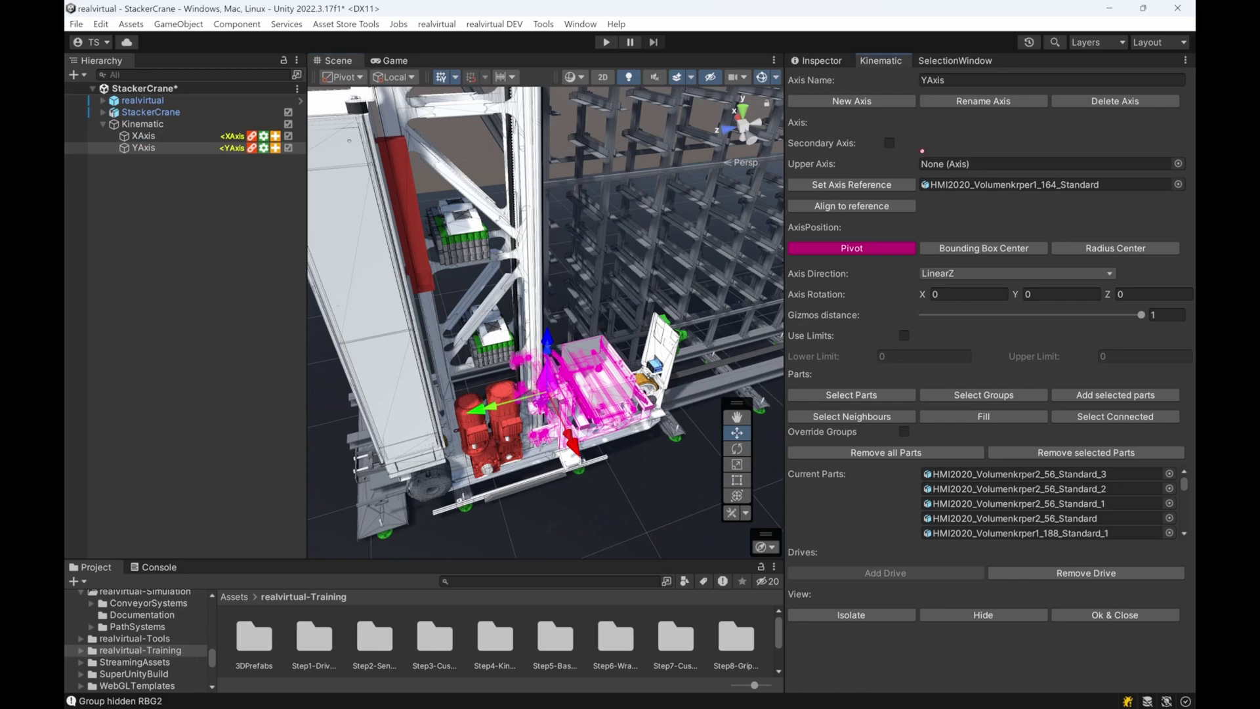
drag(923, 151, 936, 168)
scroll(546, 323, down, 3)
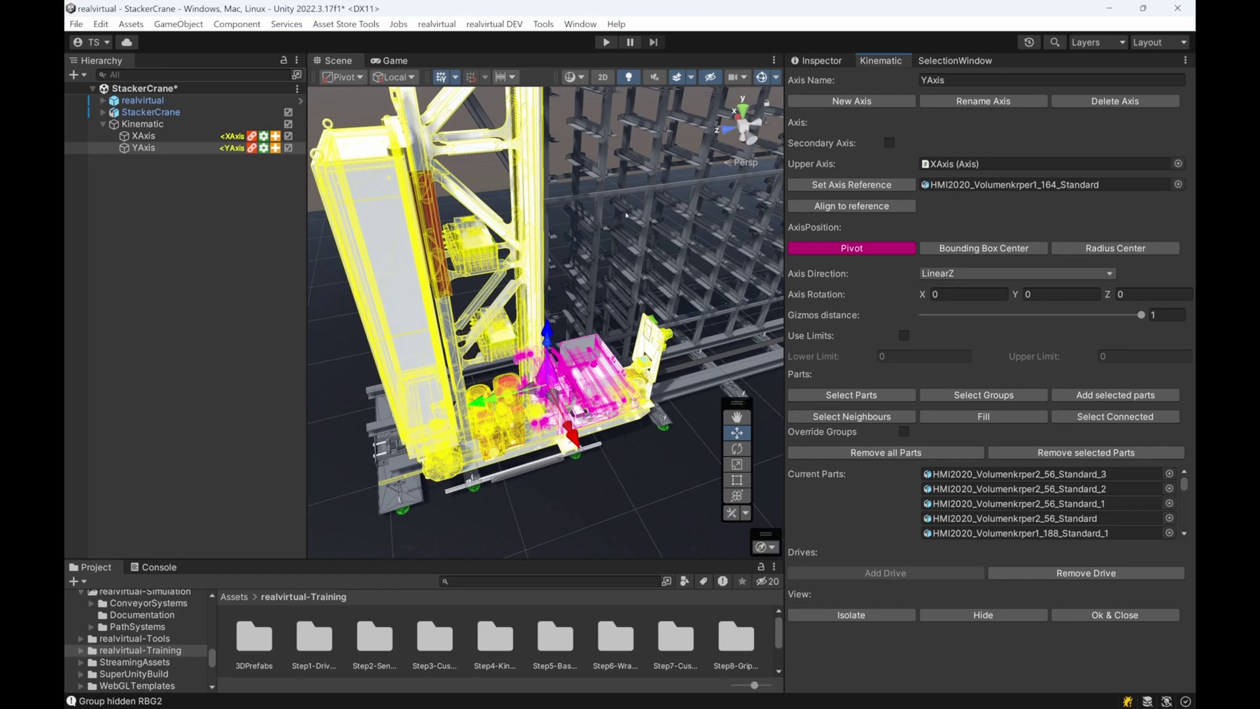
Run the simulation again and check the combined motion of the mast and lifting carriage
click(601, 45)
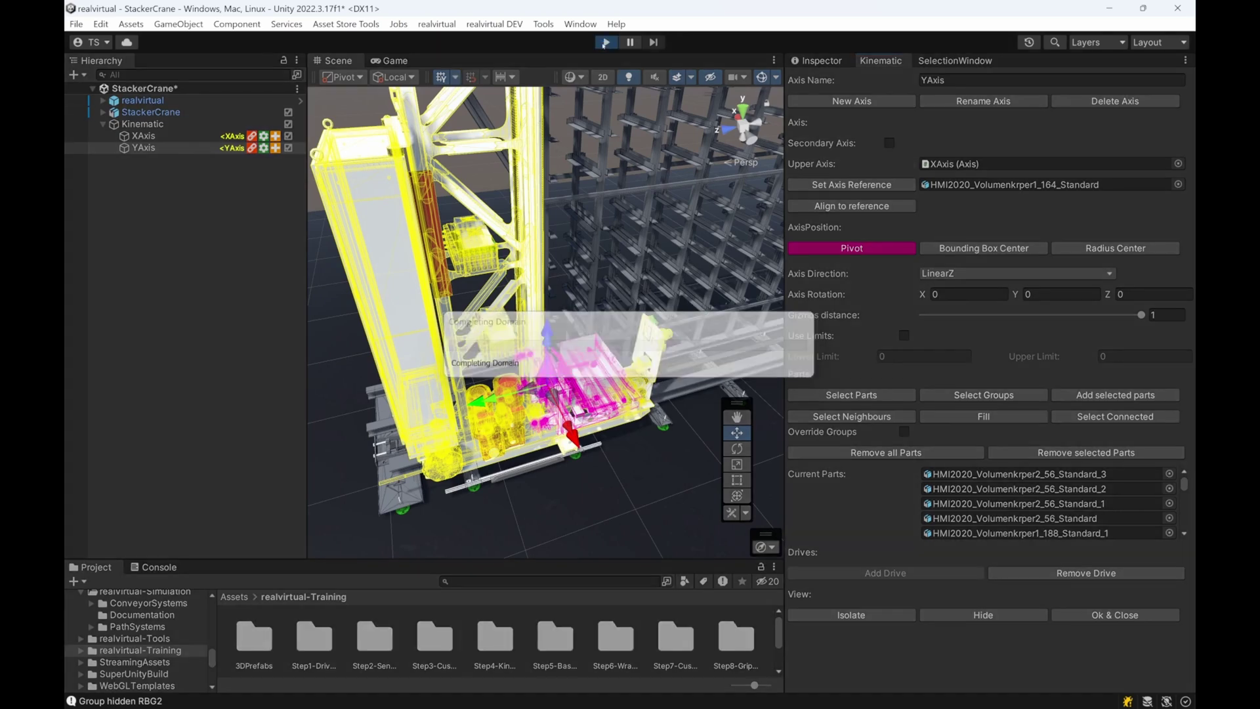
scroll(543, 286, down, 5)
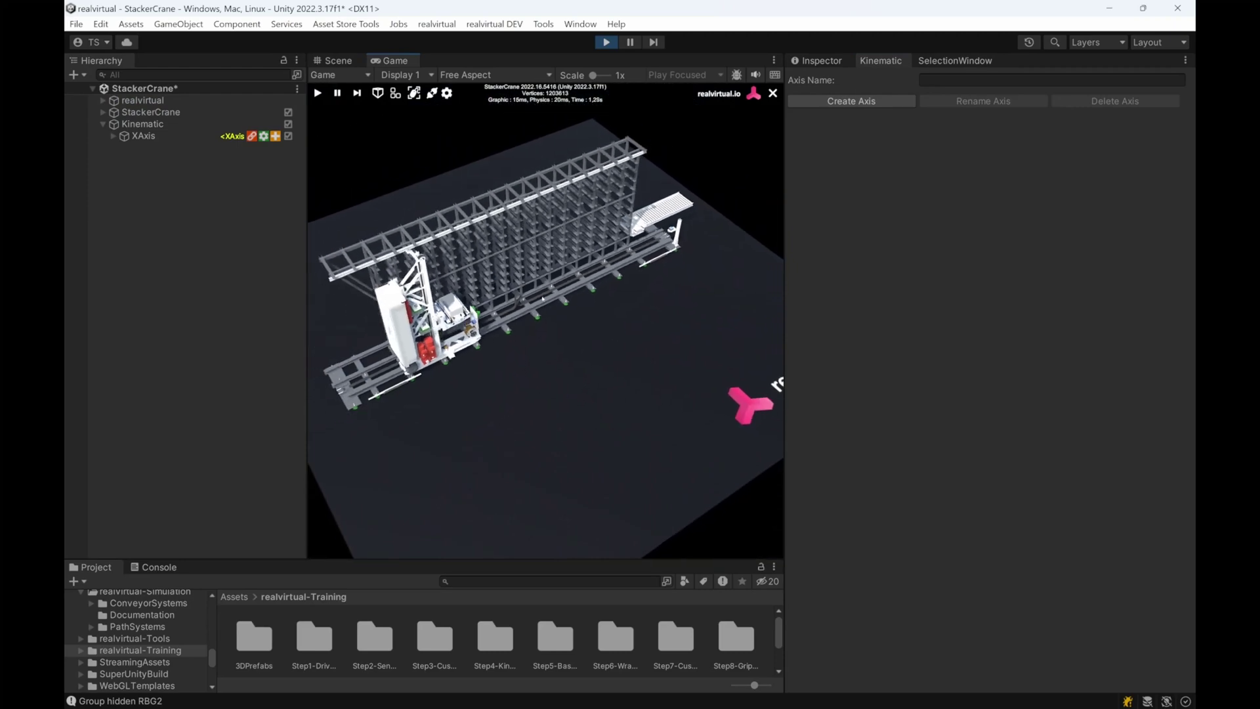
scroll(544, 287, up, 6)
middle_drag(544, 286, 627, 346)
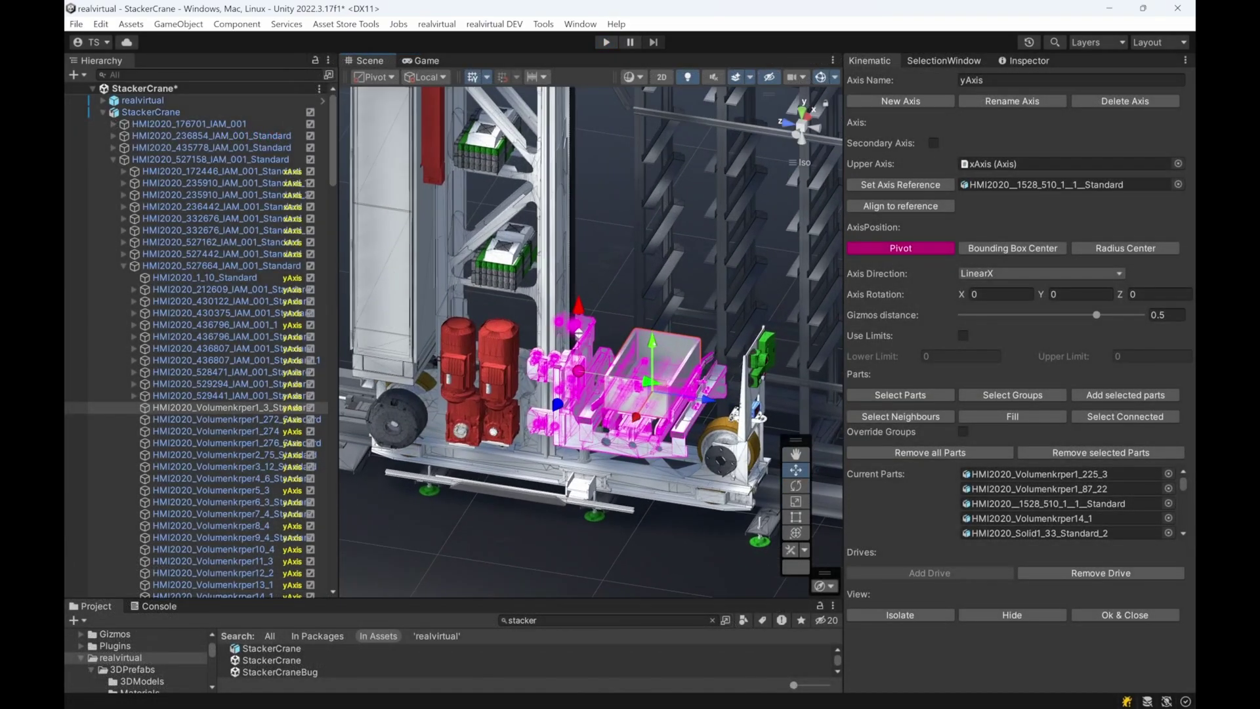
Activate part selection in the scene for yAxis, focusing on the lifting carriage and its load bin
right_drag(903, 261, 648, 321)
click(924, 400)
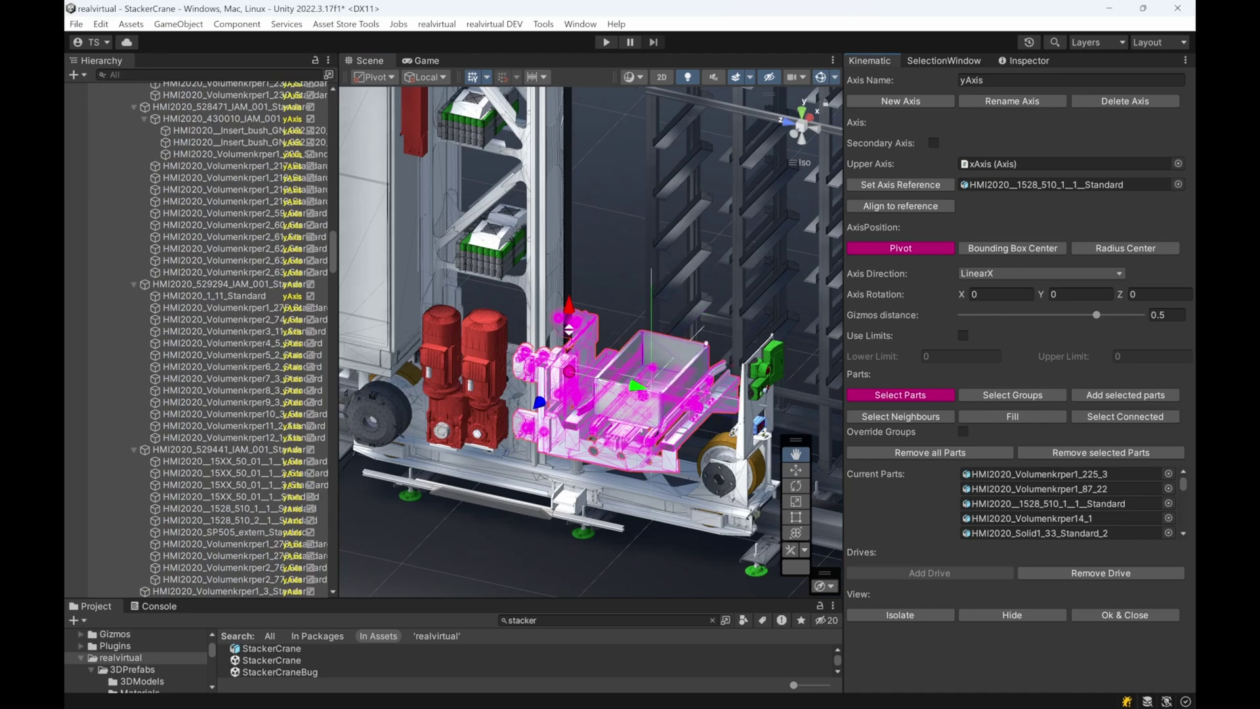
scroll(696, 344, up, 5)
middle_drag(697, 345, 573, 325)
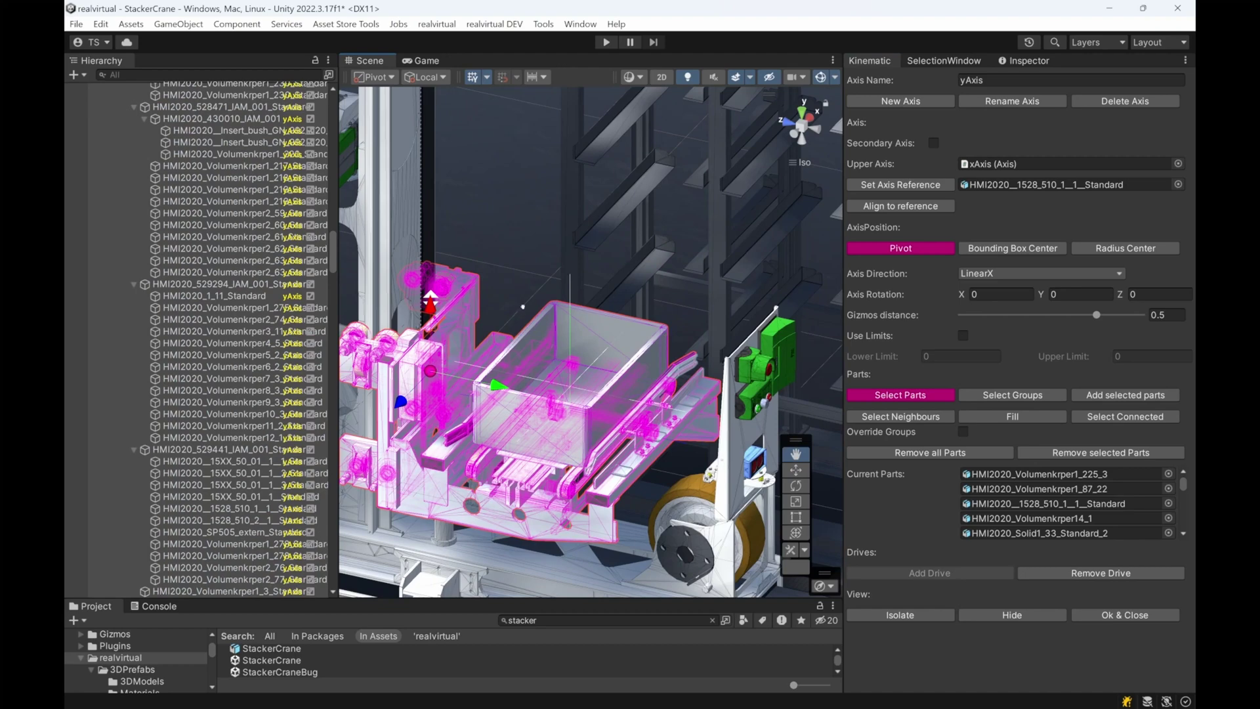
middle_drag(680, 373, 591, 343)
Inspect the isolated yAxis parts by hiding individual carriage parts, and restore the full scene
click(913, 614)
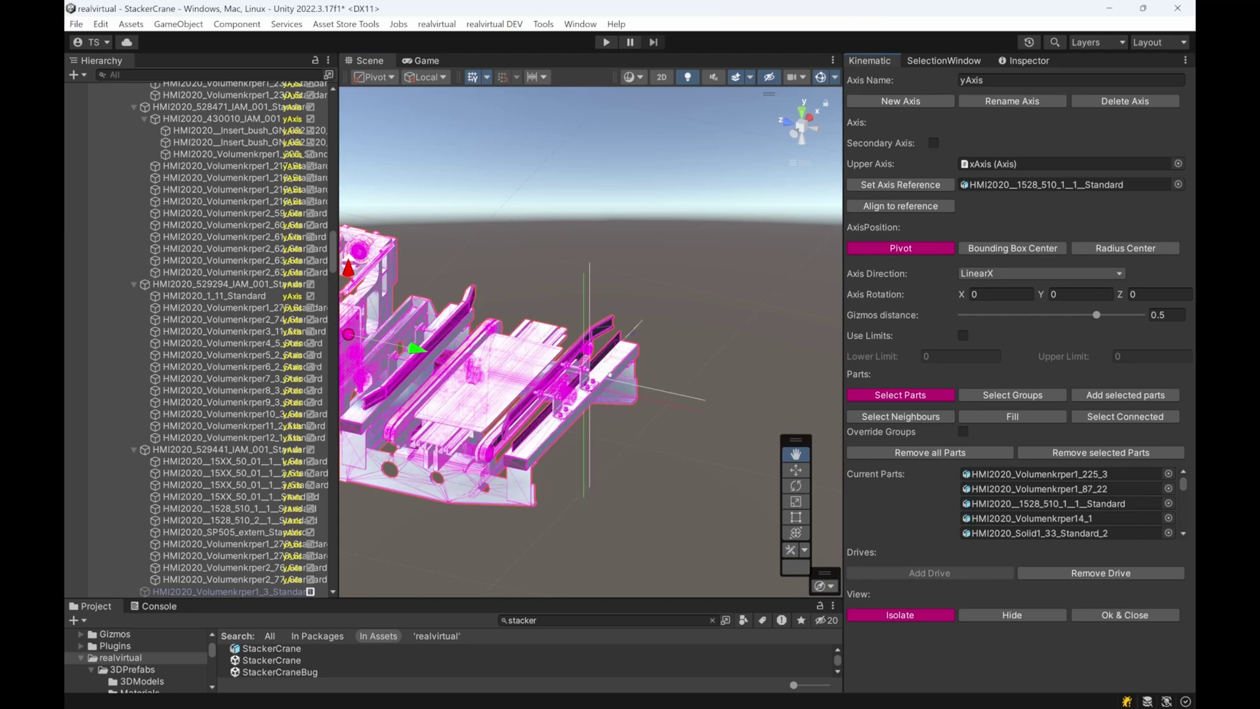
middle_drag(545, 437, 604, 348)
click(563, 383)
click(611, 343)
click(533, 428)
click(603, 348)
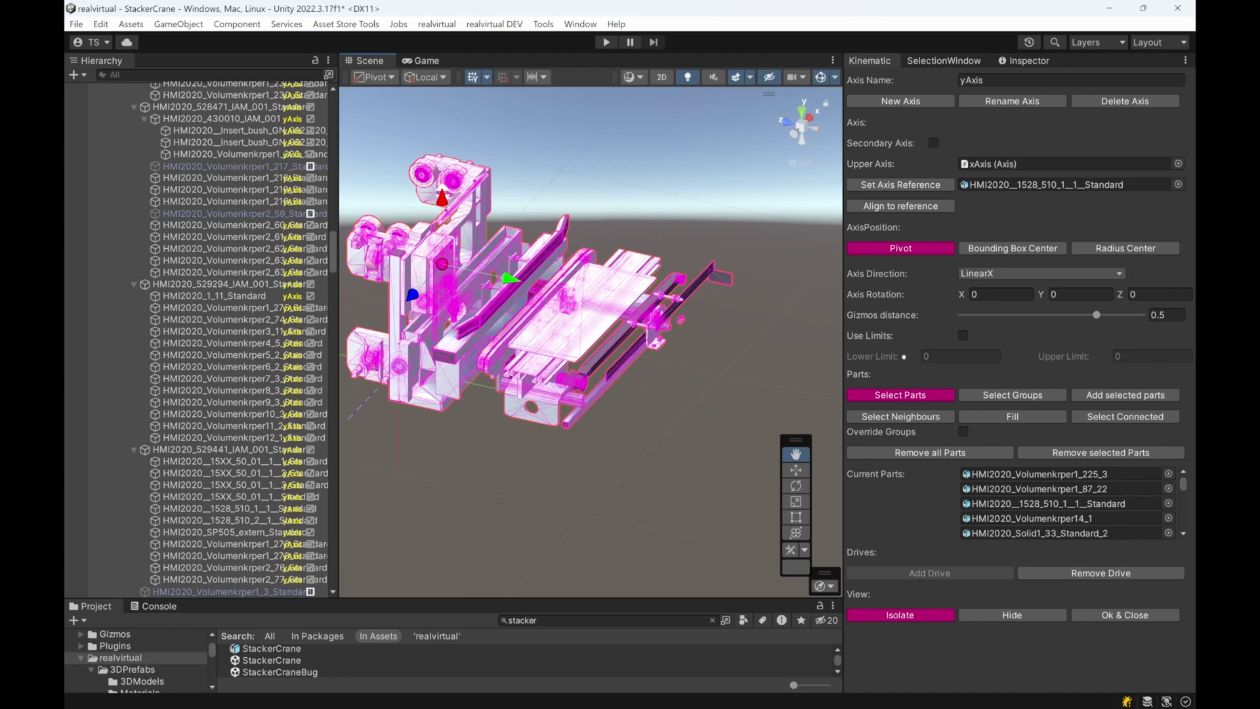
click(894, 613)
scroll(544, 394, down, 5)
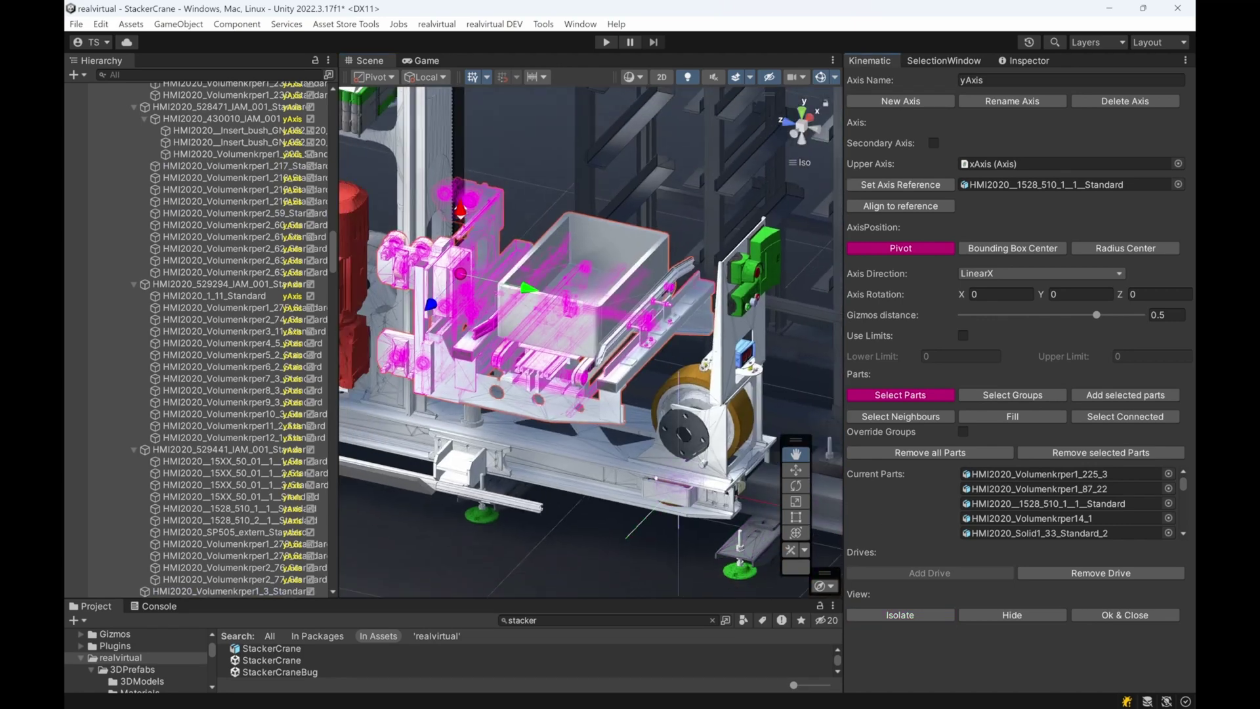
middle_drag(525, 390, 645, 411)
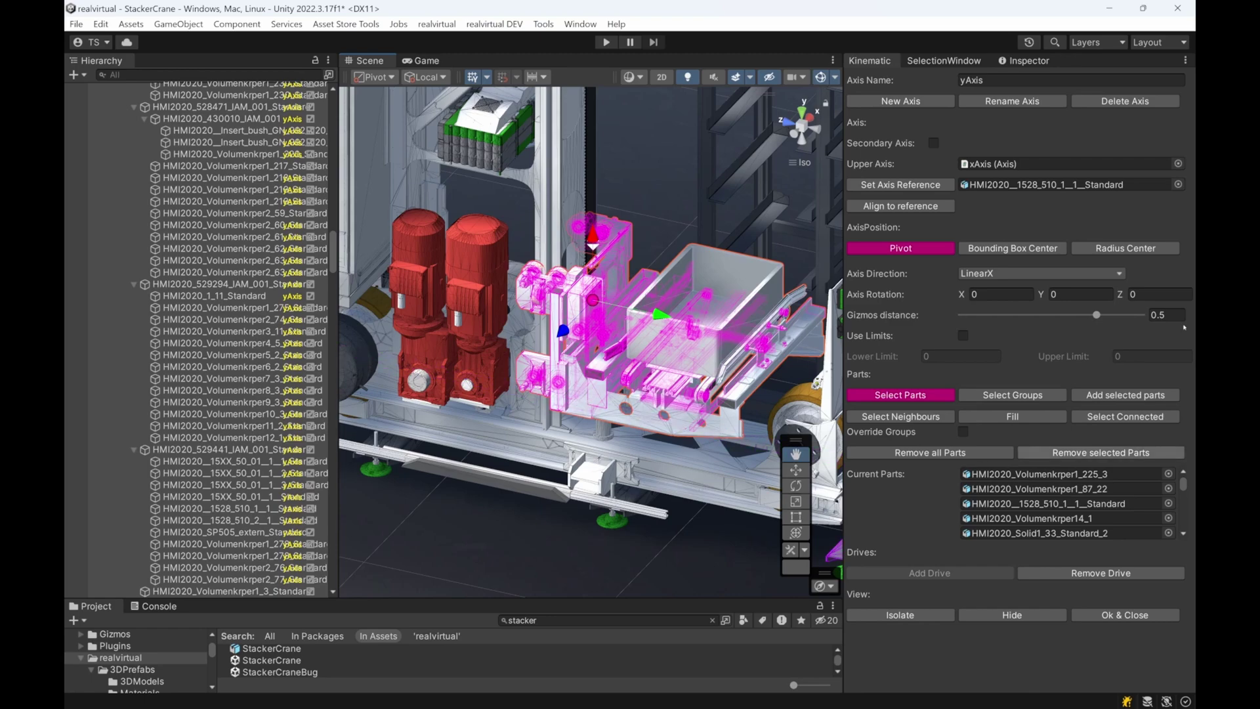
Remove all assigned parts from yAxis
click(943, 452)
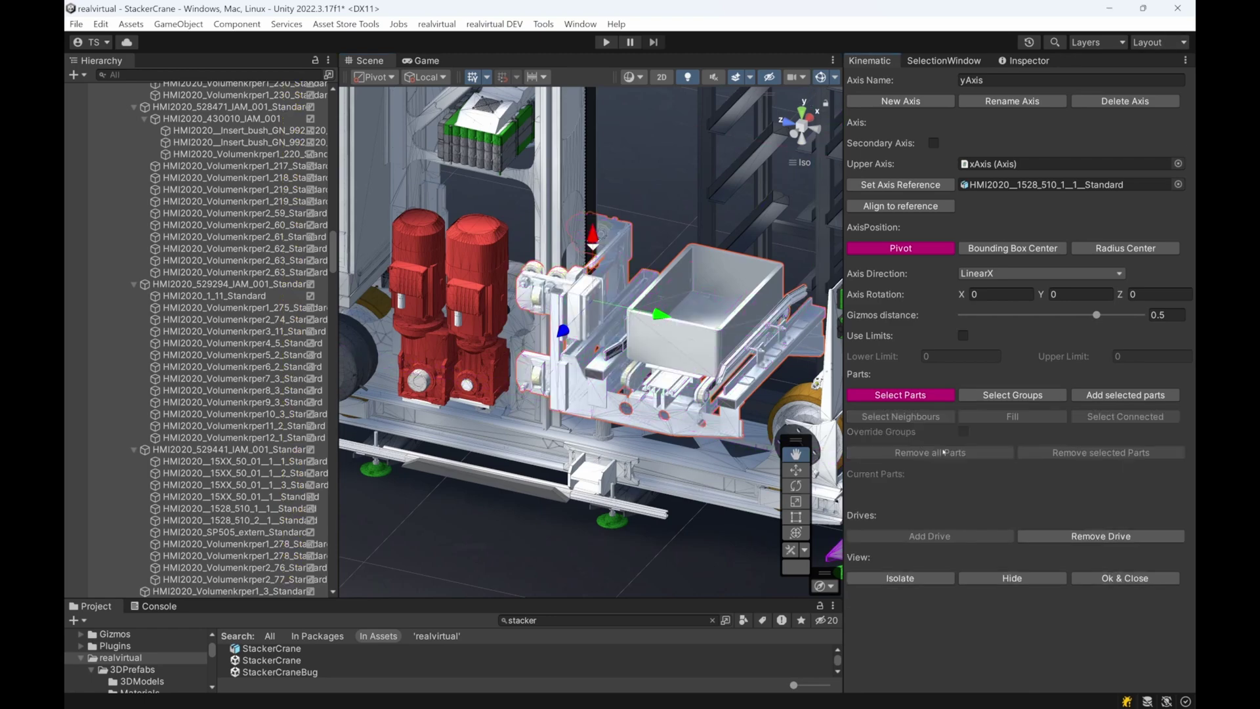
right_drag(690, 437, 643, 434)
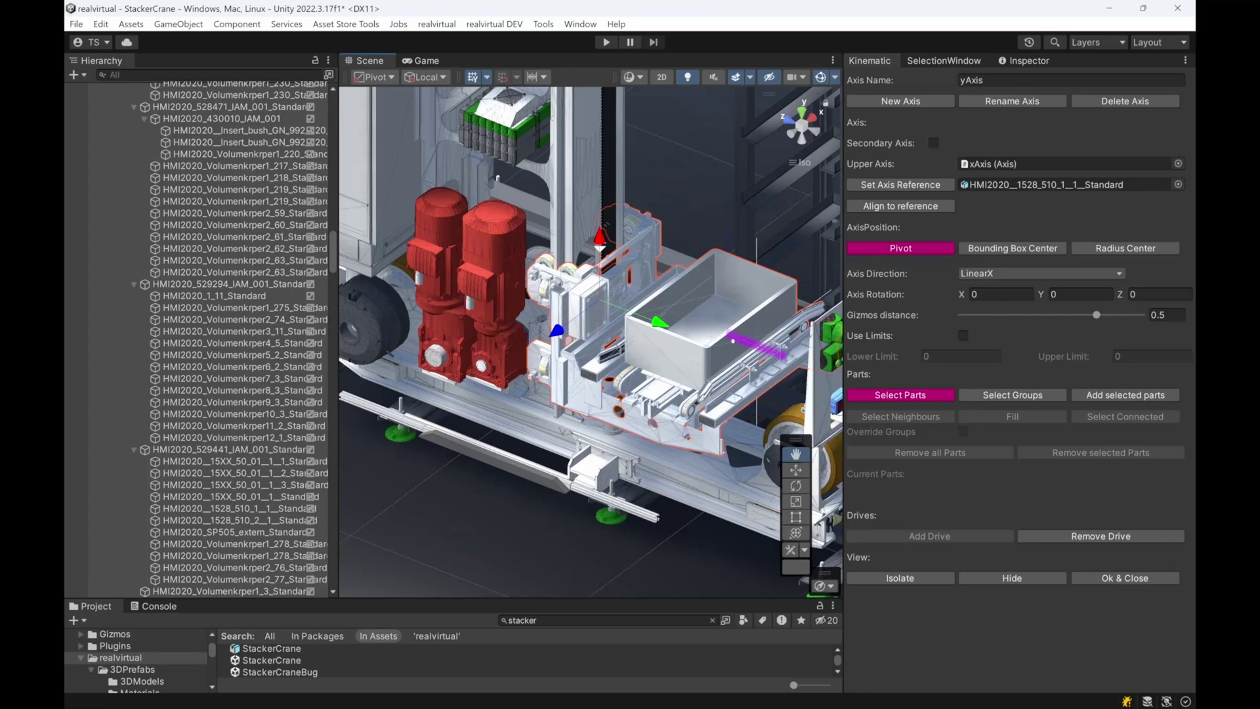
scroll(762, 329, up, 3)
scroll(755, 329, down, 4)
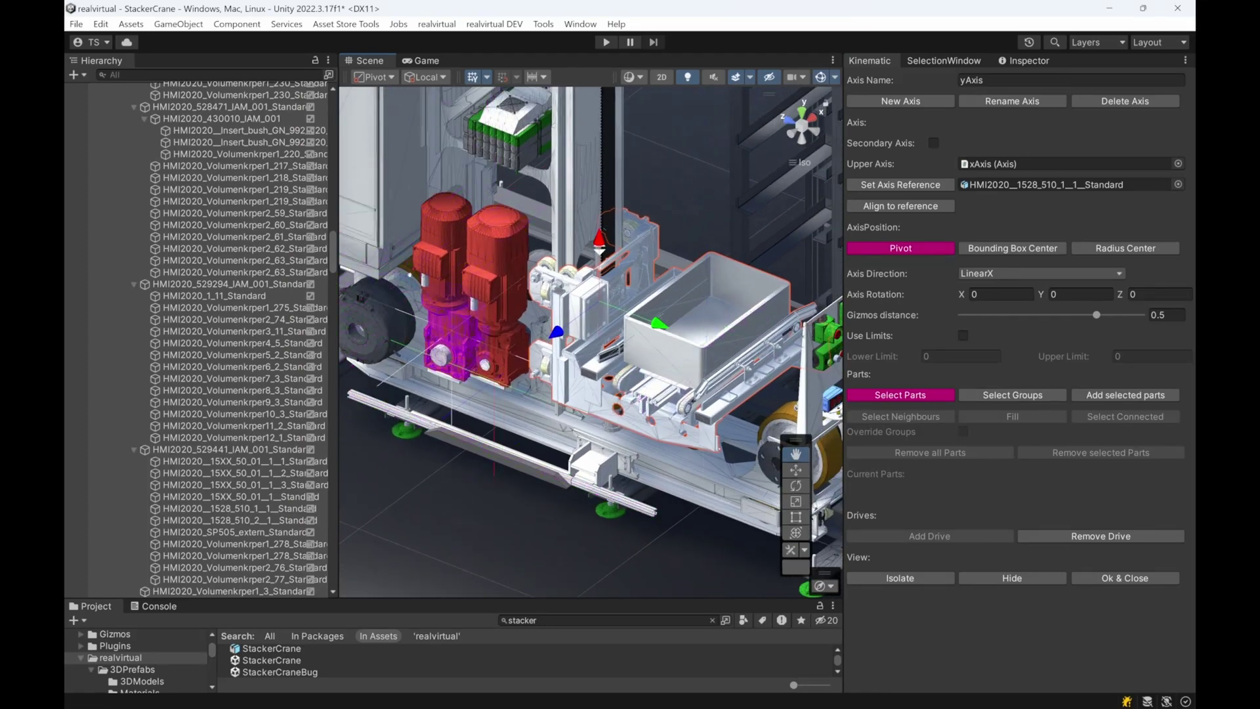
Collapse the HMI2020_527664_IAM_001_Standard and HMI2020_528758_IAM_001_Standard subassemblies in the scene hierarchy and open xAxis for editing
drag(333, 262, 332, 100)
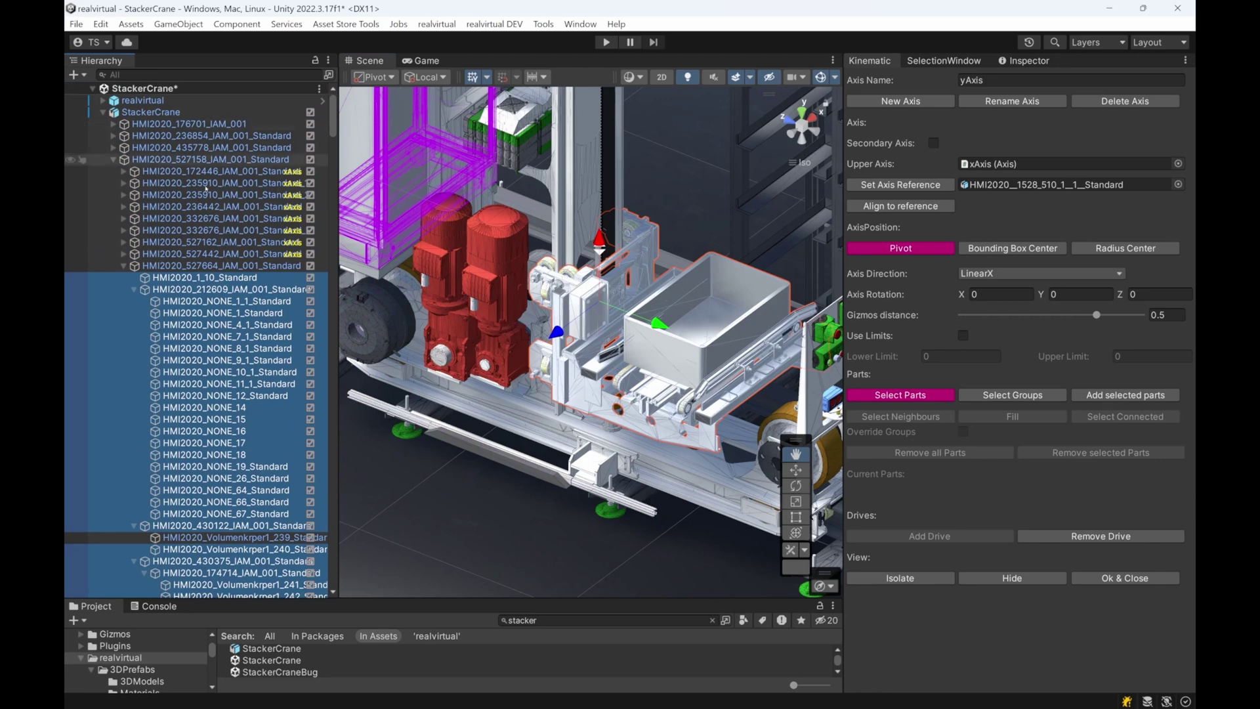
click(124, 266)
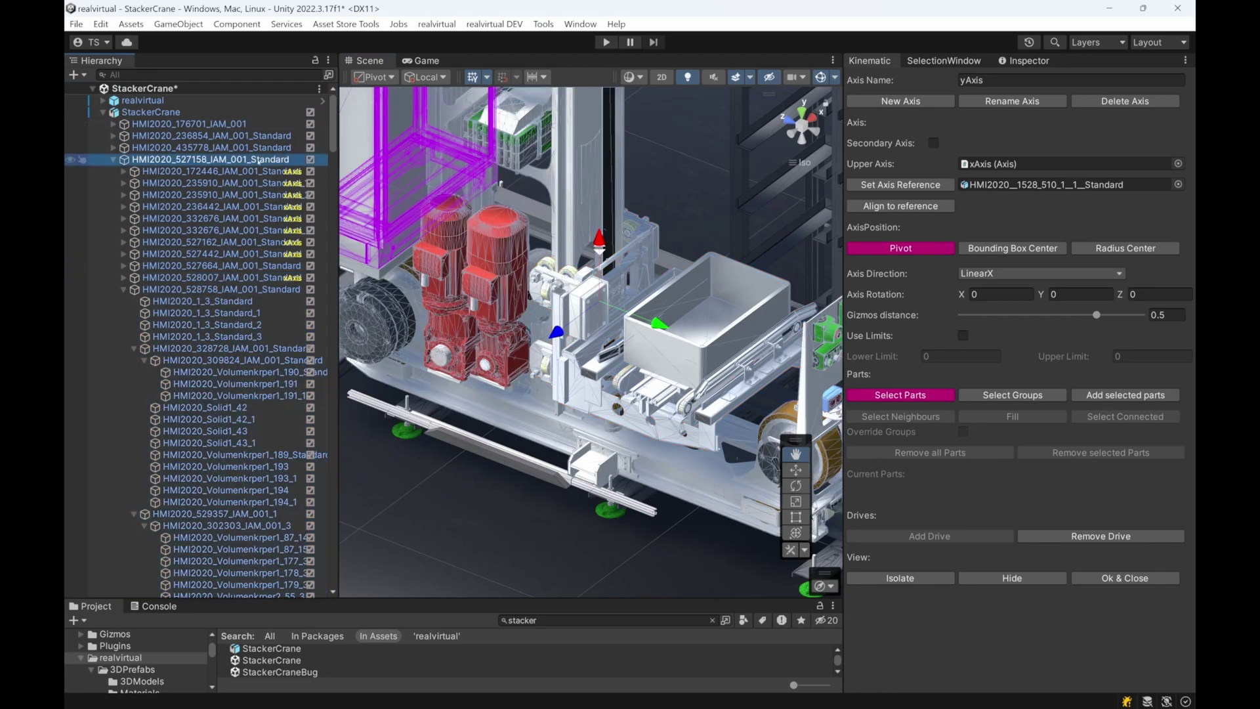
click(124, 289)
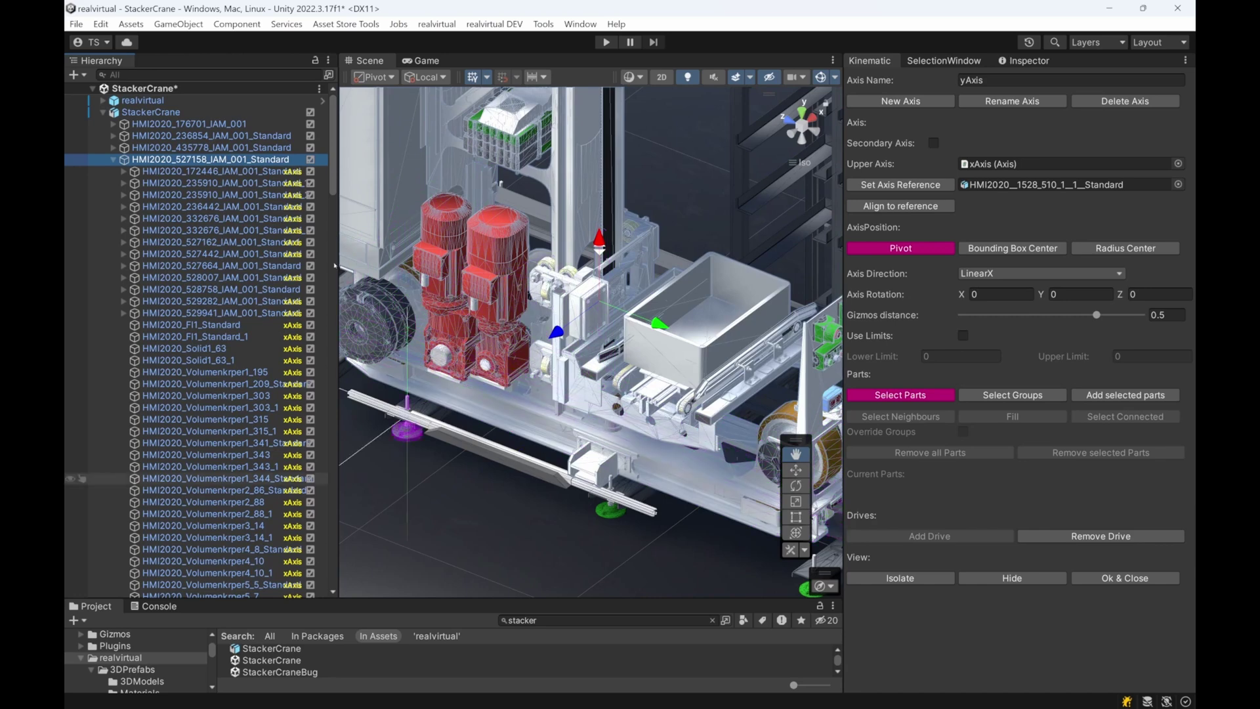
drag(333, 168, 333, 567)
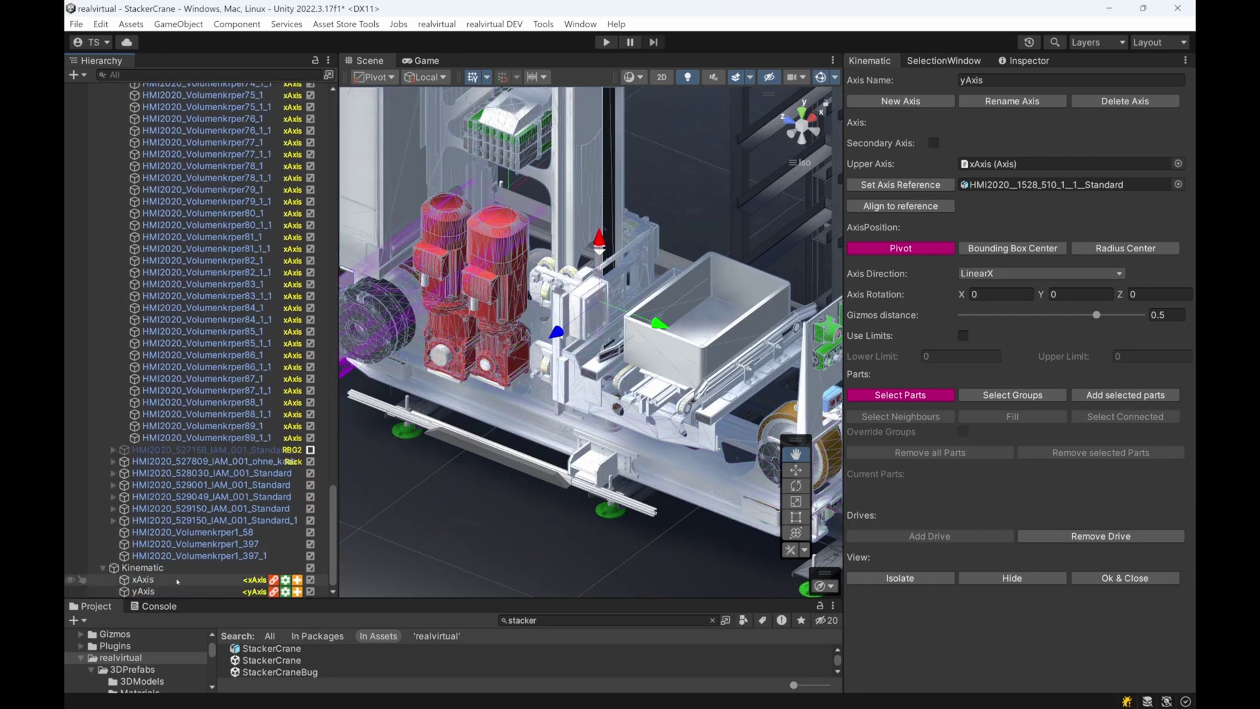
click(210, 580)
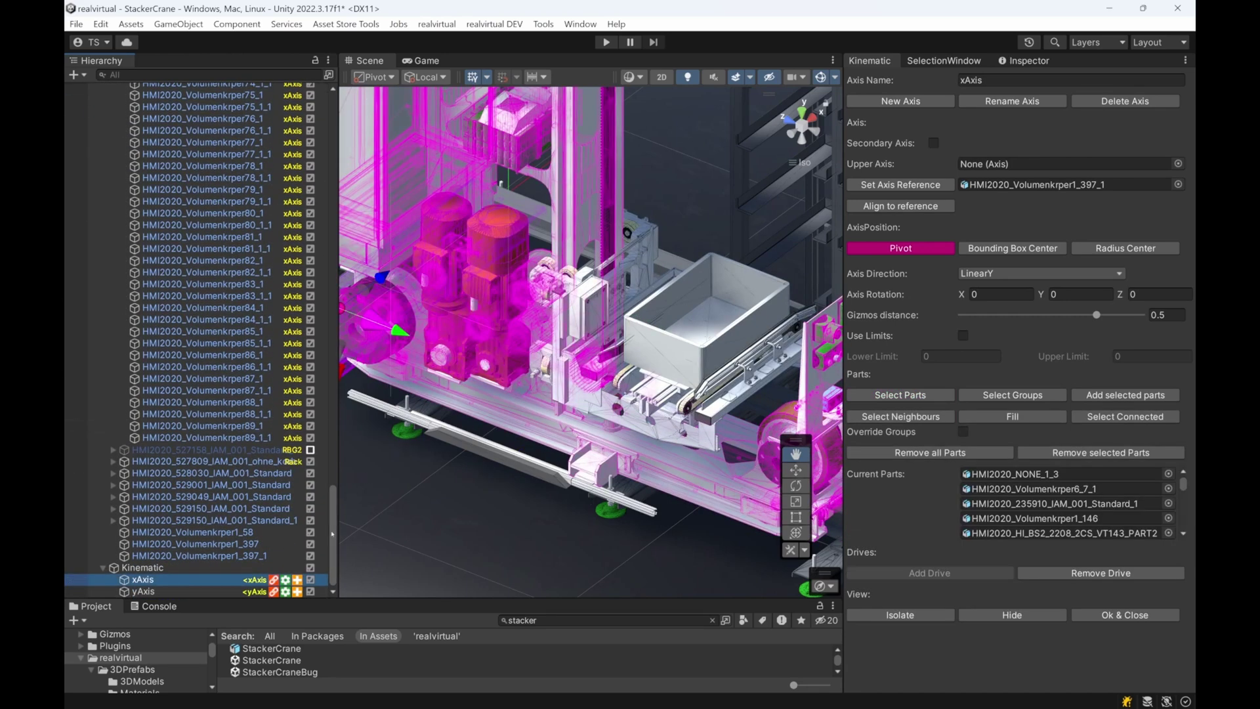
Check what the parent assembly HMI2020_527158_IAM_001_Standard contains by toggling its visibility, and add it to the parts of xAxis
drag(331, 534, 331, 105)
click(209, 160)
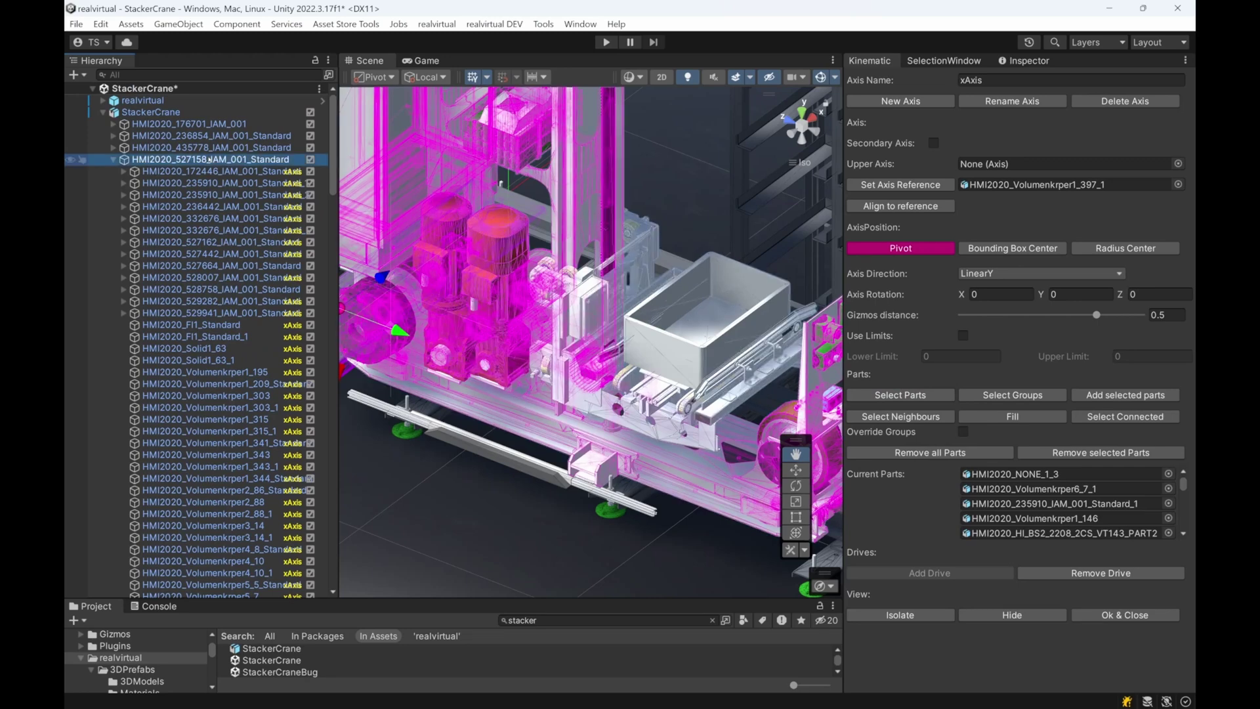
click(313, 162)
click(312, 161)
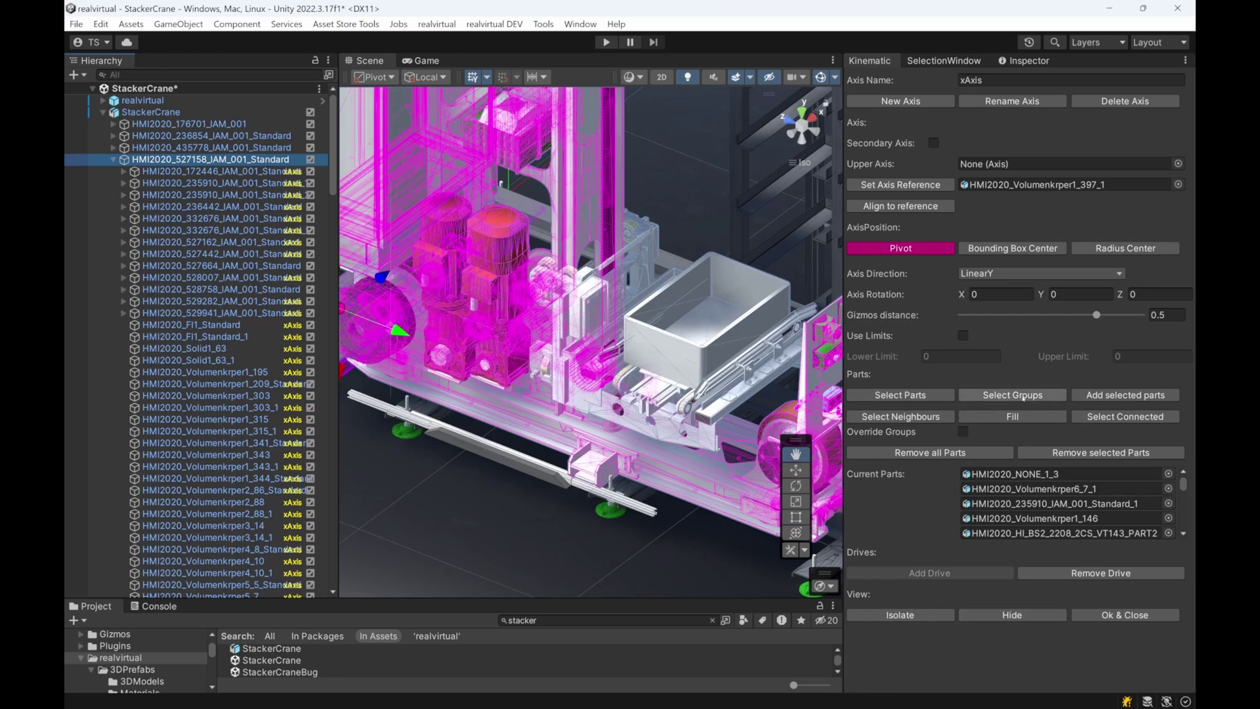
click(1118, 396)
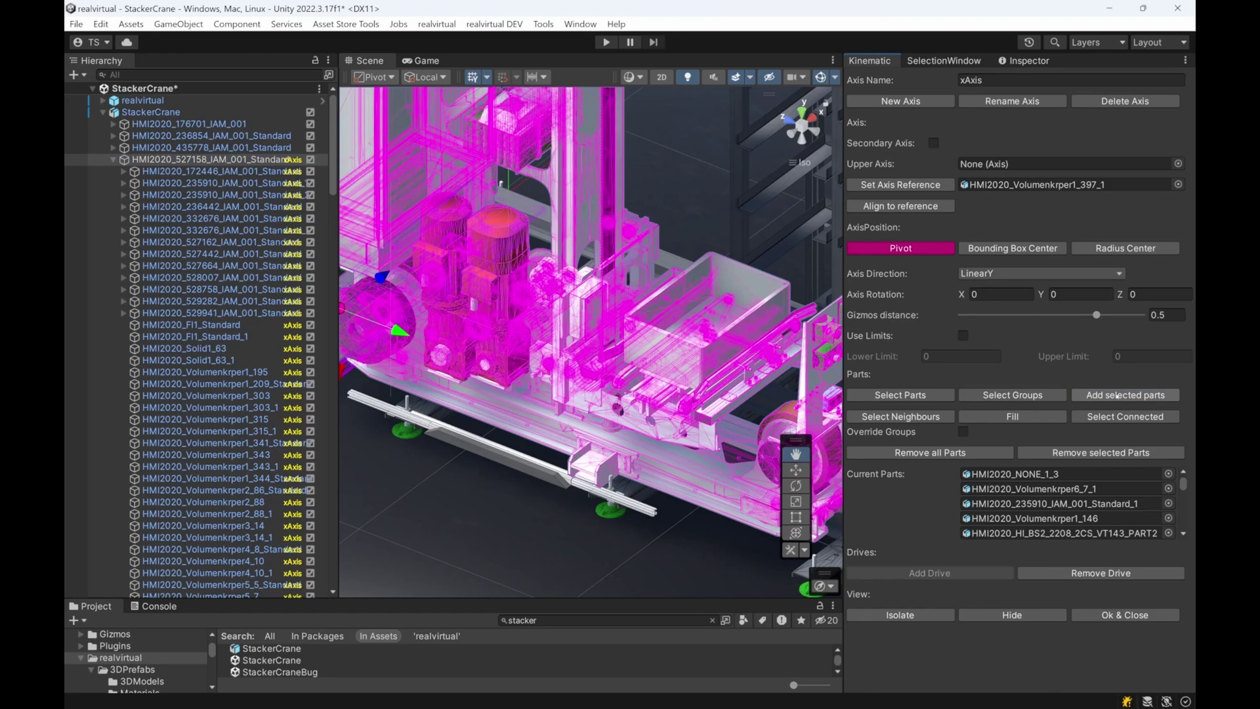
Isolate the xAxis parts to check the assignment, and restore the full scene
right_drag(423, 377, 677, 417)
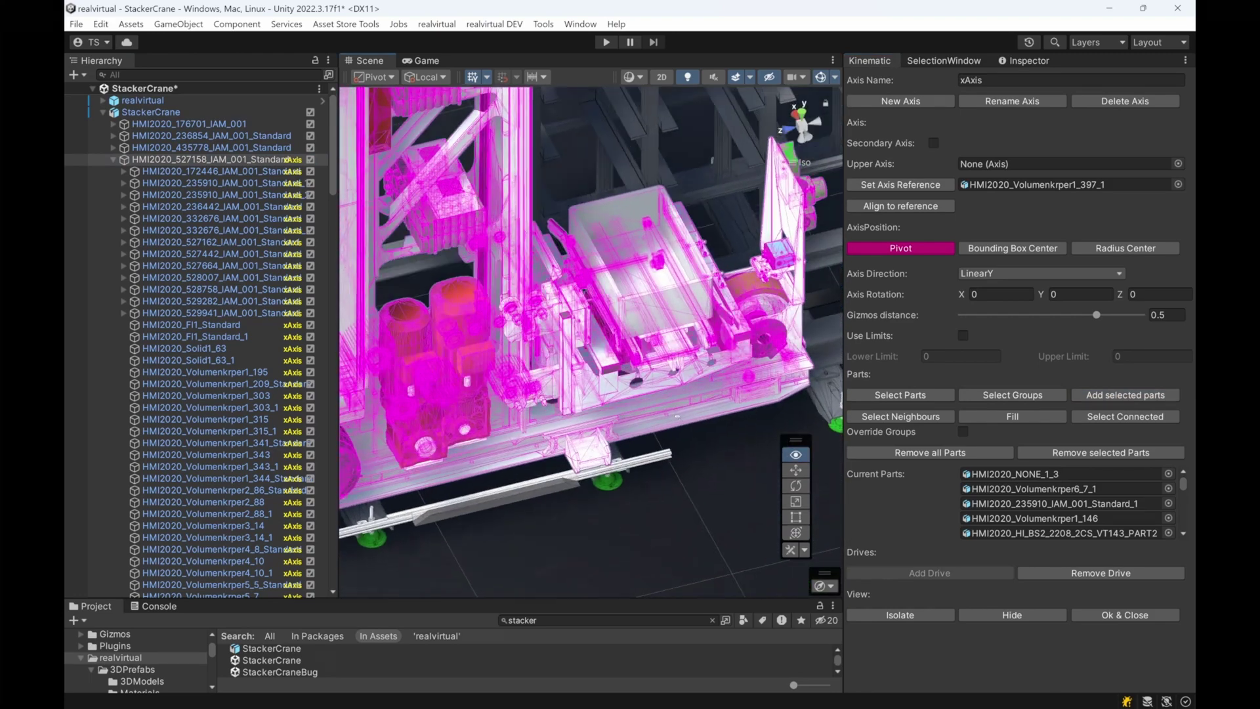
click(917, 614)
click(916, 613)
scroll(591, 342, down, 5)
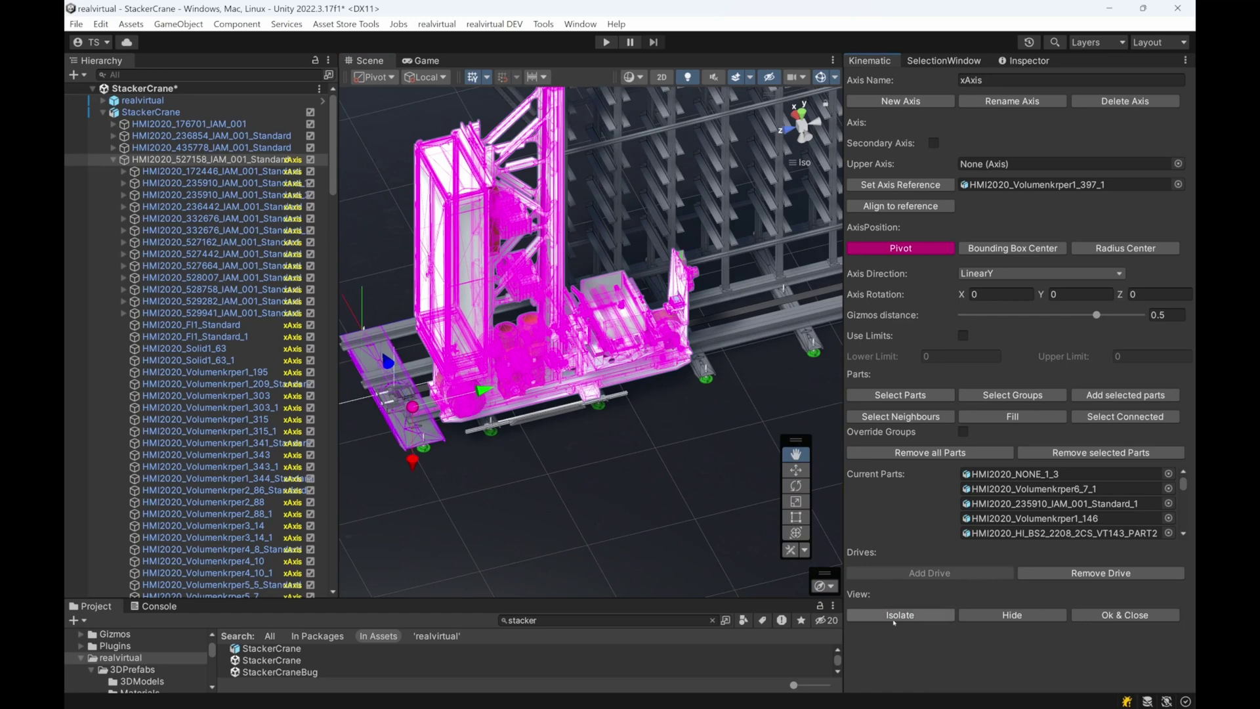
click(898, 616)
click(898, 615)
scroll(665, 424, up, 1)
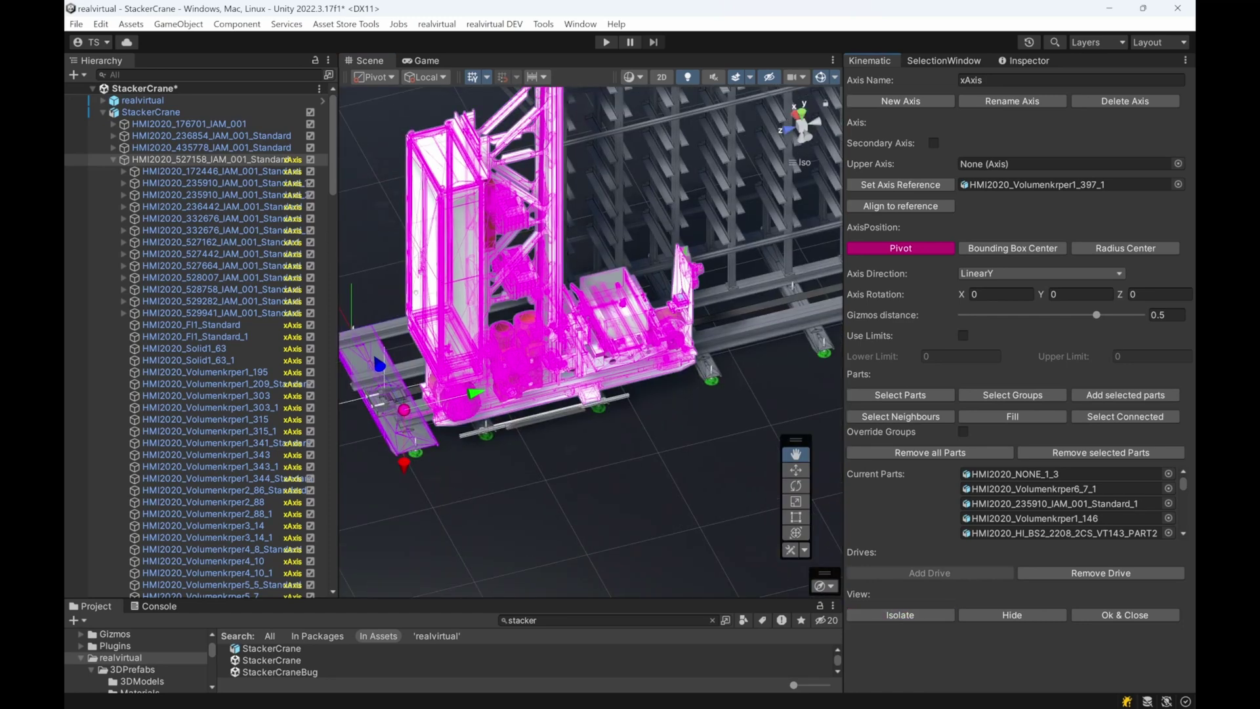
Collapse the HMI2020_527158_IAM_001_Standard assembly and open yAxis for editing
click(242, 163)
key(Left)
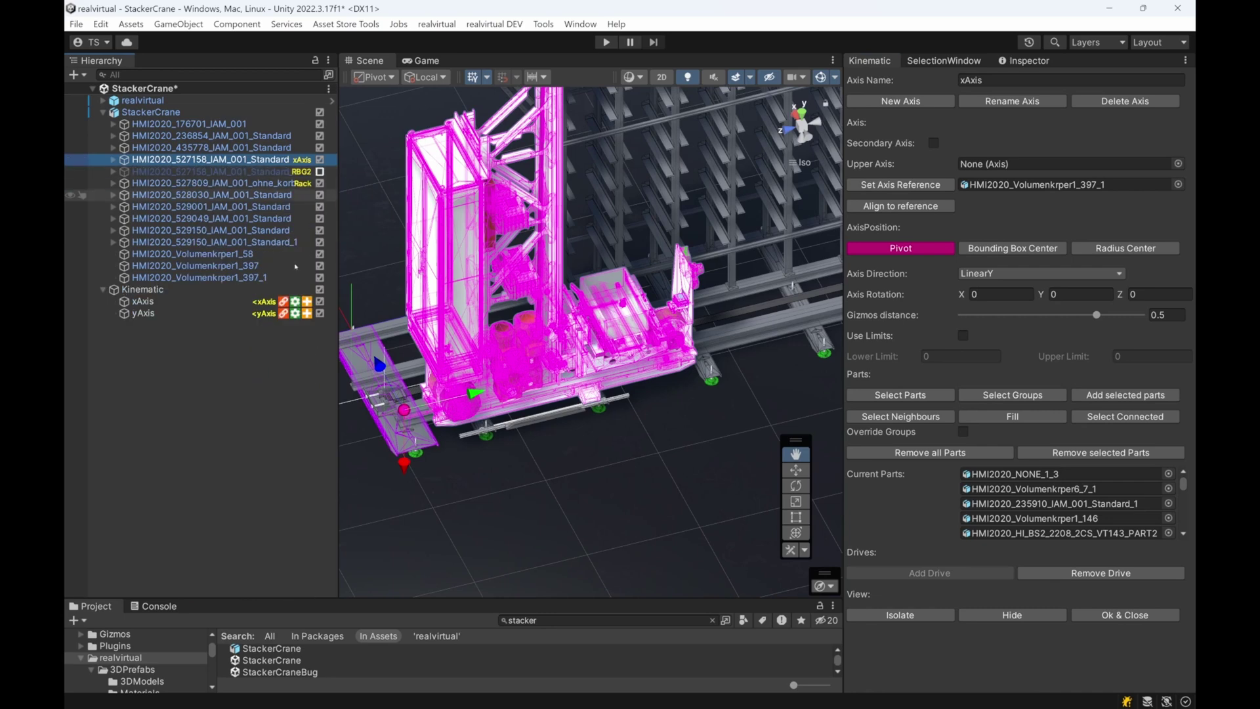
click(217, 313)
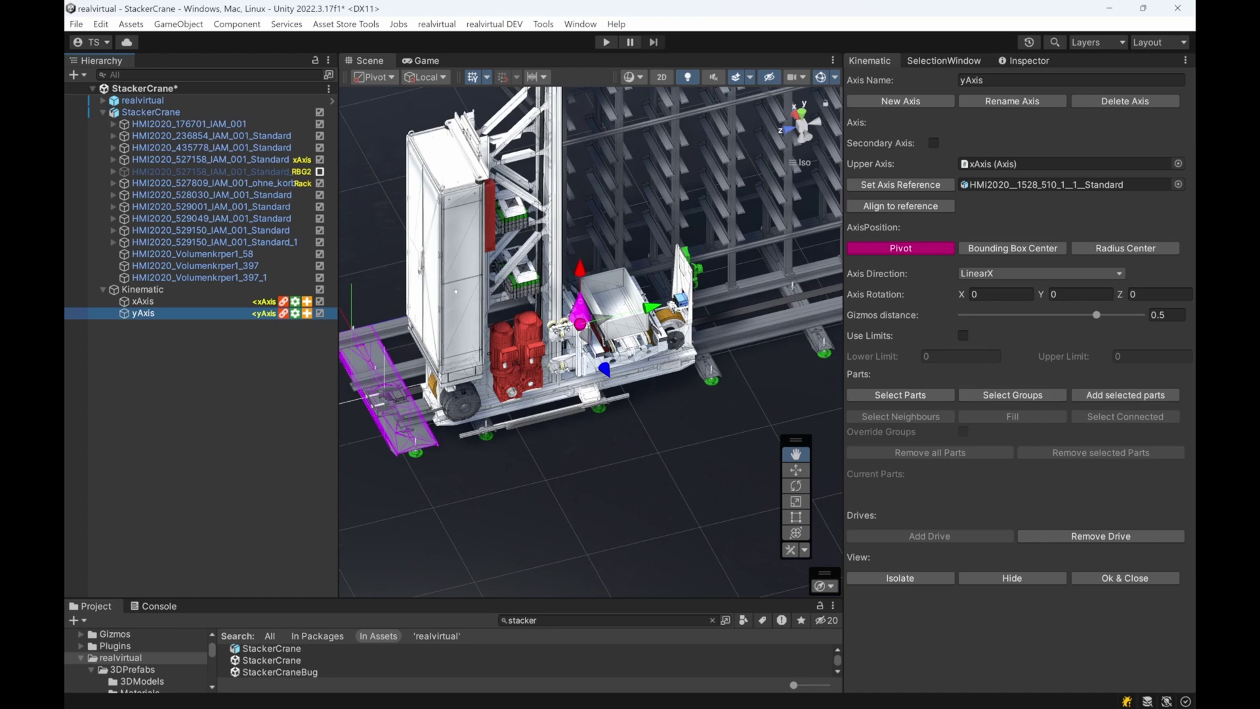
Locate the load carriage's subassembly from a part picked in the scene and add HMI2020_527664_IAM_001_Standard to yAxis
middle_drag(368, 245, 336, 250)
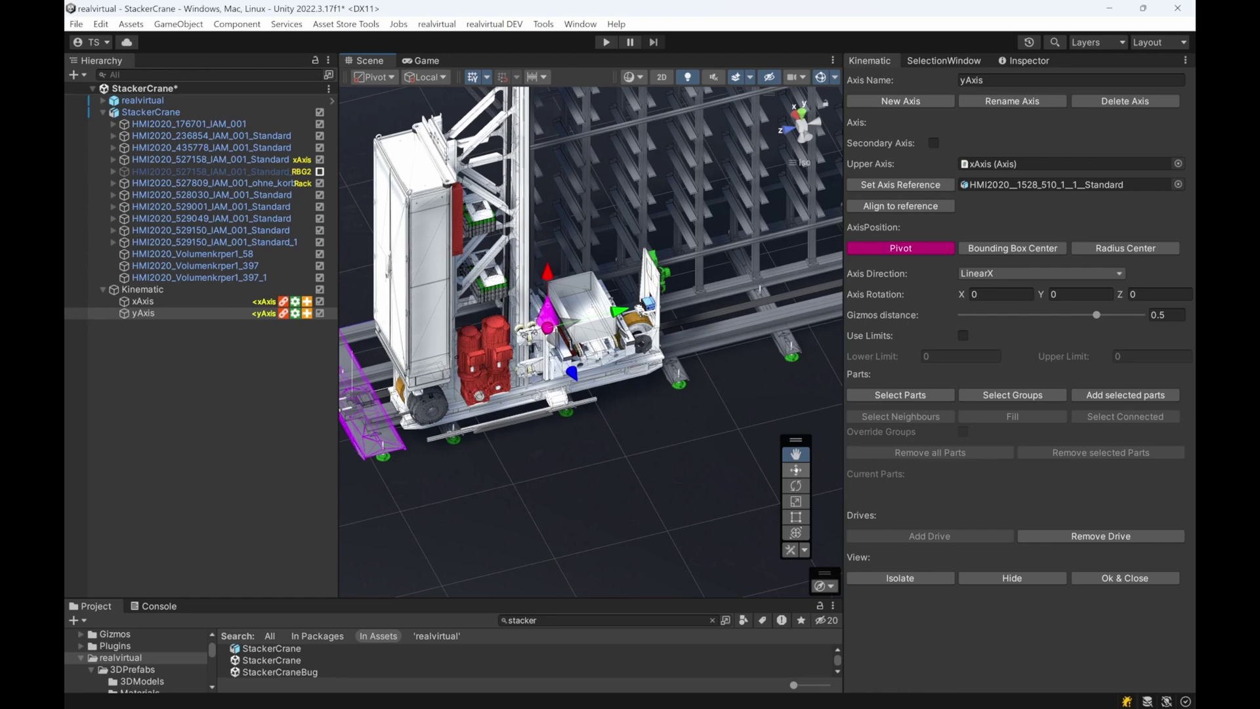
click(796, 470)
middle_drag(591, 316, 585, 347)
click(584, 333)
click(583, 333)
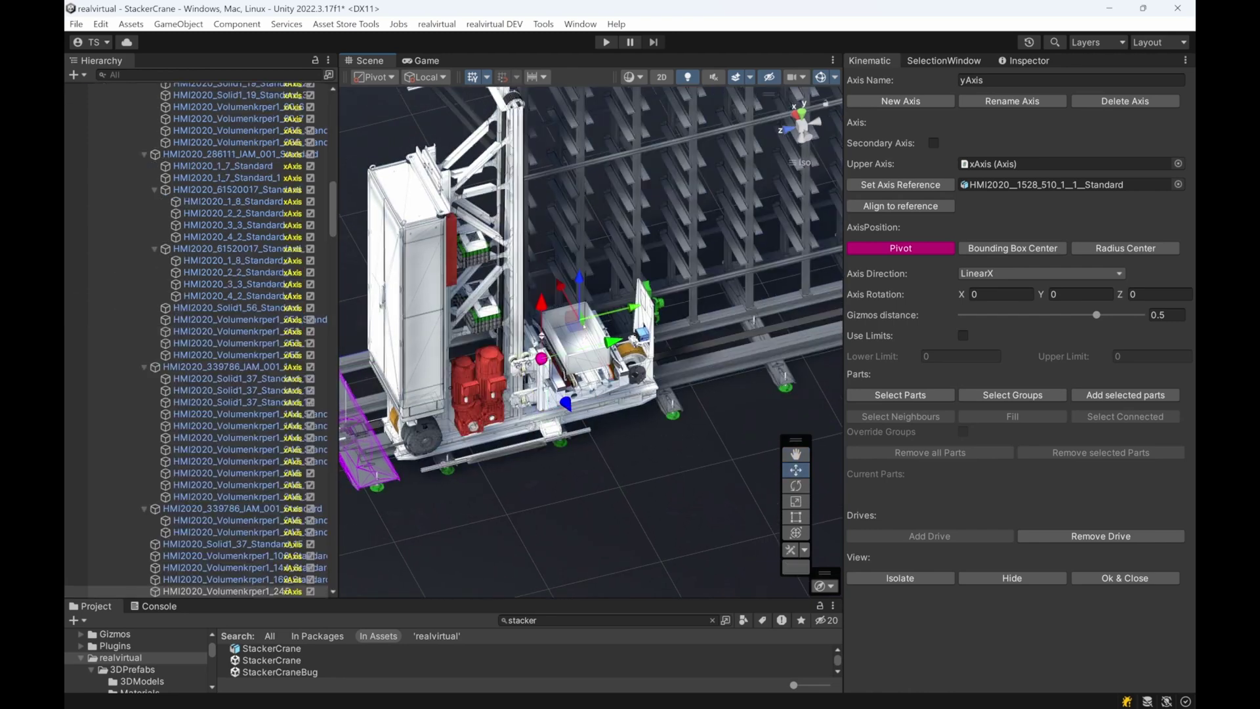
drag(334, 204, 335, 156)
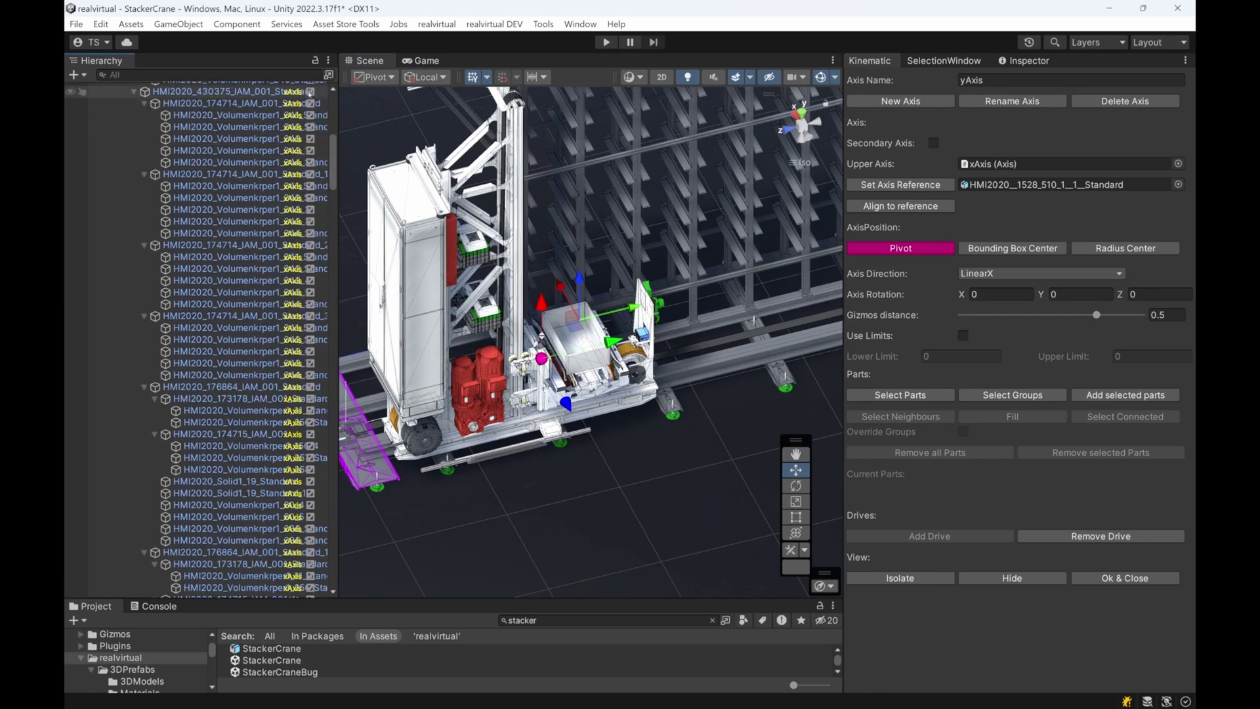
scroll(304, 107, up, 10)
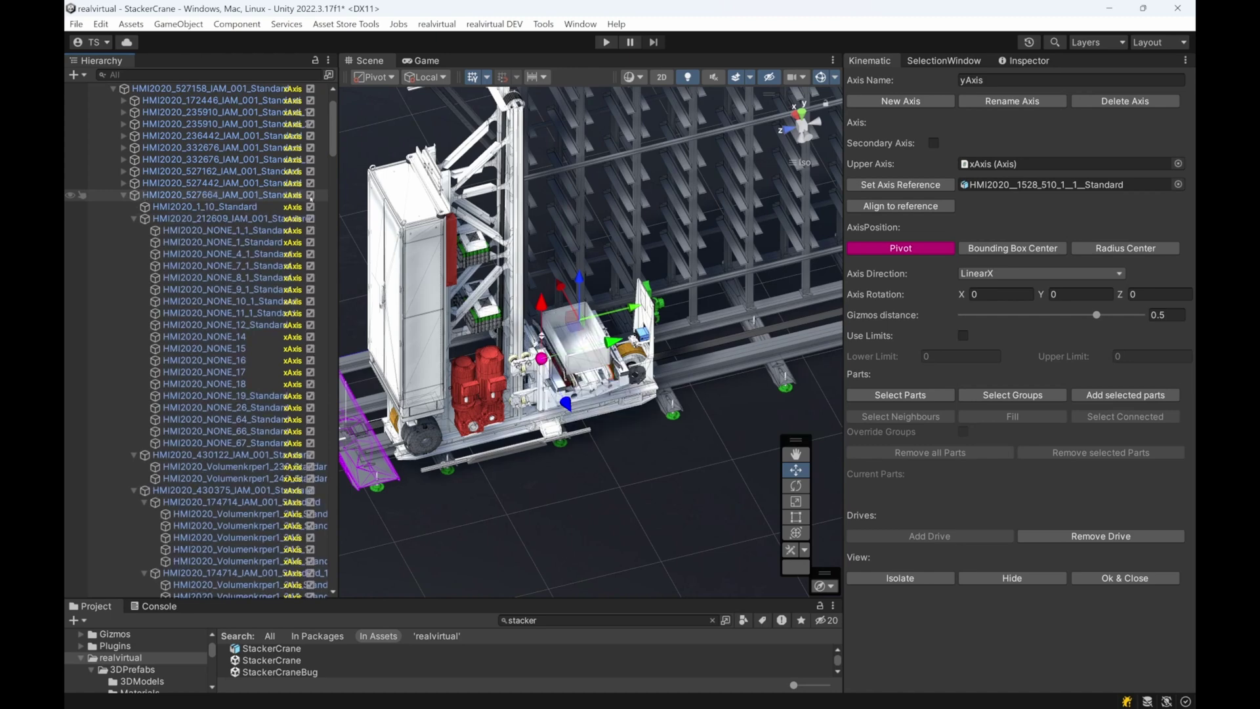
click(271, 196)
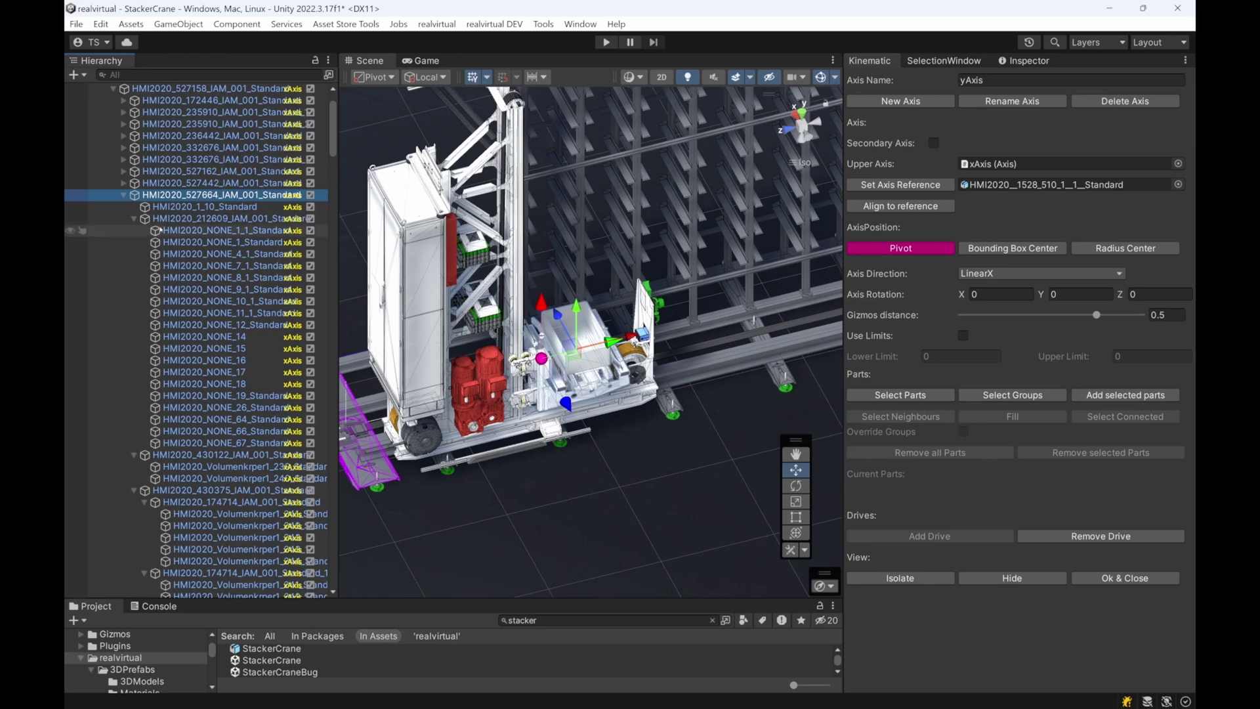
scroll(197, 231, up, 3)
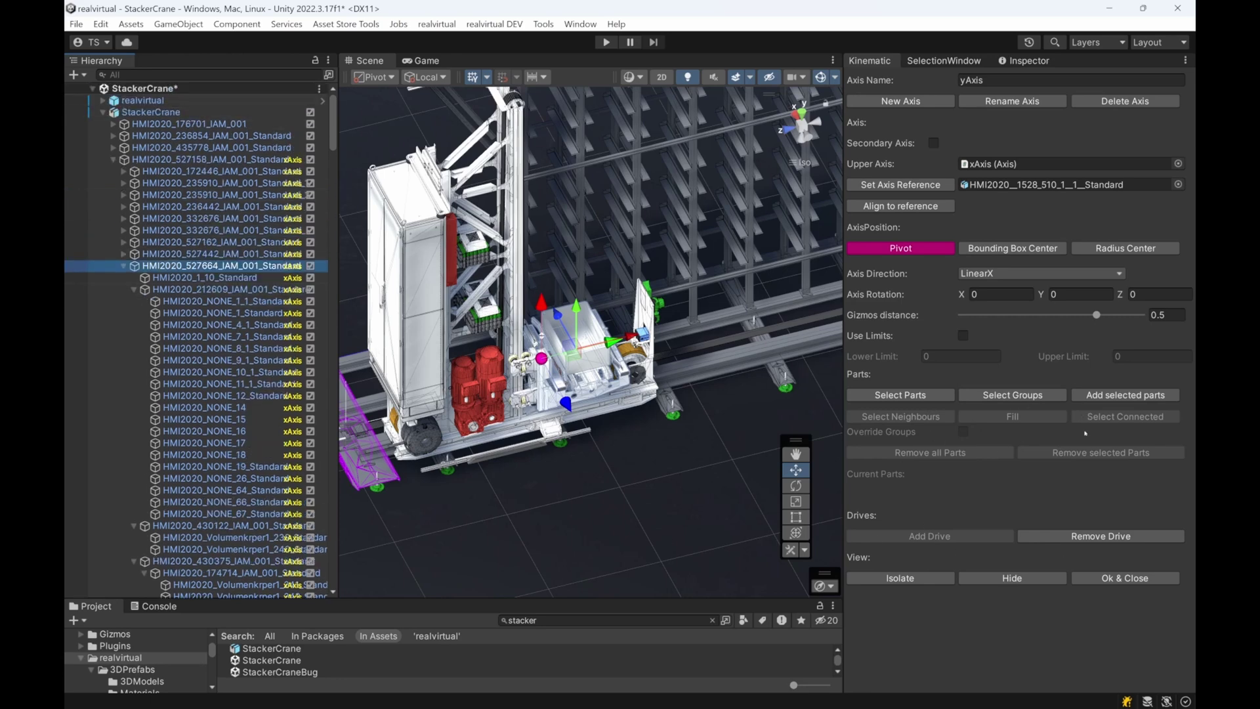
click(1119, 397)
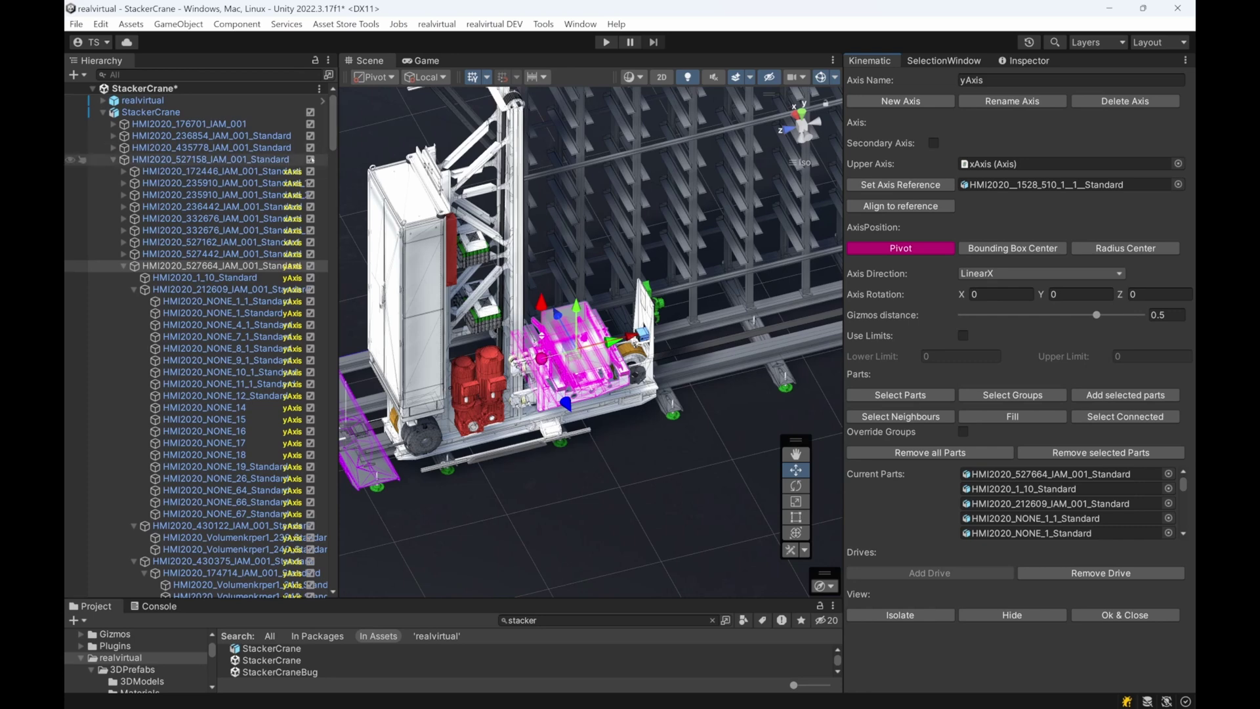
Run the simulation to check the crane's motion with the load carriage assigned to yAxis, and stop it
click(606, 42)
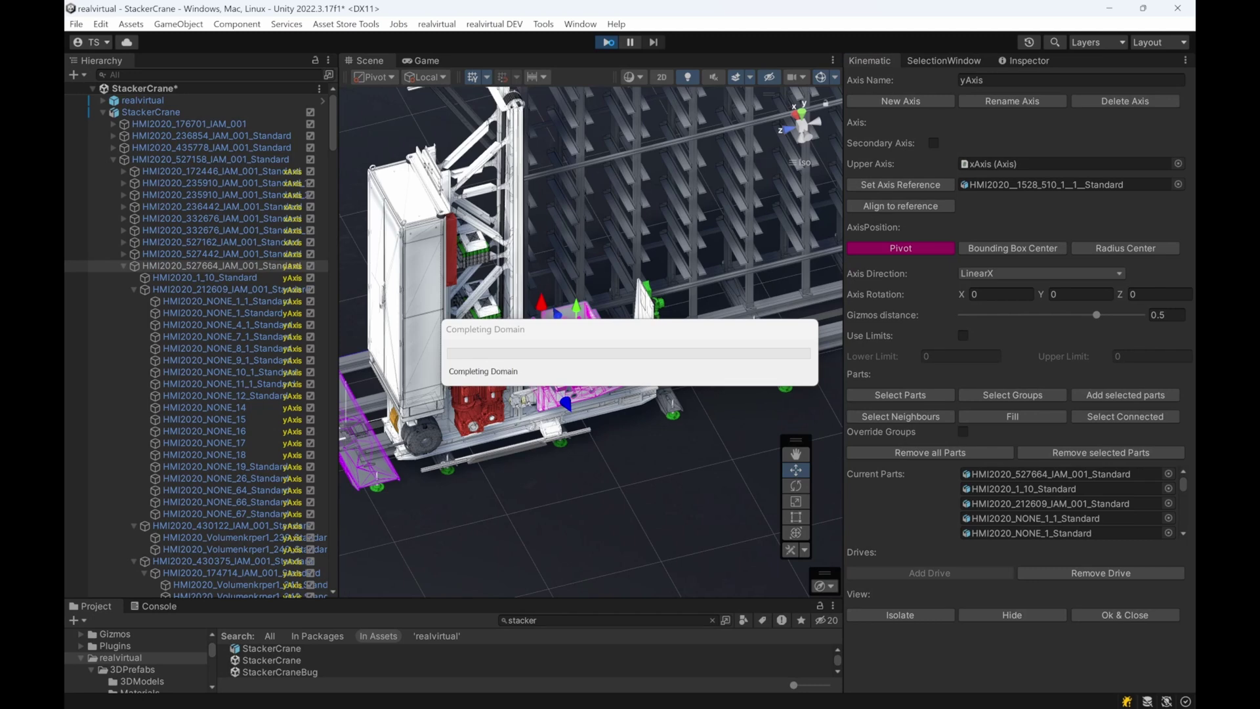
scroll(611, 395, down, 6)
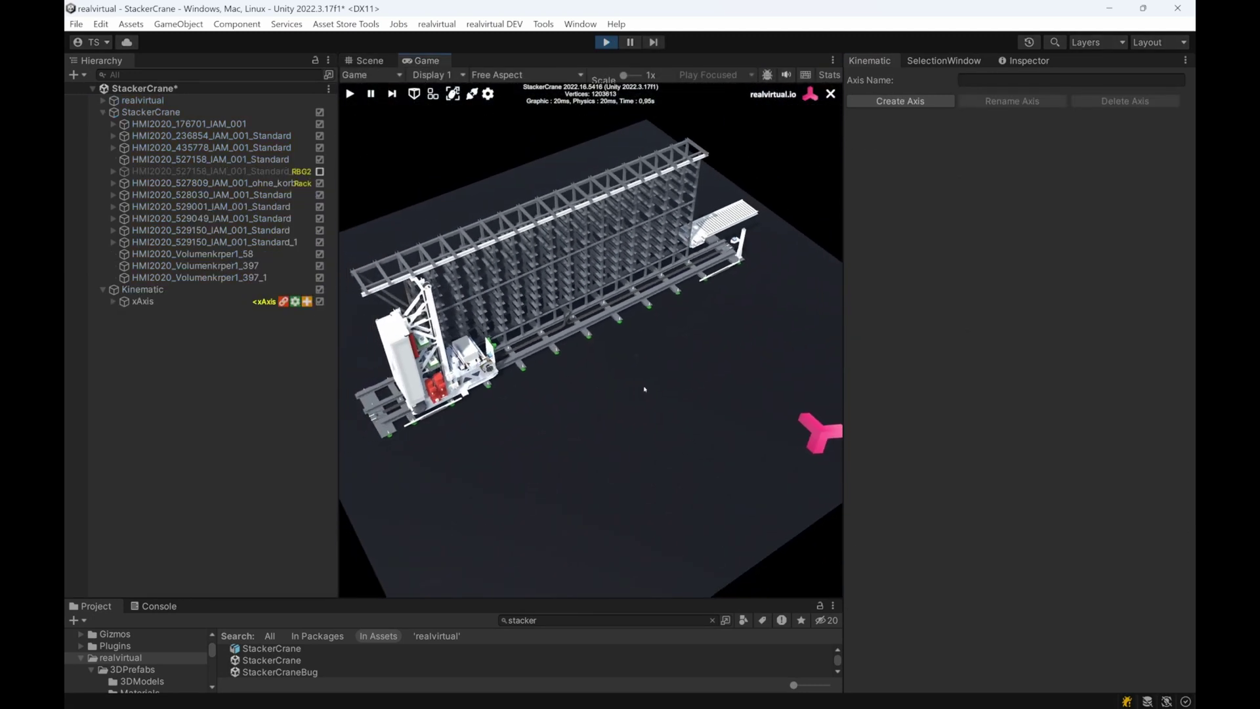
scroll(666, 413, up, 6)
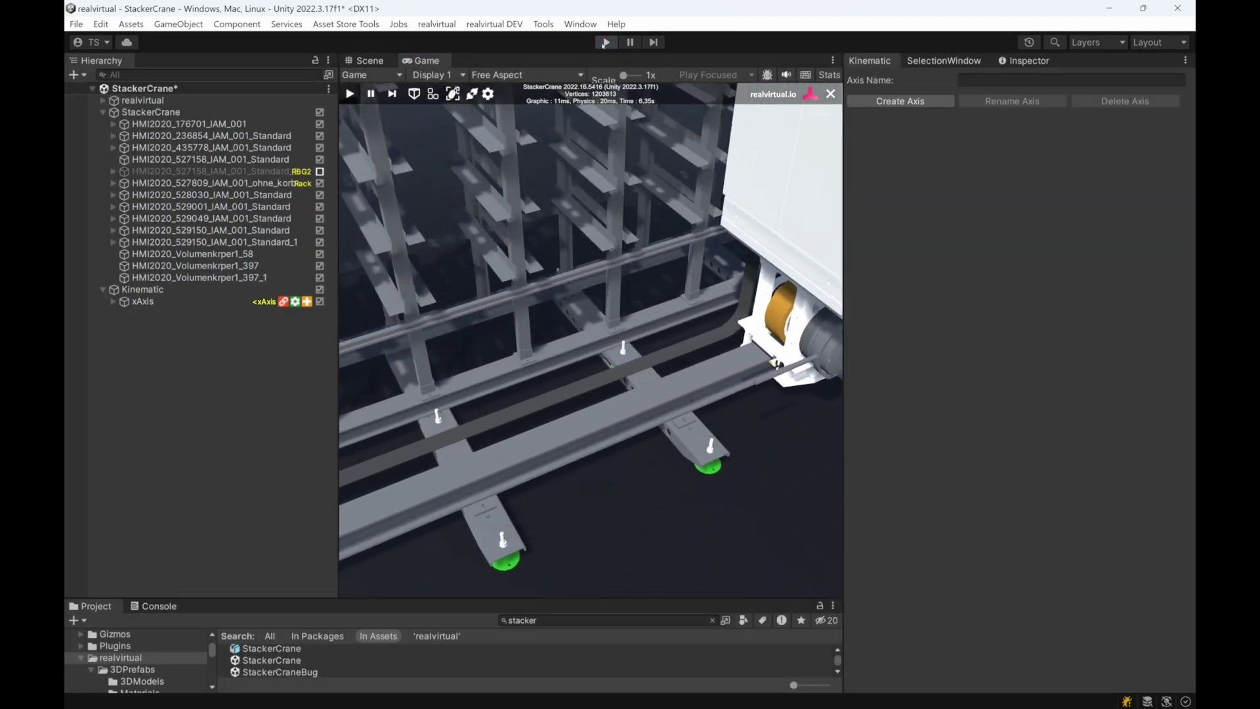
click(605, 42)
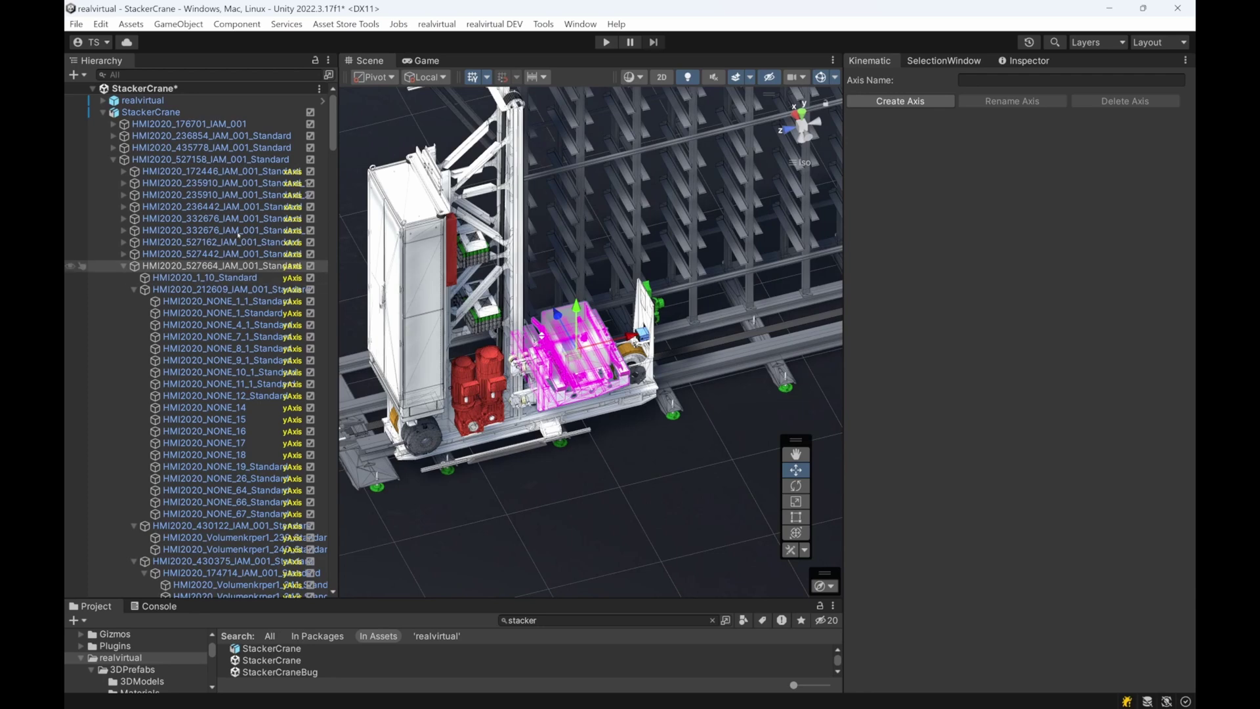
Collapse the HMI2020_527664_IAM_001_Standard subassembly and reopen yAxis, focusing on the rollers between mast and carriage
click(125, 266)
scroll(196, 328, down, 5)
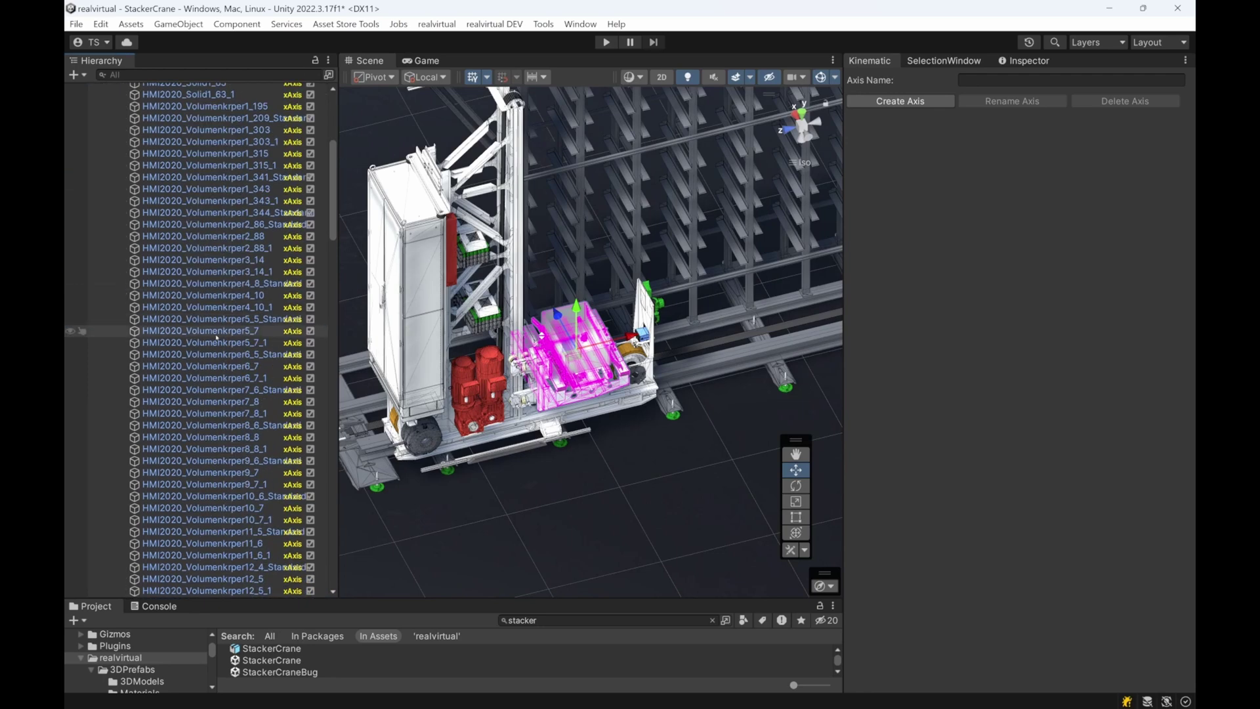
drag(333, 227, 327, 586)
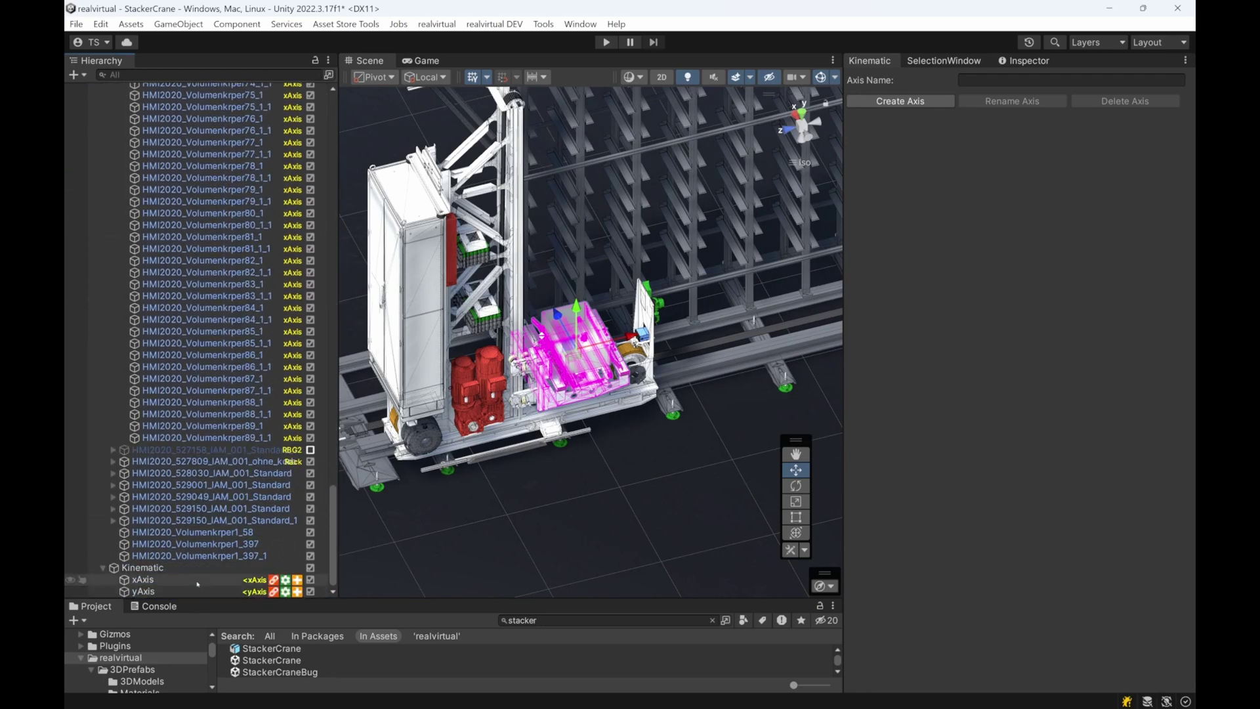
click(191, 593)
scroll(426, 466, up, 4)
right_drag(421, 453, 354, 420)
middle_drag(359, 432, 432, 358)
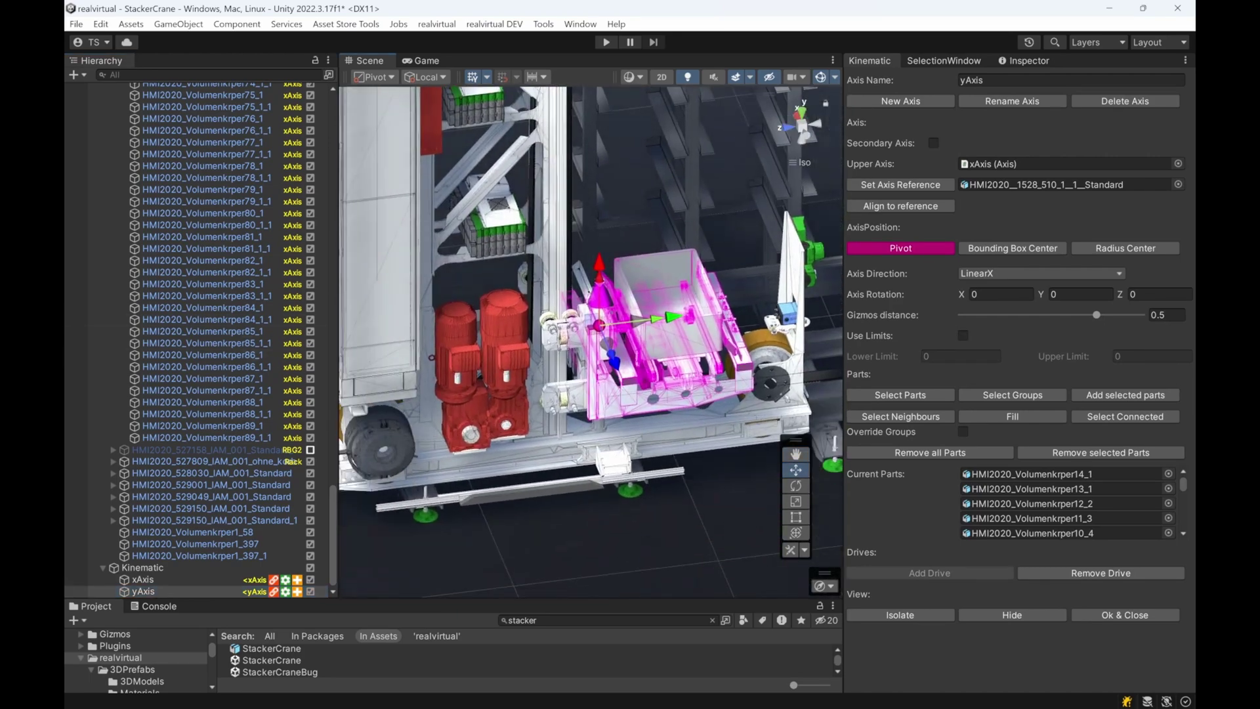
Find the guide rollers' subassembly from a part picked in the scene and add HMI2020_528758_IAM_001_Standard to yAxis
click(561, 334)
click(561, 334)
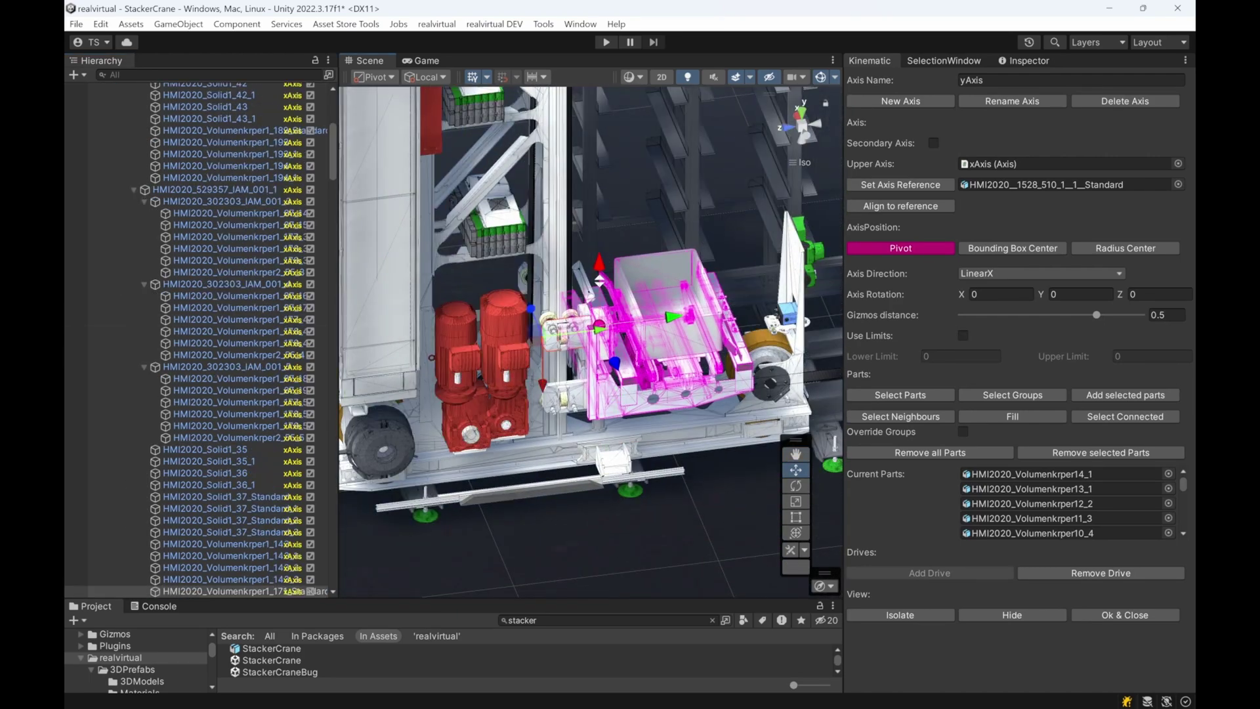
scroll(262, 342, up, 6)
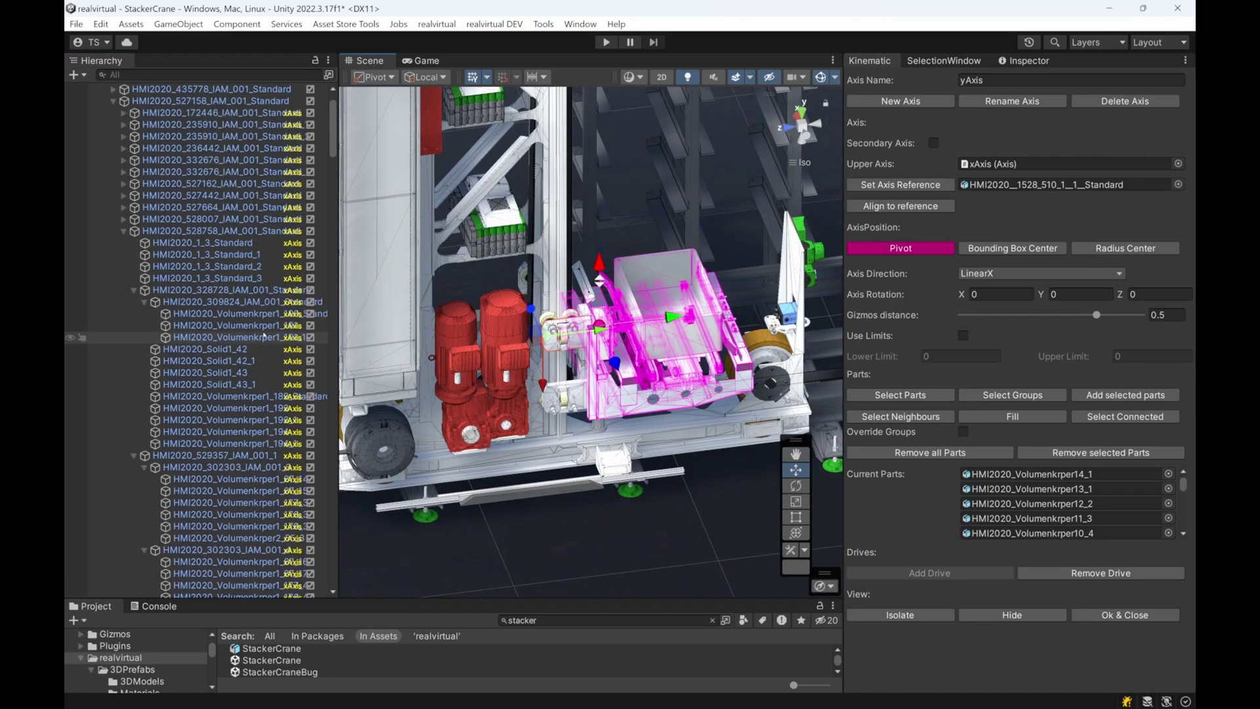
click(310, 231)
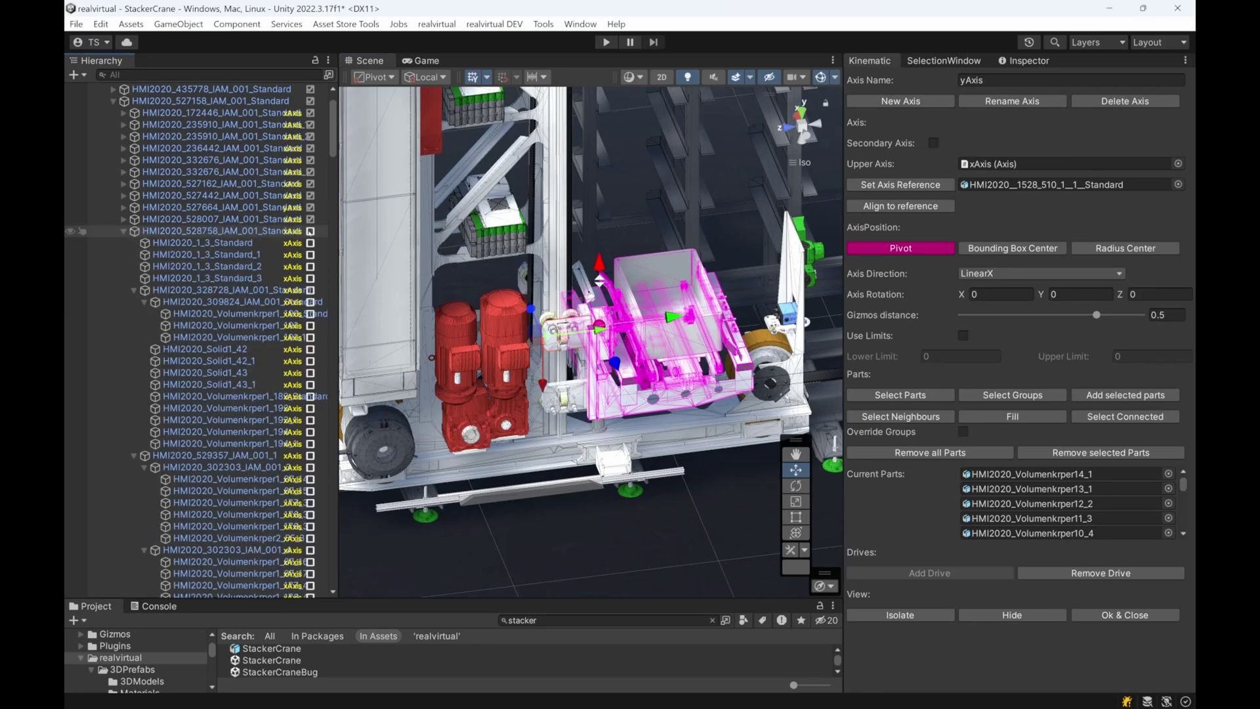
click(311, 231)
click(289, 231)
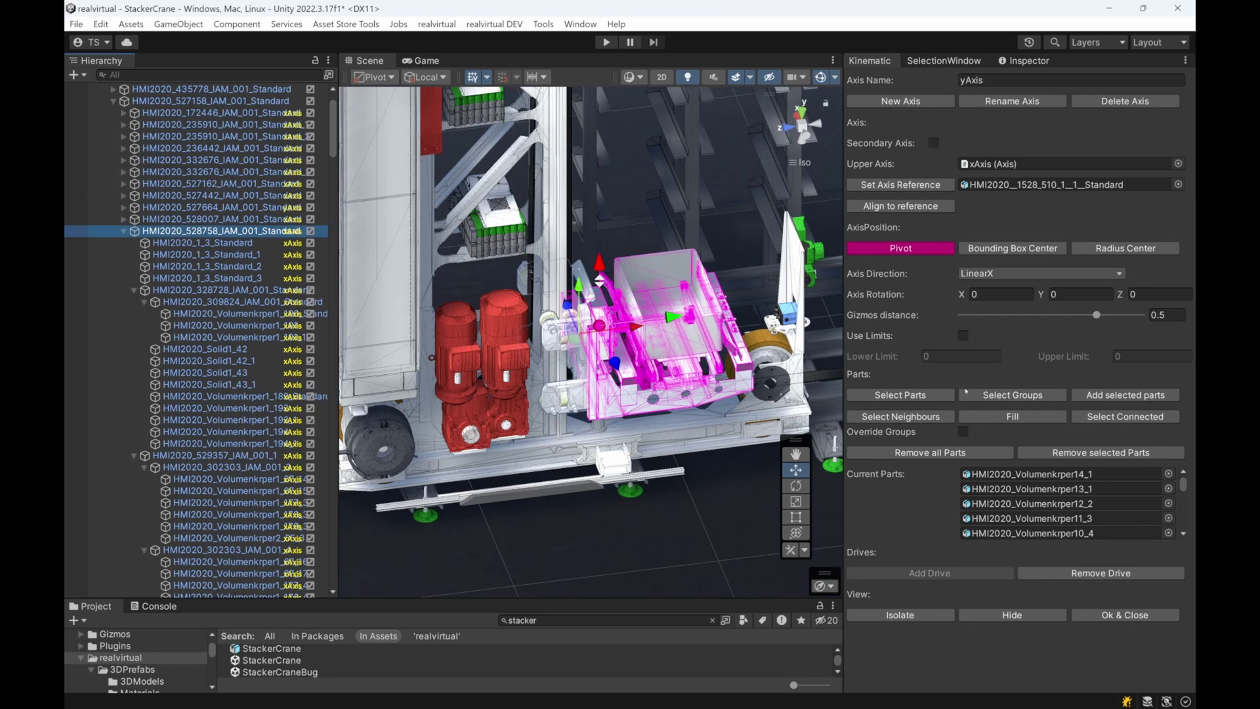
click(1115, 396)
Run the simulation to check that the guide rollers travel with the lifting carriage, and stop it
right_drag(653, 339, 579, 112)
click(605, 42)
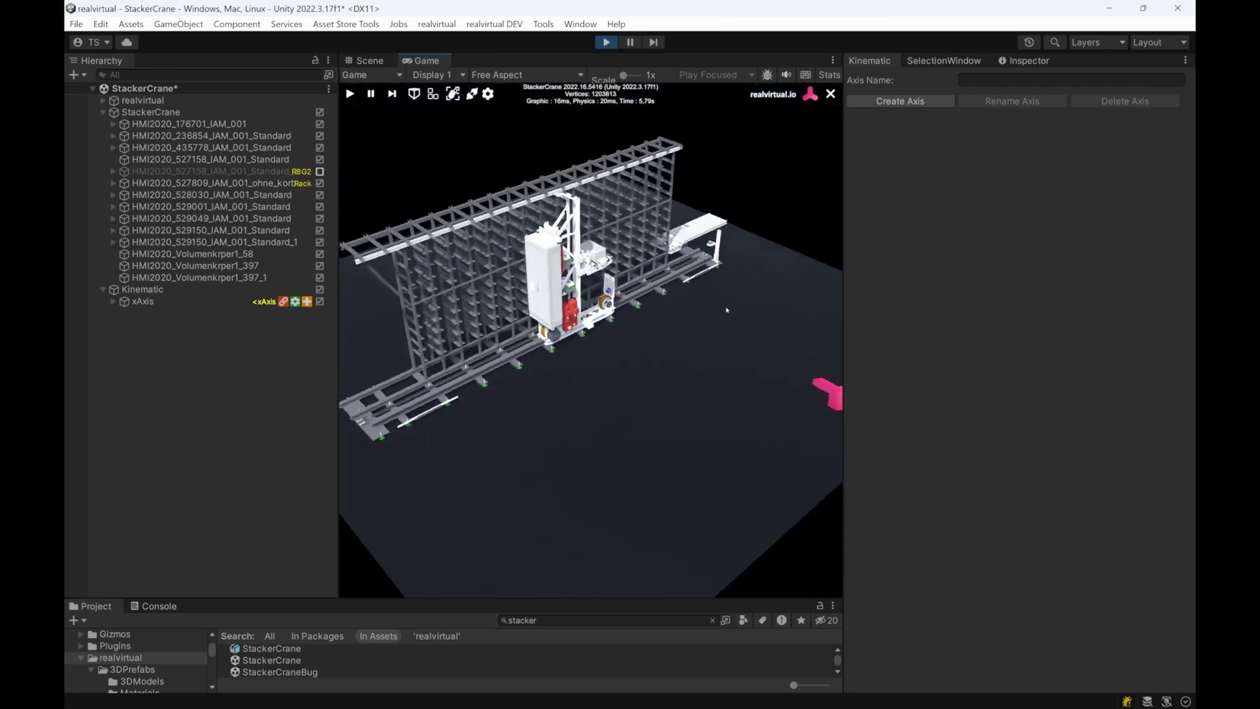
click(605, 43)
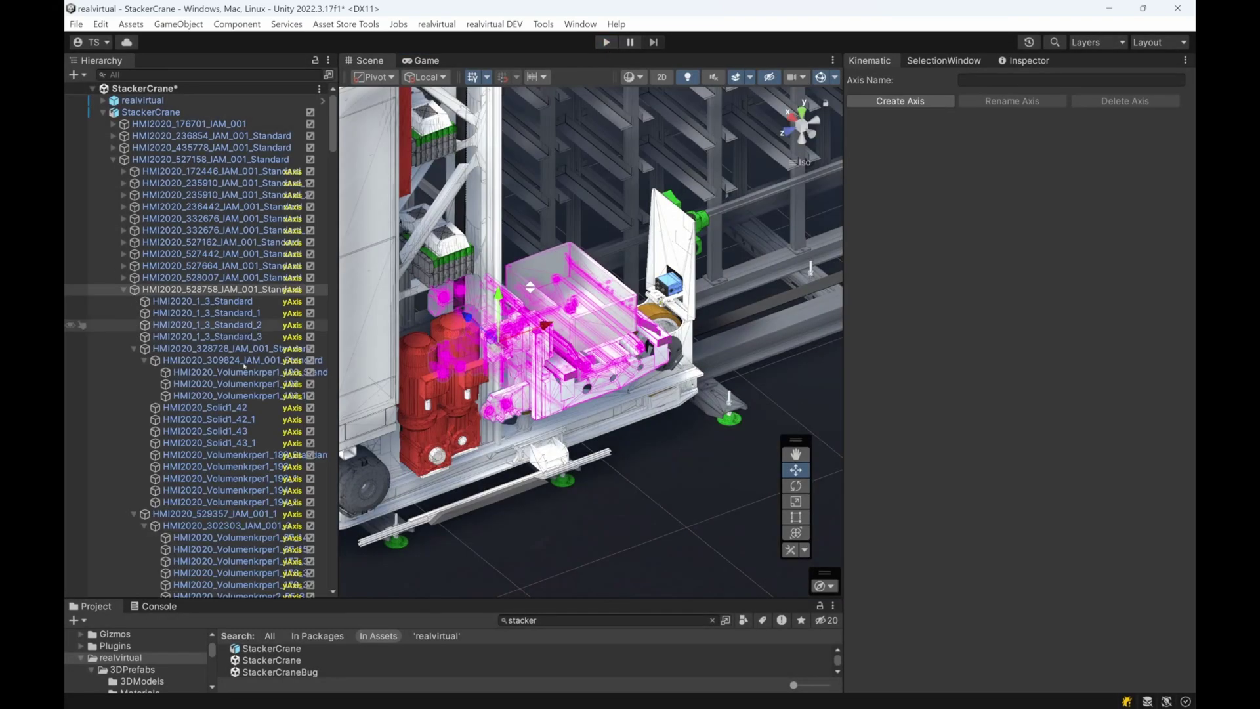
Collapse the HMI2020_528758_IAM_001_Standard subassembly and reopen yAxis, focusing on the carriage parts assigned to it
click(124, 289)
drag(332, 131, 344, 566)
click(190, 592)
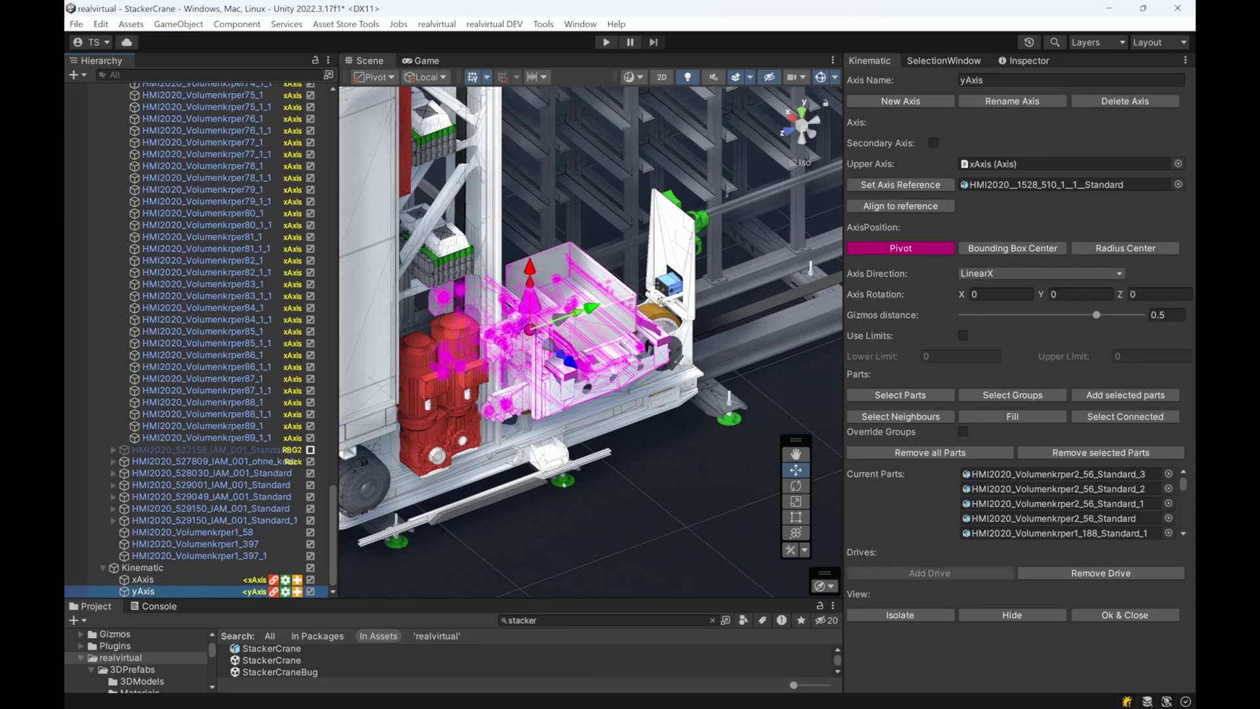
scroll(625, 467, up, 3)
right_drag(627, 467, 599, 438)
scroll(672, 435, up, 4)
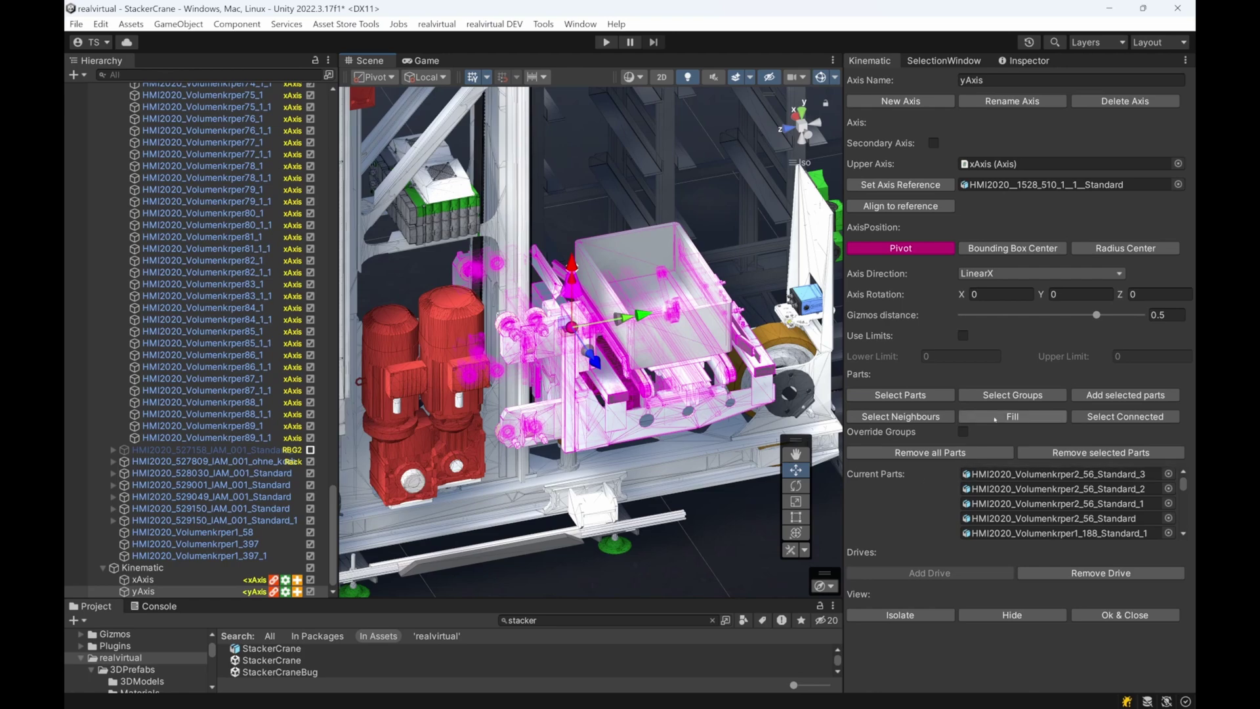
Remove all the parts currently assigned to yAxis
mouse_move(689, 387)
right_down()
mouse_move(584, 381)
mouse_move(679, 374)
right_up()
middle_drag(679, 374, 588, 369)
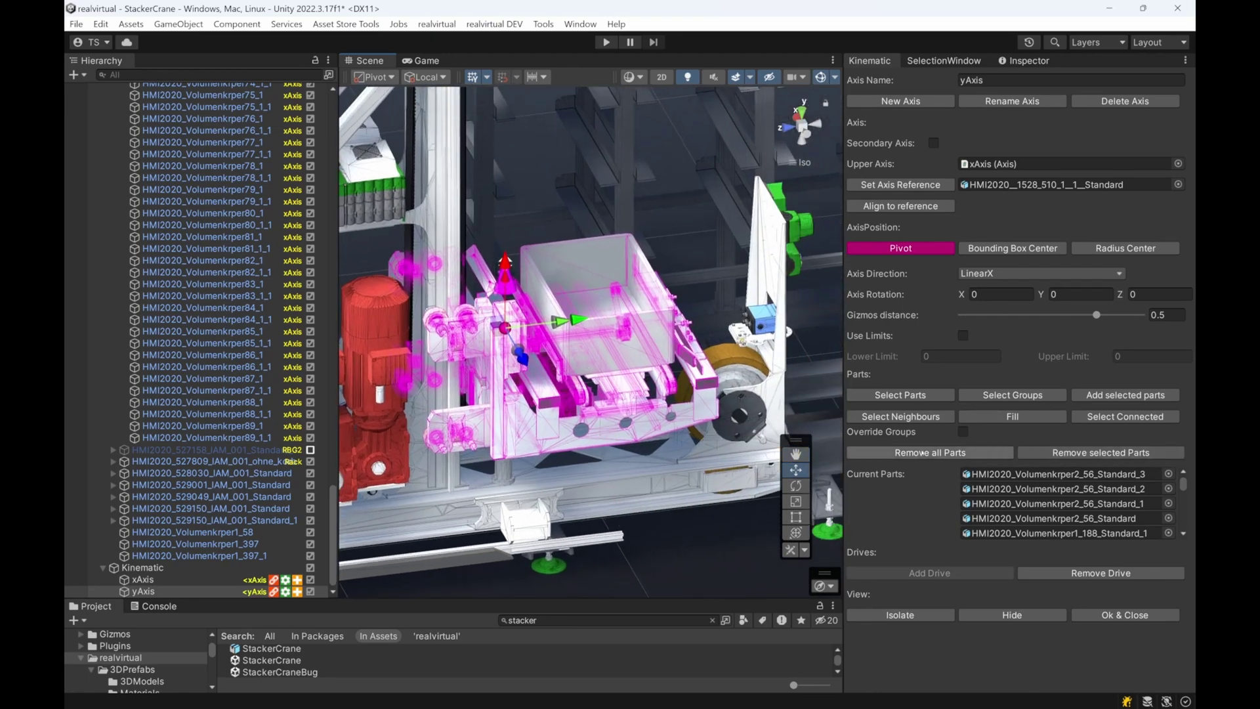
click(925, 453)
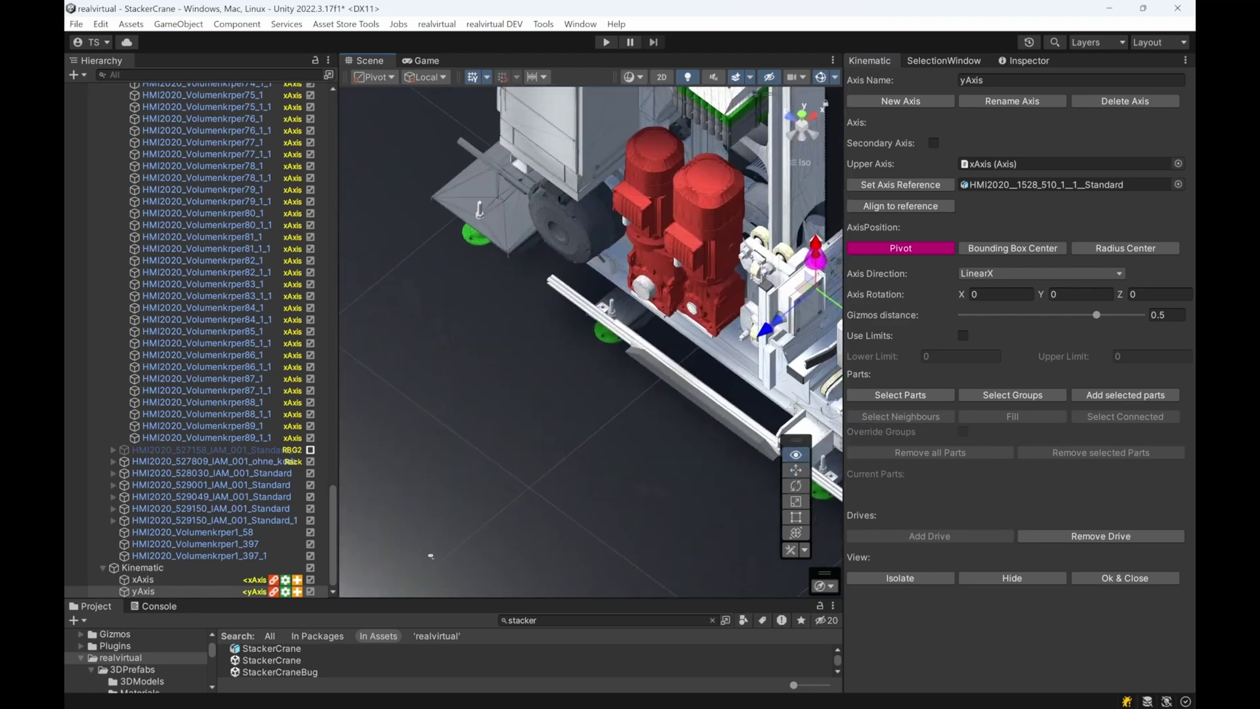
Pick the upper guide-roller bracket plate beside the red motors in the scene as a yAxis part
right_drag(430, 556, 657, 498)
scroll(575, 486, up, 4)
middle_drag(567, 485, 557, 523)
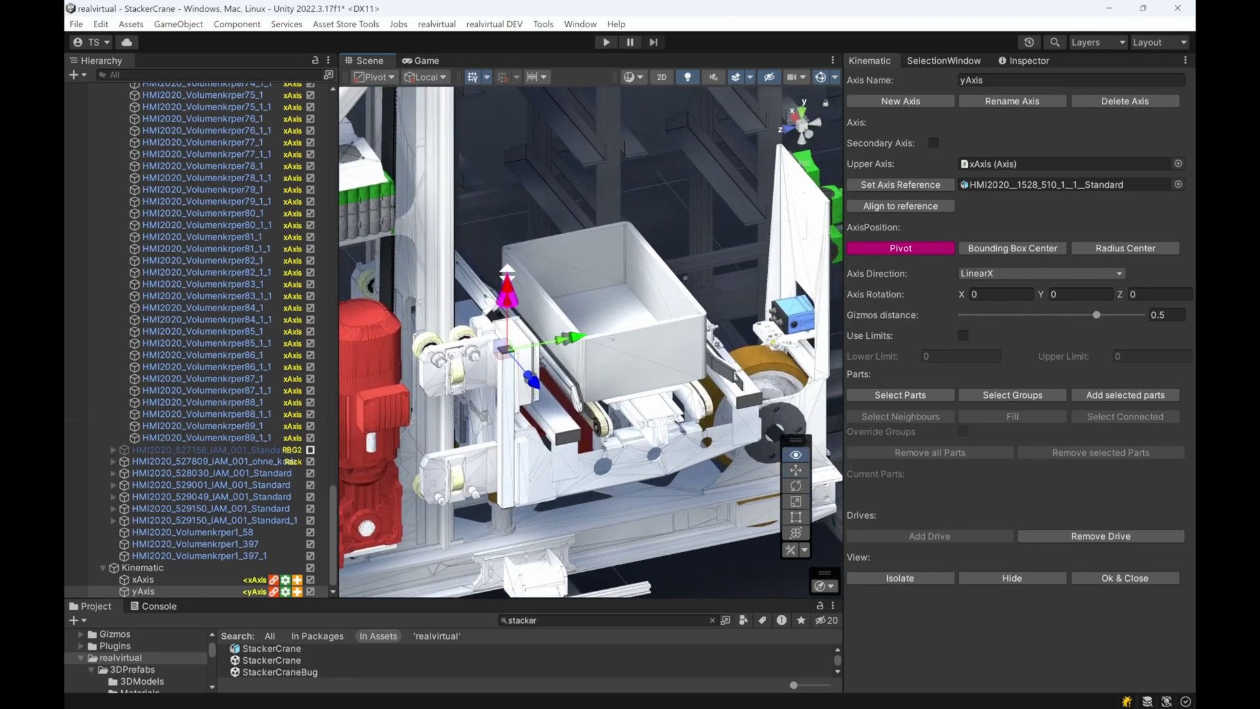
scroll(636, 360, up, 2)
right_drag(611, 337, 649, 348)
middle_drag(649, 347, 785, 376)
scroll(755, 351, up, 4)
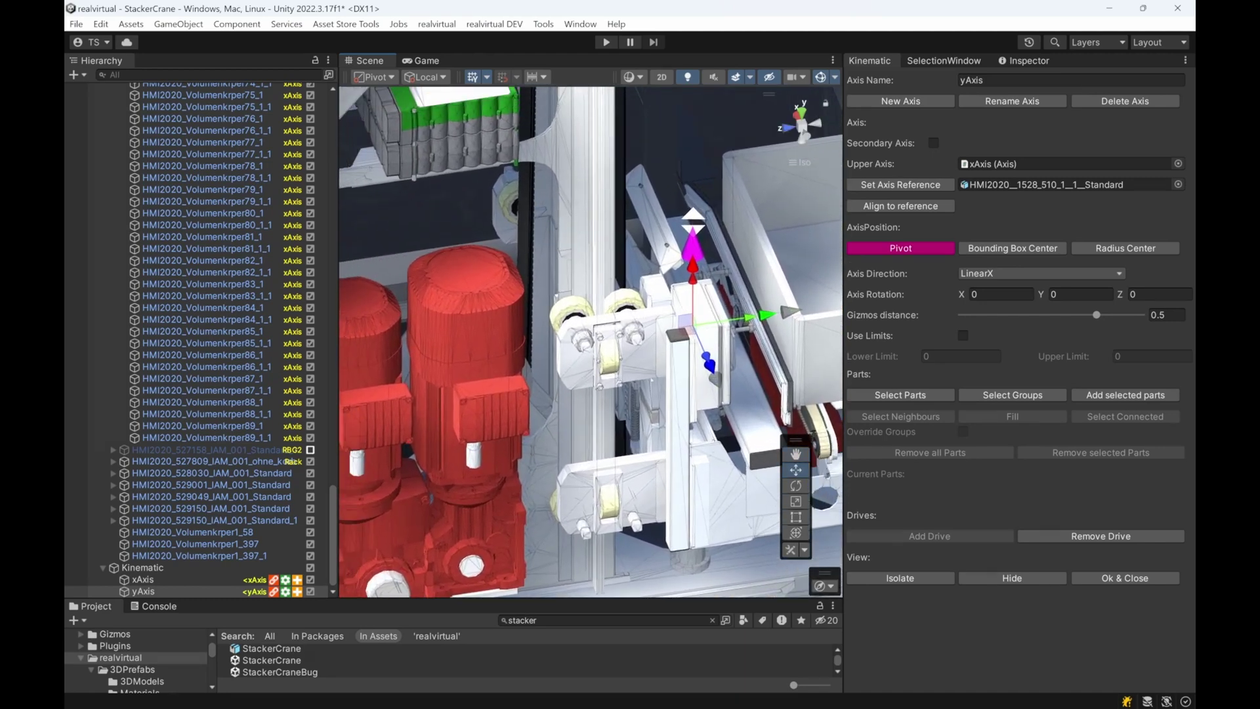
click(902, 395)
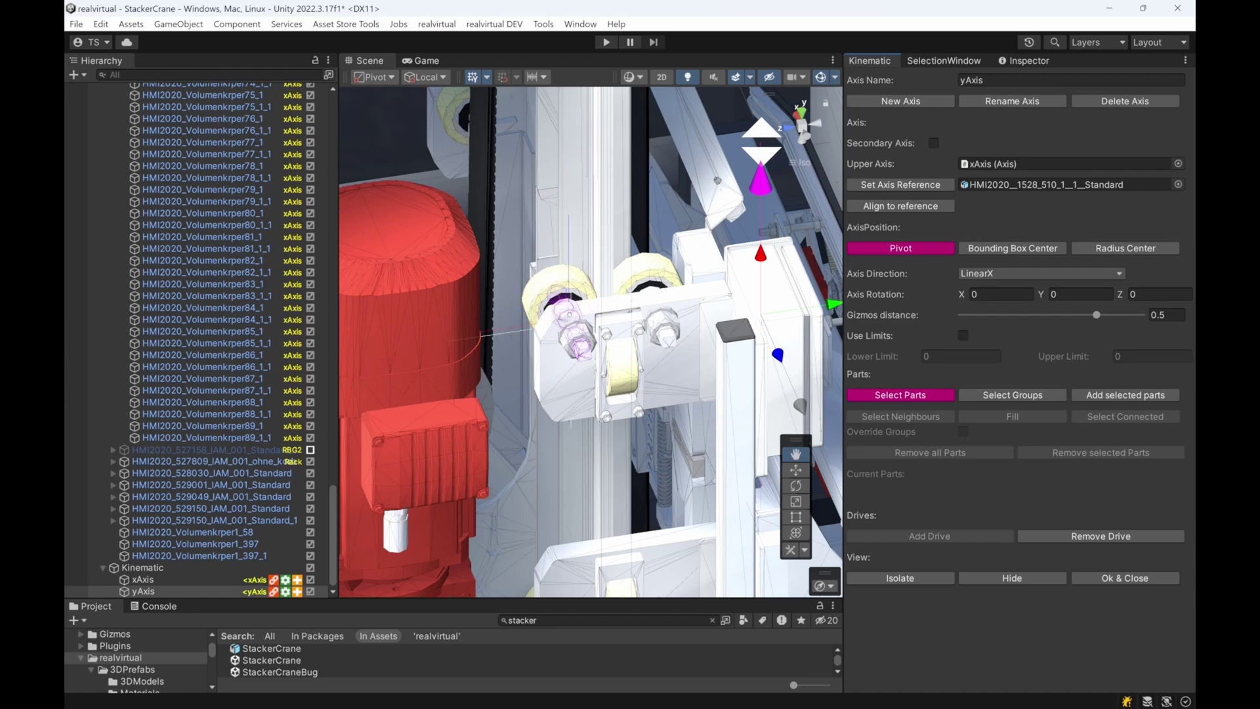
scroll(544, 399, up, 5)
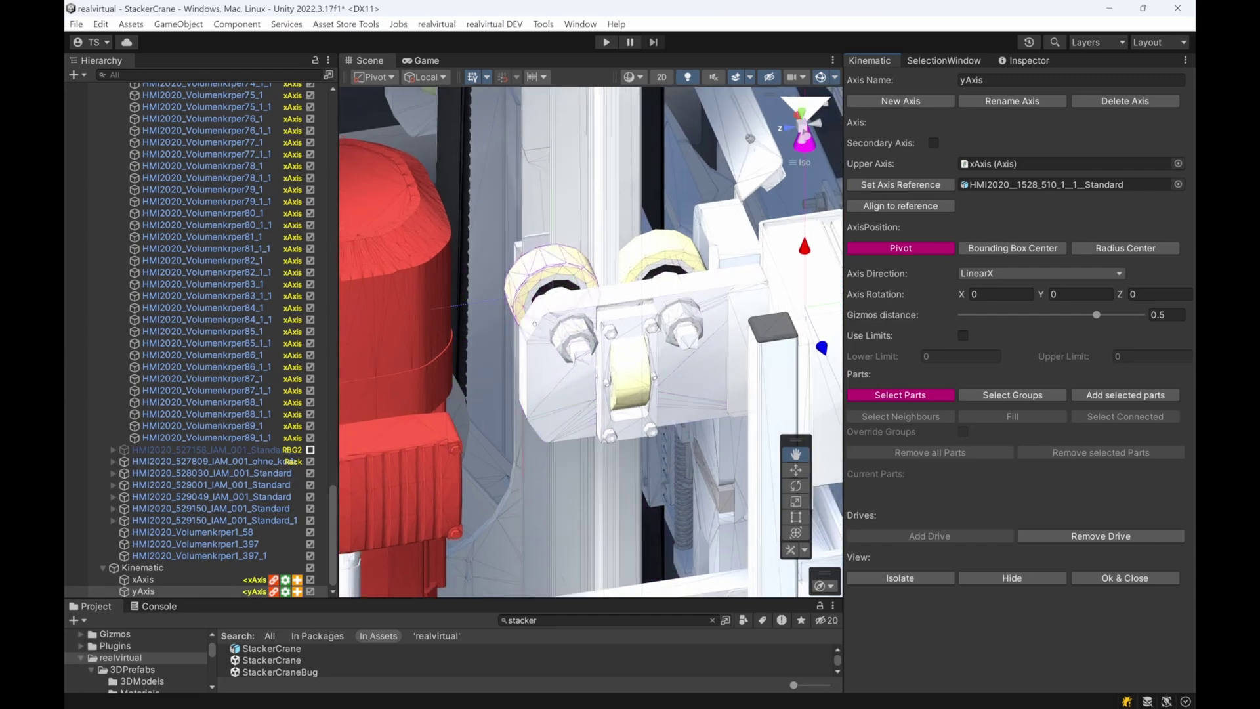
click(539, 314)
middle_drag(538, 314, 591, 342)
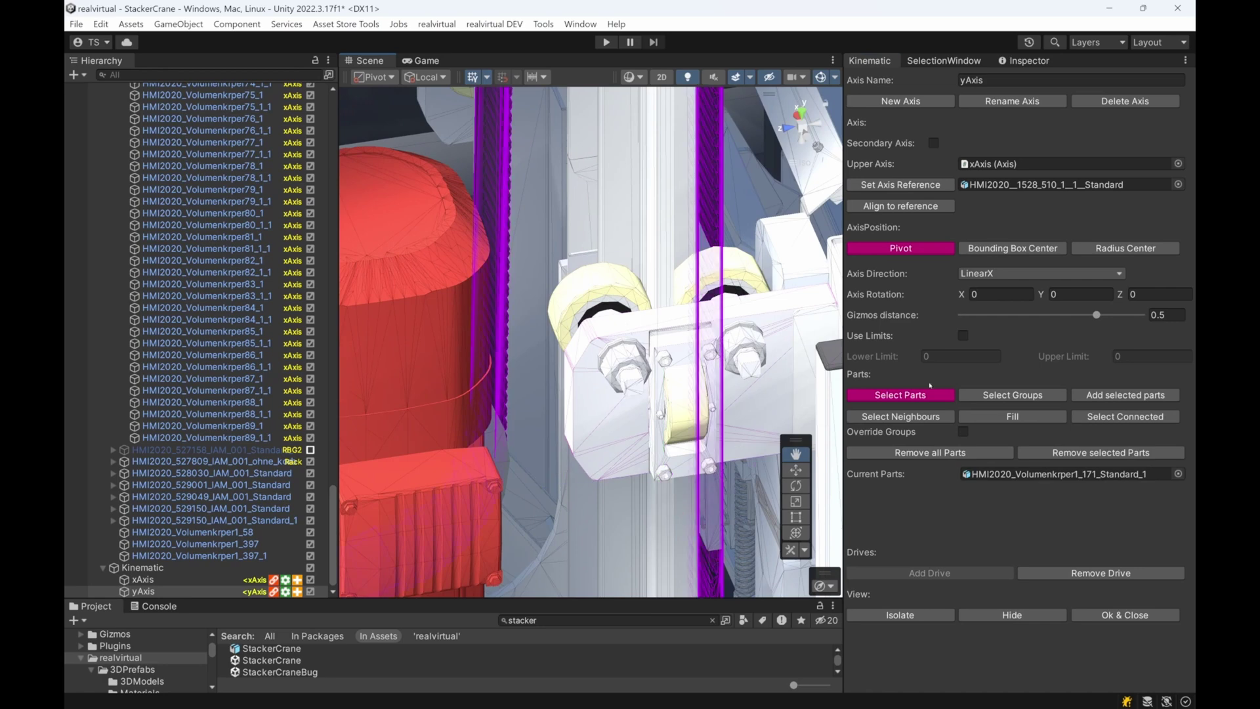
Extend yAxis from the bracket plate by repeatedly selecting neighbouring parts and adding each selection to the axis
scroll(626, 329, down, 4)
middle_drag(687, 183, 696, 185)
right_drag(629, 342, 669, 342)
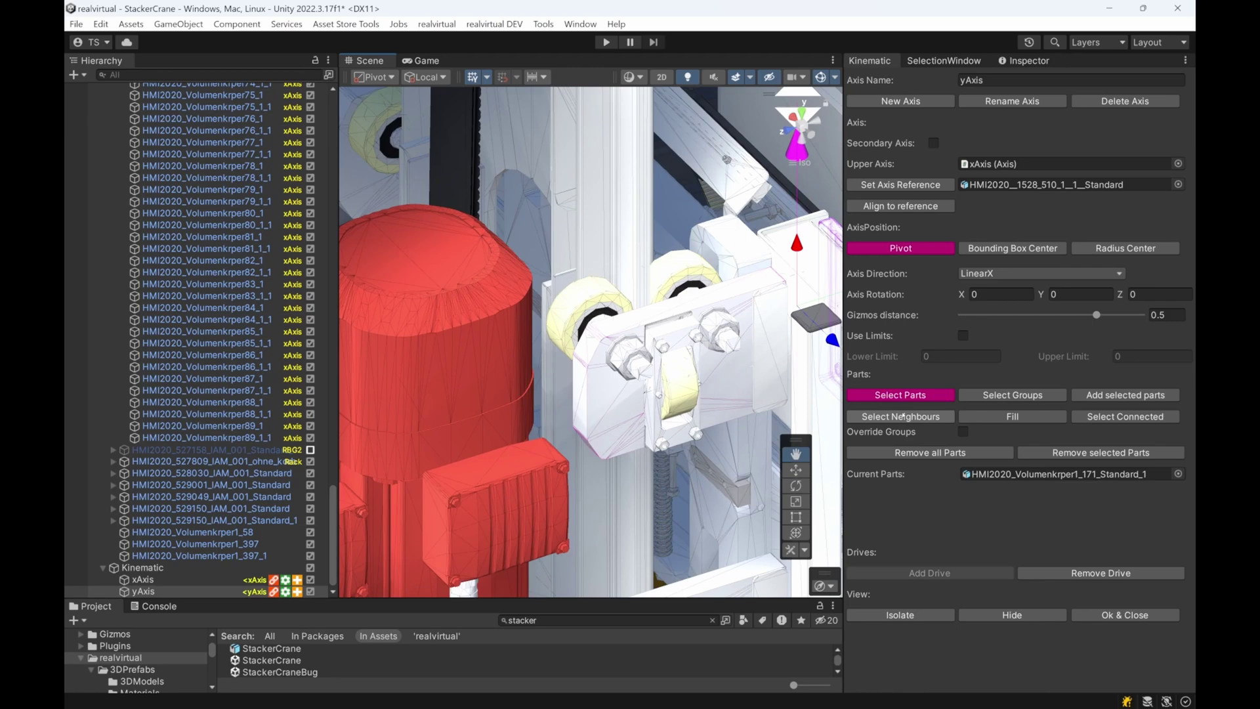
click(901, 416)
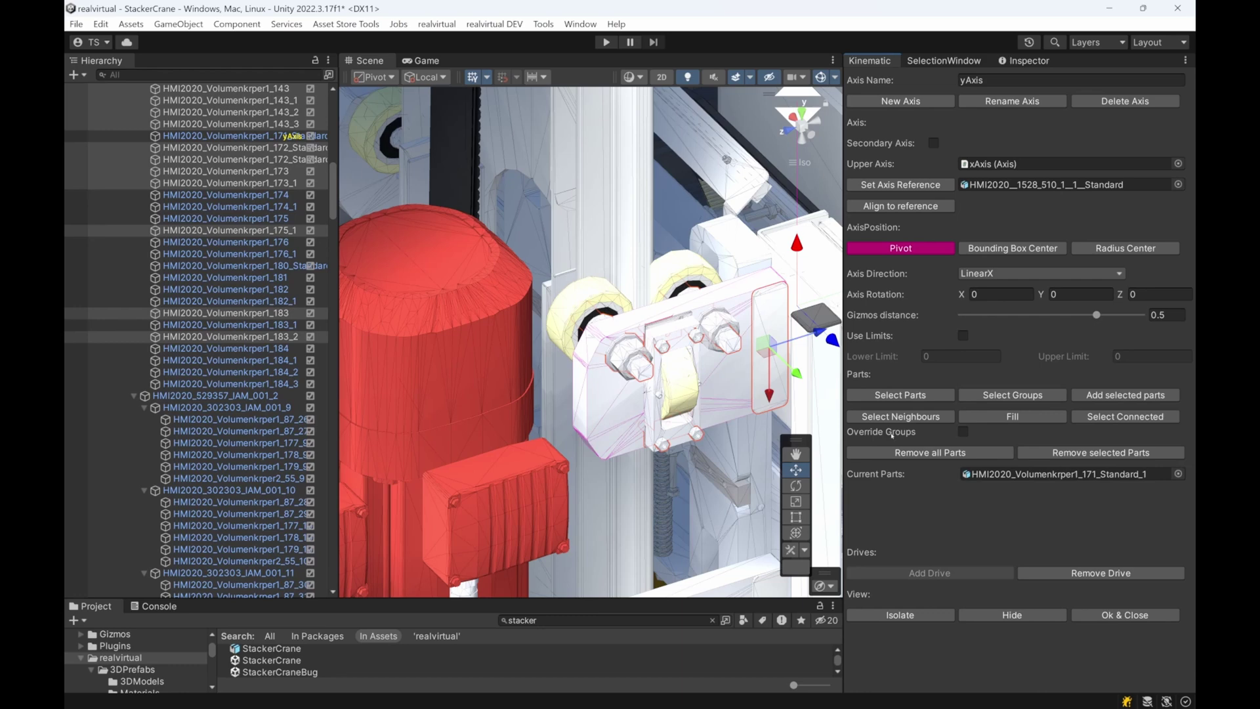
click(1111, 396)
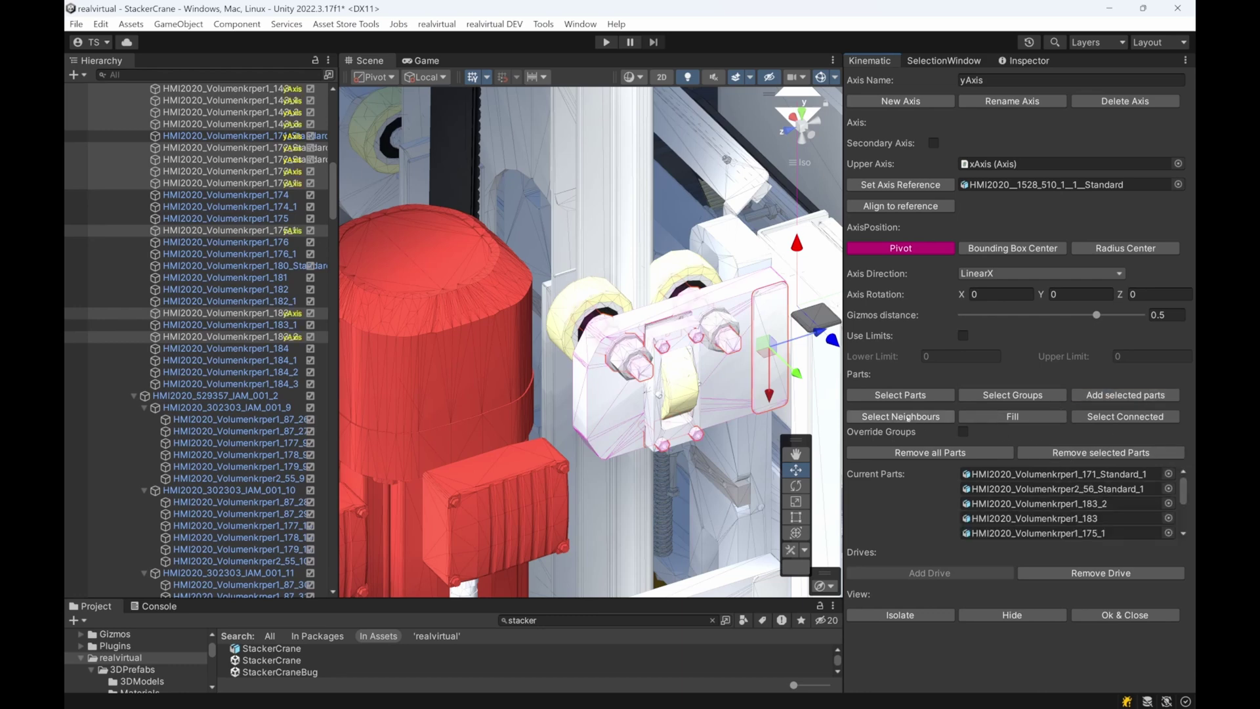
click(1109, 396)
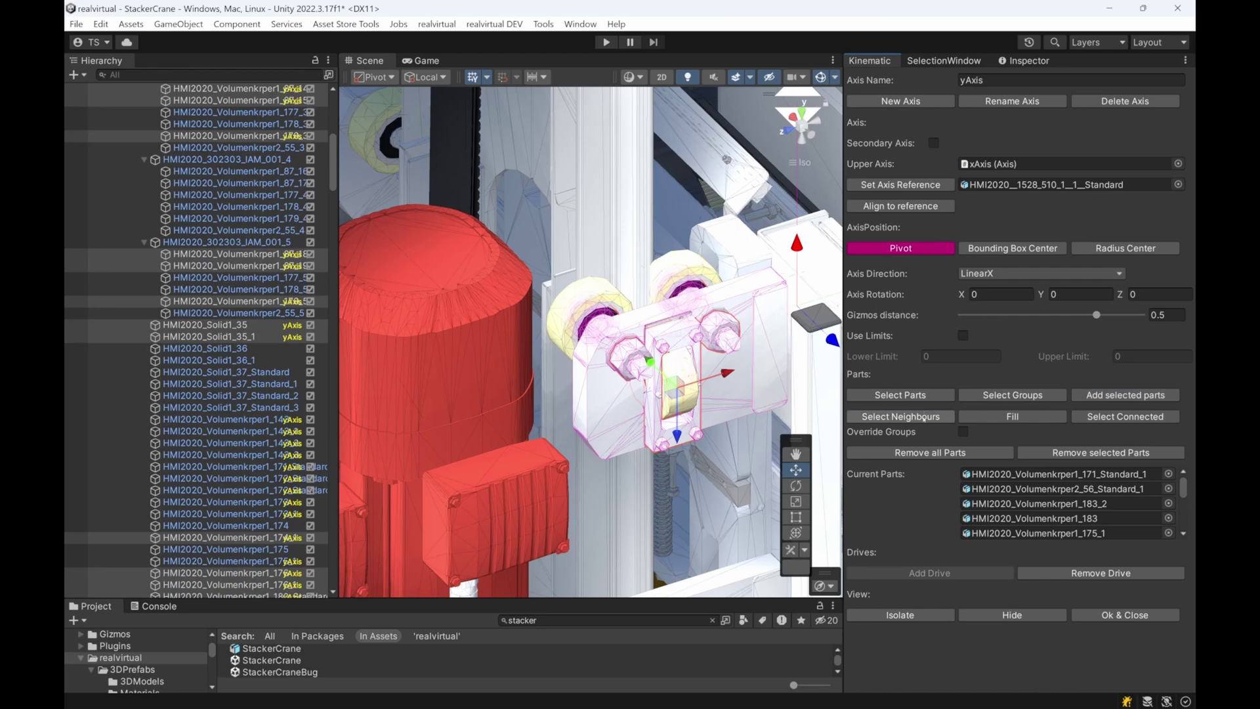
click(907, 419)
click(1091, 398)
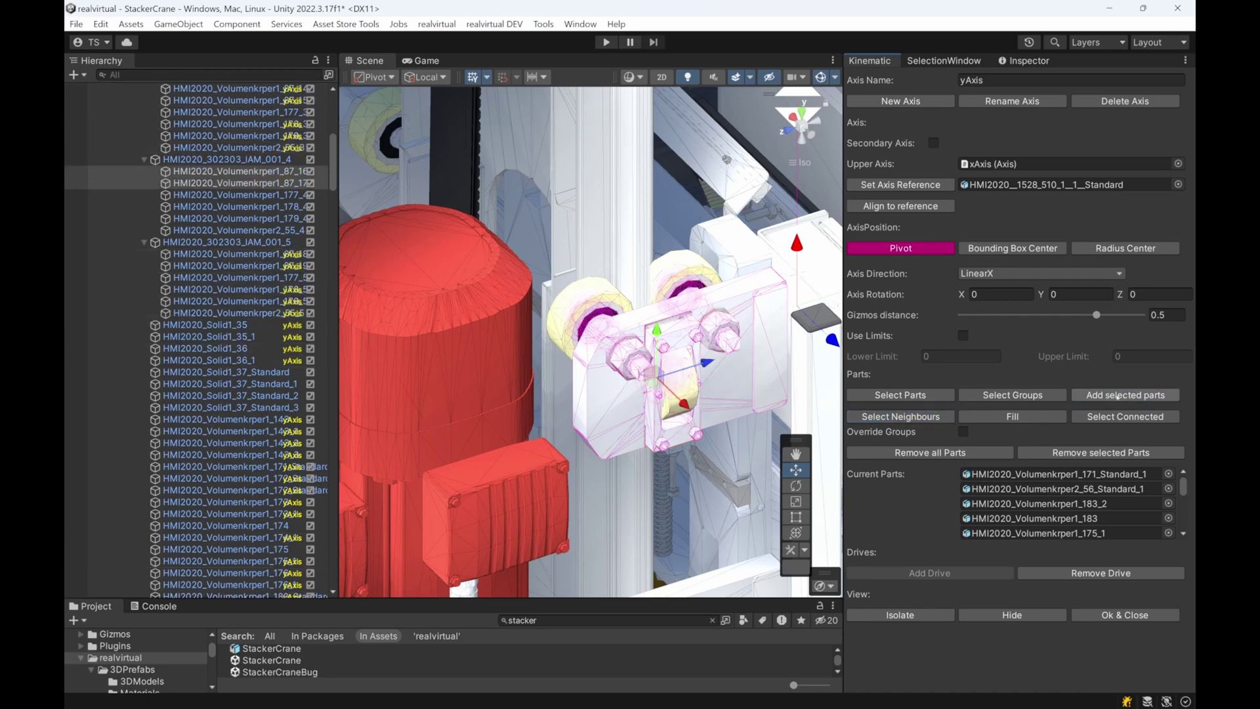
click(907, 419)
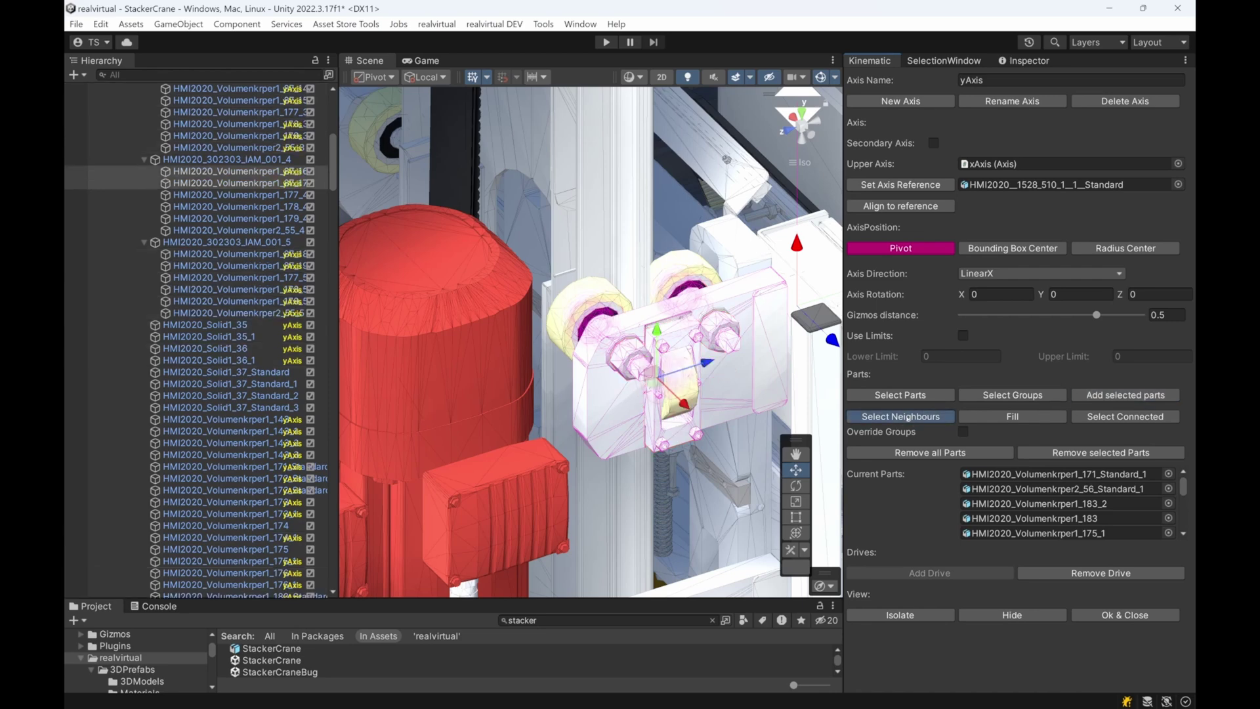
Check the collected roller-unit parts in isolation, restore the full scene, and remove all parts from yAxis
click(900, 615)
right_drag(162, 425, 816, 470)
click(928, 615)
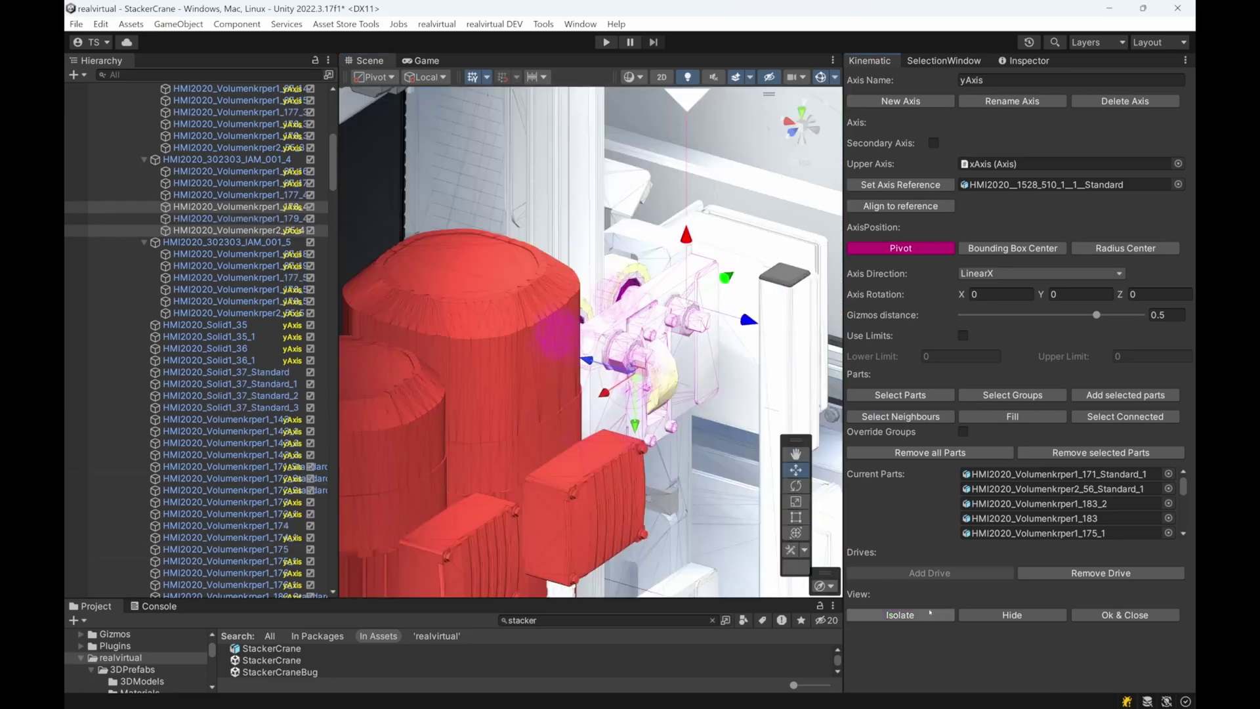
click(945, 452)
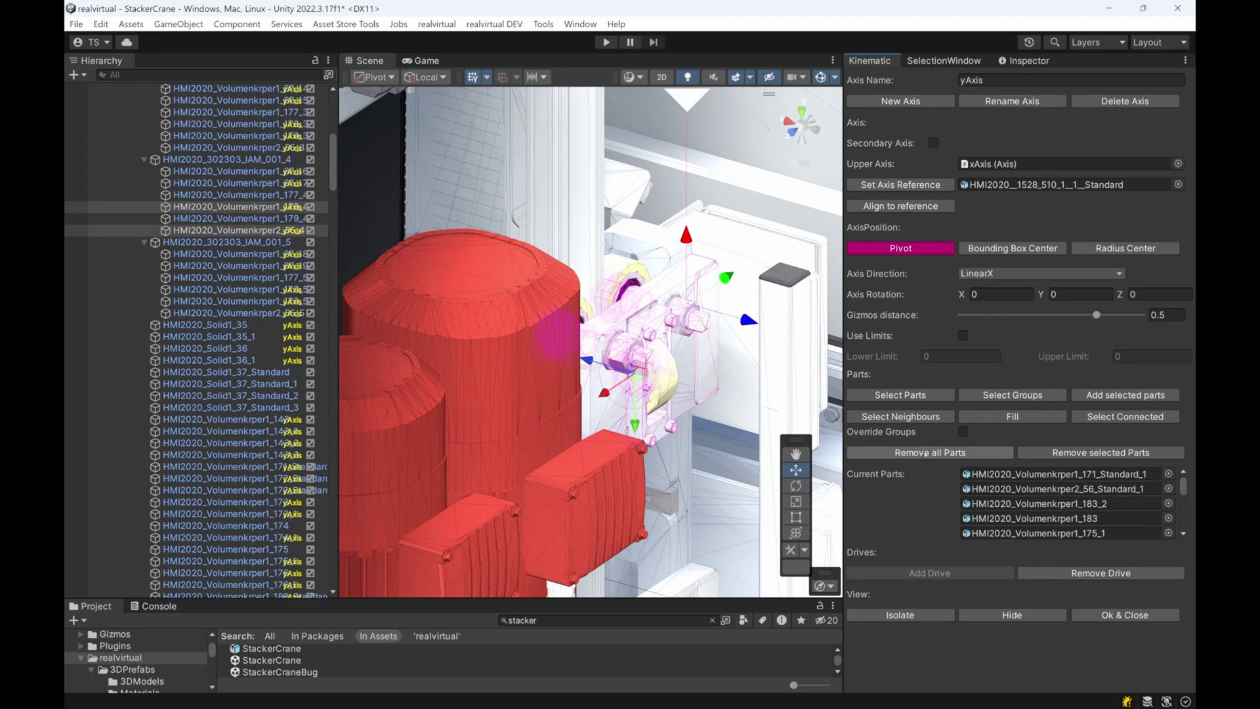
Assign the guide-roller bracket plate HMI2020_Volumenkrper1_171_Standard_1 to yAxis by picking it in the scene
click(901, 396)
scroll(588, 340, up, 6)
scroll(609, 338, up, 2)
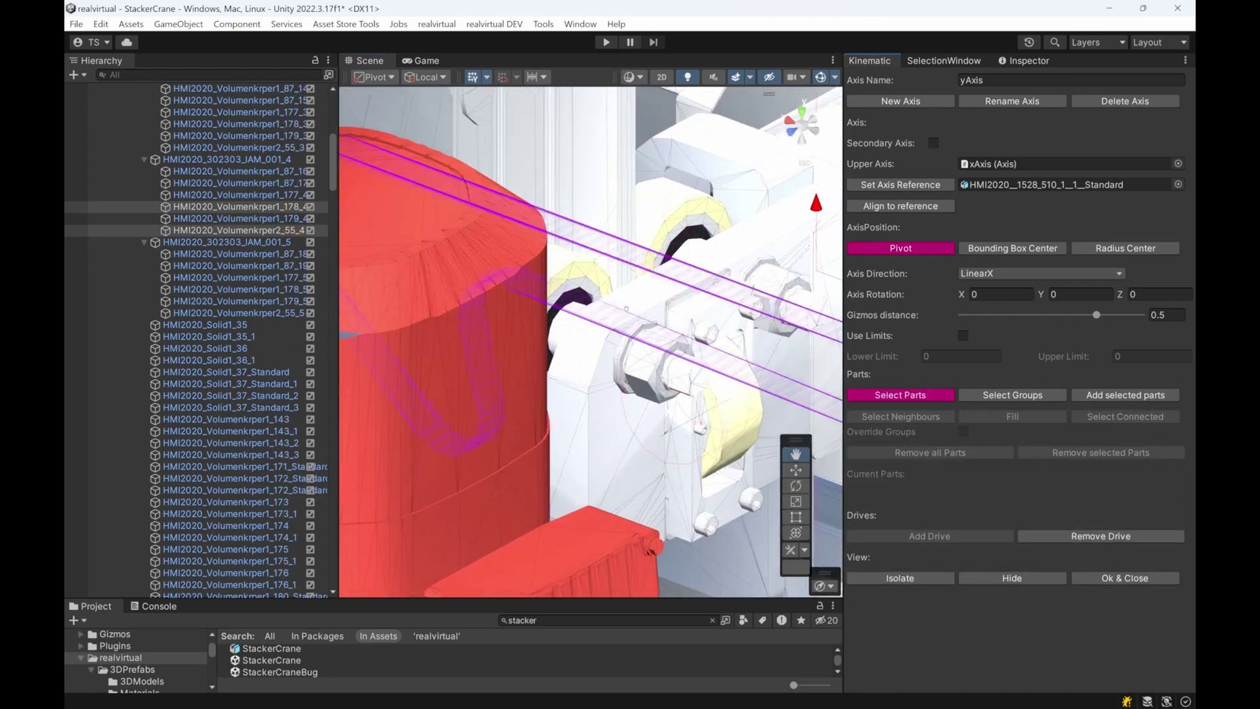
click(611, 340)
Select all parts connected to the bracket plate and add them to yAxis
scroll(617, 344, down, 6)
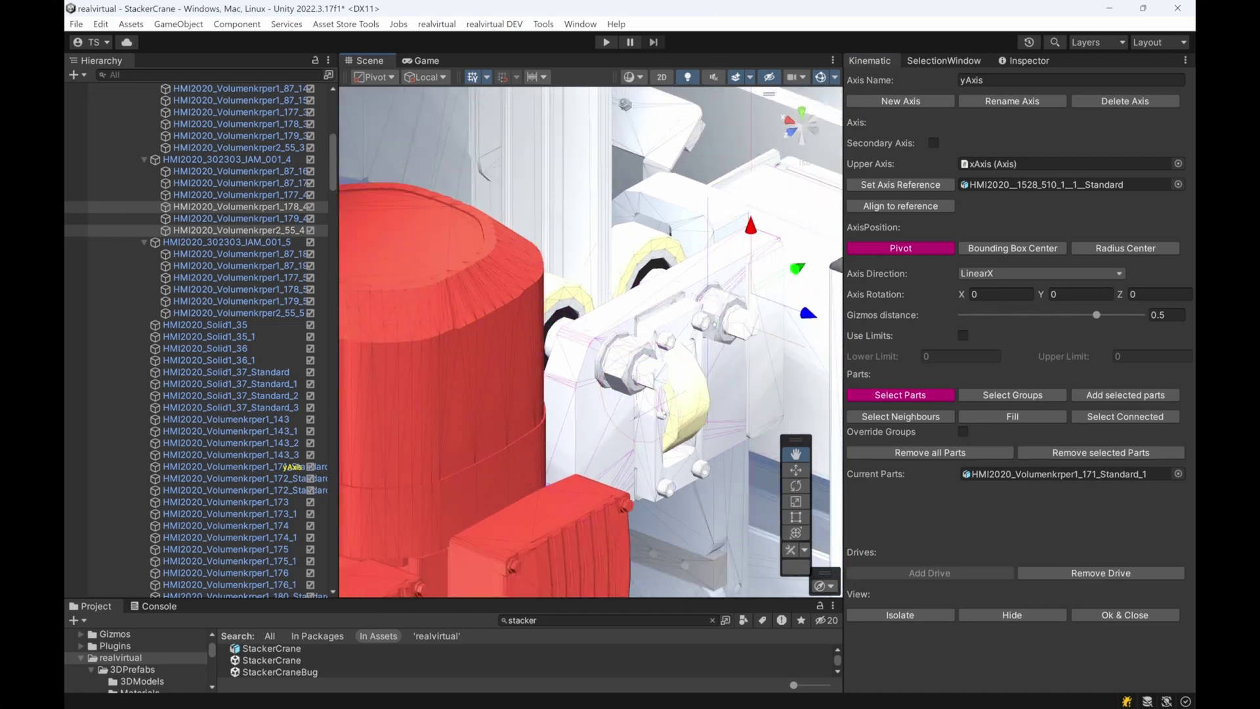
scroll(694, 300, down, 3)
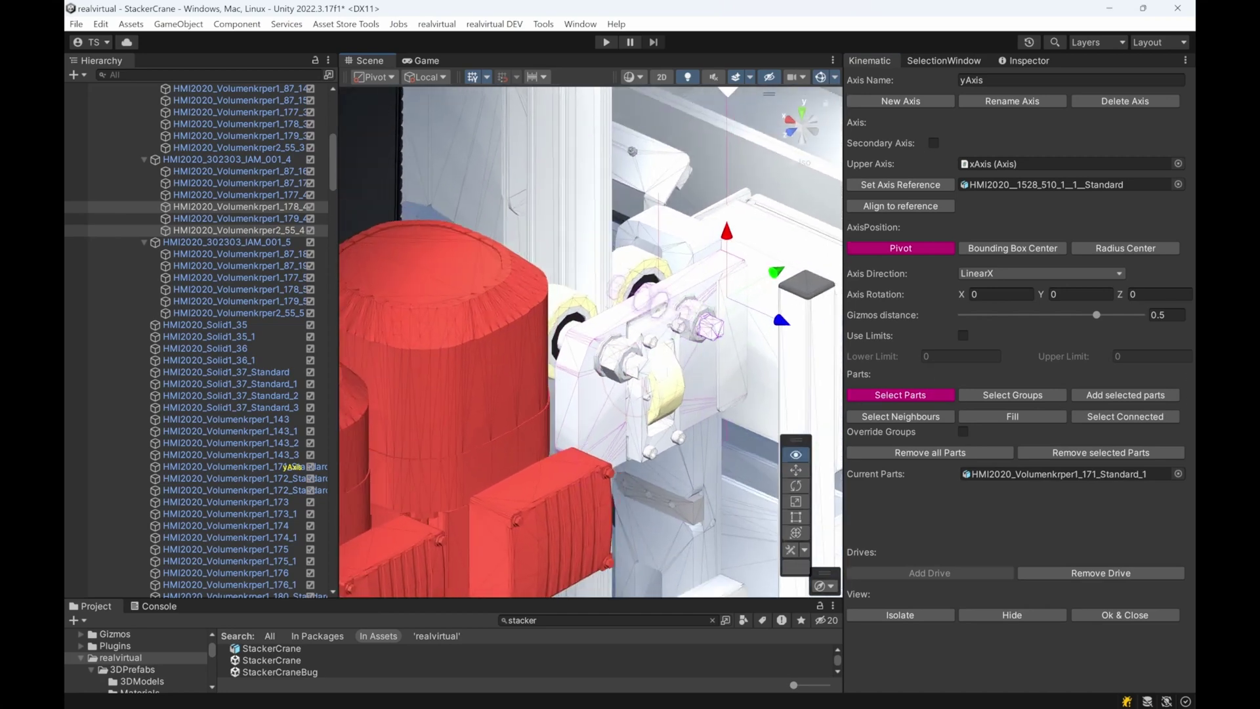
right_drag(694, 300, 677, 363)
middle_drag(676, 363, 527, 397)
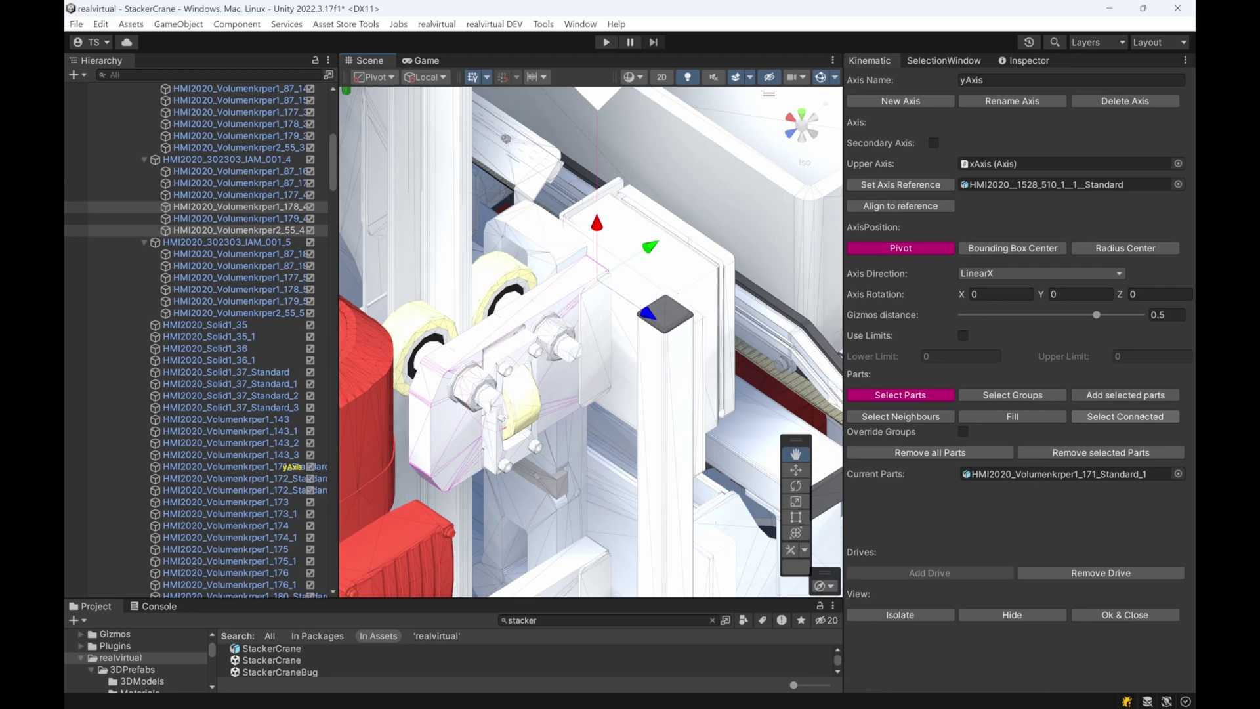
click(1142, 417)
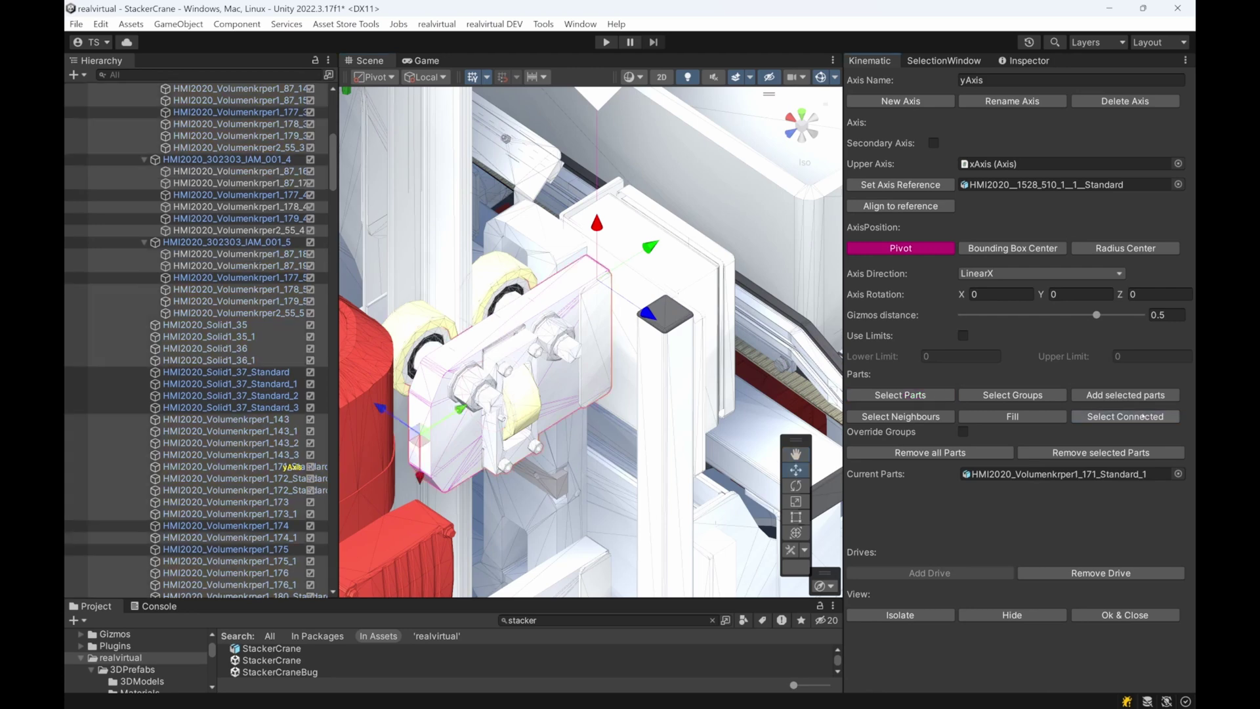
click(1110, 396)
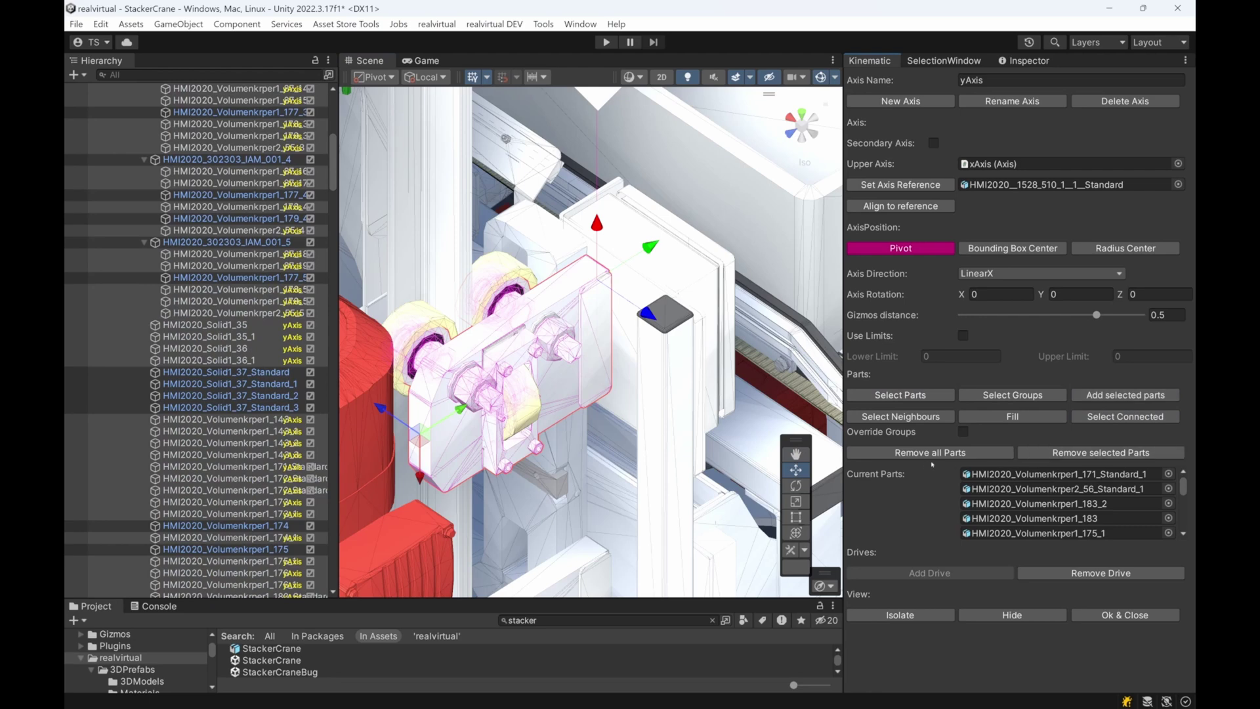
Isolate the yAxis parts, examine the guide-roller unit from front and back, and show the whole crane again
click(912, 615)
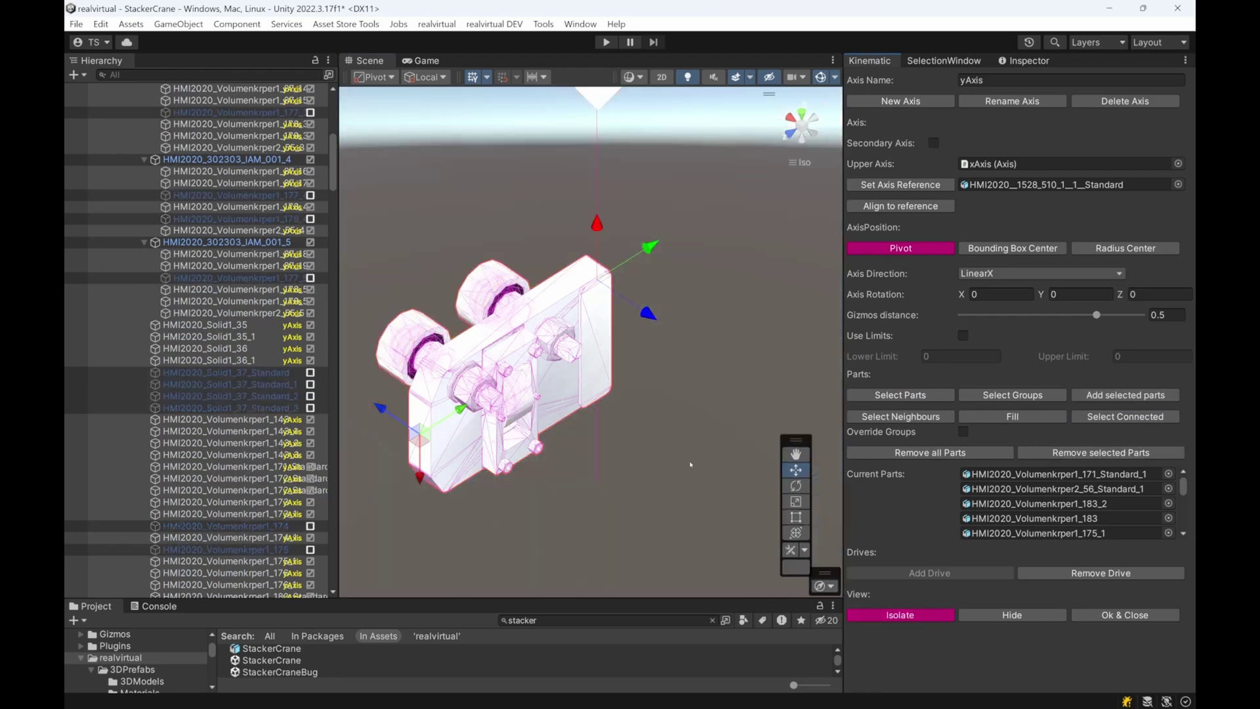
right_drag(690, 464, 999, 334)
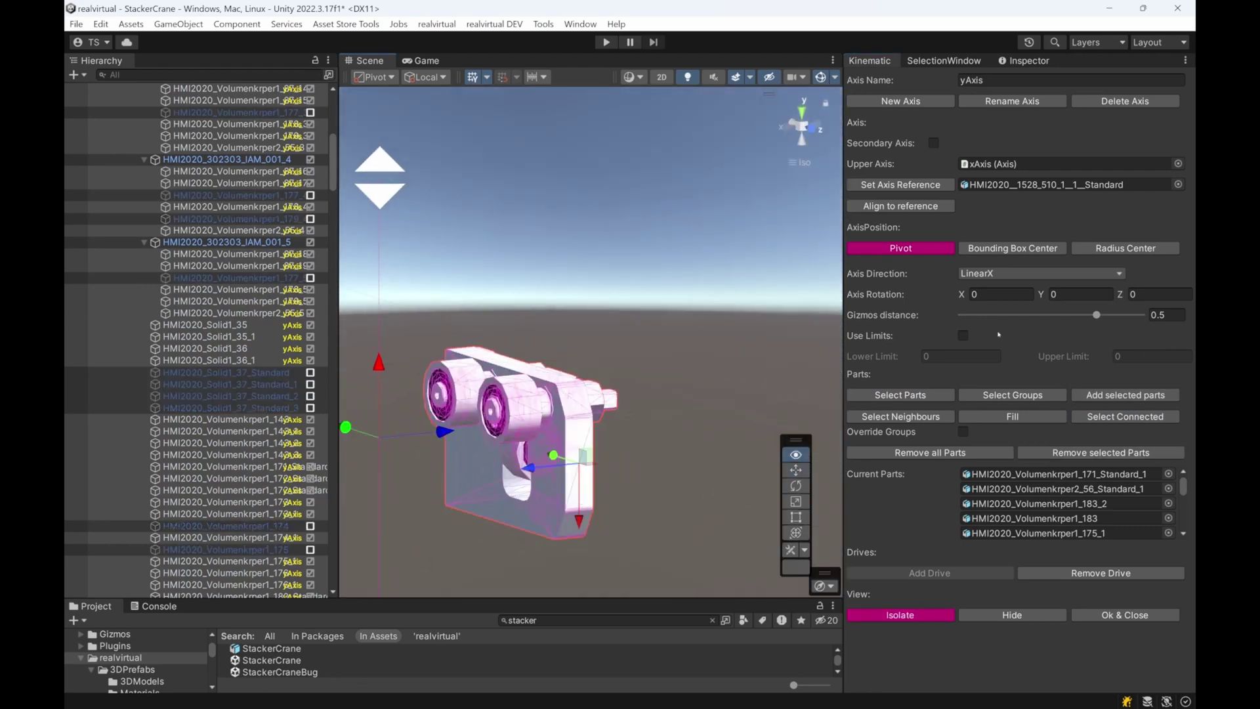
alt+drag(999, 334, 633, 405)
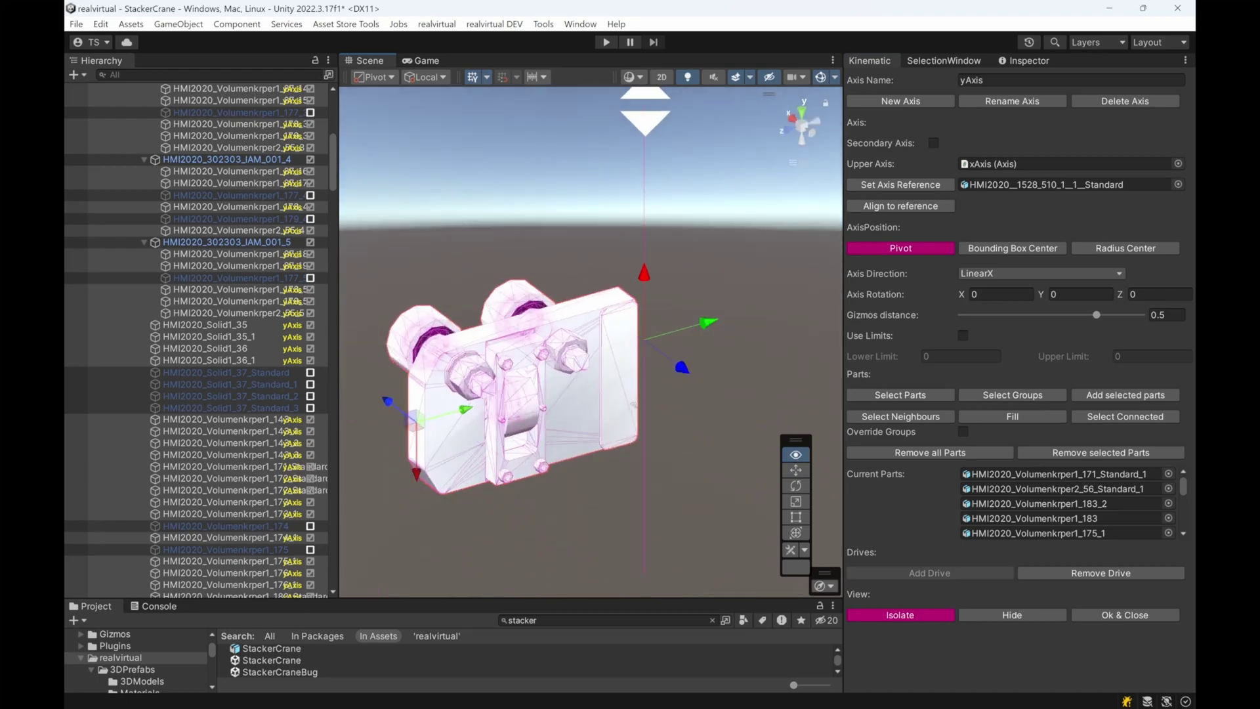
alt+drag(591, 368, 757, 384)
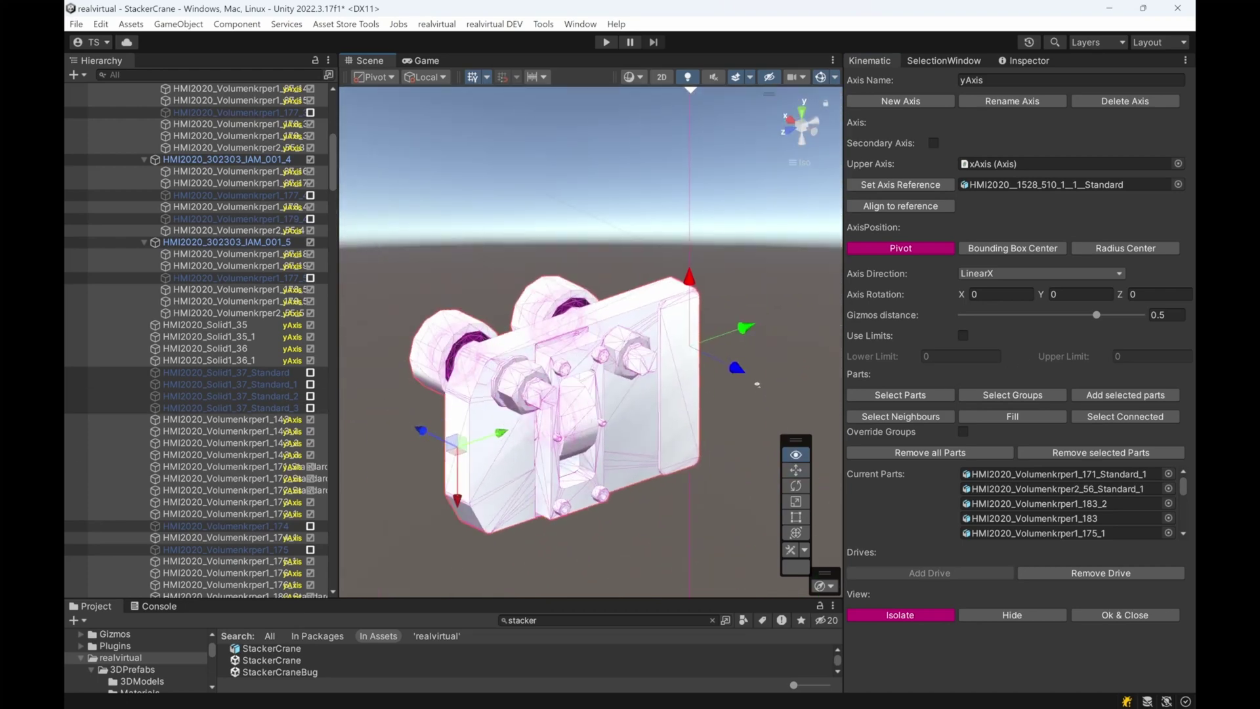
alt+drag(1028, 453, 1008, 451)
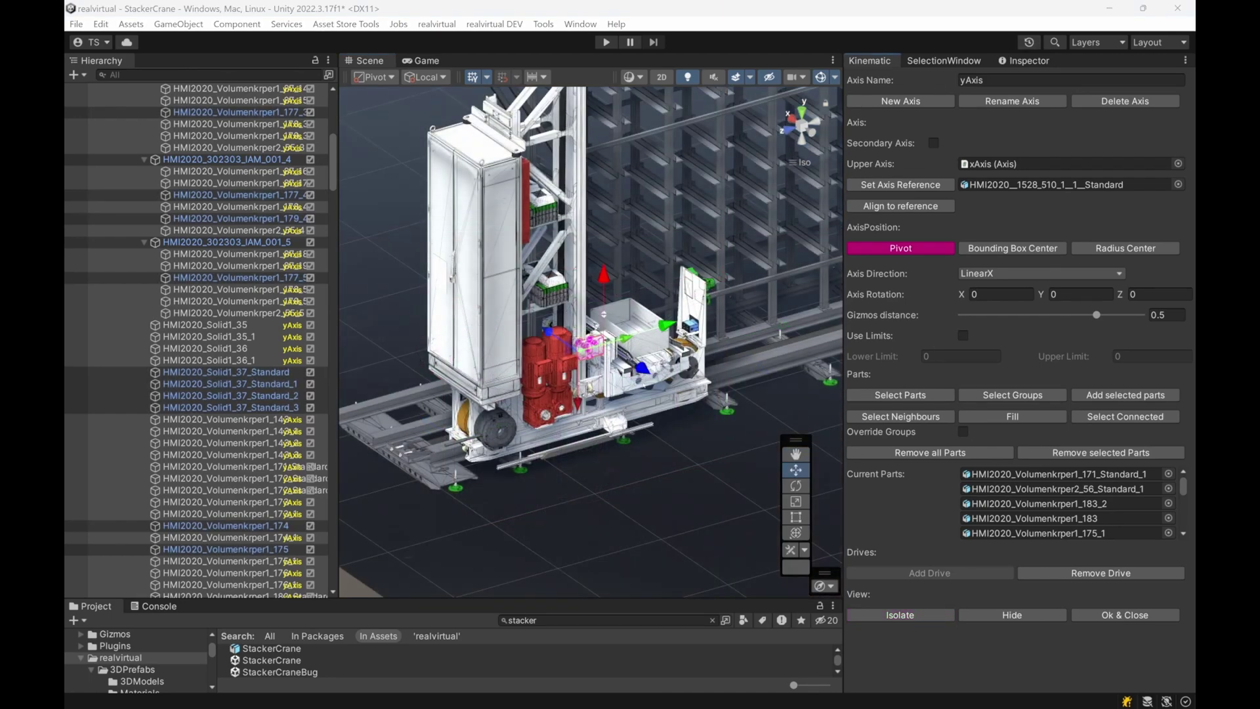
alt+drag(664, 387, 676, 426)
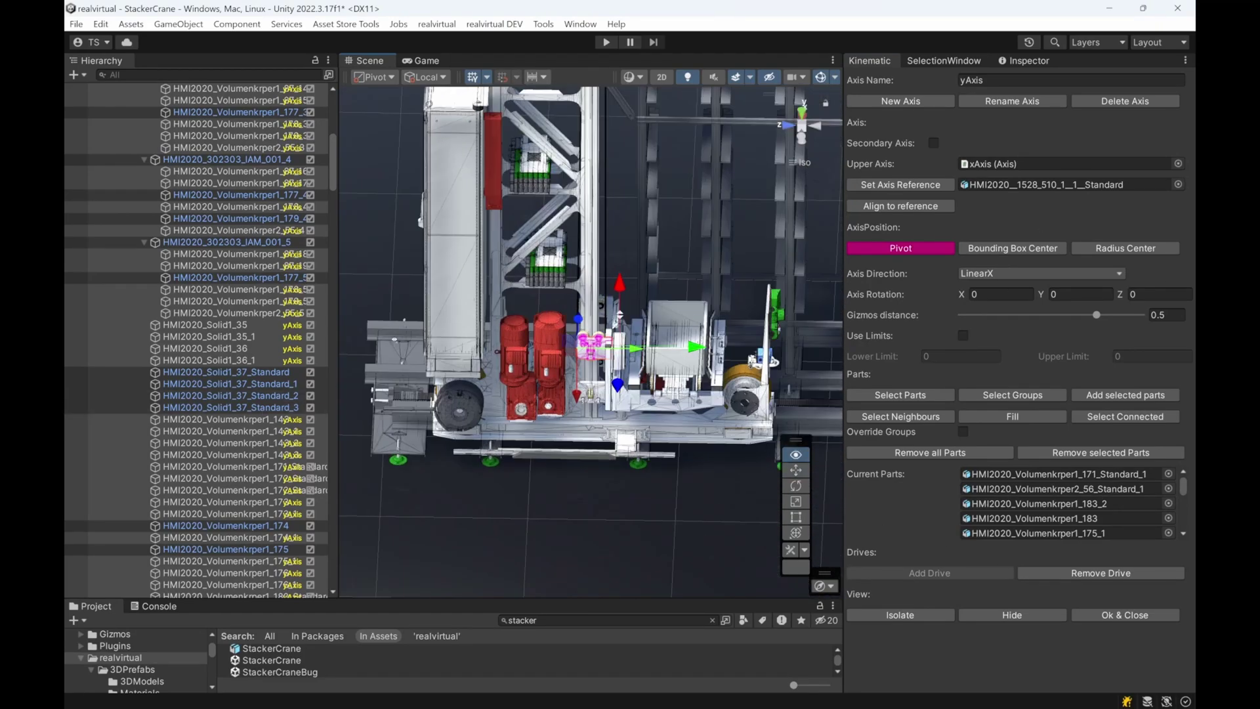
alt+drag(591, 401, 768, 390)
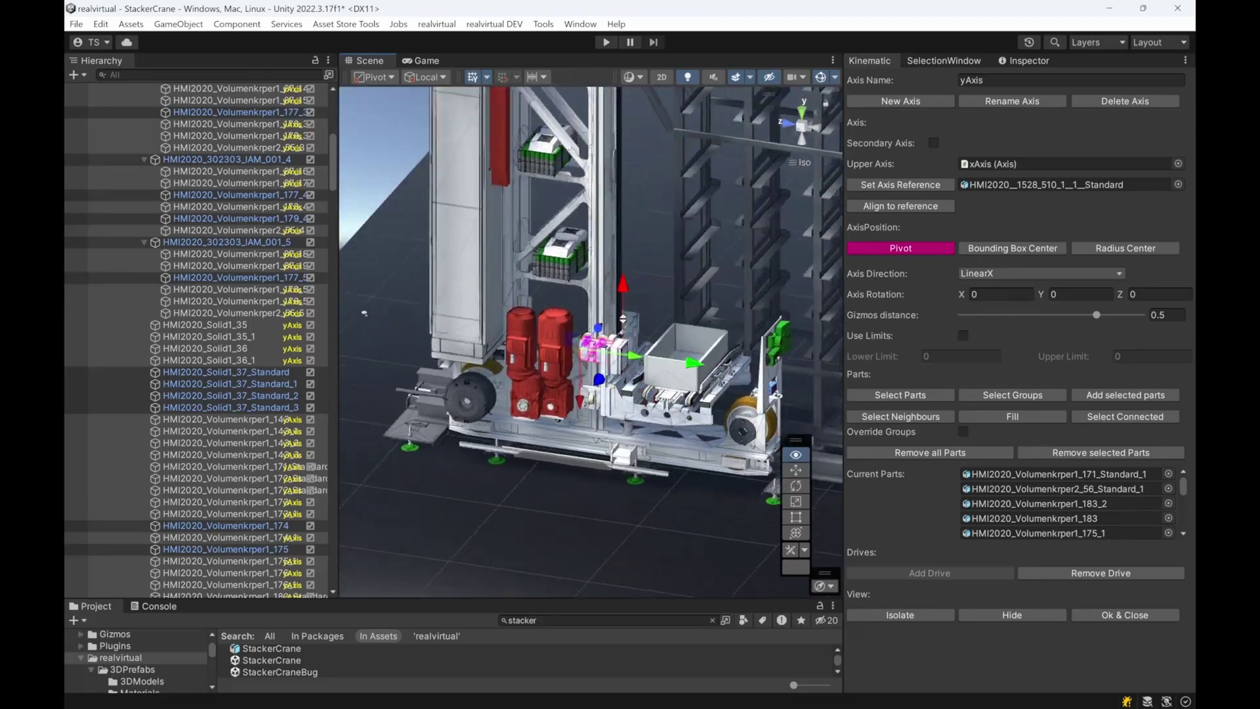
alt+drag(364, 313, 355, 369)
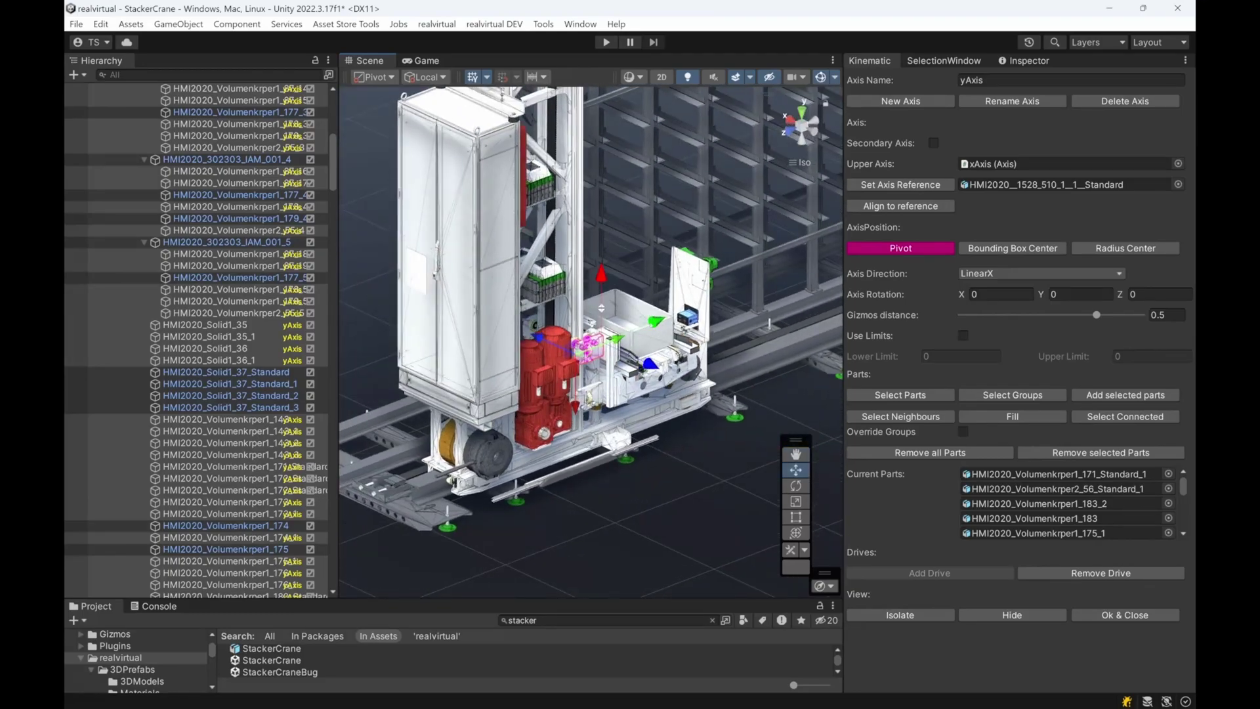
alt+drag(591, 368, 709, 321)
alt+drag(340, 322, 656, 321)
alt+drag(755, 329, 498, 341)
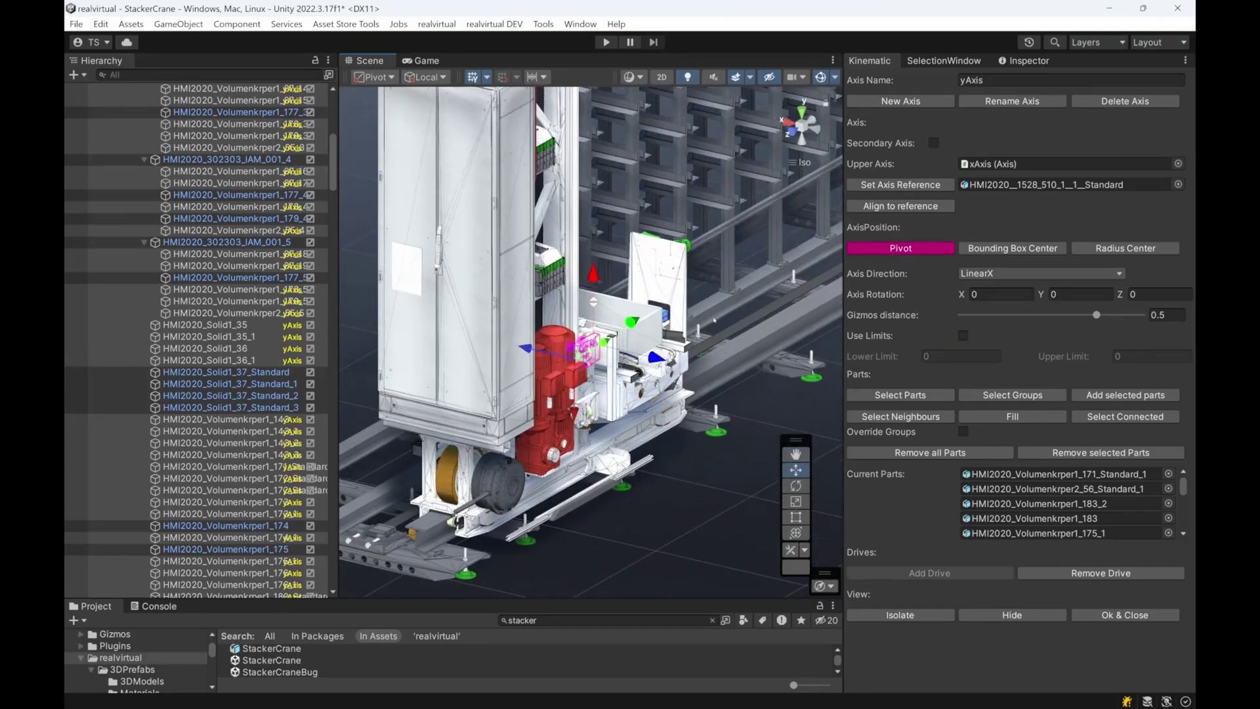
alt+drag(715, 320, 581, 361)
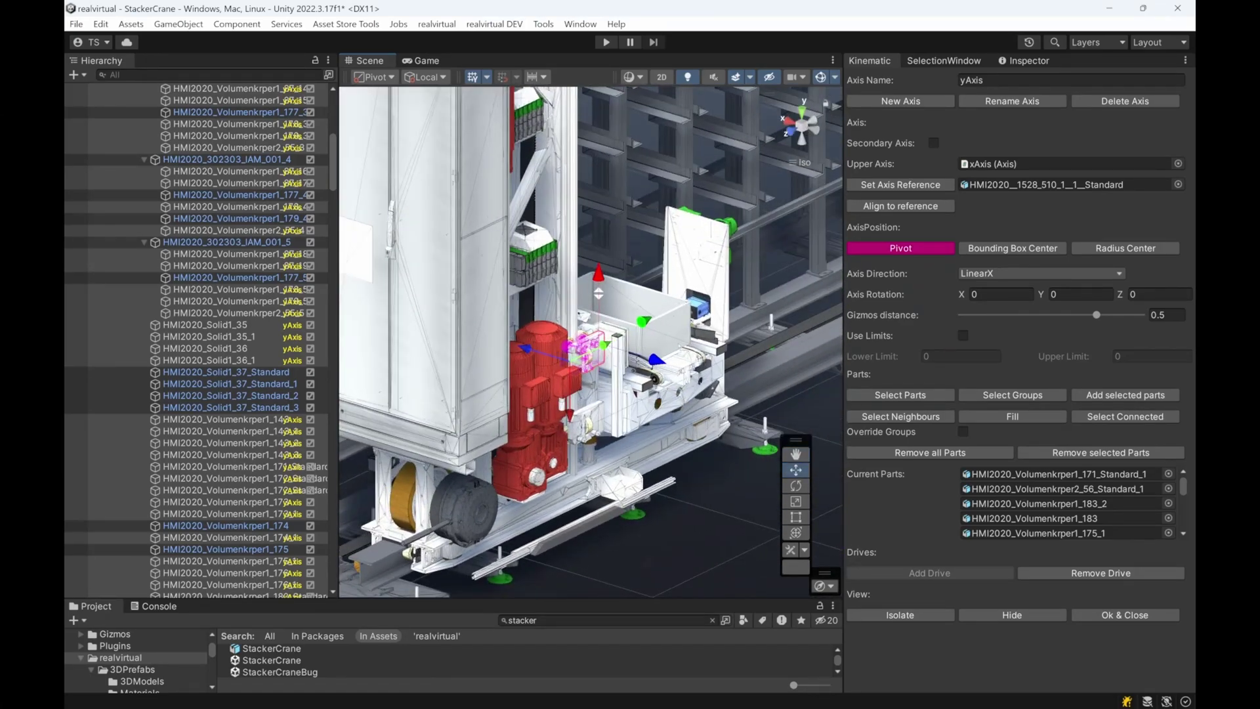